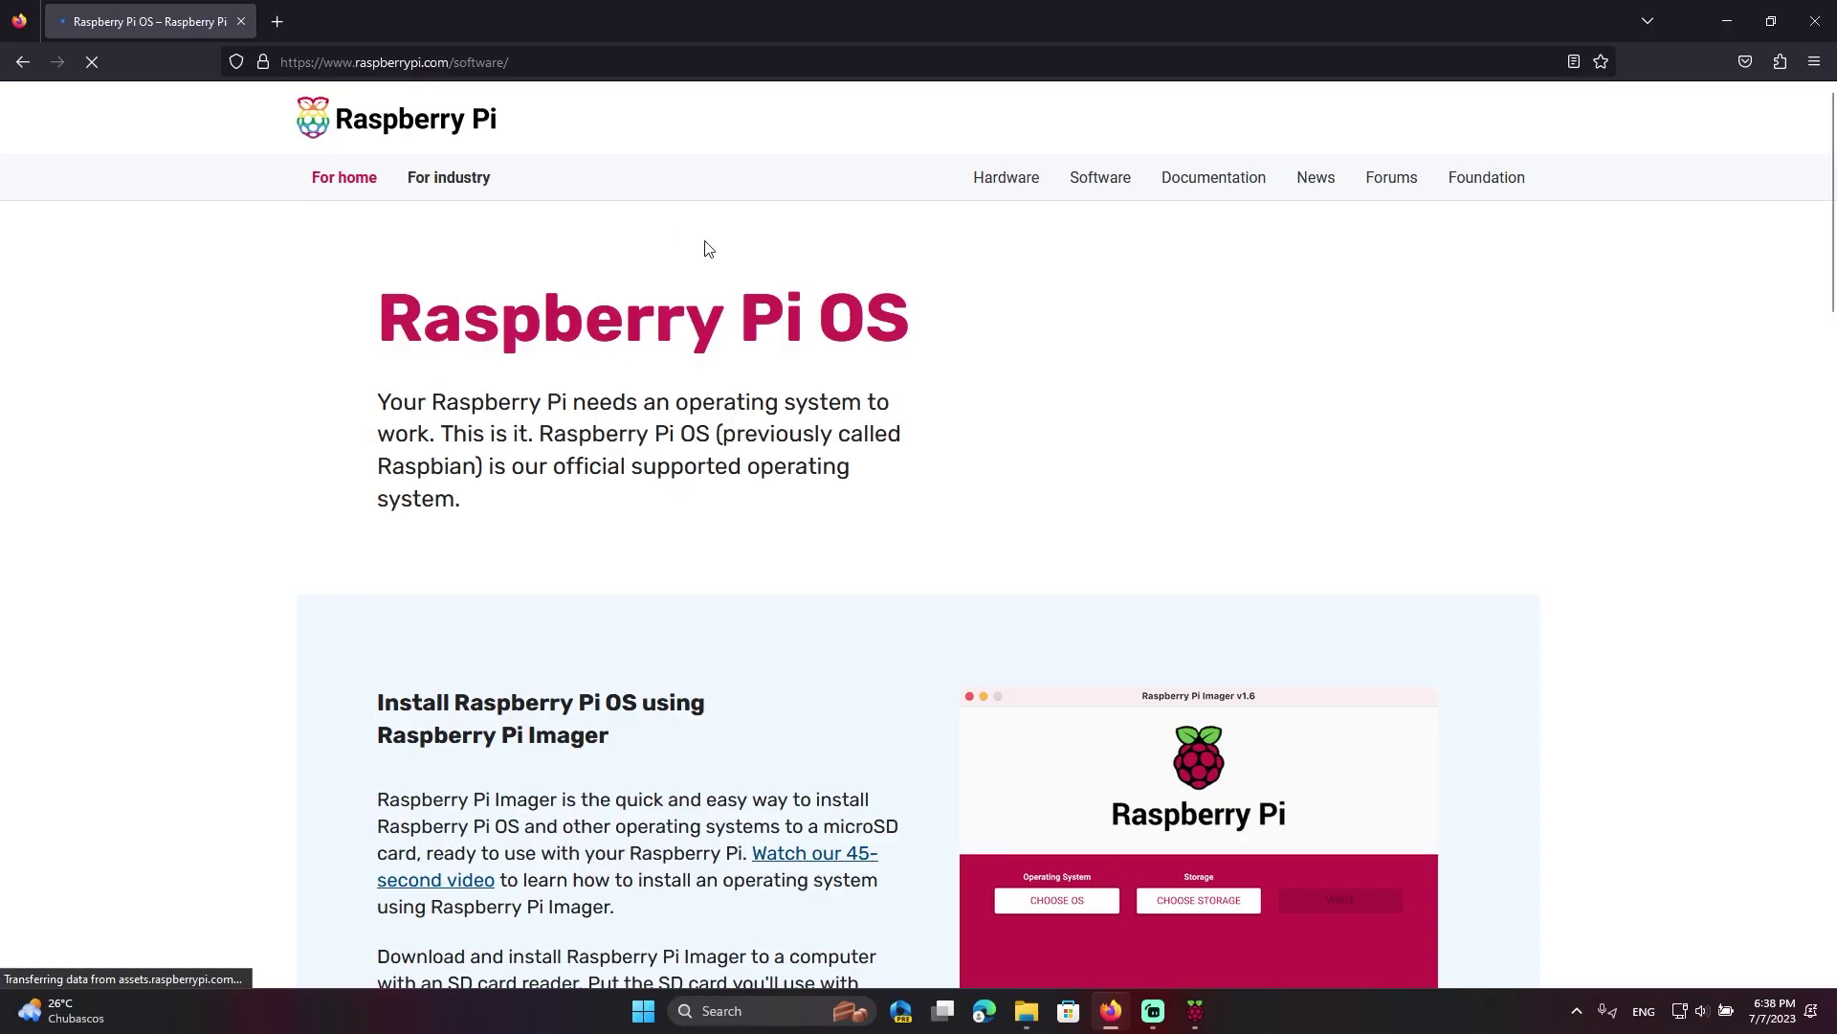
Download the balenaEtcher 1.18.8 Windows (x86|x64) installer from etcher.balena.io
{"action": "scroll", "coordinate": [264, 780], "scroll_direction": "down", "scroll_amount": 7}
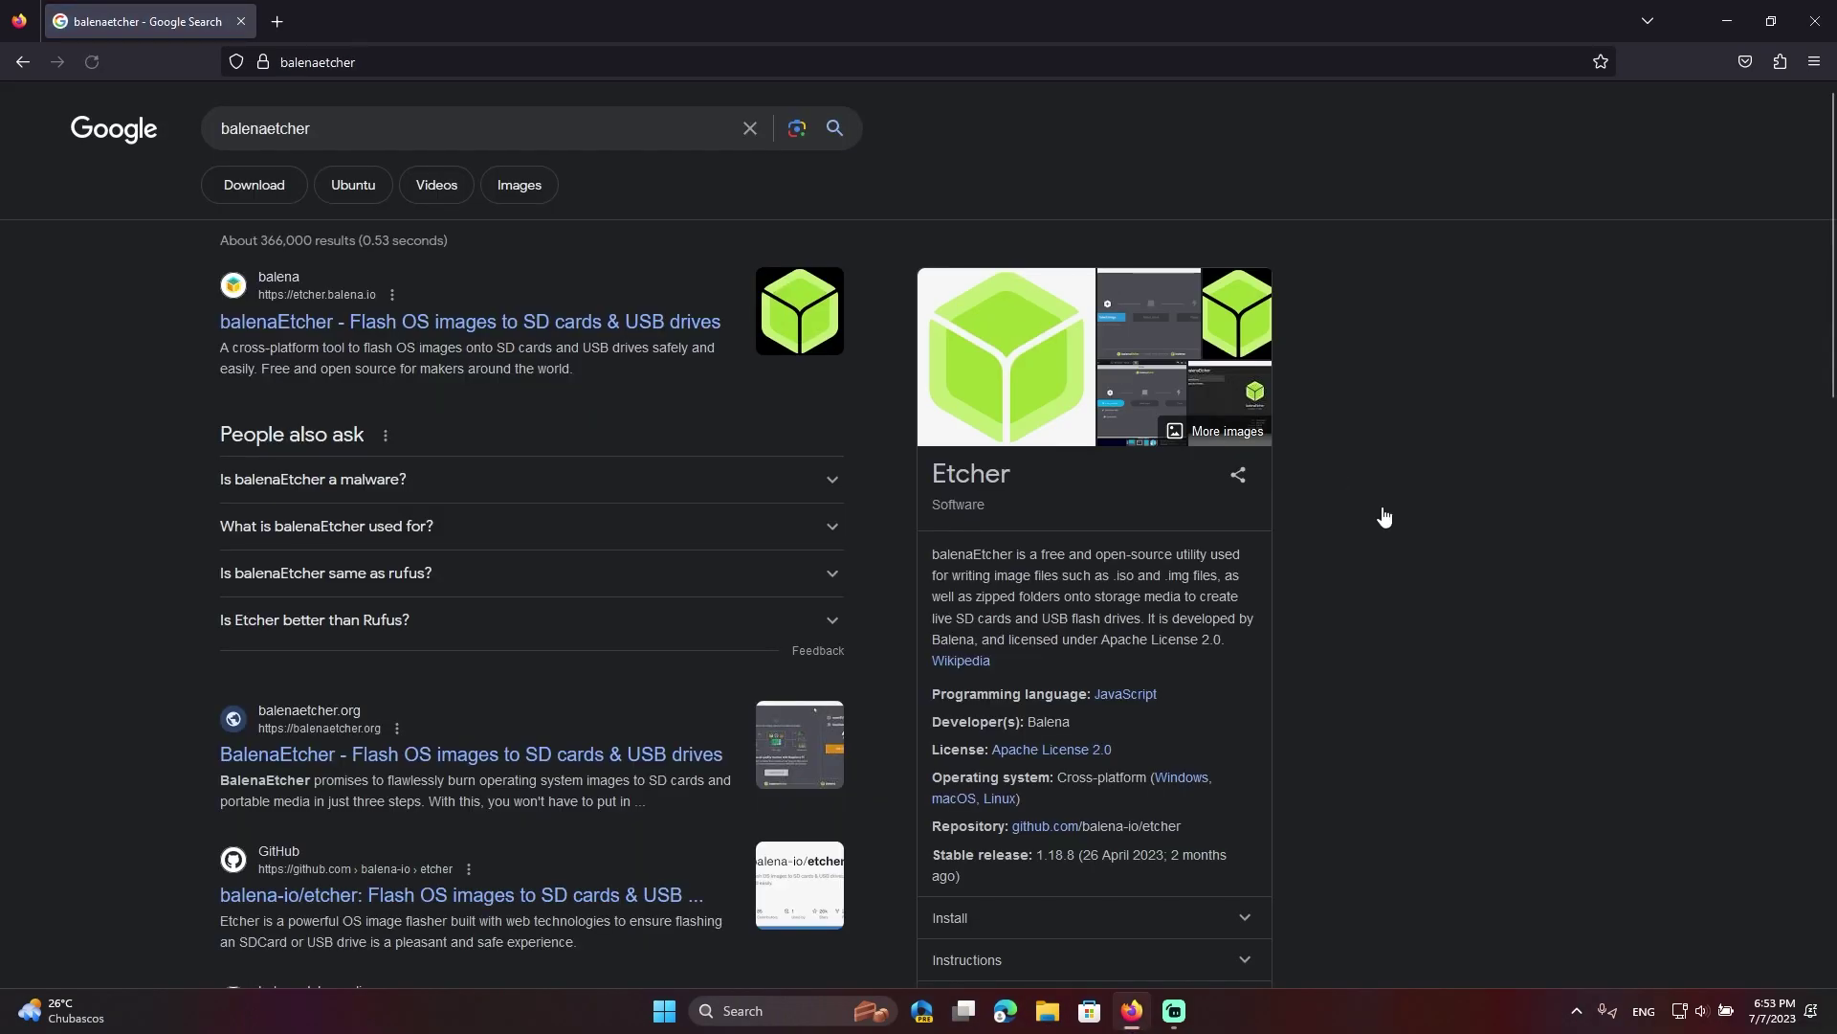
{"action": "left_click", "coordinate": [543, 315]}
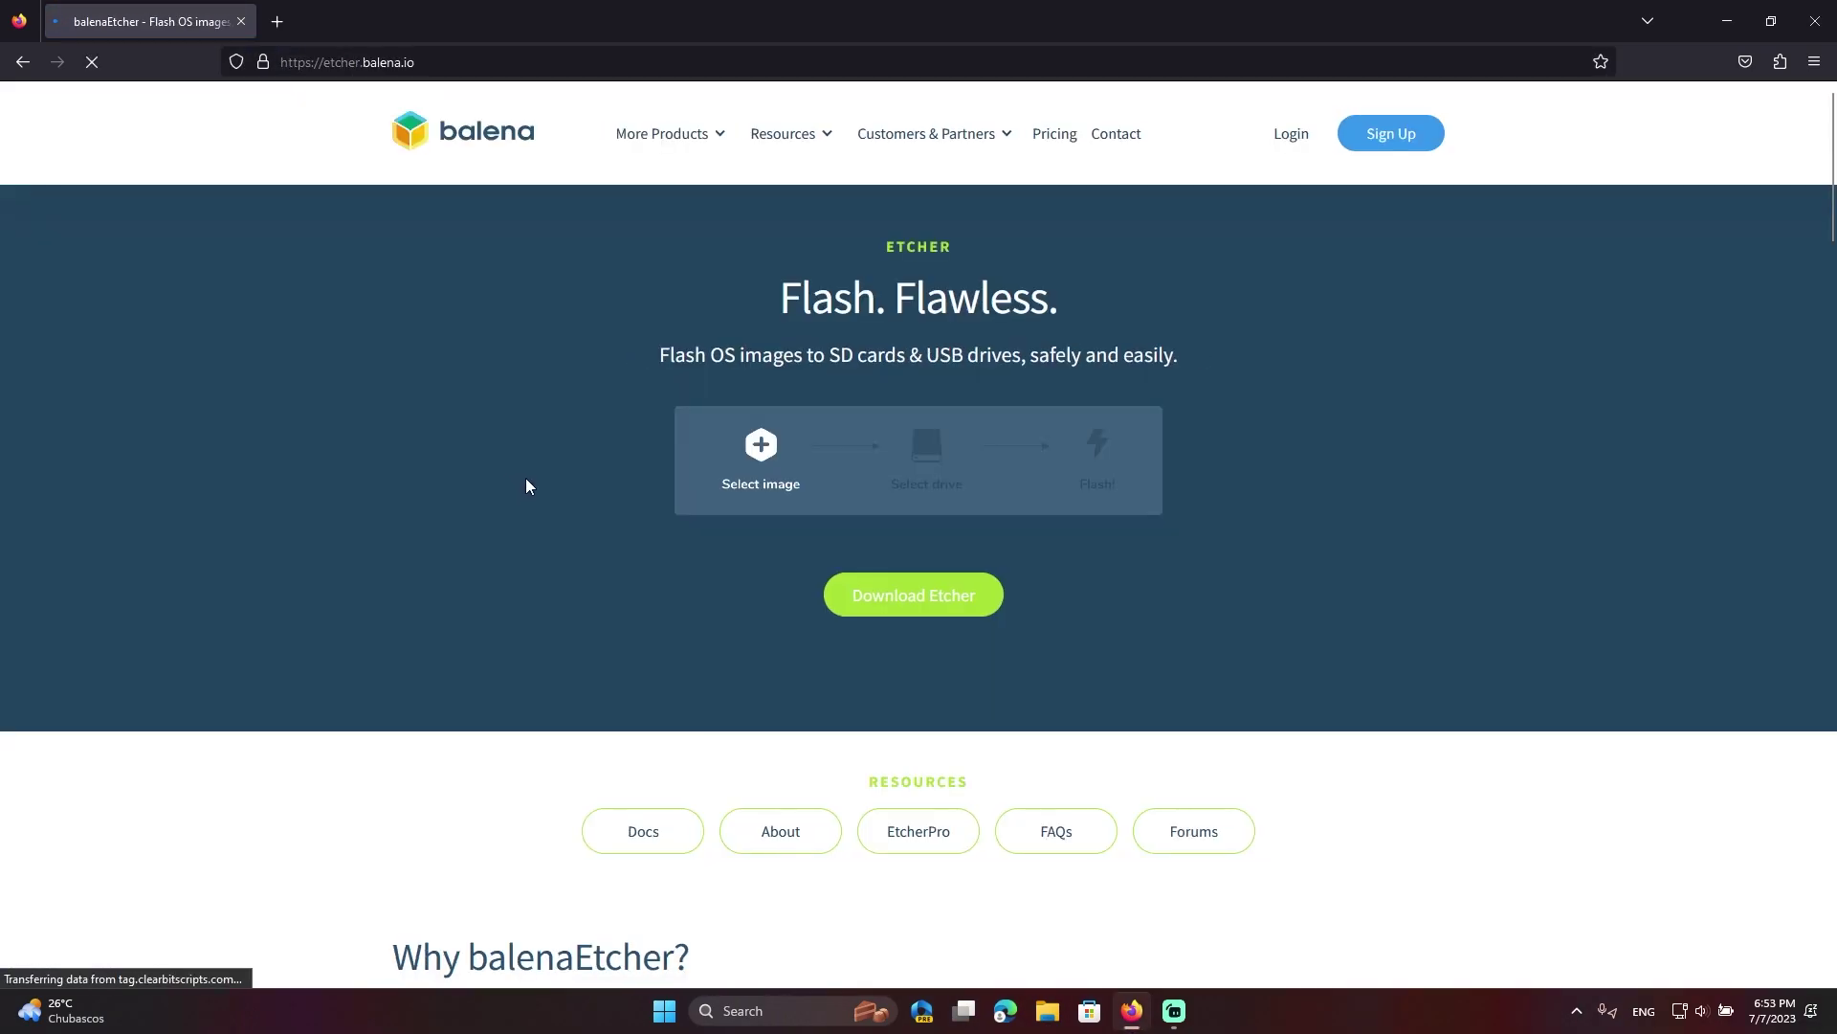
{"action": "left_click", "coordinate": [888, 599]}
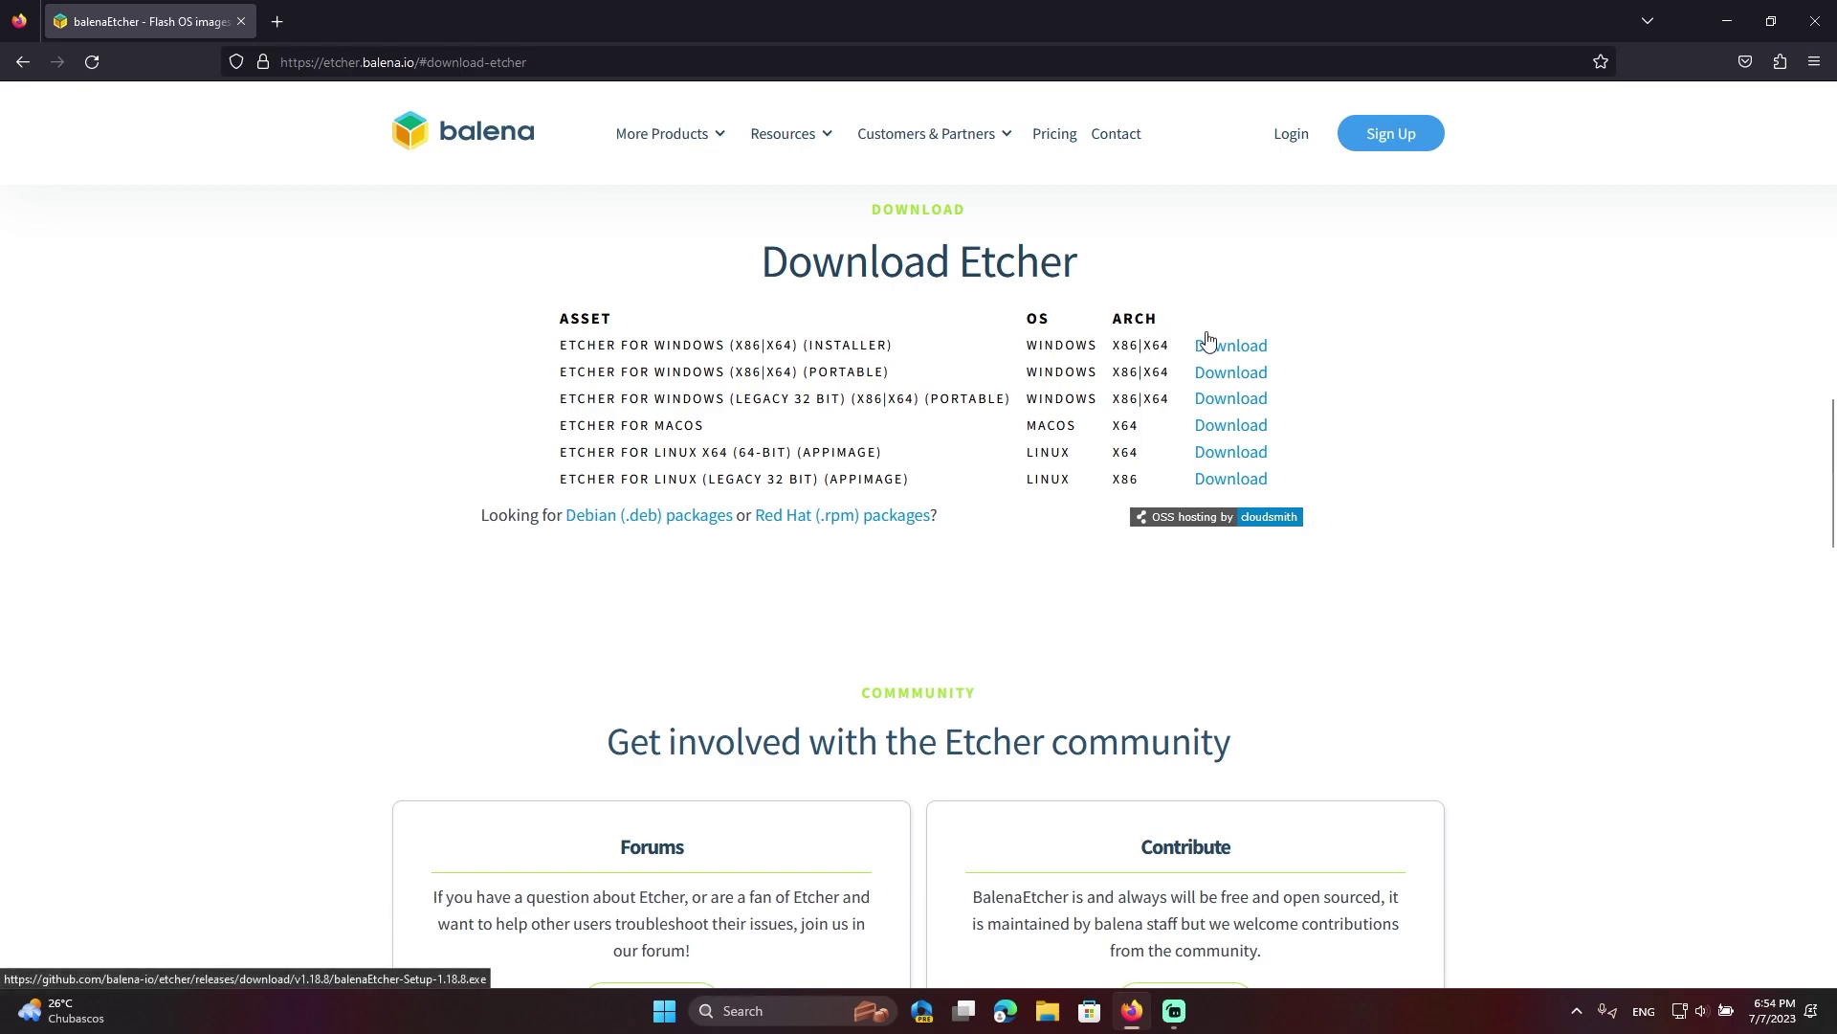
{"action": "left_click", "coordinate": [1226, 333]}
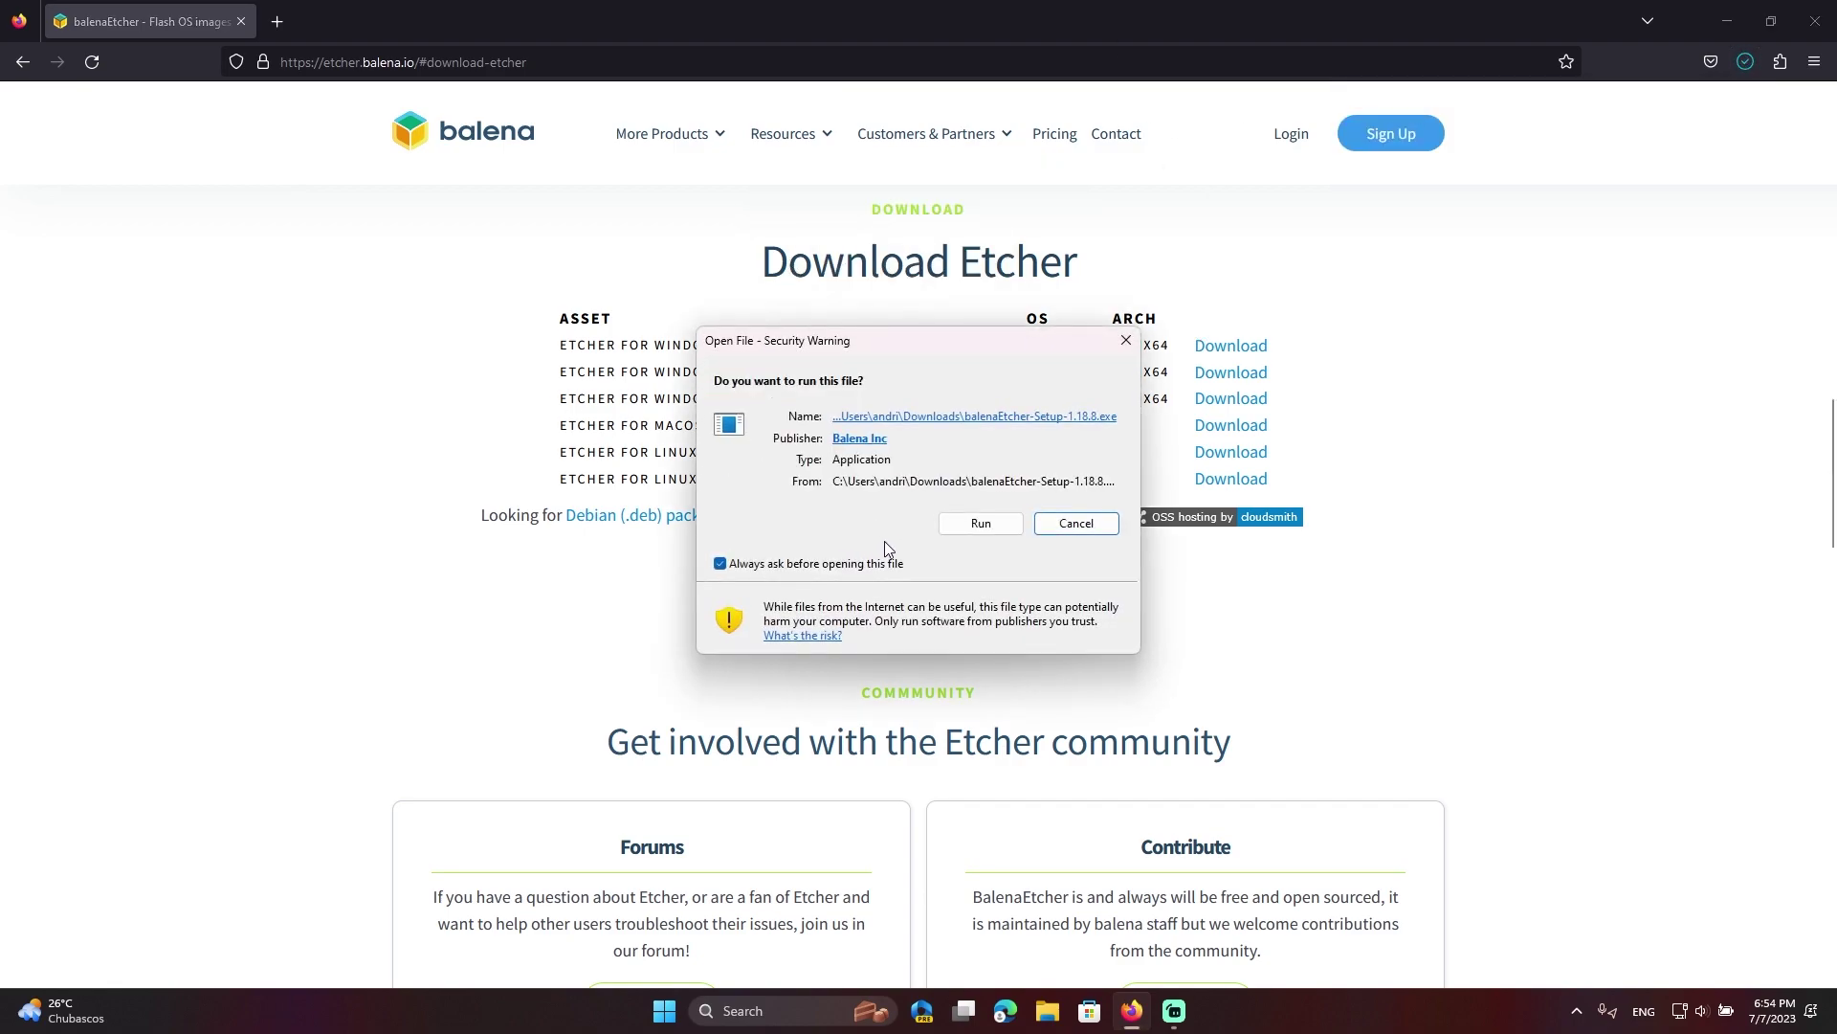
Run balenaEtcher-Setup-1.18.8.exe and accept the Apache license to install it
{"action": "left_click", "coordinate": [986, 521]}
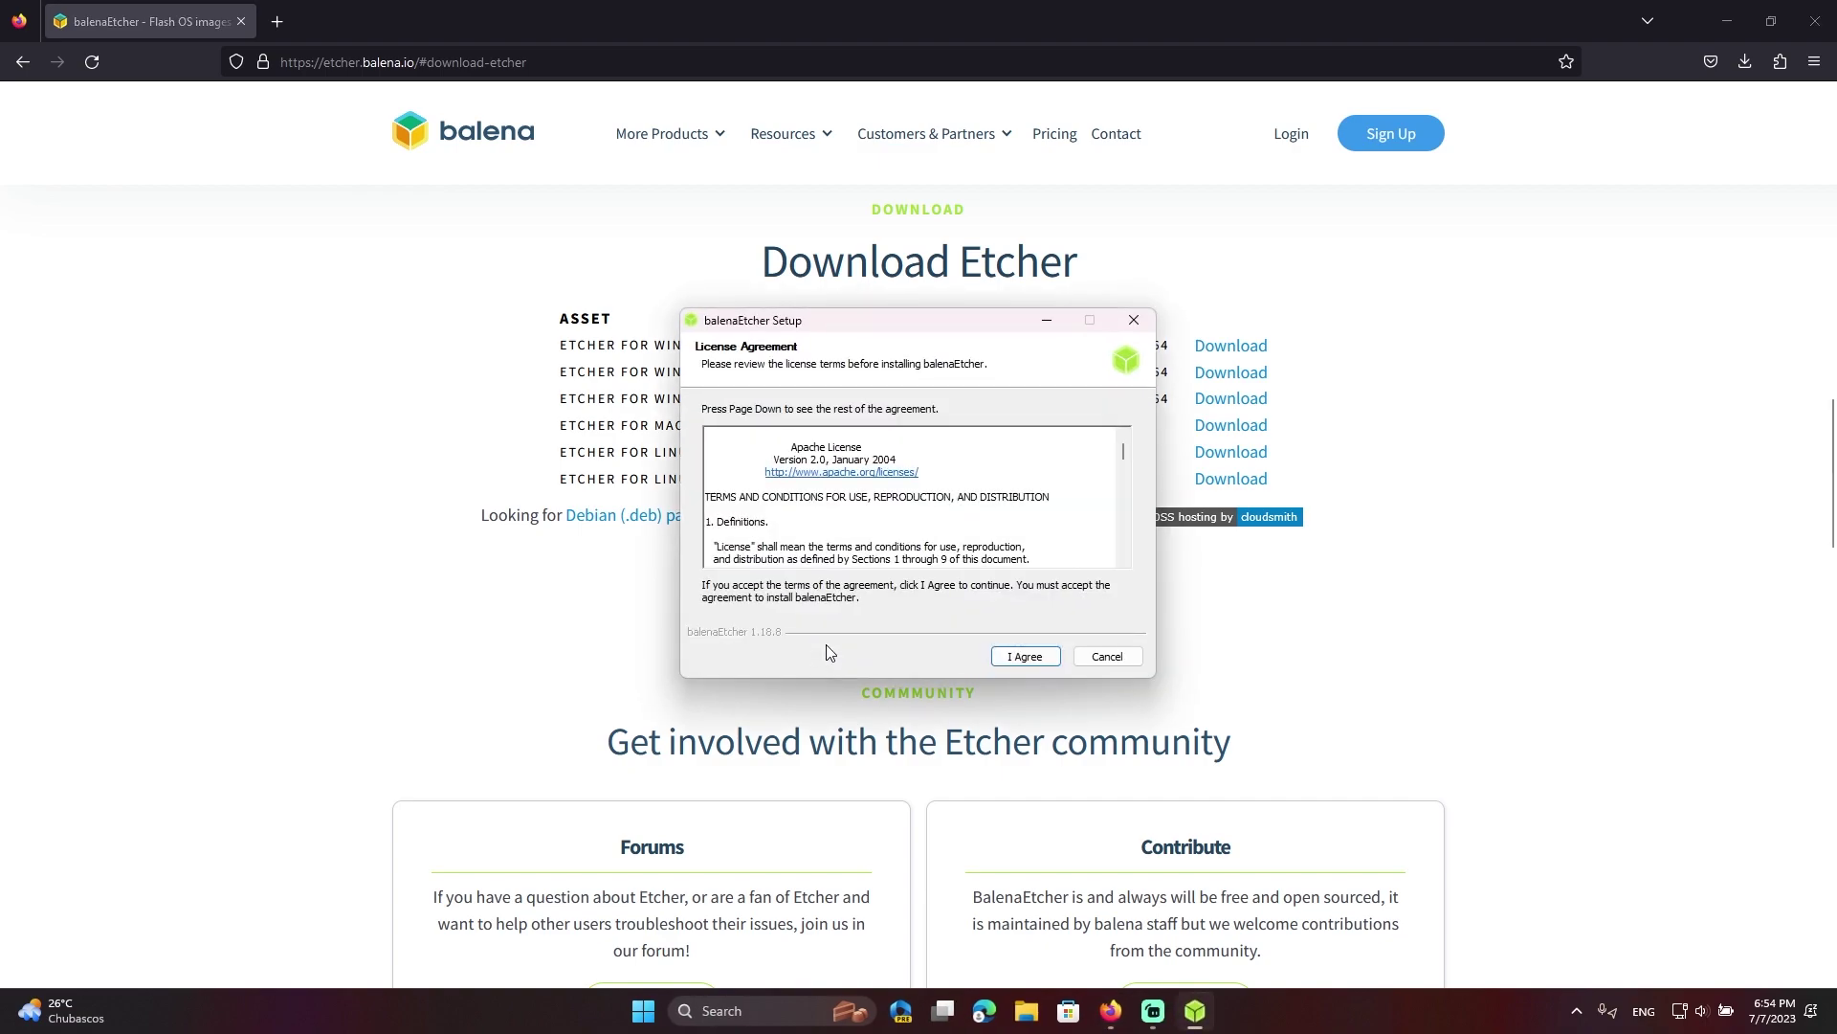
{"action": "left_click", "coordinate": [1037, 659]}
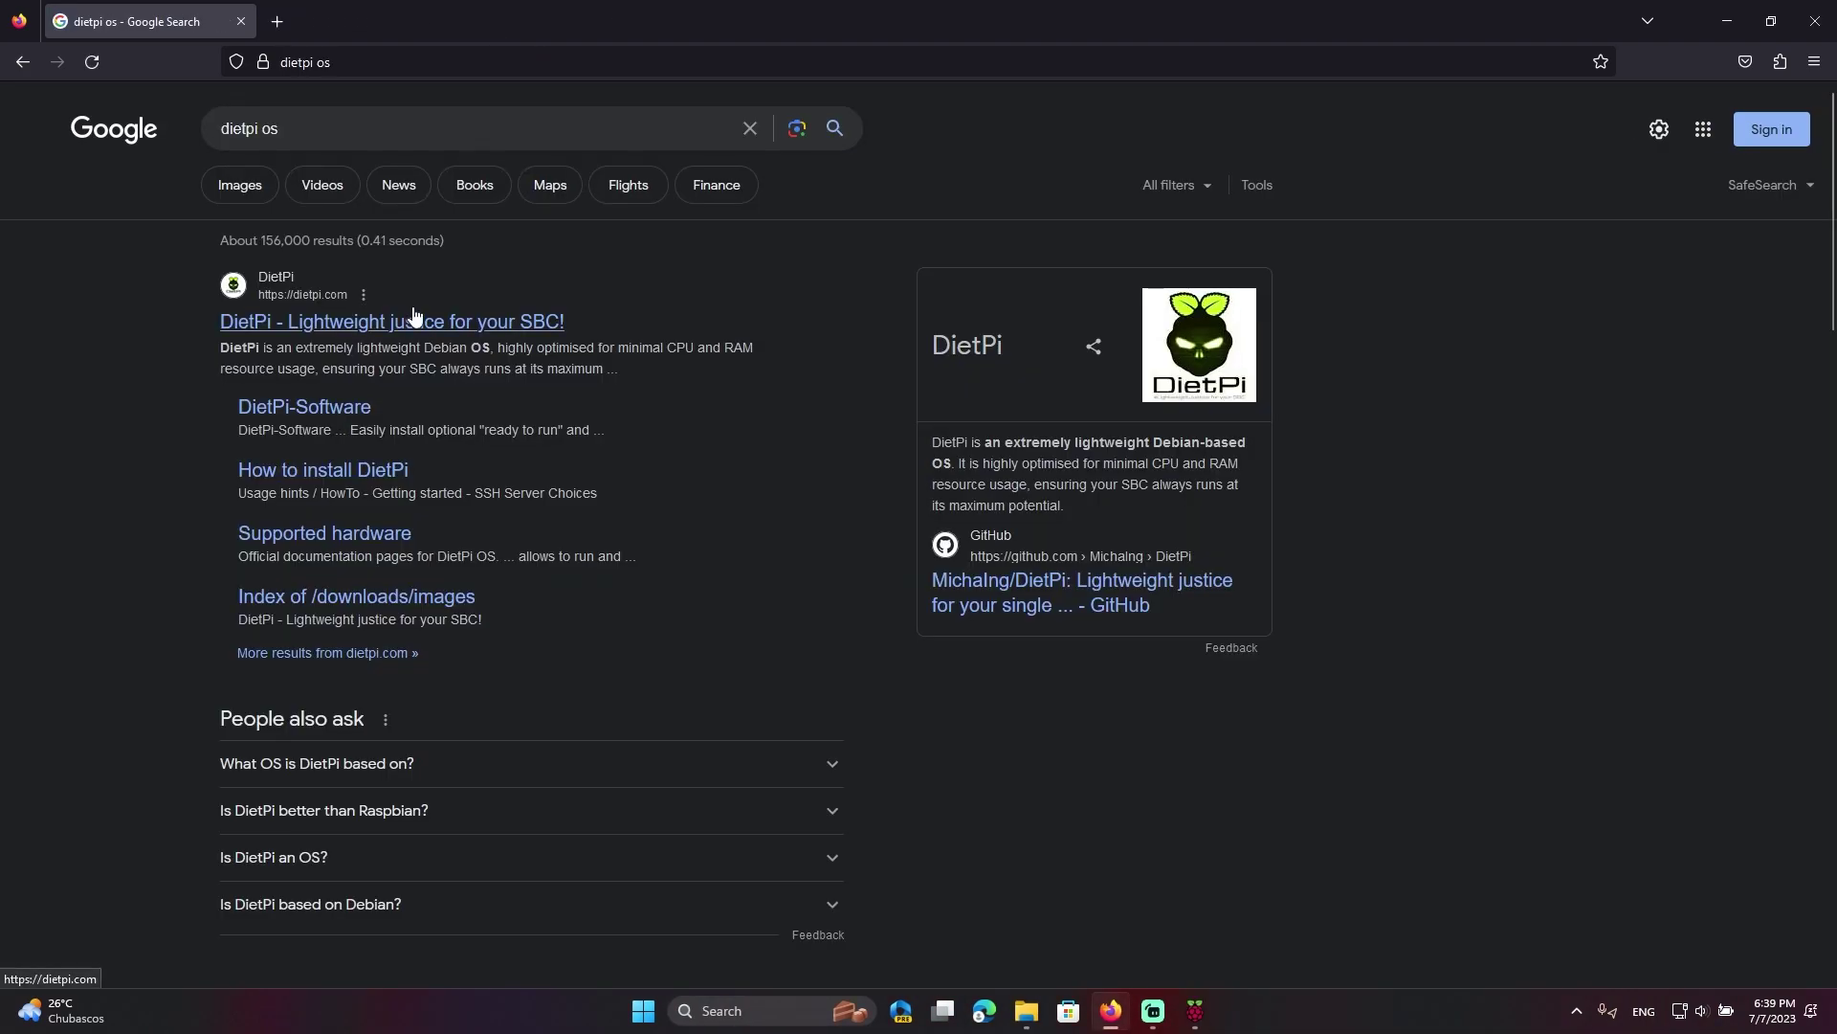
On dietpi.com, filter downloads to Raspberry Pi and open the Raspberry Pi 2/3/4 details
{"action": "left_click", "coordinate": [414, 320]}
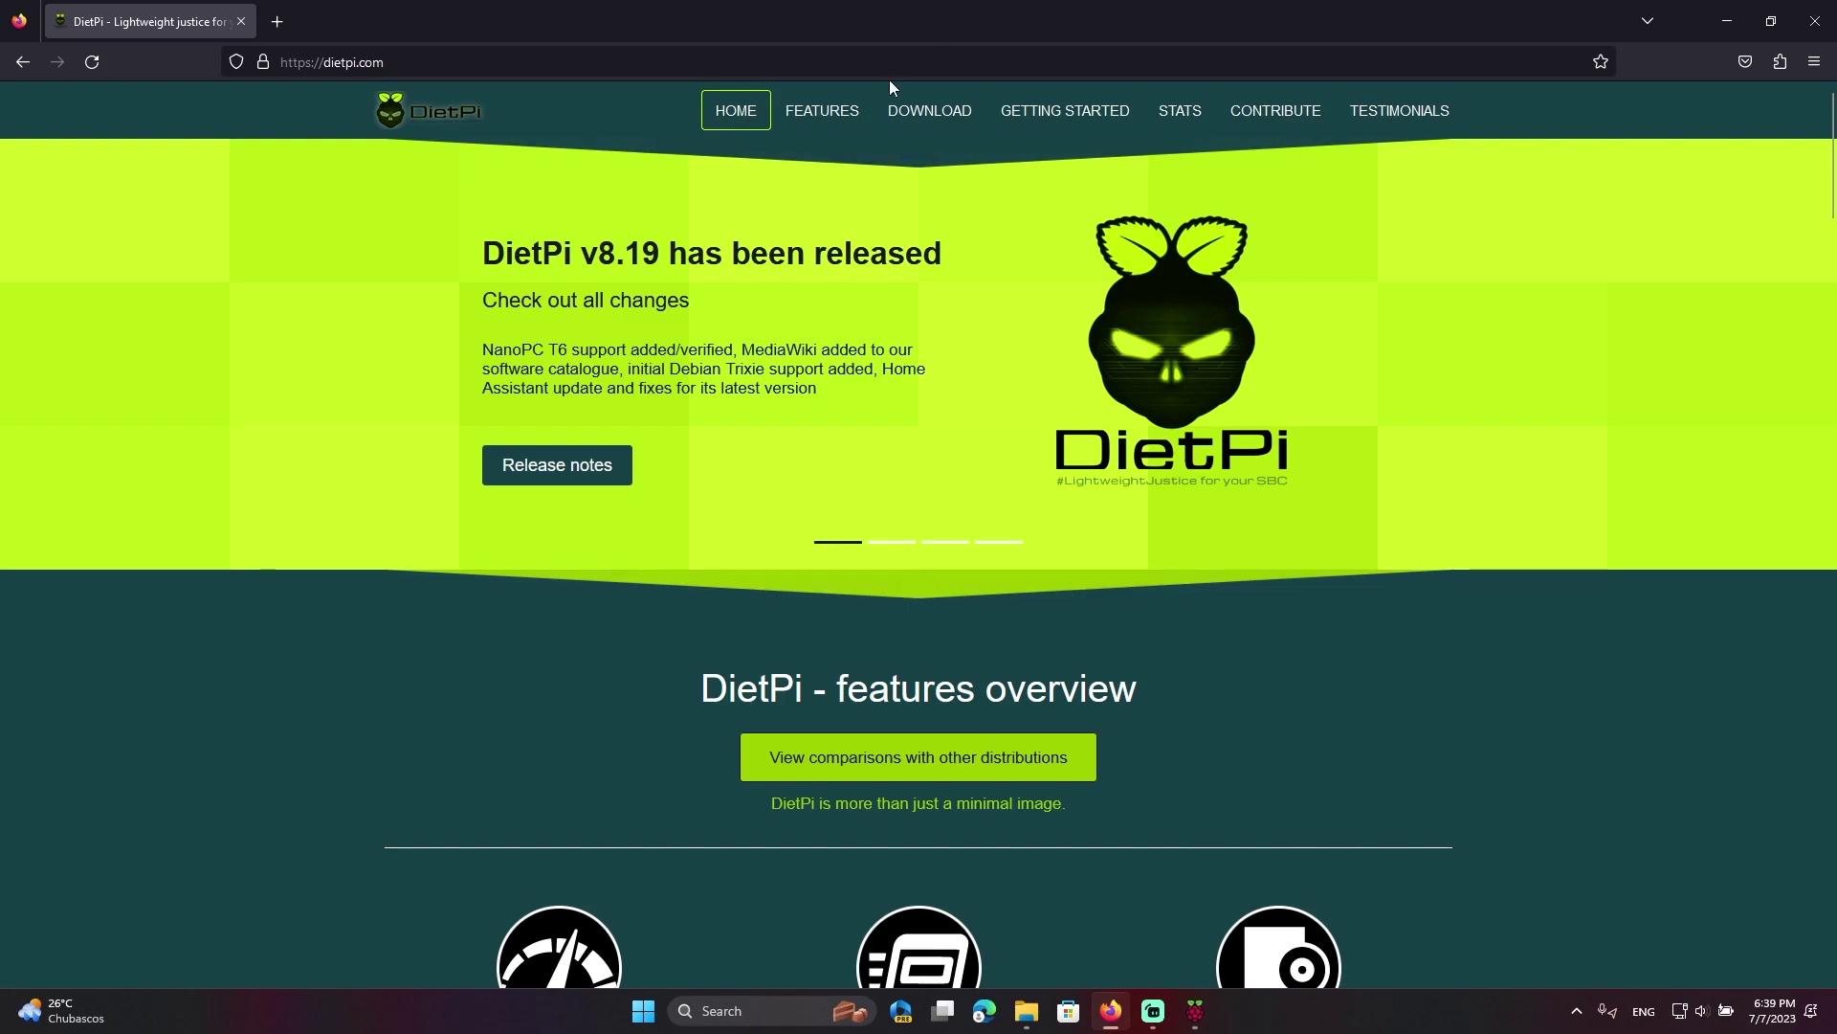
{"action": "left_click", "coordinate": [924, 115]}
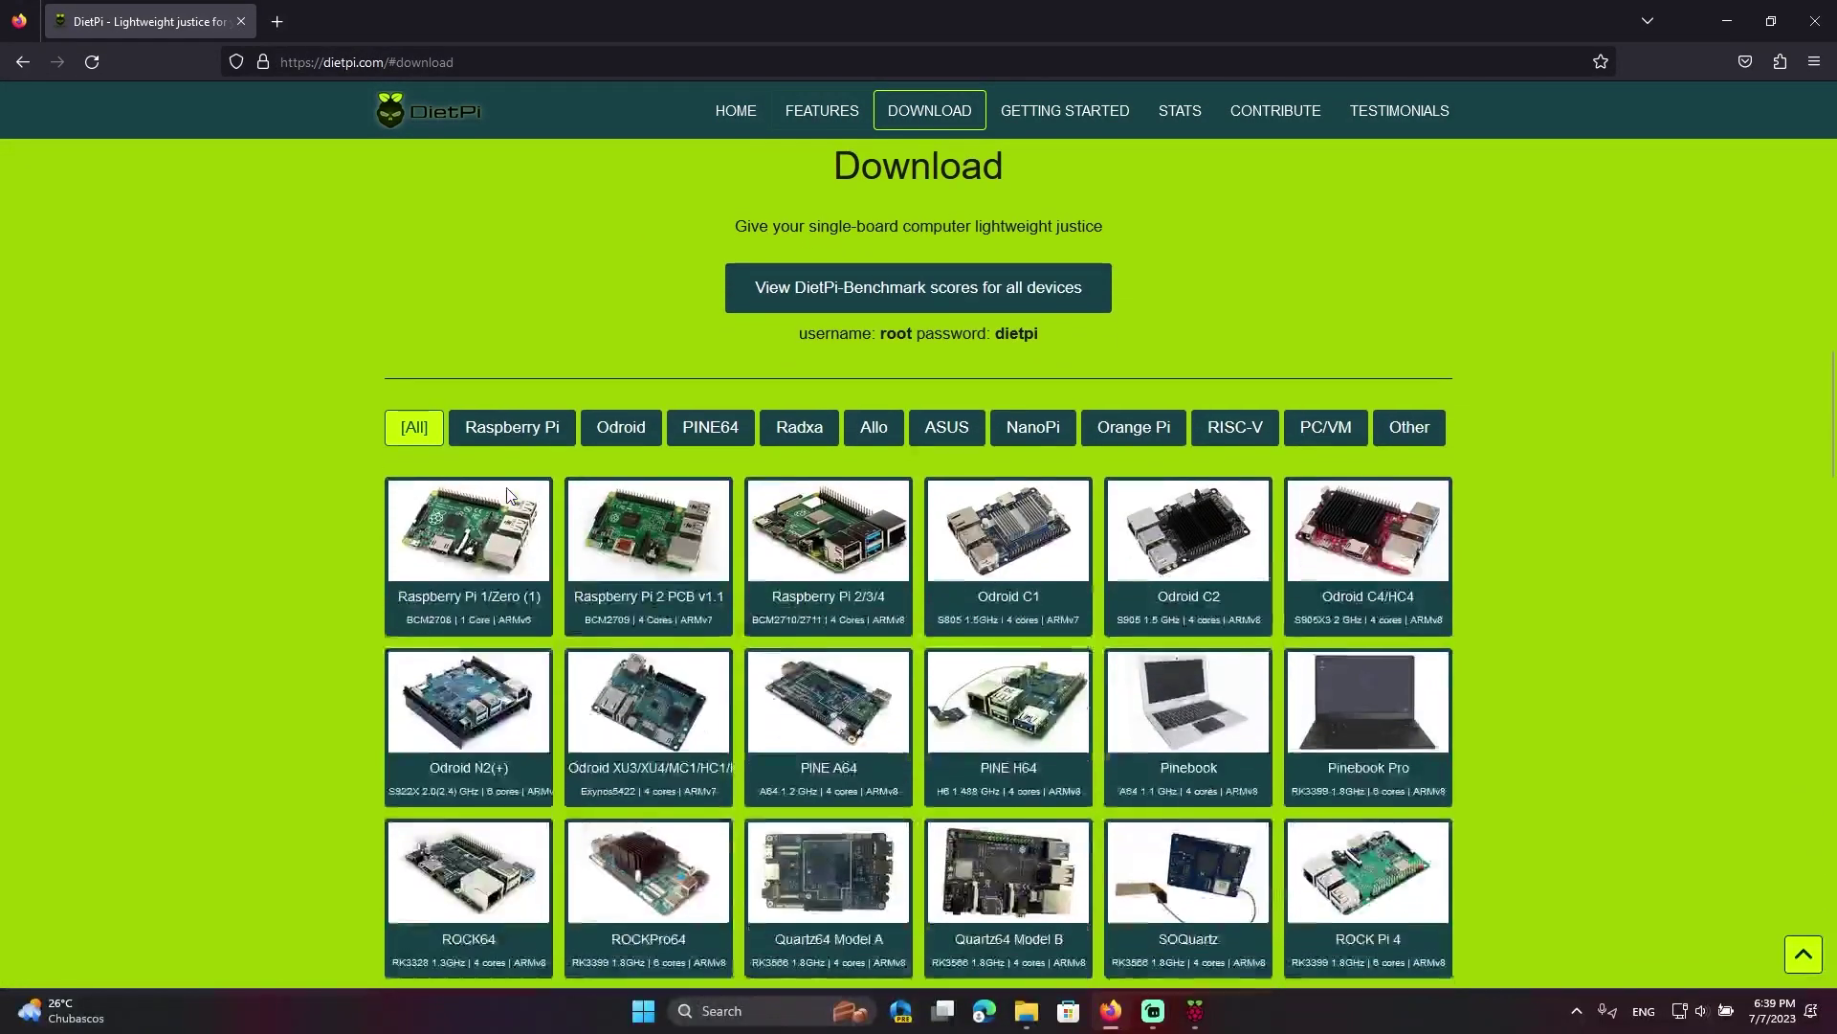
{"action": "scroll", "coordinate": [507, 495], "scroll_direction": "down", "scroll_amount": 1}
{"action": "left_click", "coordinate": [488, 325]}
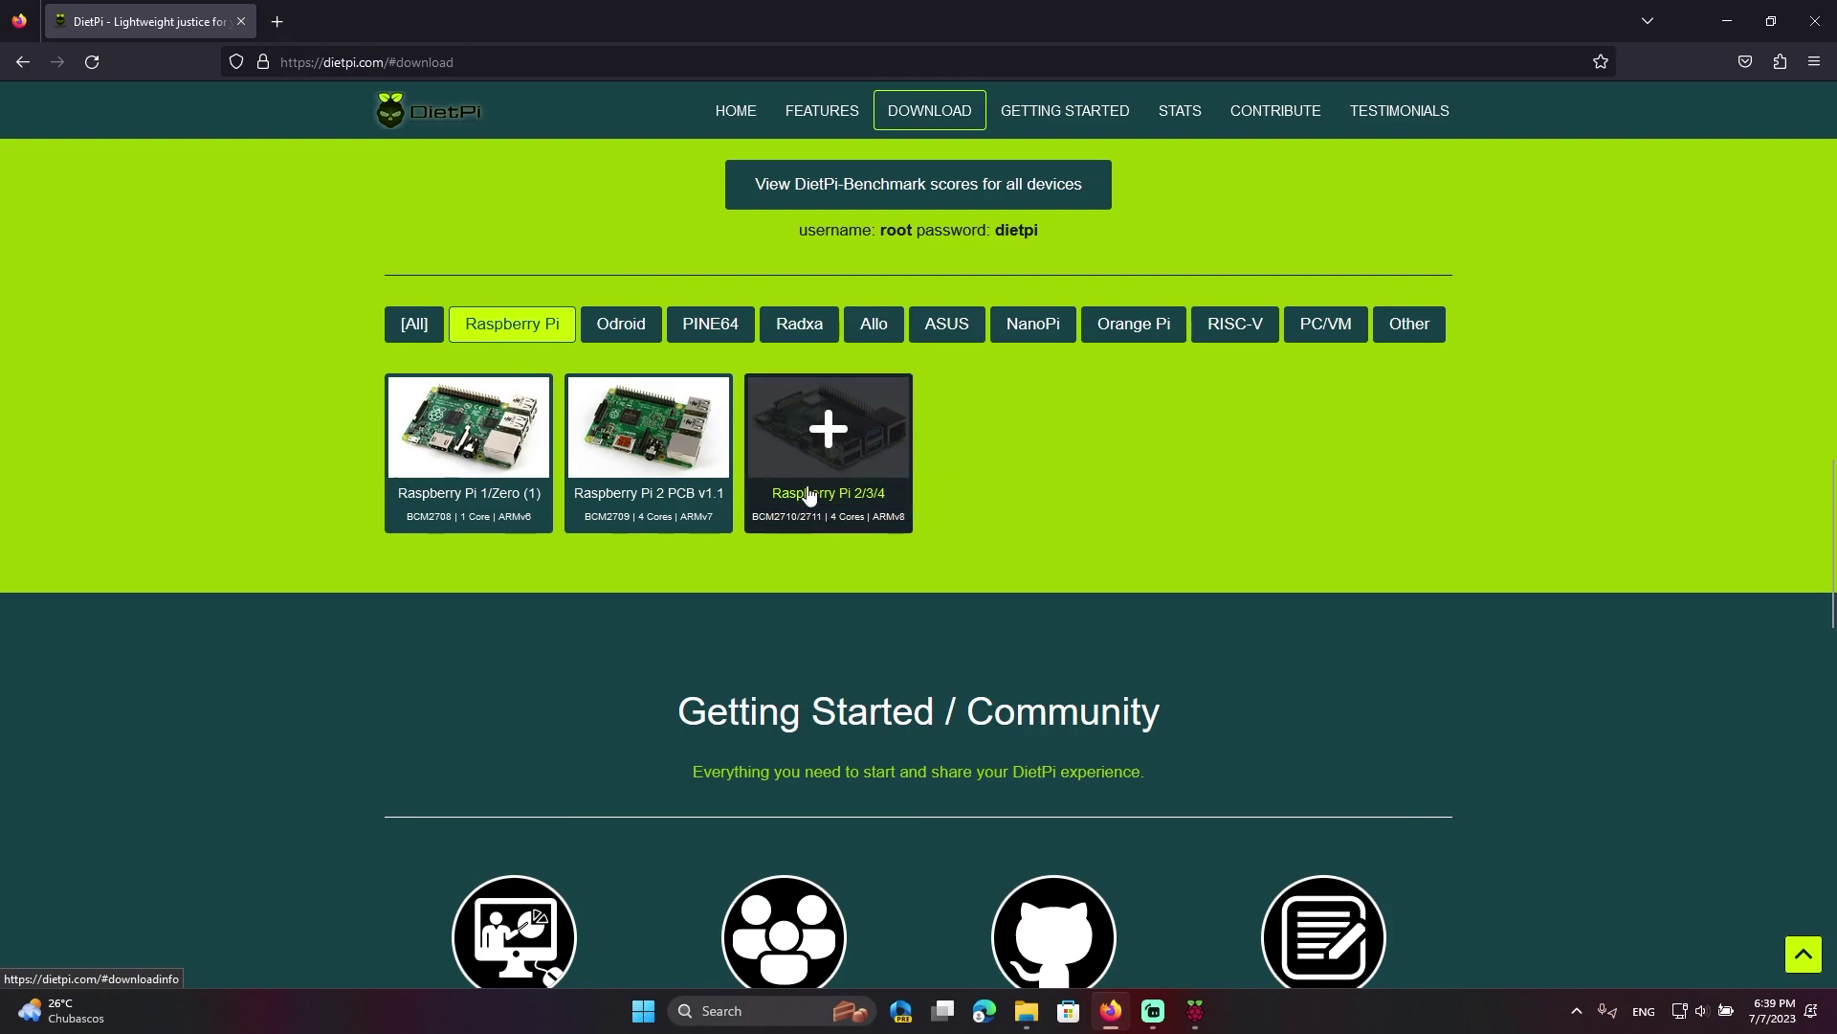
{"action": "left_click", "coordinate": [808, 494]}
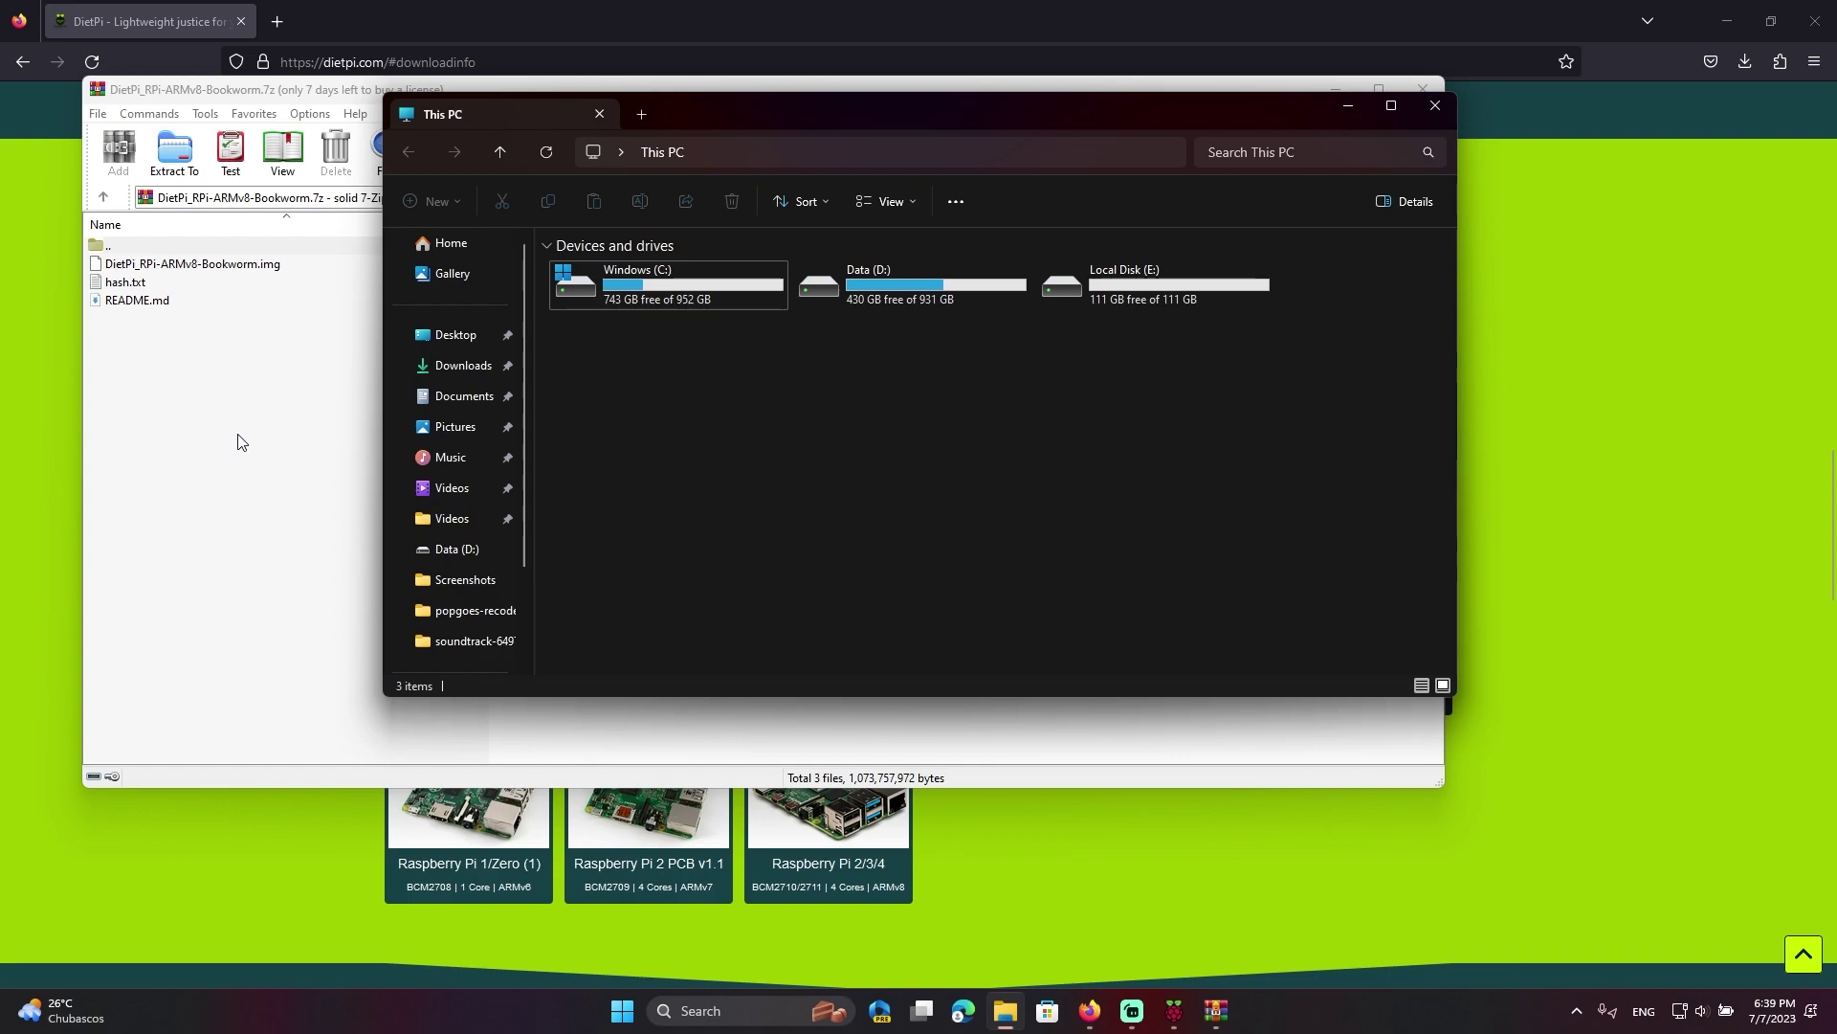
Drag DietPi_RPi-ARMv8-Bookworm.img, hash.txt and README.md from the archive into Downloads
{"action": "left_click", "coordinate": [238, 441]}
{"action": "left_click_drag", "start_coordinate": [945, 96], "coordinate": [1329, 440]}
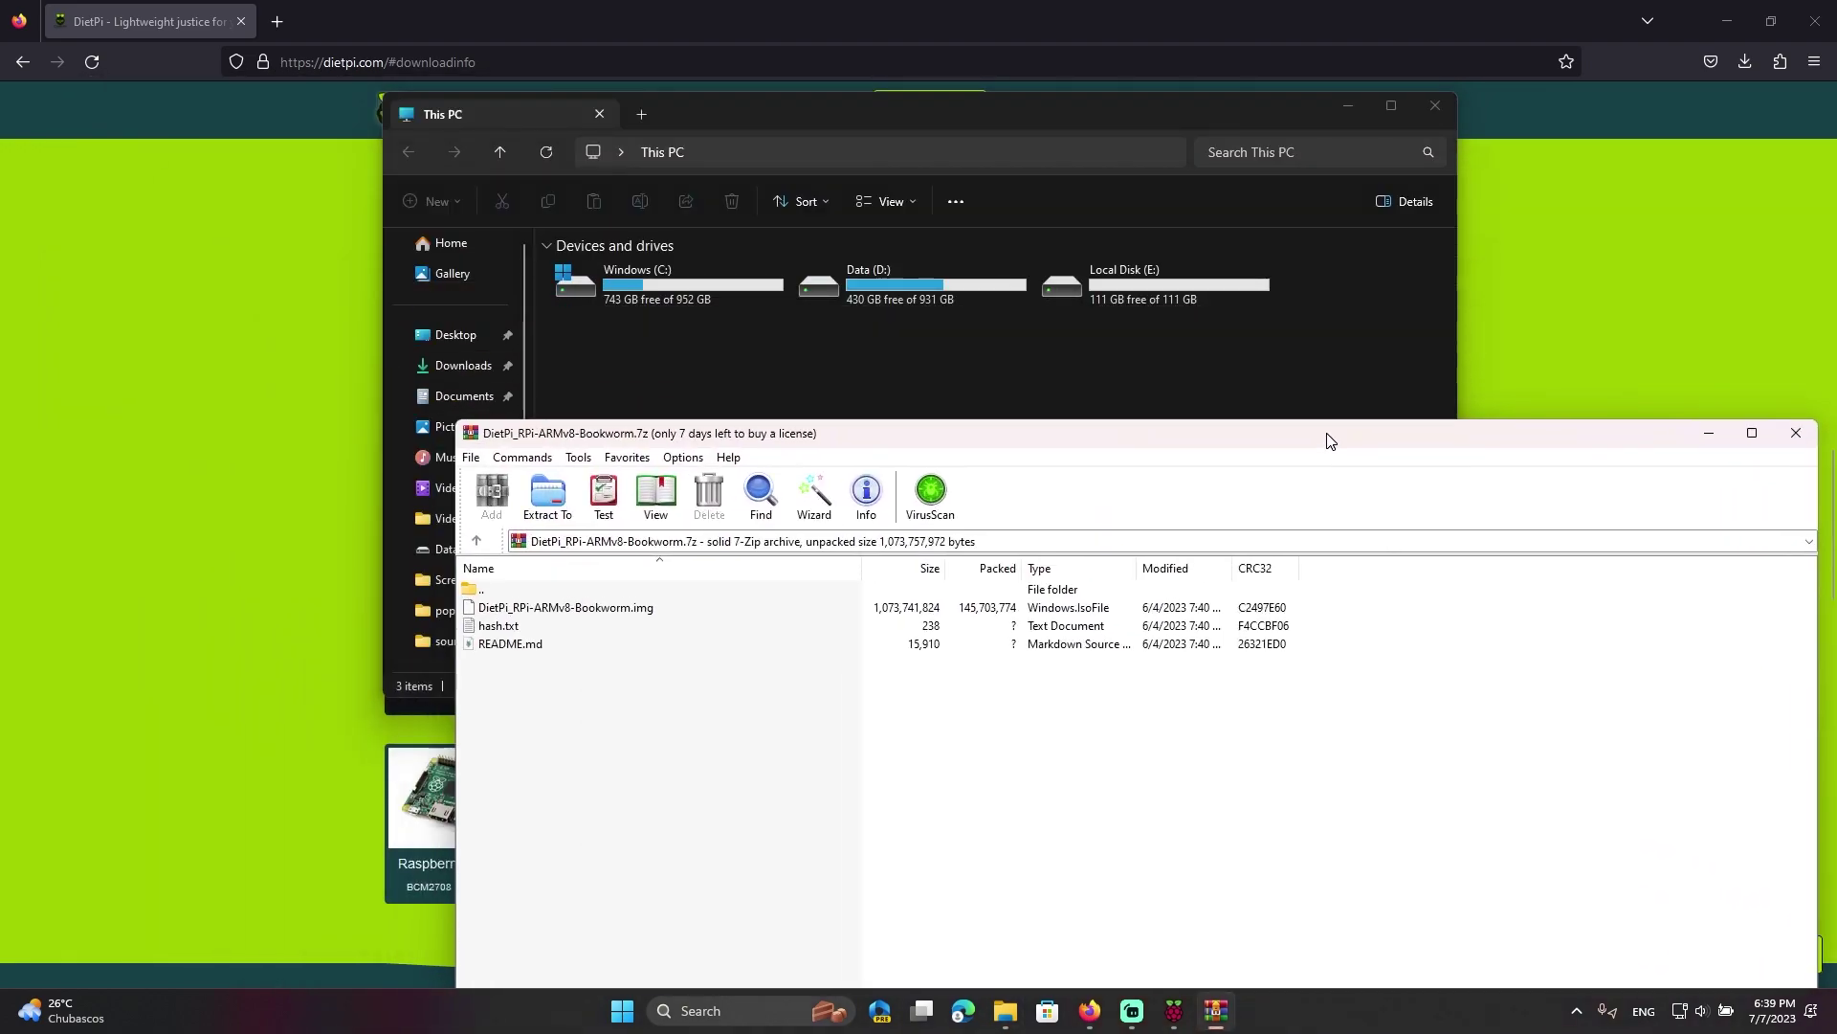
{"action": "left_click", "coordinate": [467, 368]}
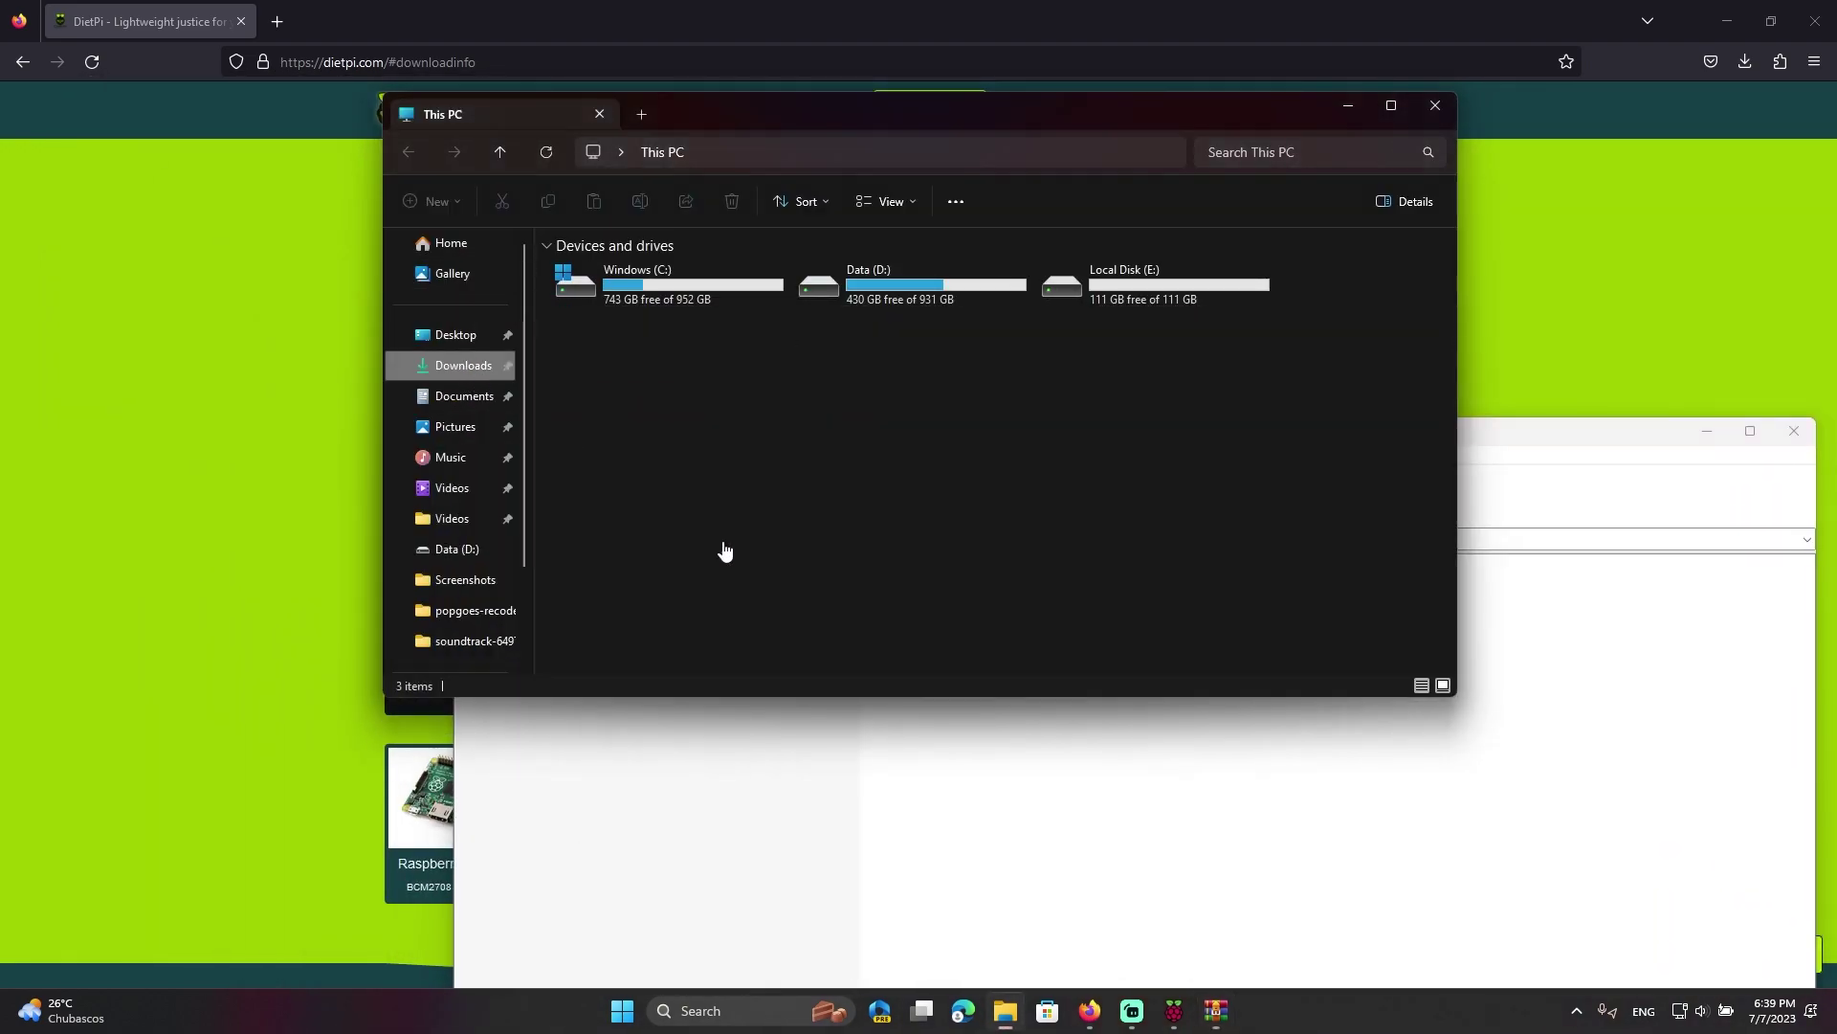
{"action": "left_click", "coordinate": [1032, 898]}
{"action": "left_click_drag", "start_coordinate": [1001, 870], "coordinate": [699, 559]}
{"action": "left_click_drag", "start_coordinate": [660, 665], "coordinate": [1140, 576]}
{"action": "left_click_drag", "start_coordinate": [990, 617], "coordinate": [1437, 346]}
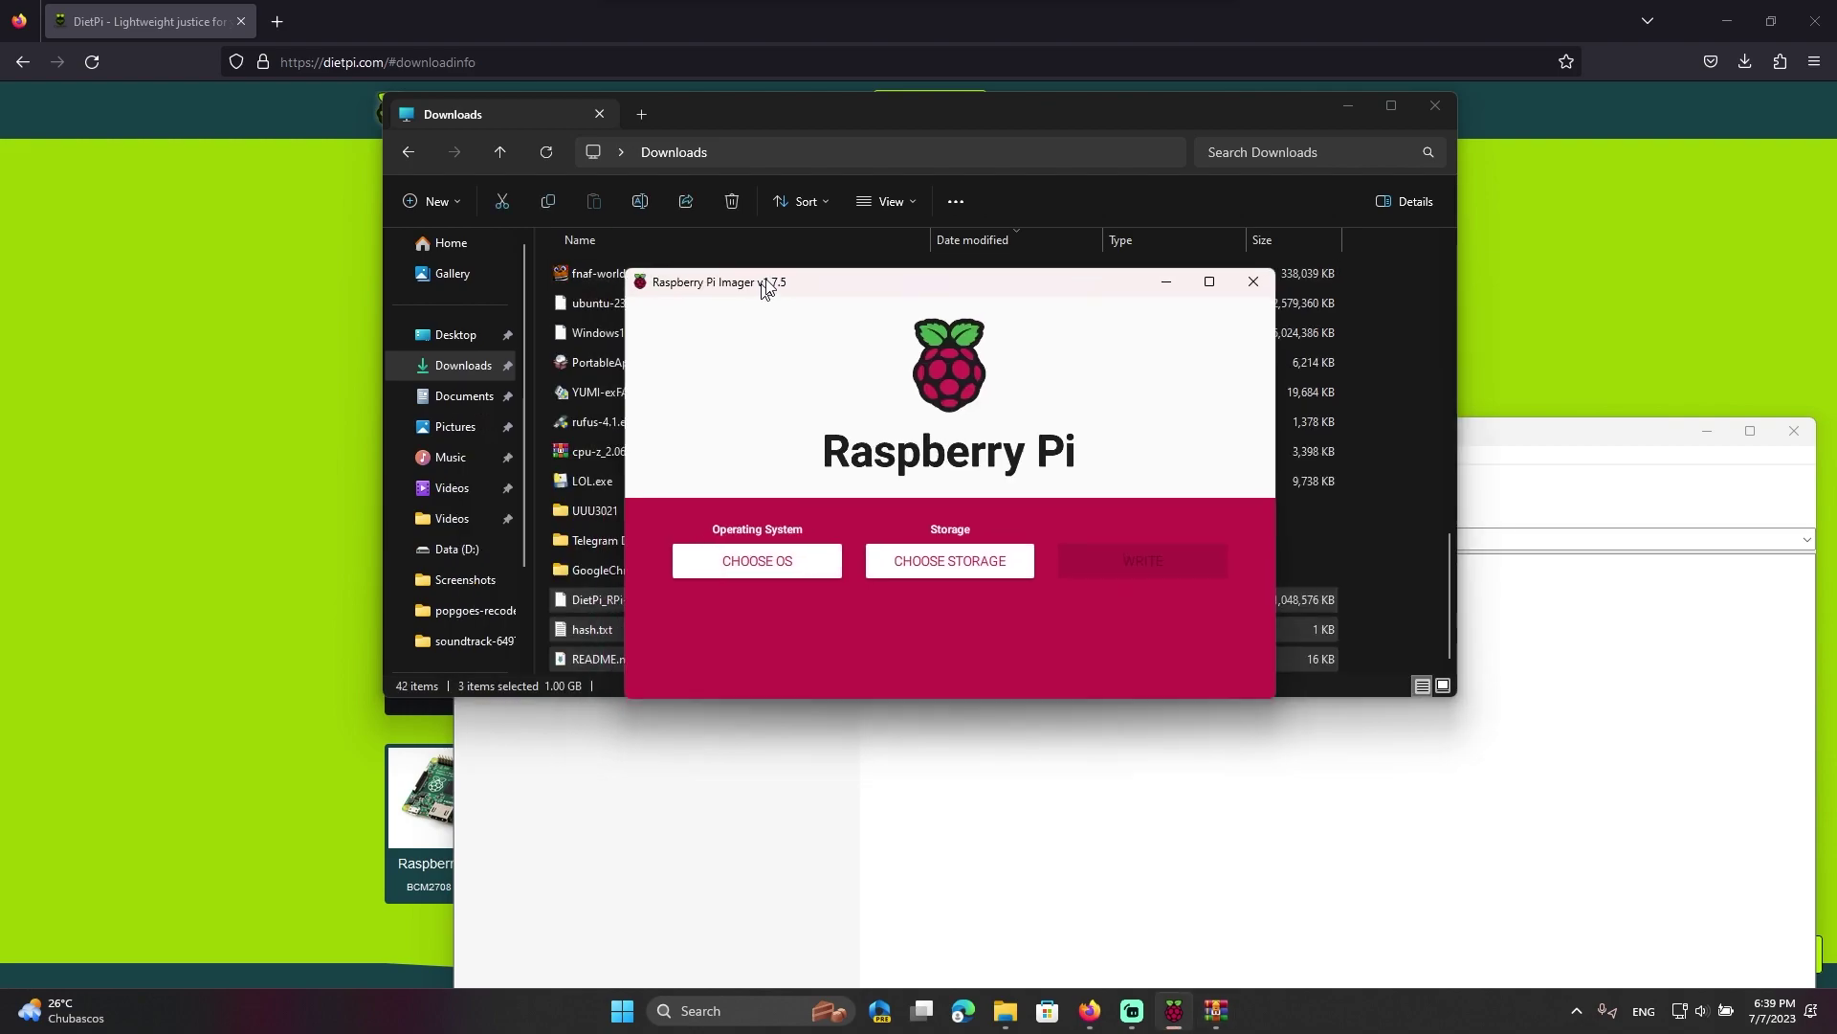
Load DietPi_RPi-ARMv8-Bookworm.img as a custom OS image in Raspberry Pi Imager
{"action": "left_click_drag", "start_coordinate": [766, 288], "coordinate": [864, 204]}
{"action": "left_click", "coordinate": [863, 474]}
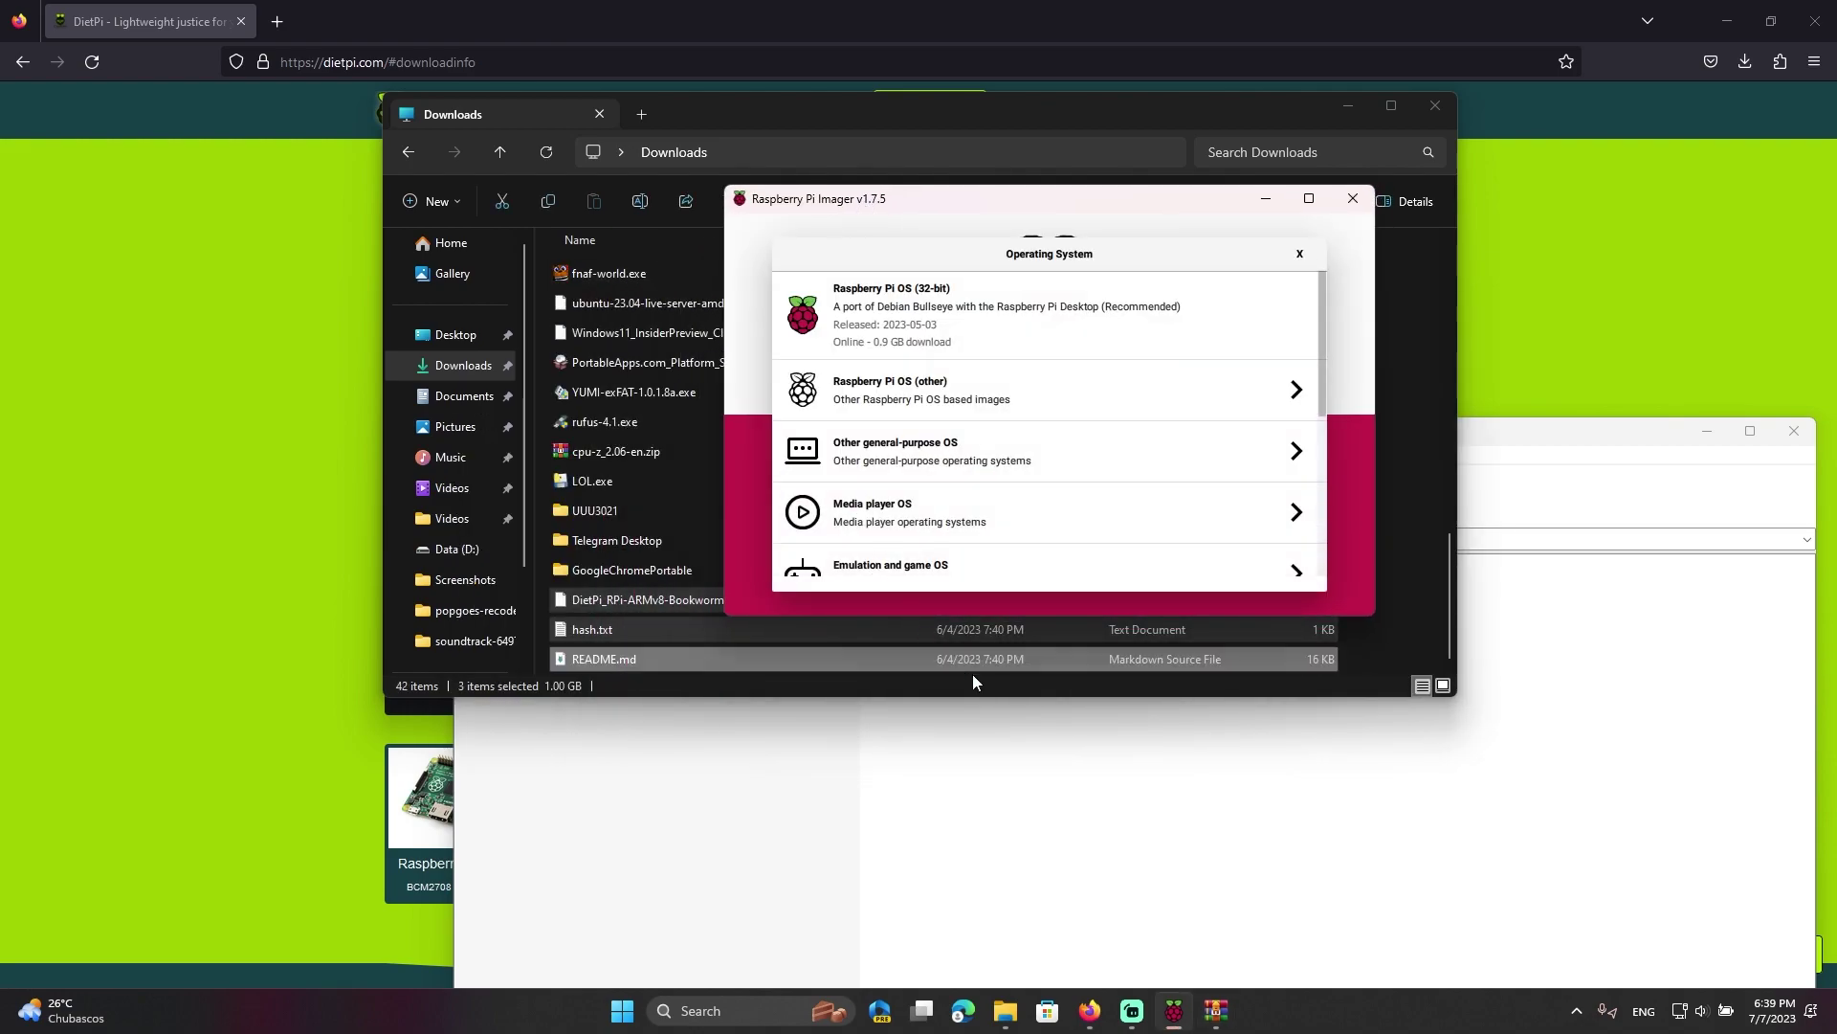
{"action": "scroll", "coordinate": [1009, 402], "scroll_direction": "down", "scroll_amount": 5}
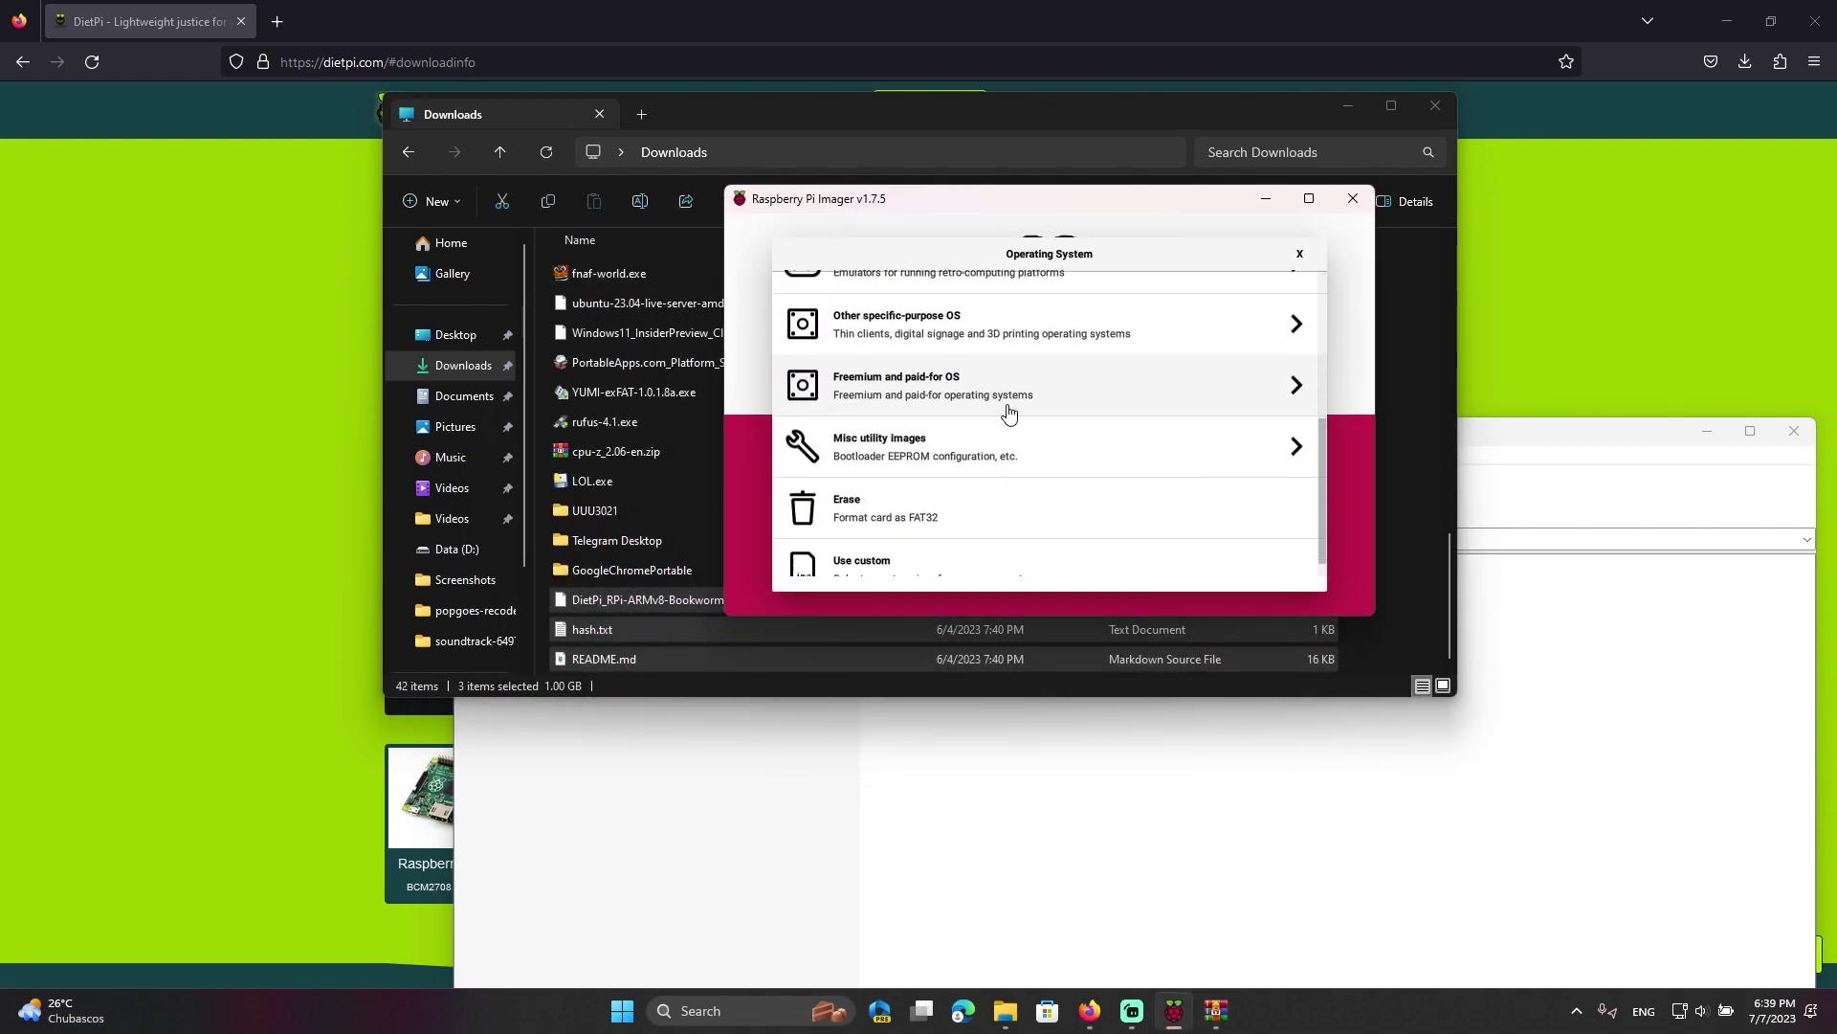
{"action": "left_click", "coordinate": [909, 560]}
{"action": "scroll", "coordinate": [836, 450], "scroll_direction": "down", "scroll_amount": 1}
{"action": "scroll", "coordinate": [835, 450], "scroll_direction": "down", "scroll_amount": 2}
{"action": "left_click", "coordinate": [820, 431]}
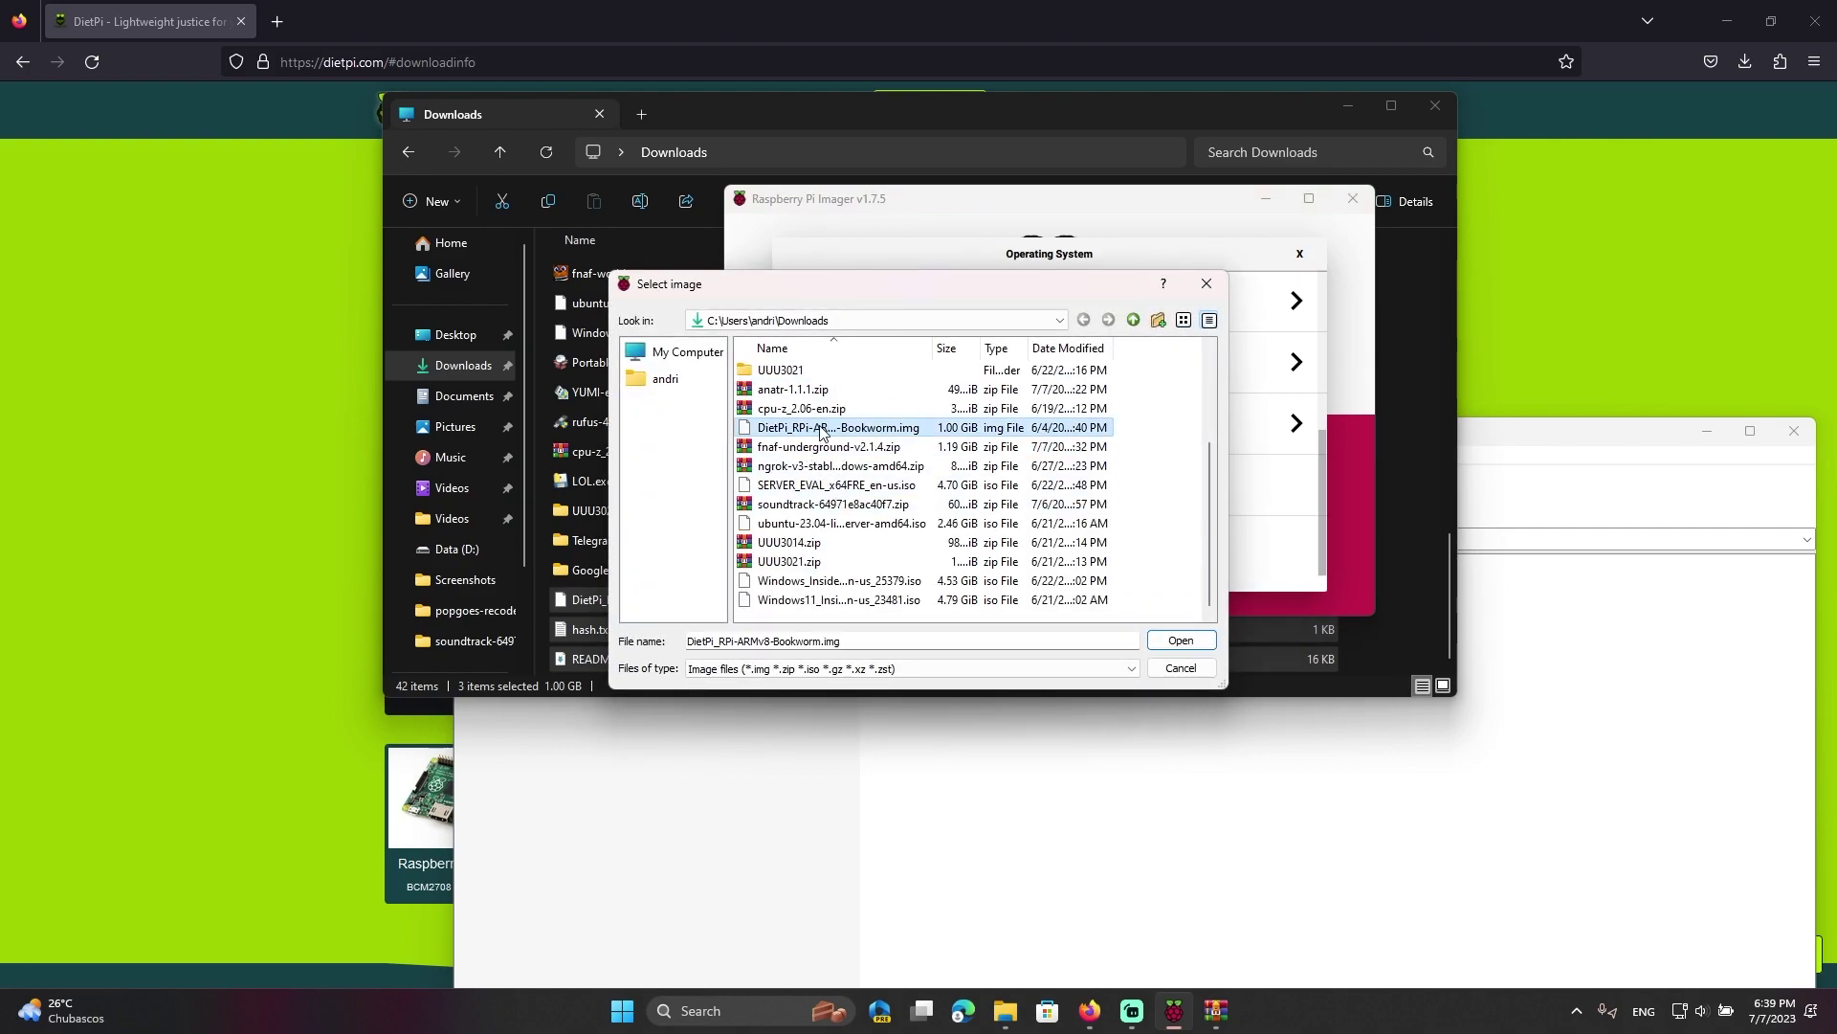
{"action": "left_click_drag", "start_coordinate": [859, 297], "coordinate": [1055, 146]}
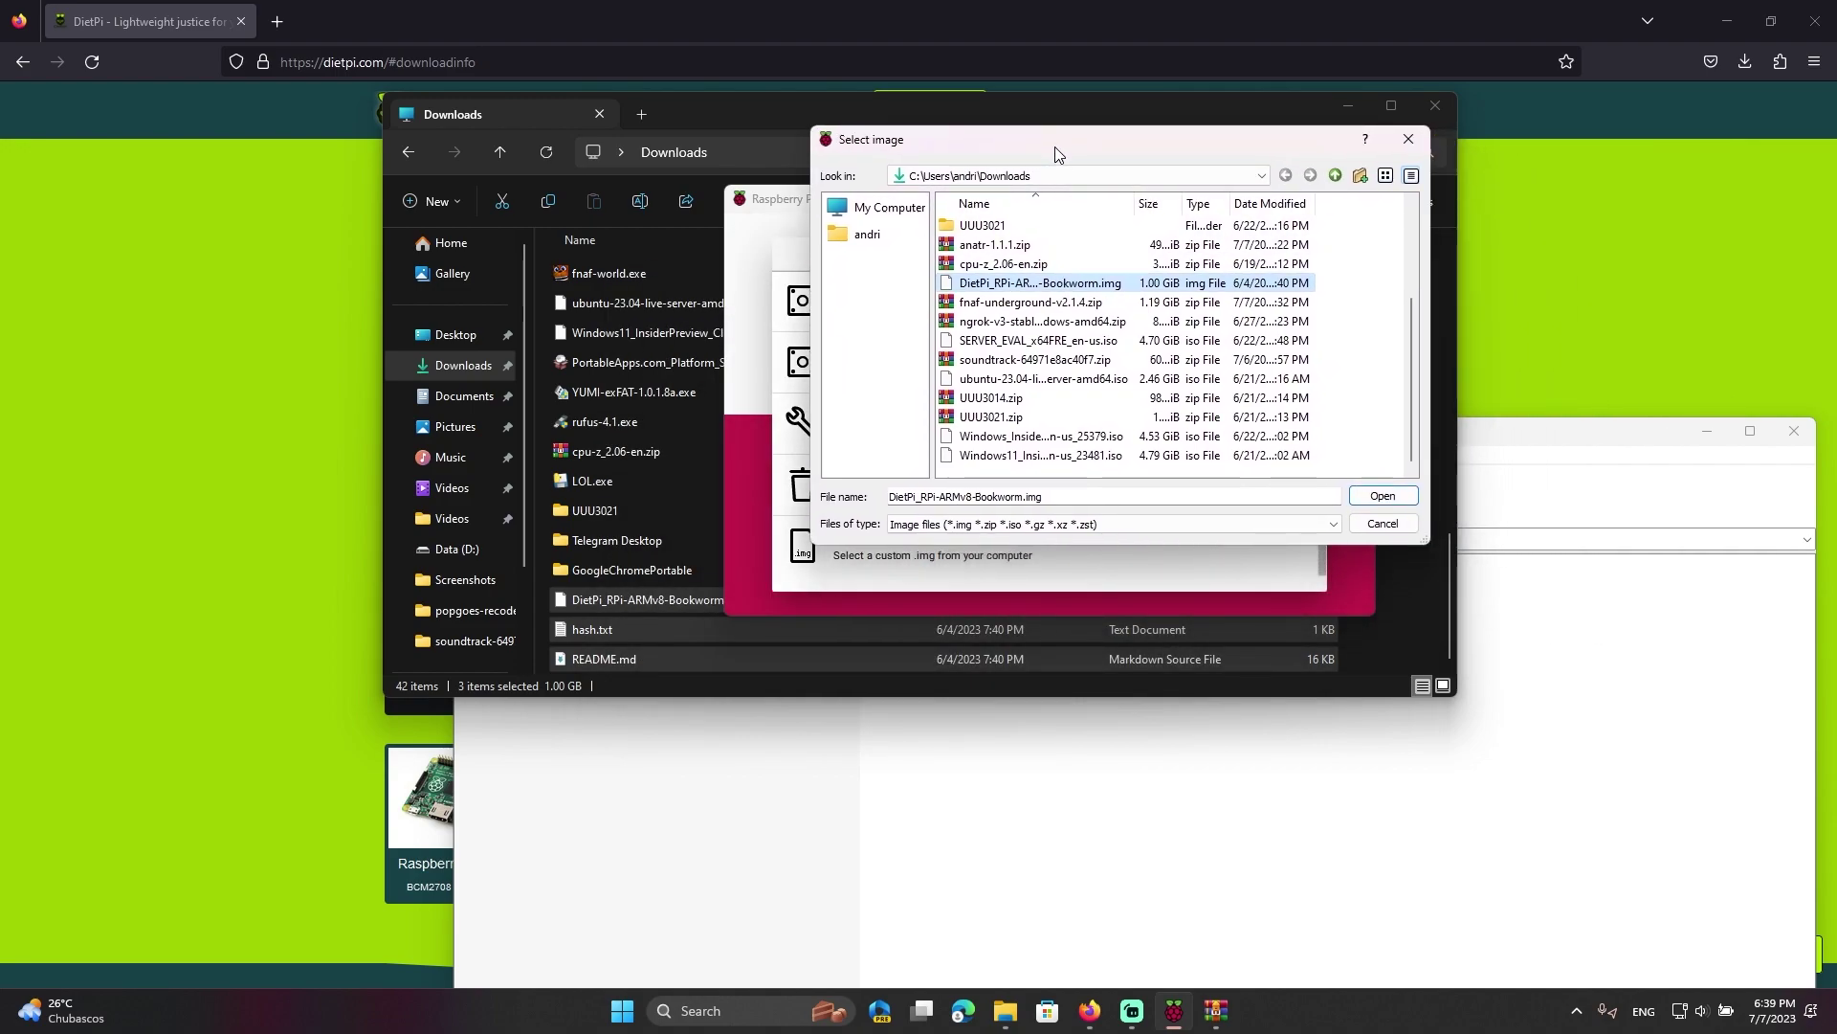
{"action": "left_click", "coordinate": [1379, 496]}
Target the 120 GB USB30 SCSI Disk Device and confirm writing the image
{"action": "left_click", "coordinate": [1131, 484]}
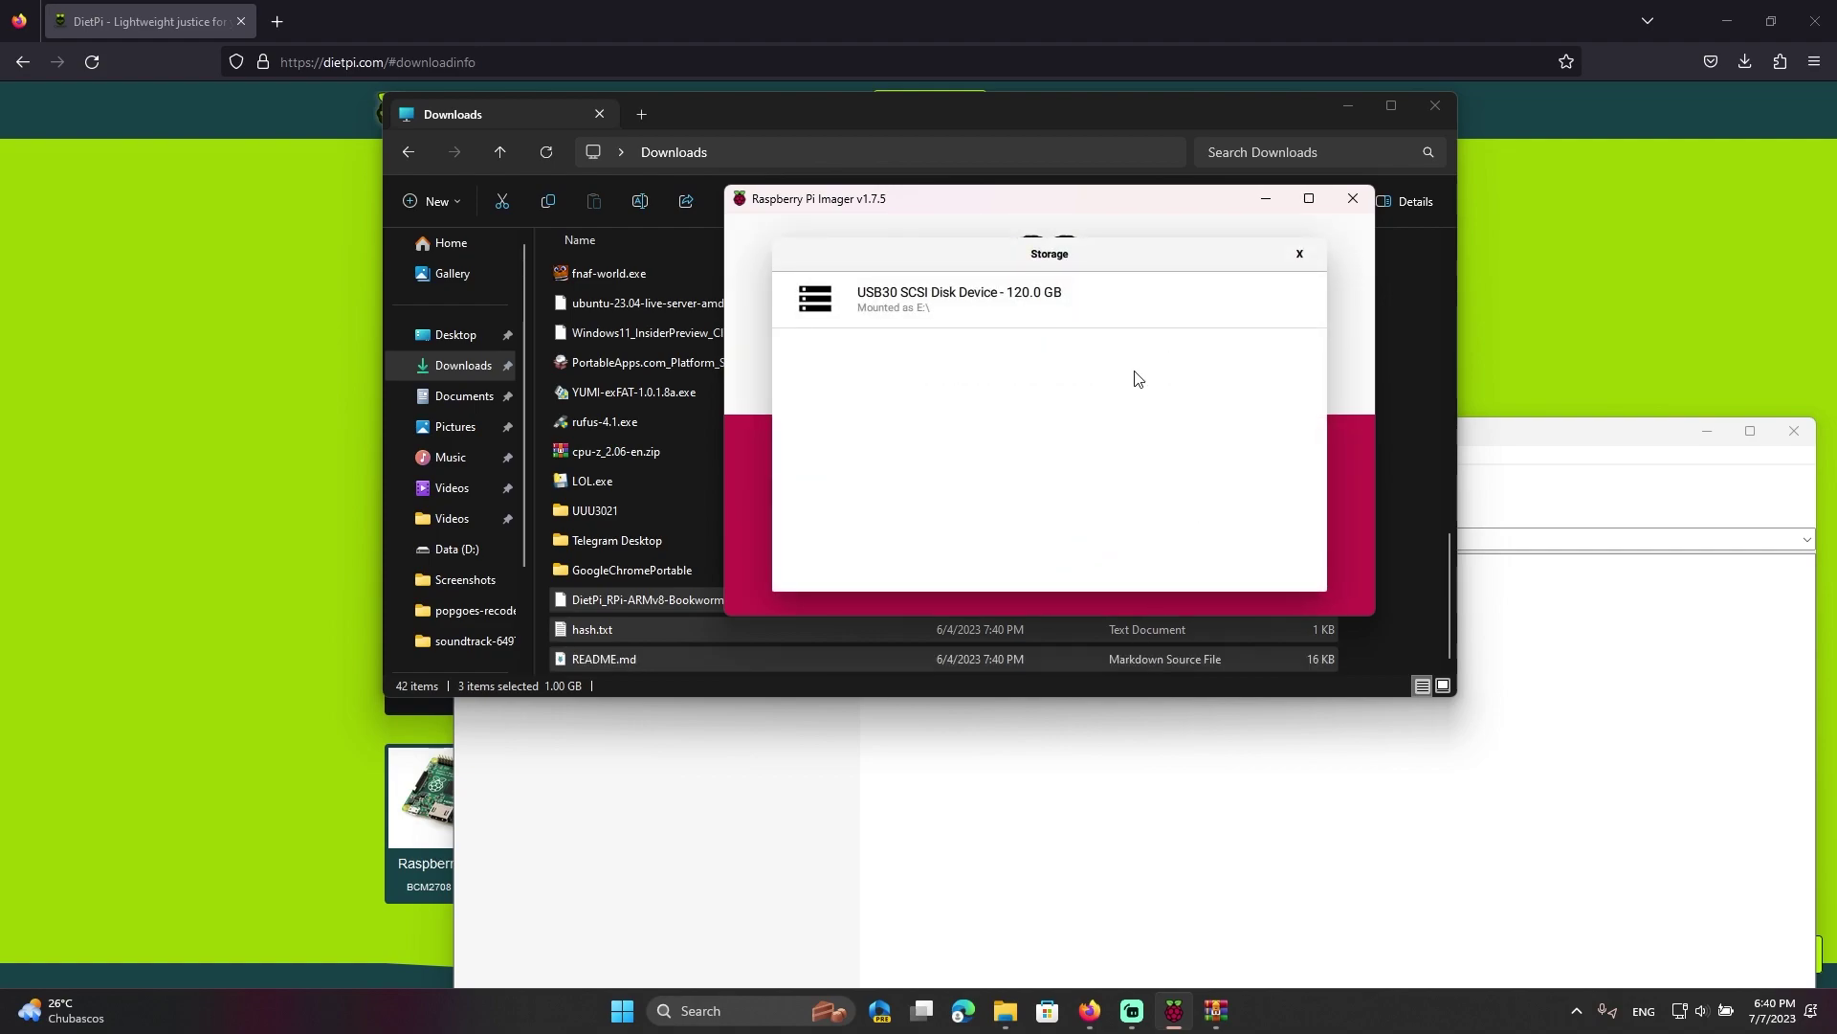
{"action": "left_click", "coordinate": [1100, 304]}
{"action": "left_click", "coordinate": [1093, 490]}
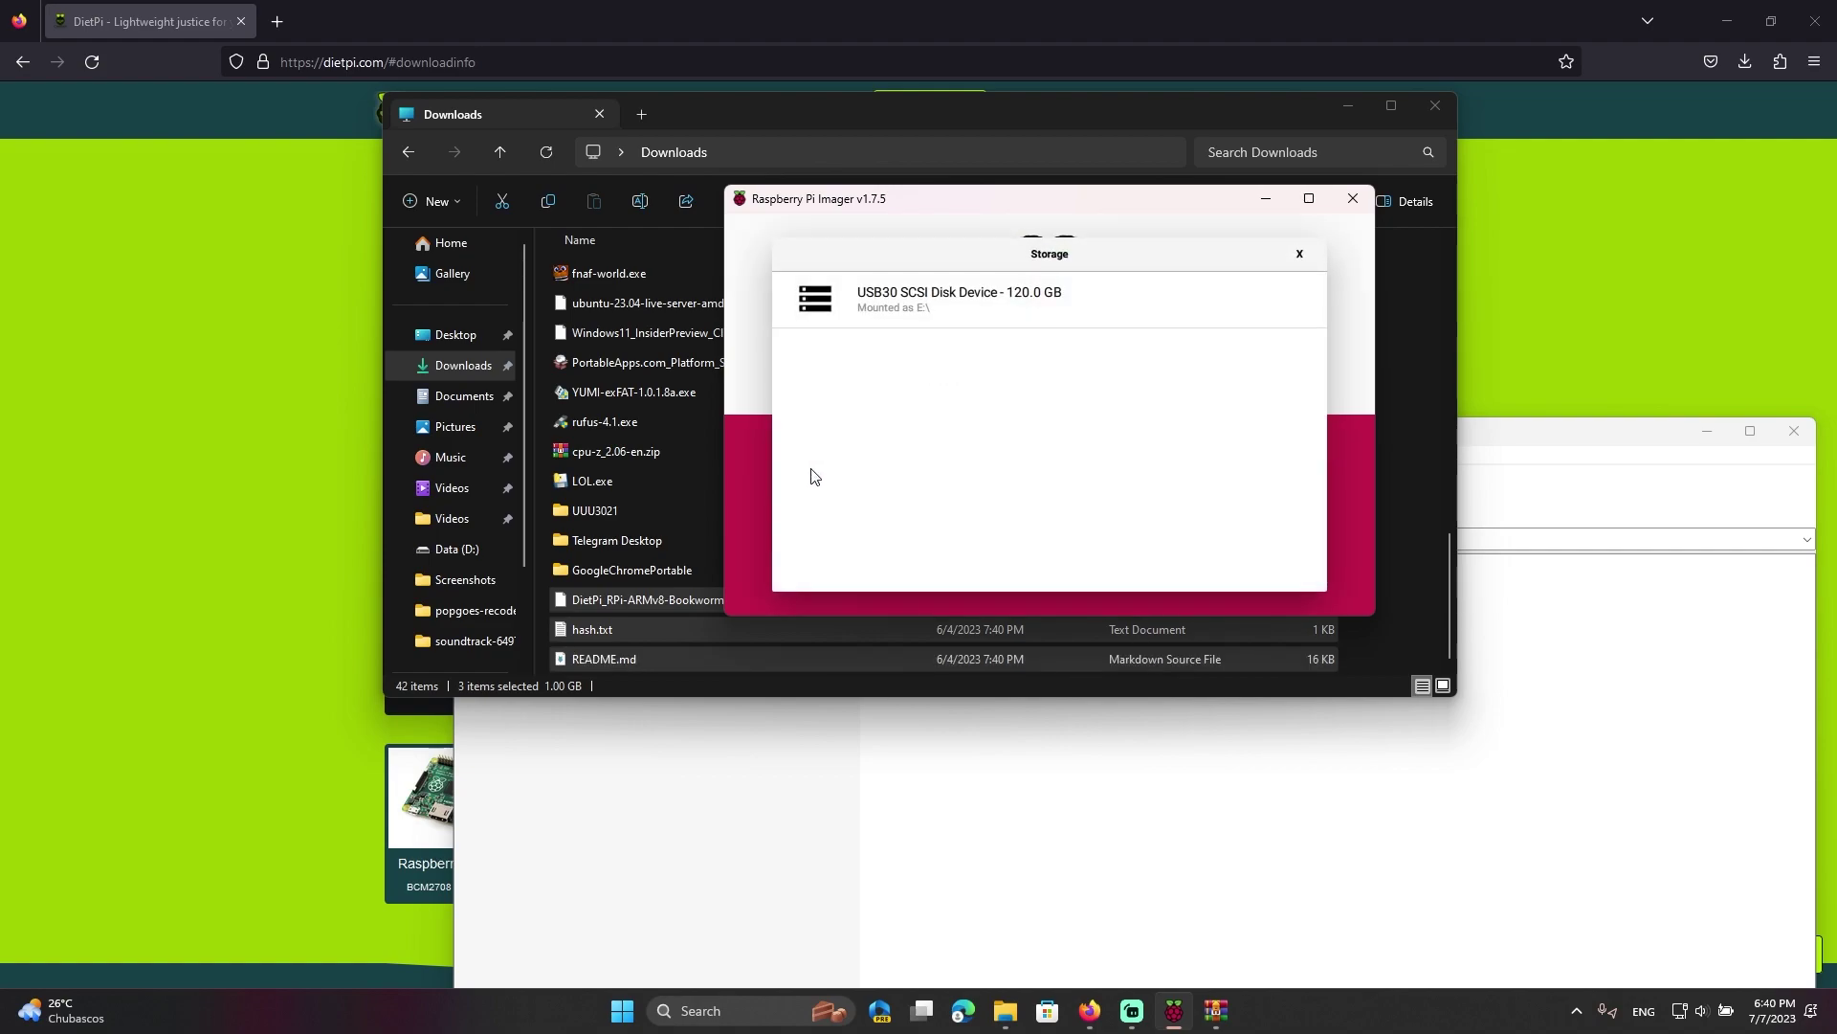
{"action": "left_click", "coordinate": [1100, 321]}
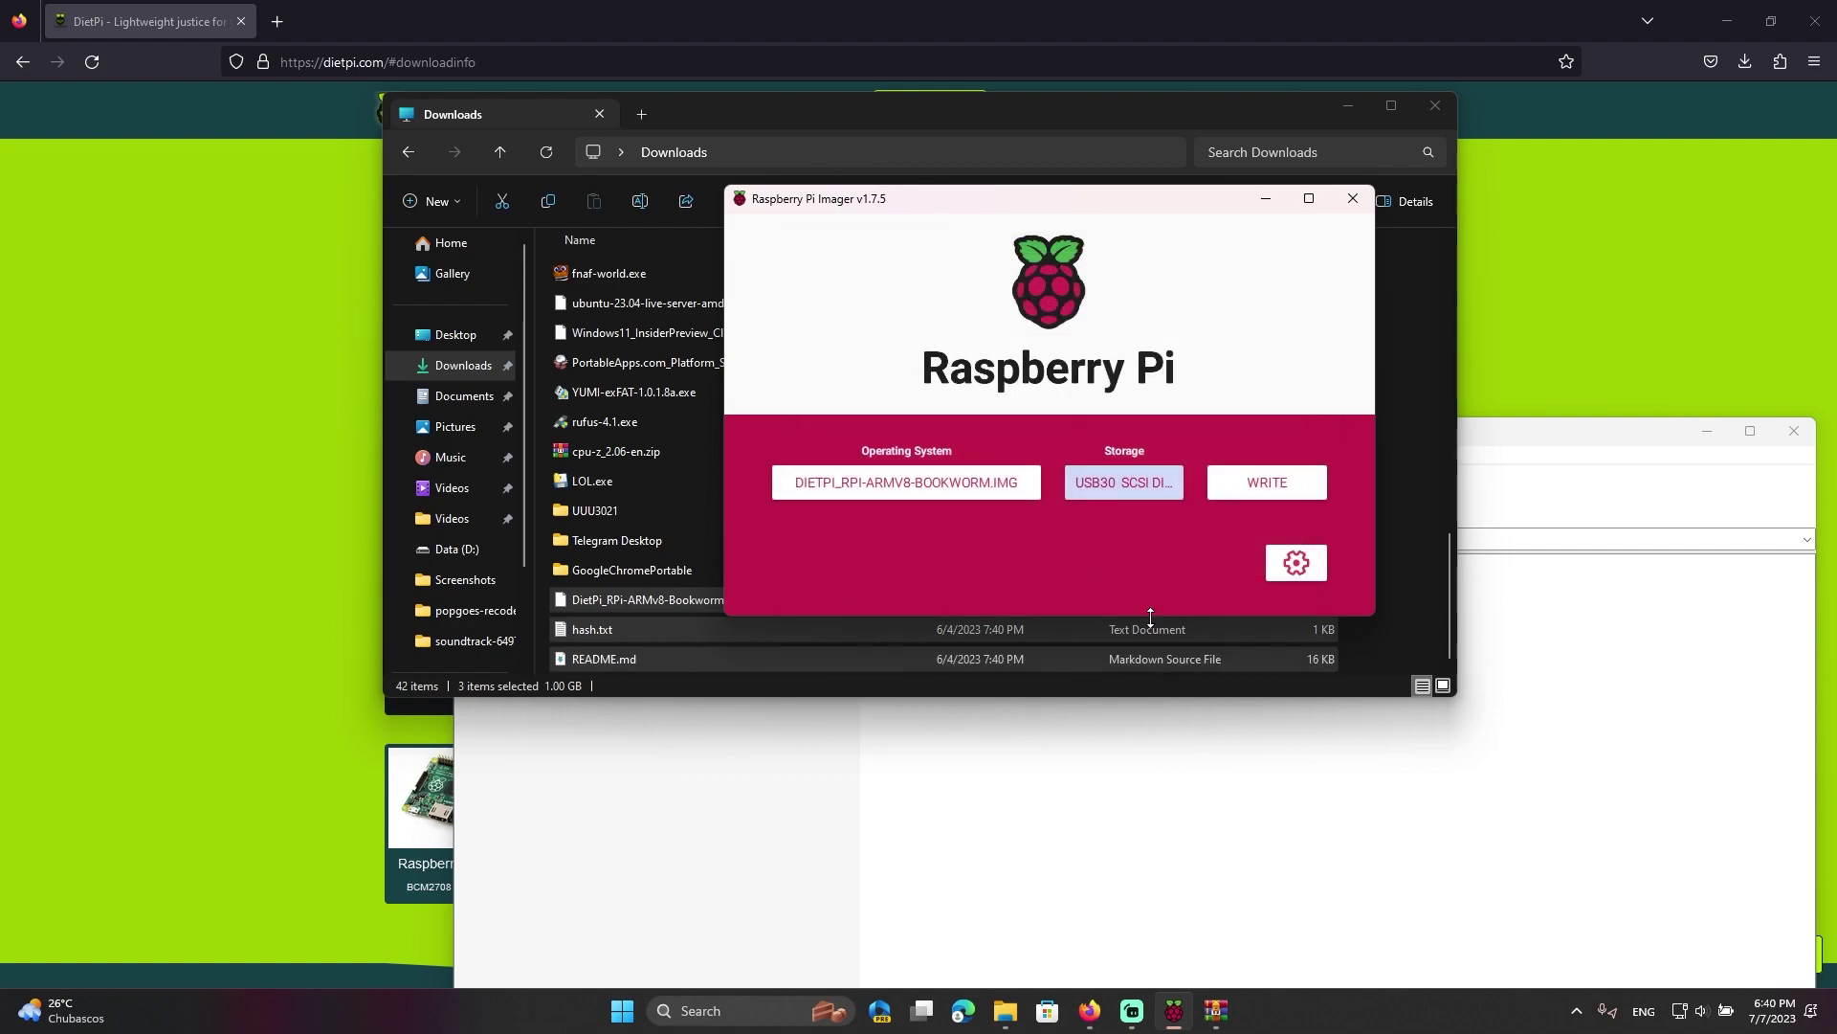
{"action": "left_click", "coordinate": [1265, 482]}
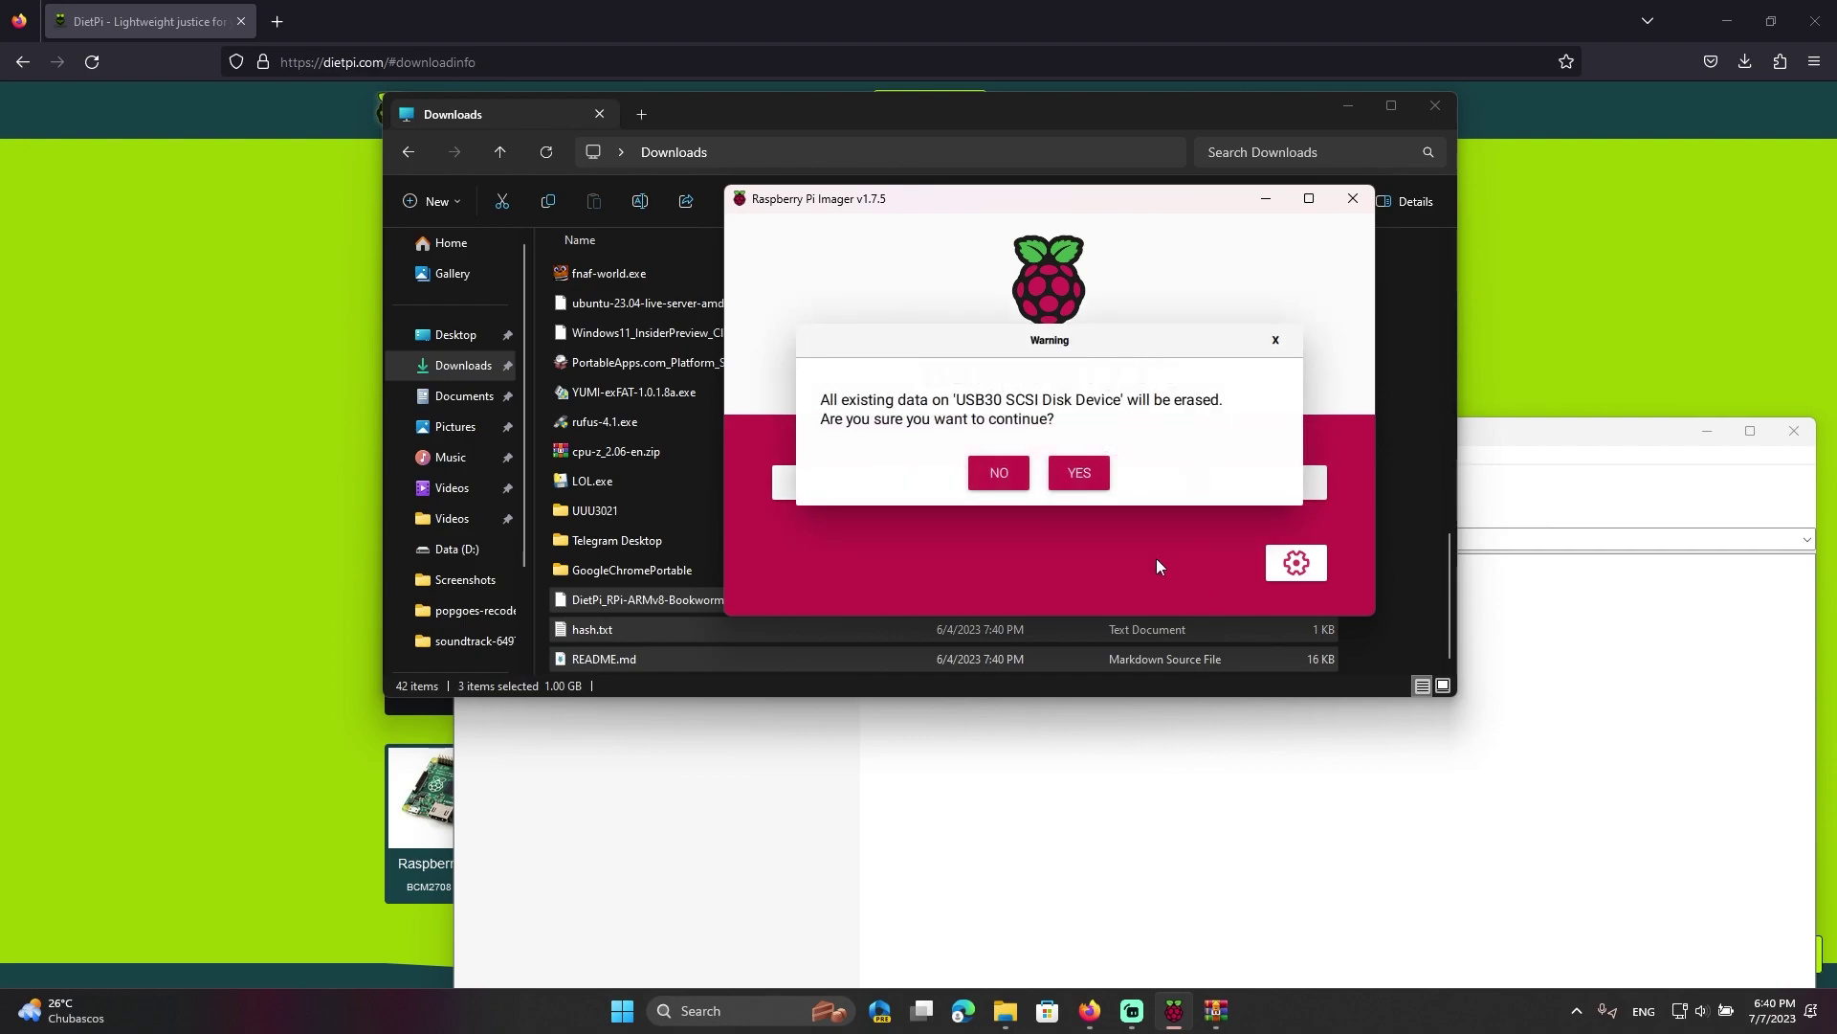
{"action": "left_click", "coordinate": [1077, 473]}
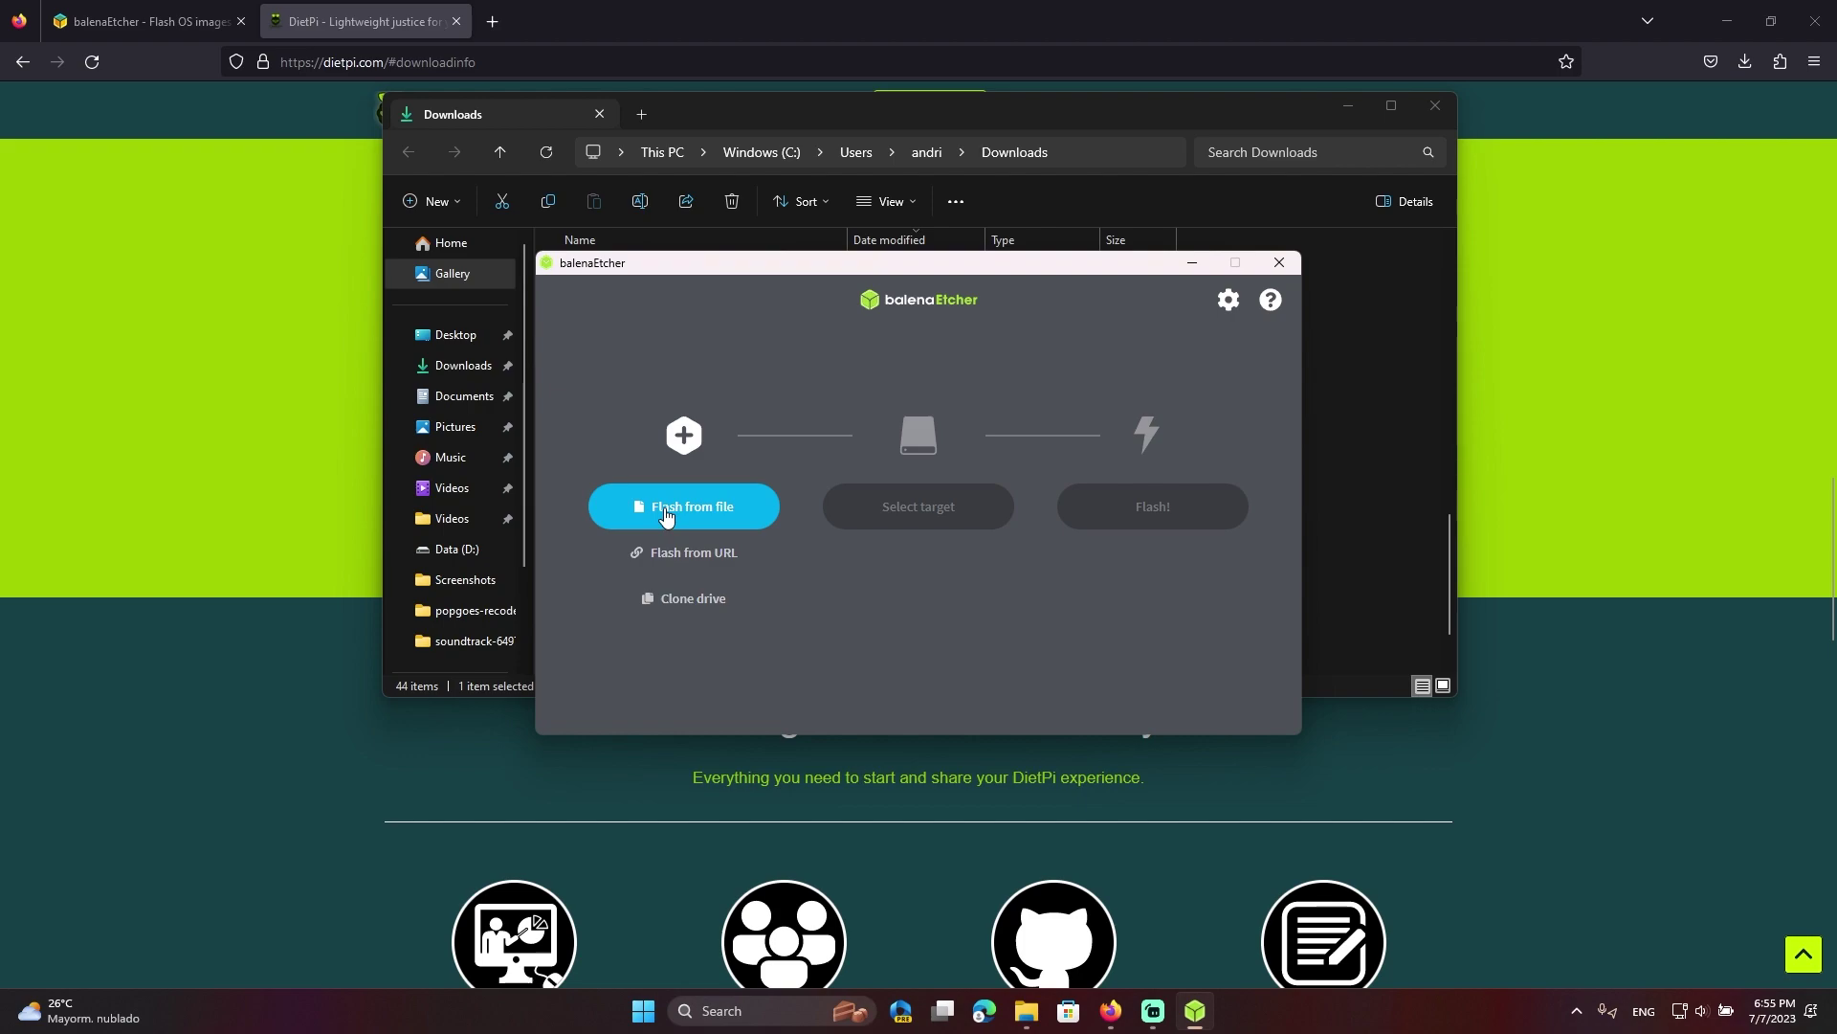
Select DietPi_RPi-ARMv8-Bookworm.img from Downloads as the image to flash
{"action": "left_click", "coordinate": [666, 514]}
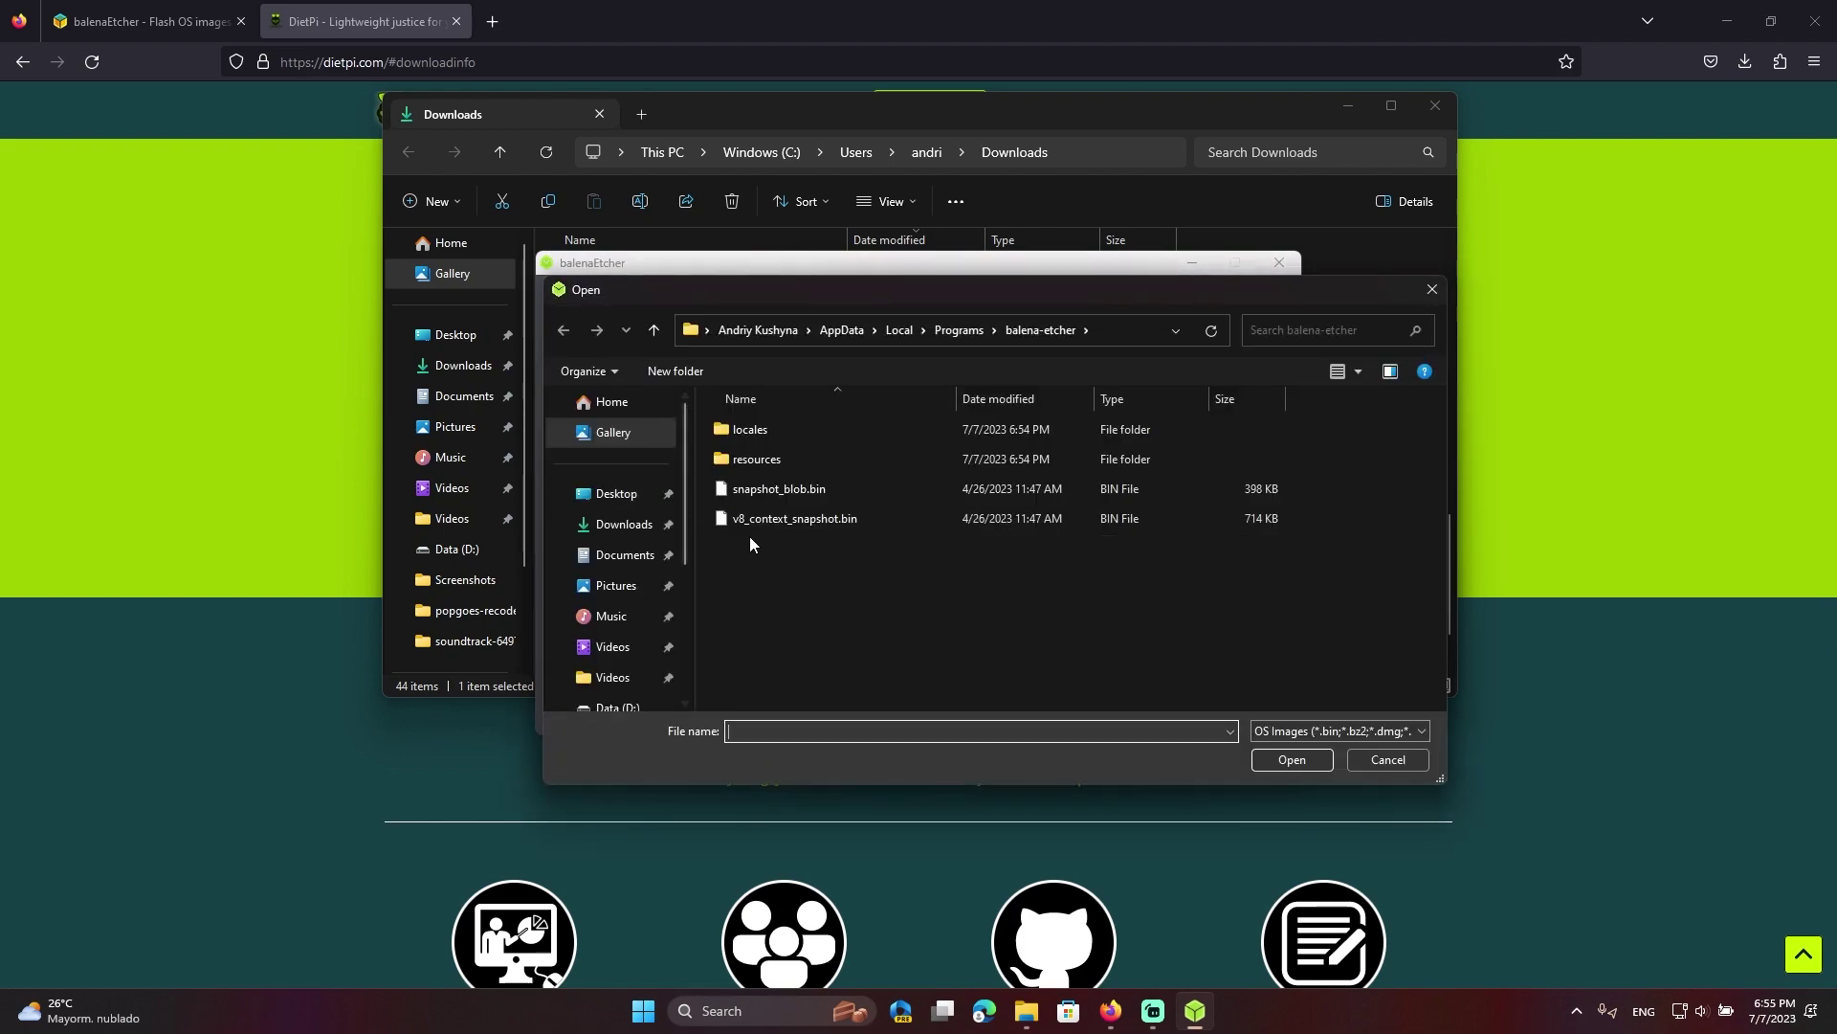
{"action": "left_click", "coordinate": [622, 524]}
{"action": "scroll", "coordinate": [844, 558], "scroll_direction": "down", "scroll_amount": 5}
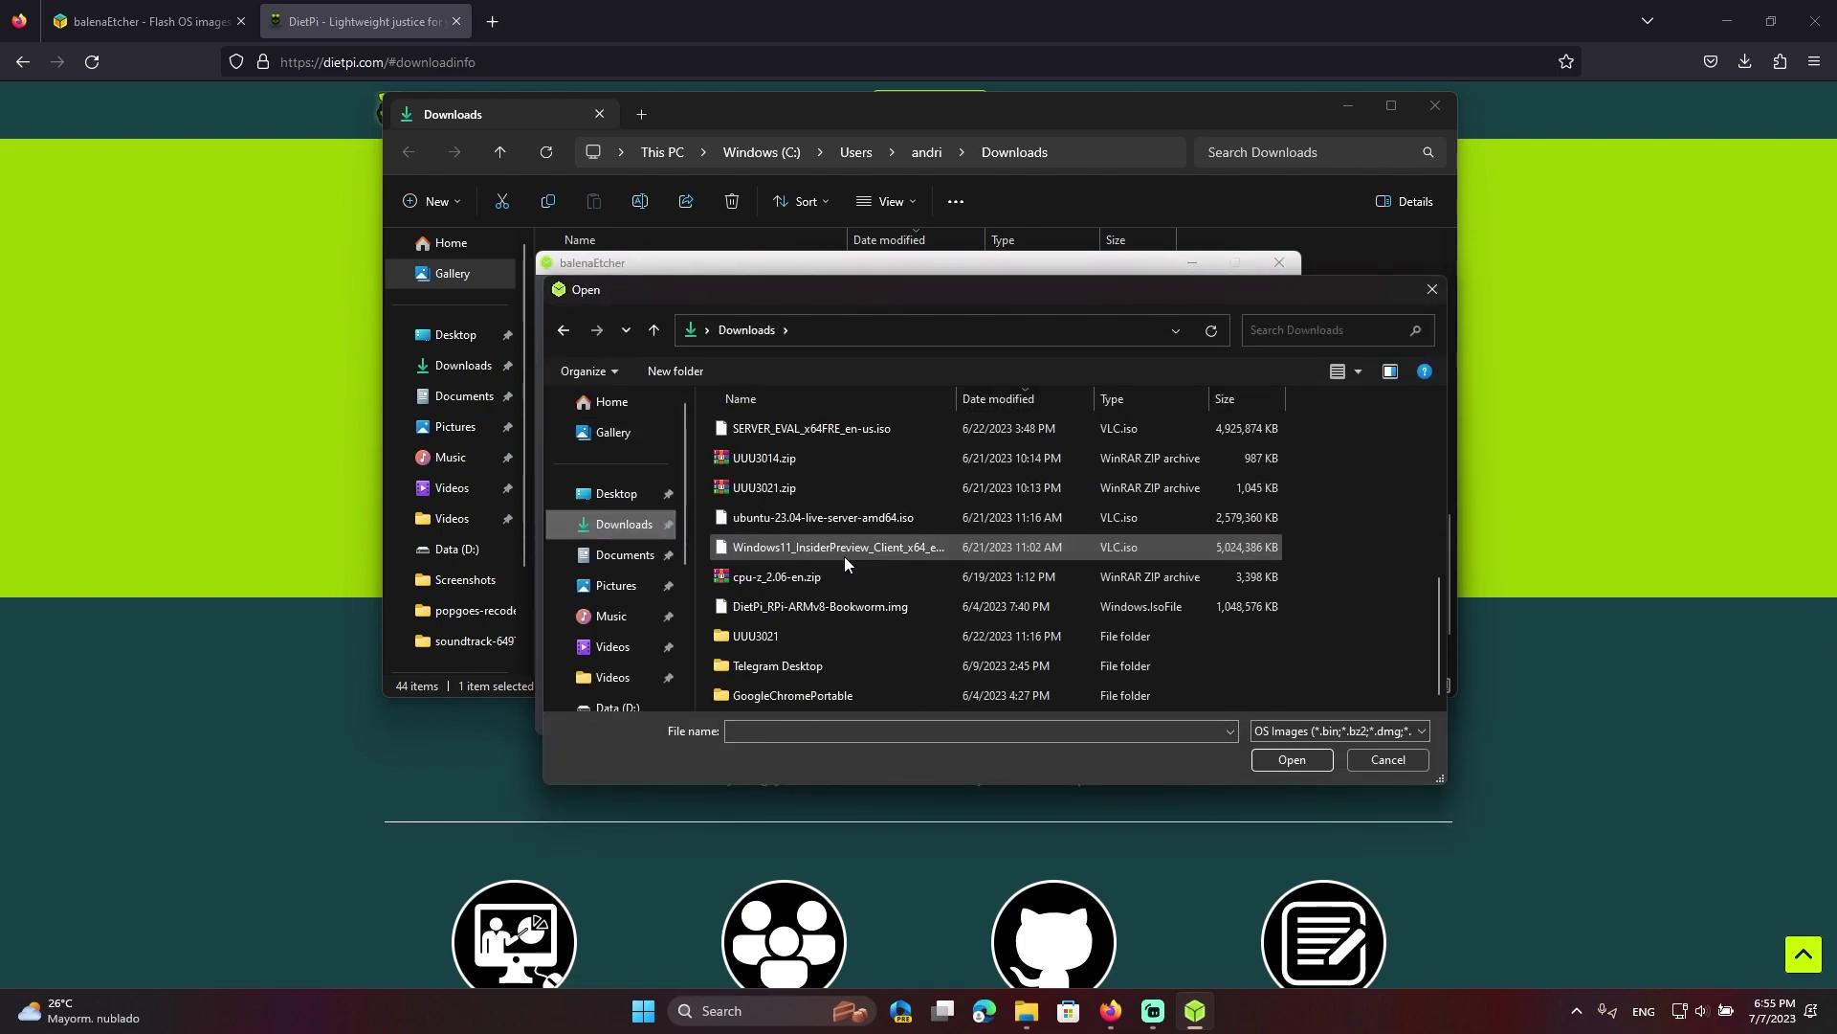
{"action": "double_click", "coordinate": [789, 606]}
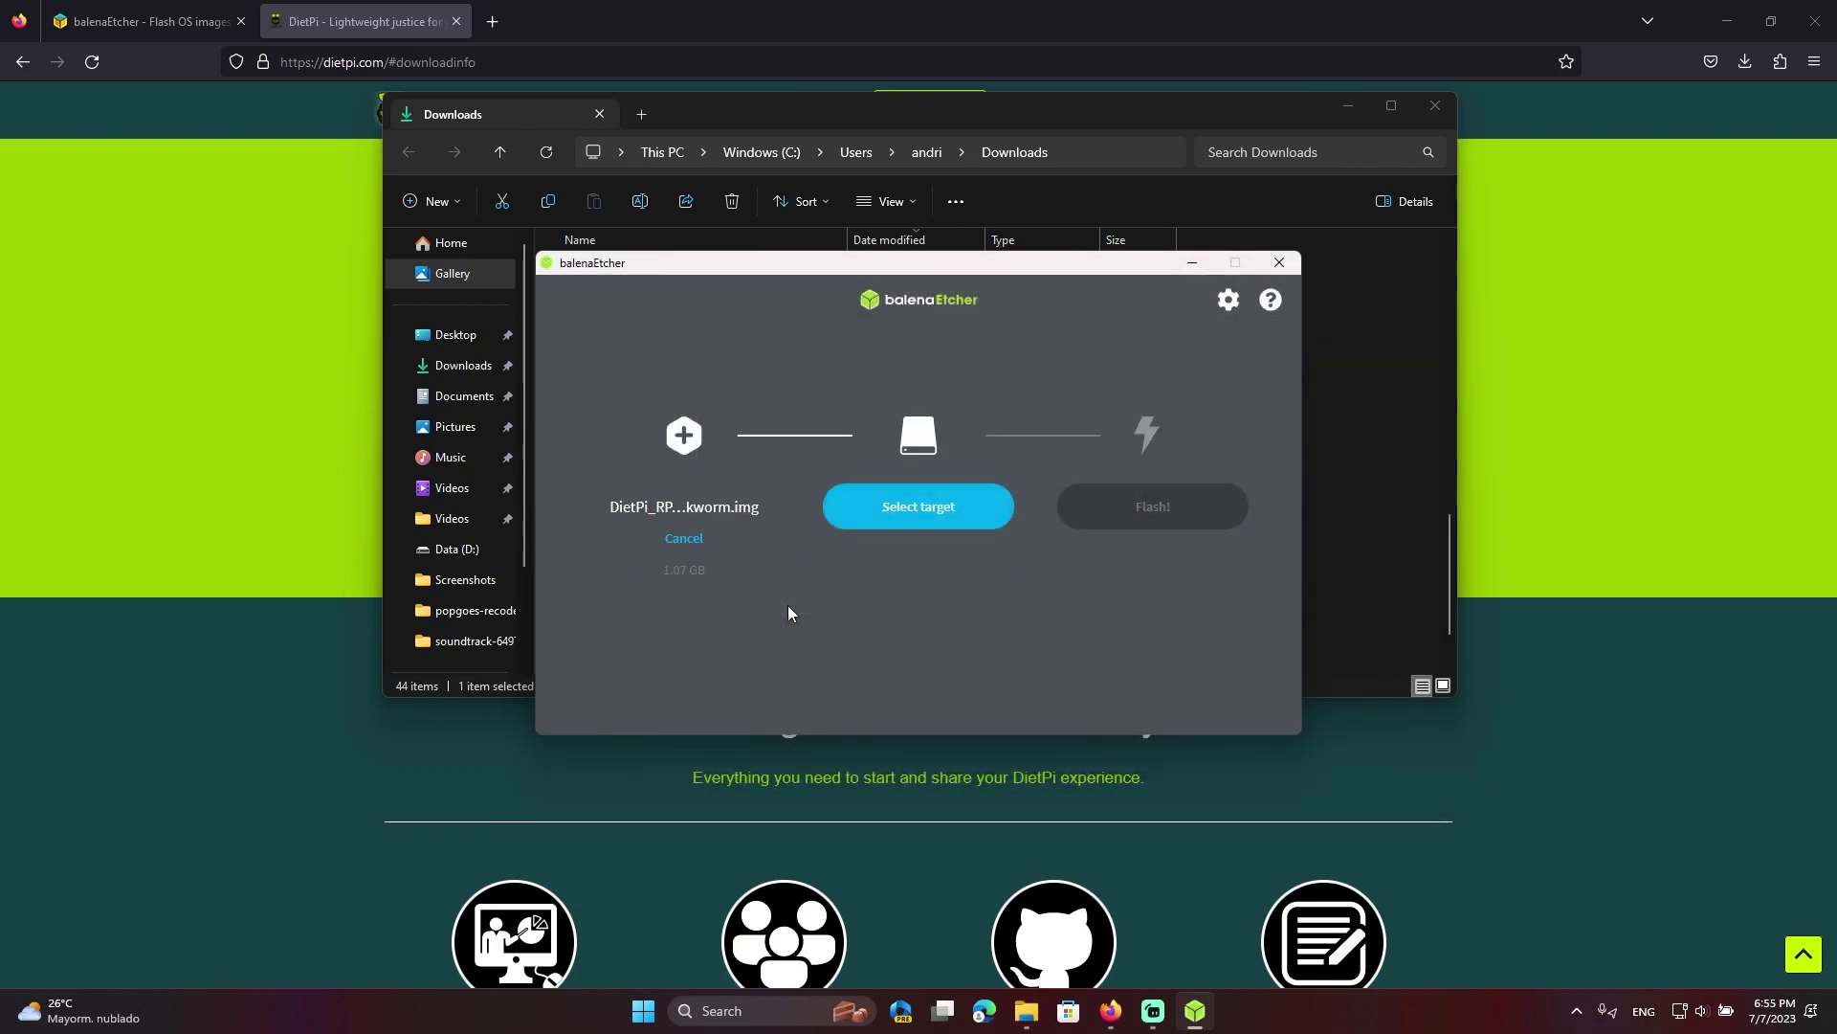
Keep the USB30 SCSI Disk Device as target and flash the image
{"action": "left_click", "coordinate": [903, 508]}
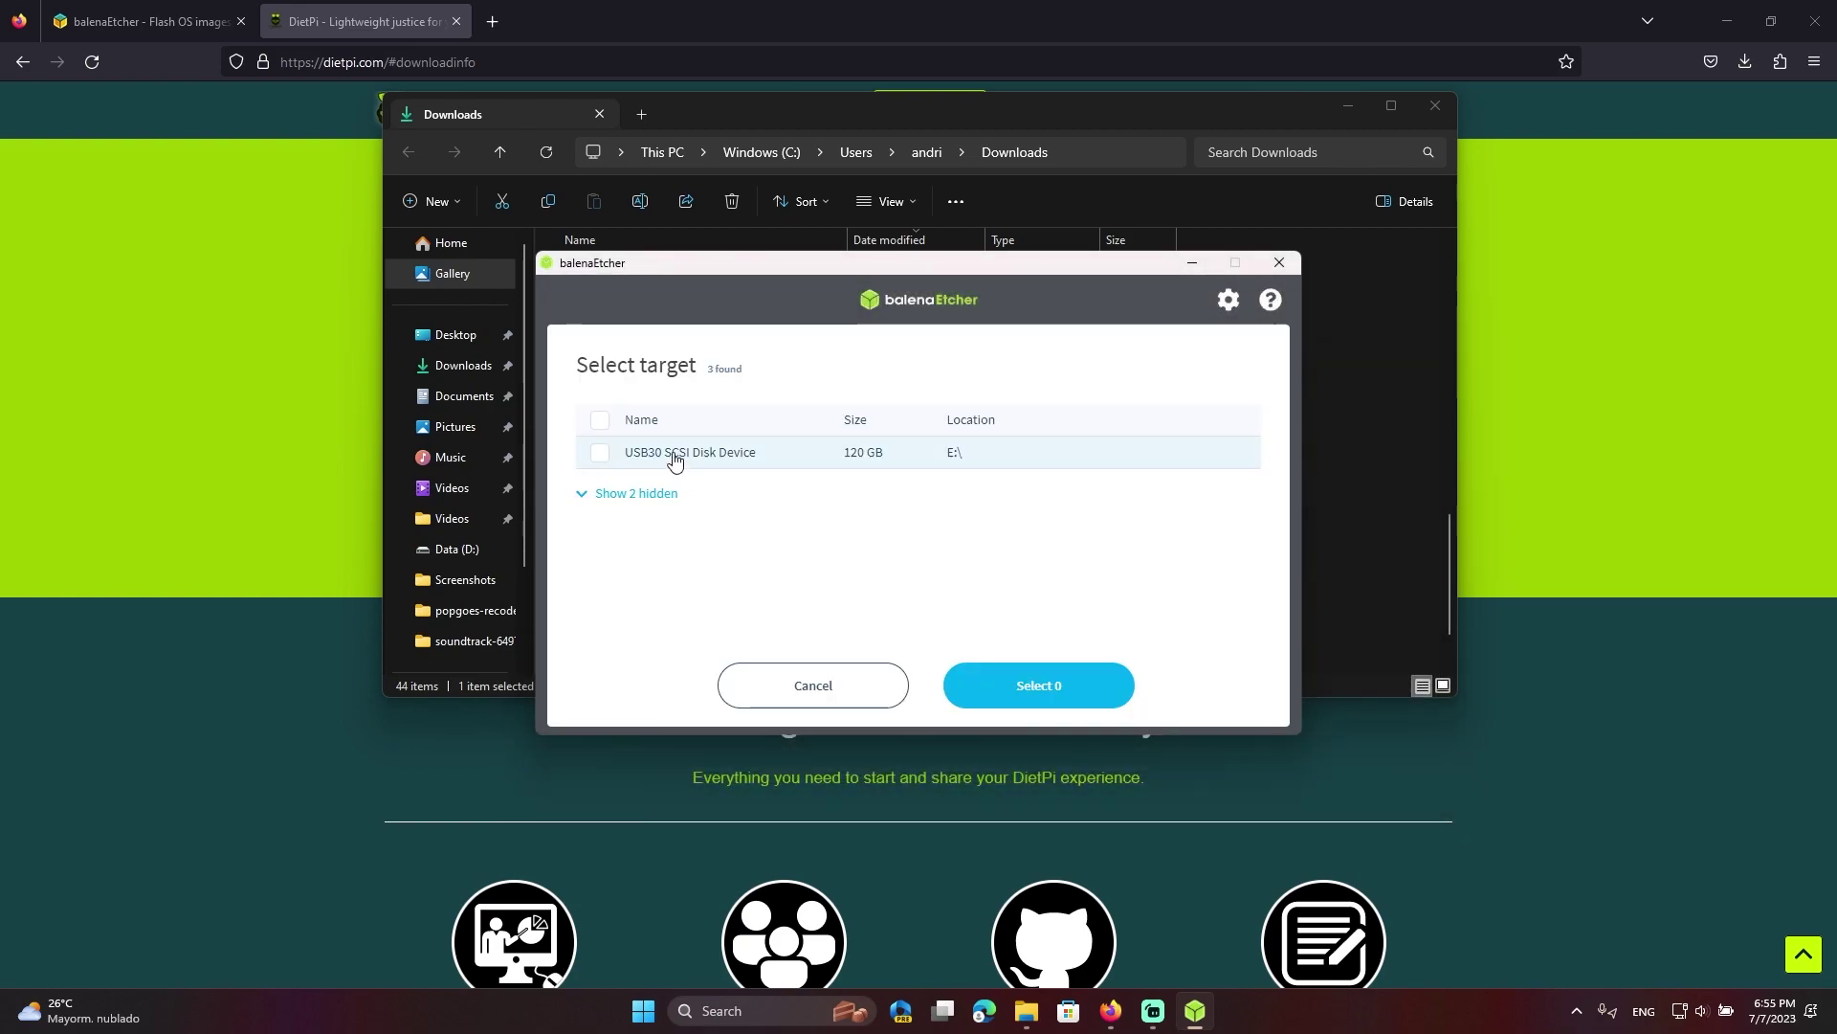
{"action": "left_click", "coordinate": [674, 458]}
{"action": "left_click", "coordinate": [1048, 684]}
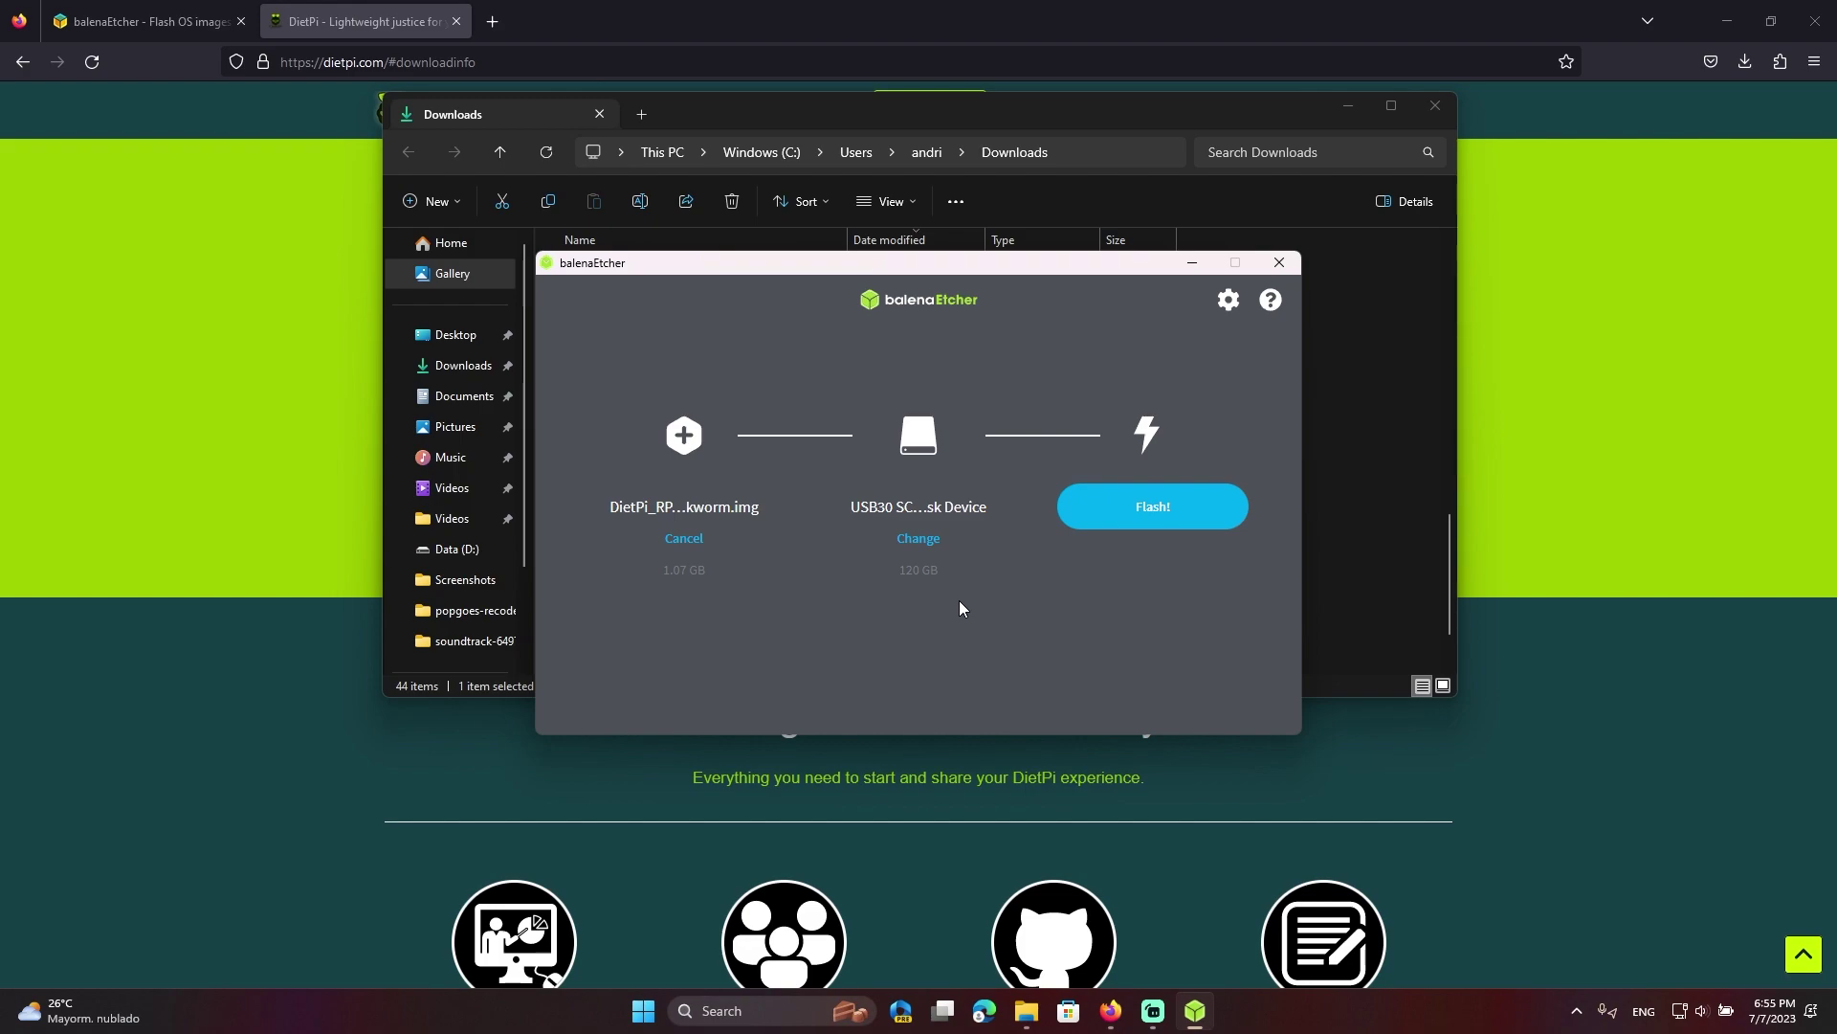
{"action": "left_click", "coordinate": [918, 538]}
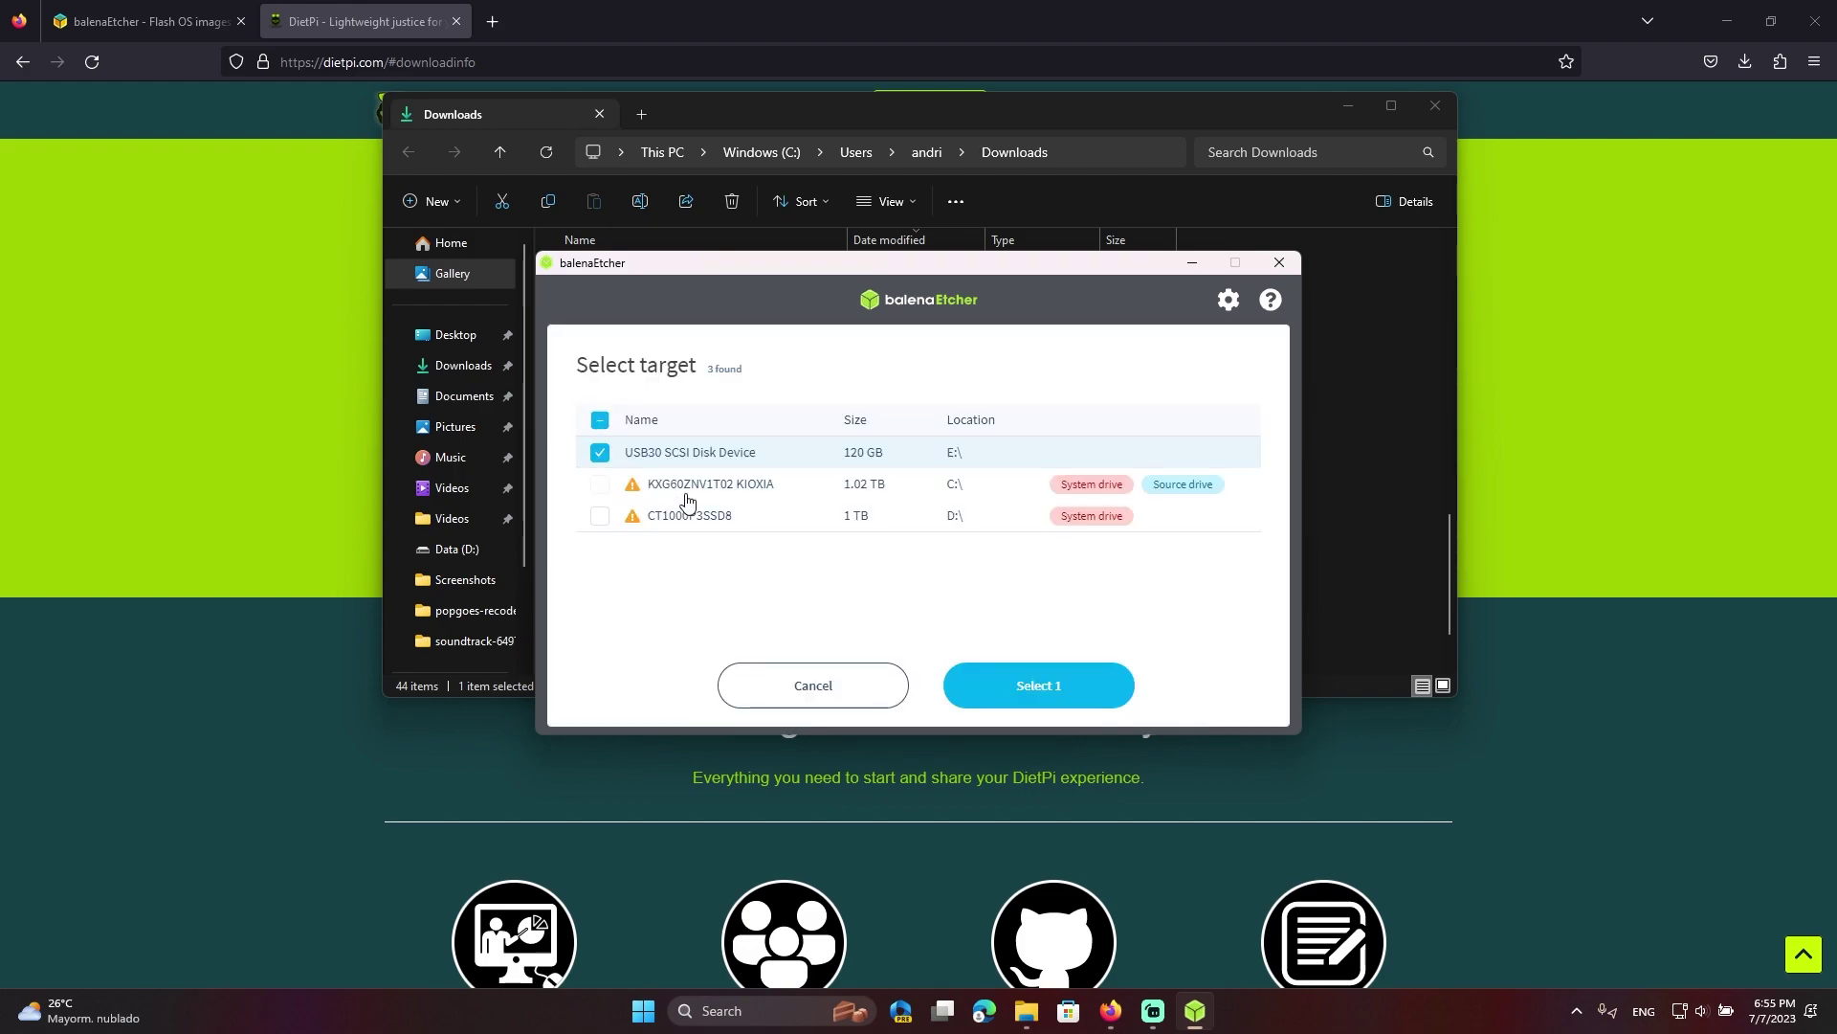
{"action": "left_click", "coordinate": [810, 677]}
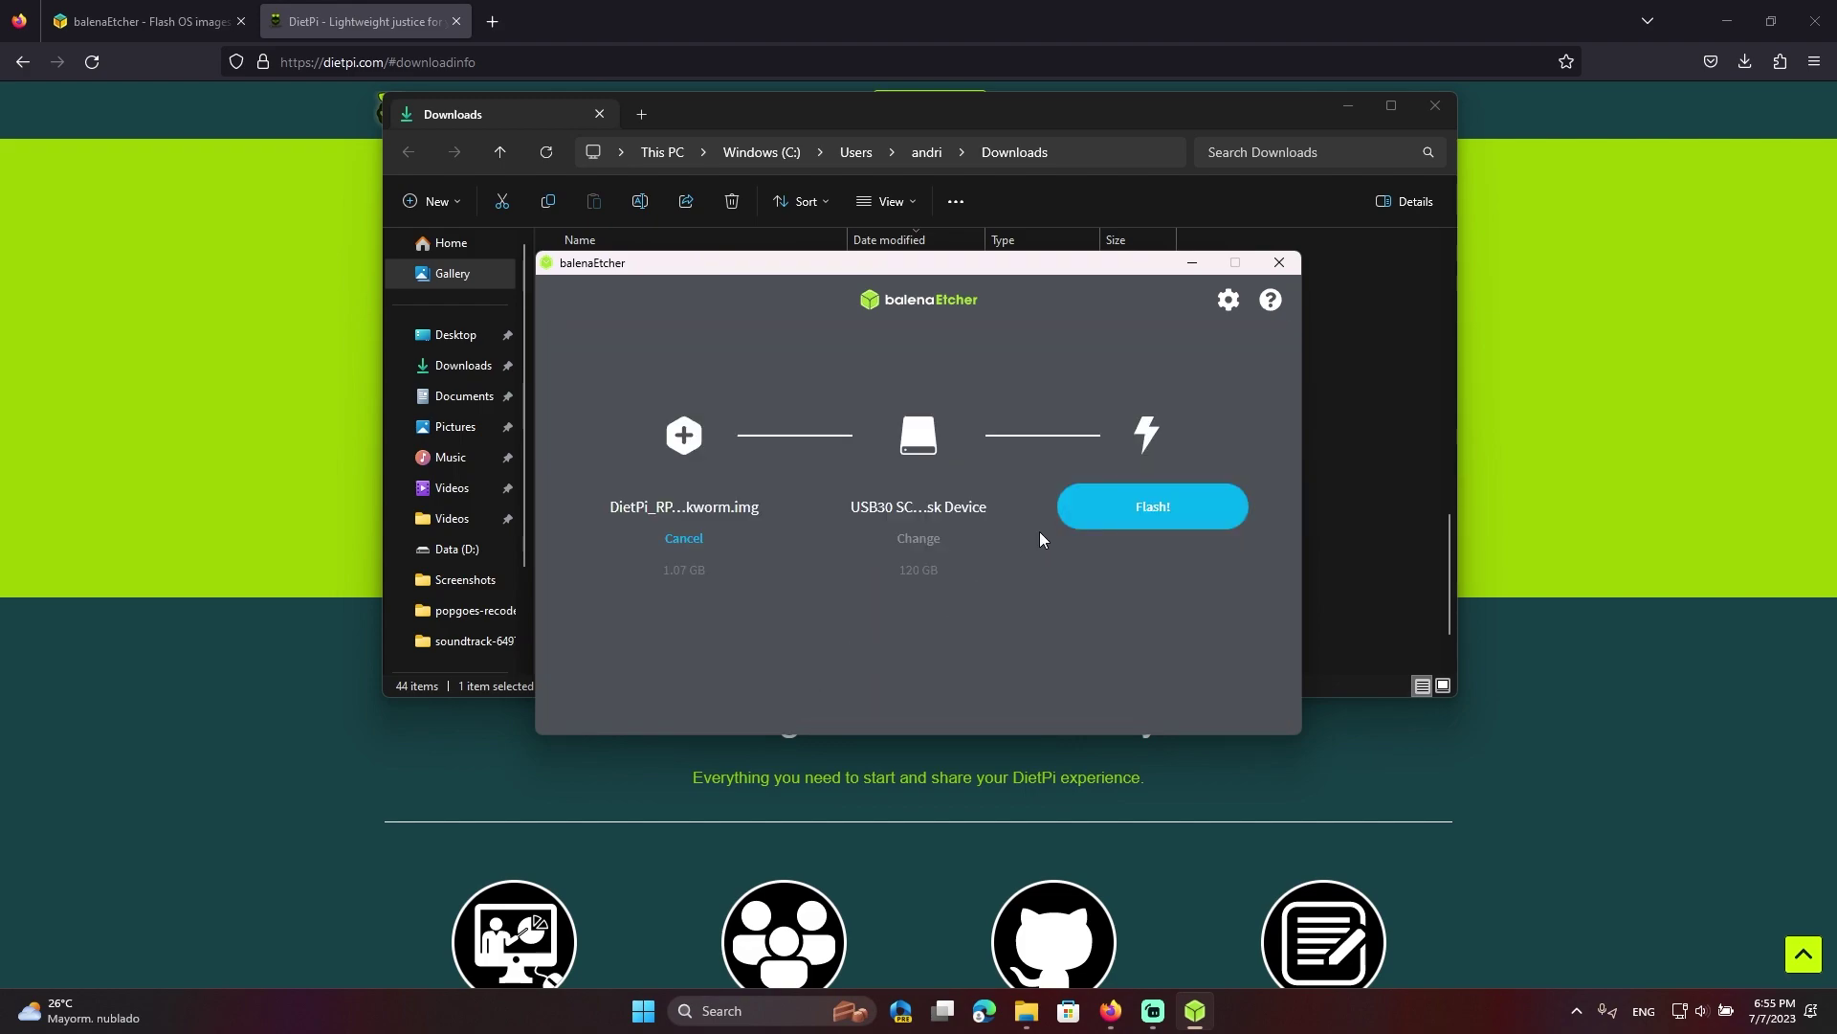
{"action": "left_click", "coordinate": [1107, 516]}
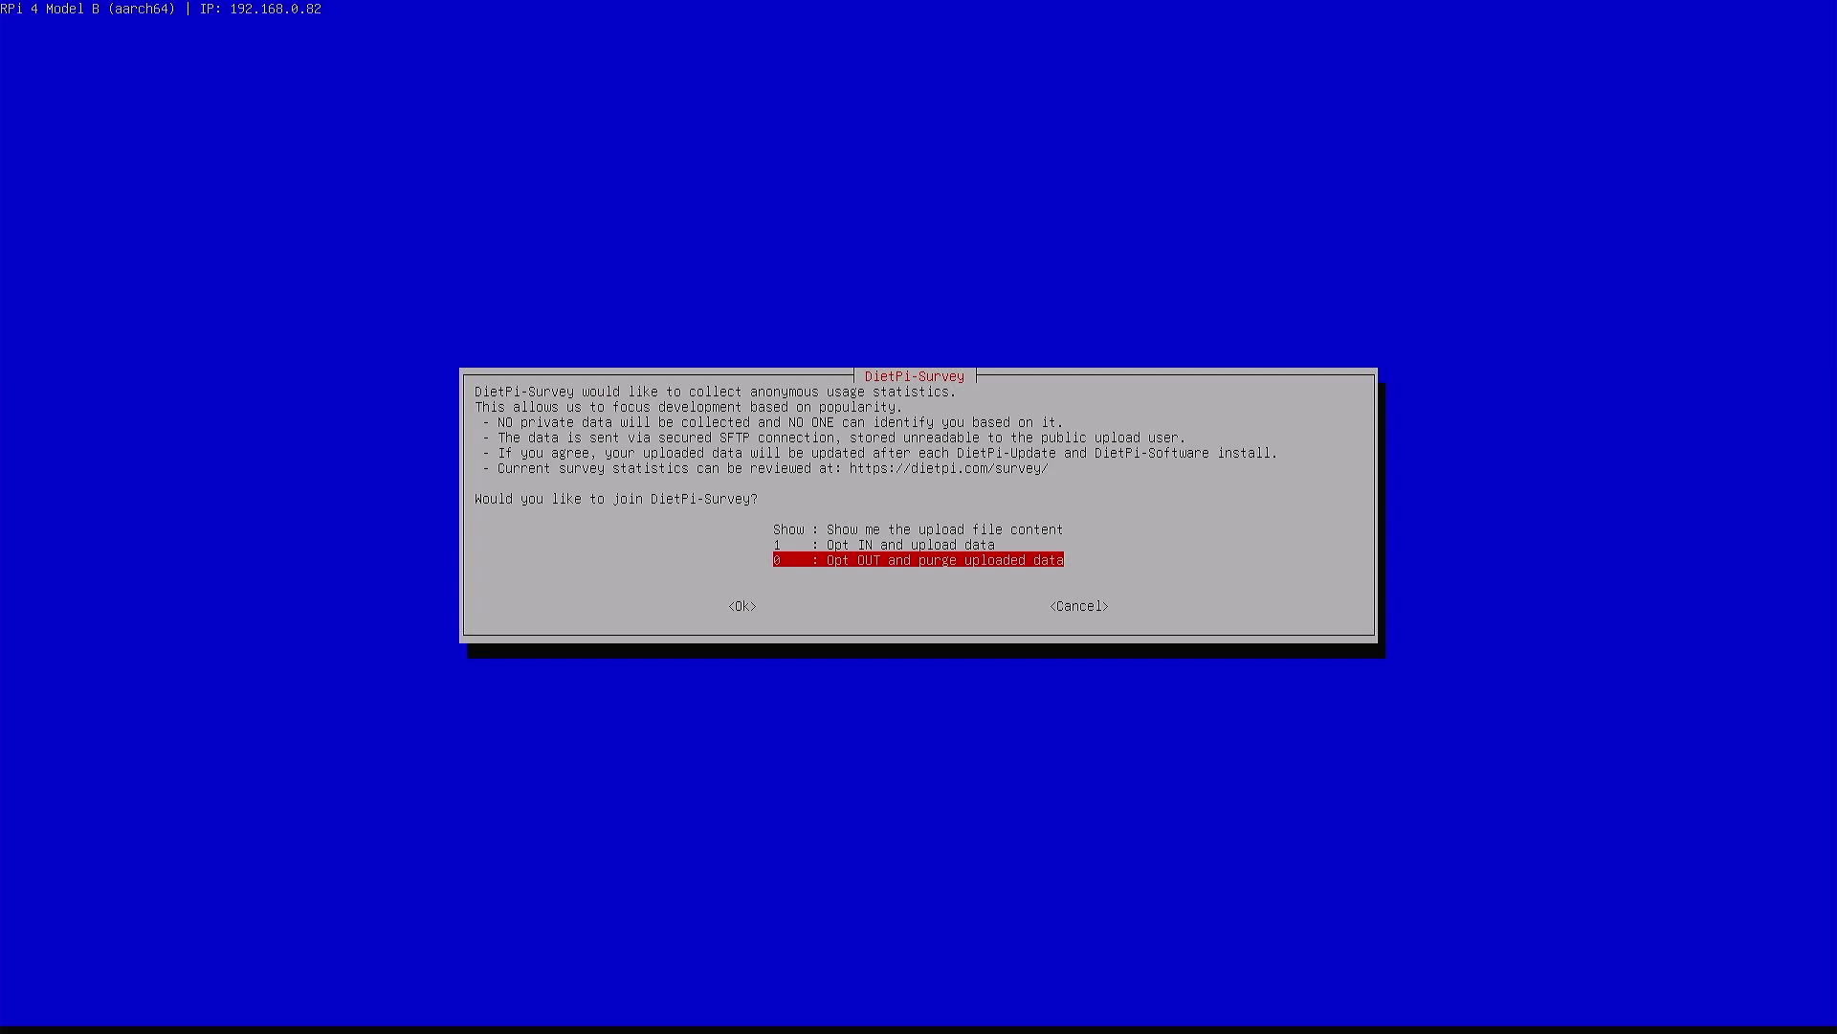
Choose '0 : Opt OUT and purge uploaded data' in the DietPi-Survey
{"action": "key", "text": "Return"}
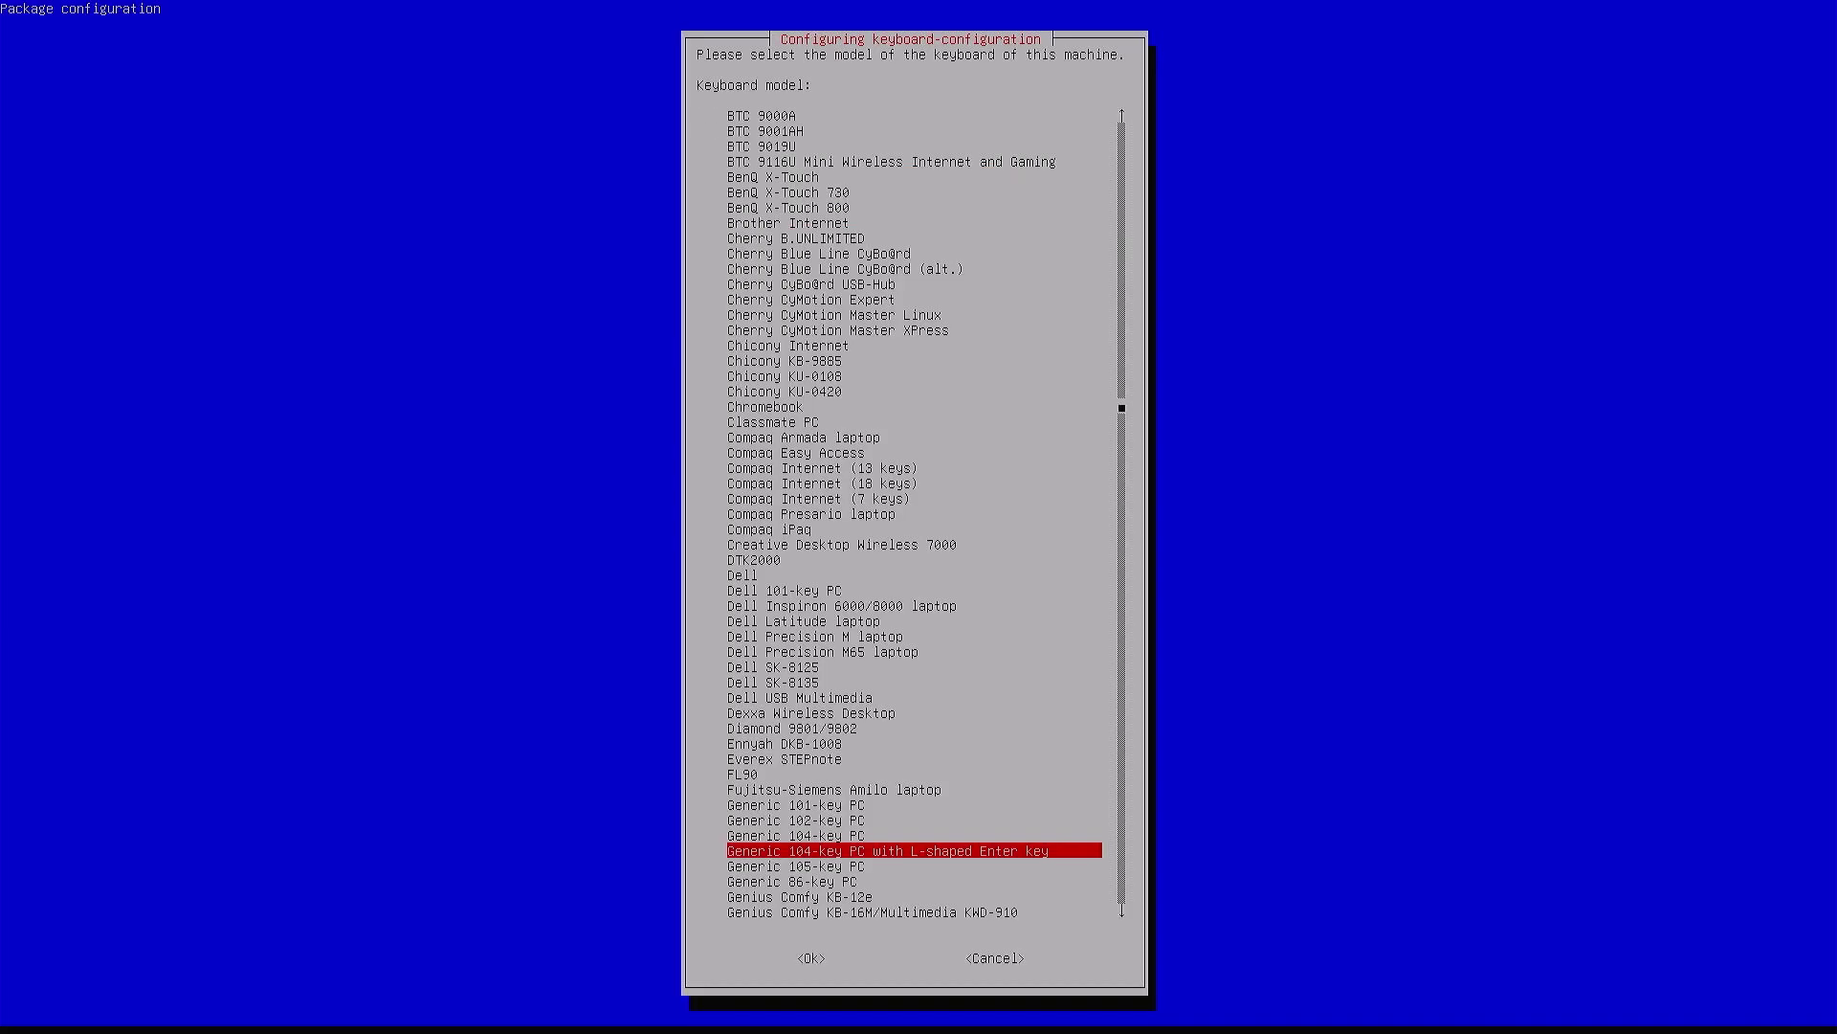
Pick Generic 105-key PC, English (UK) layout, default AltGr and no compose key
{"action": "key", "text": "Down"}
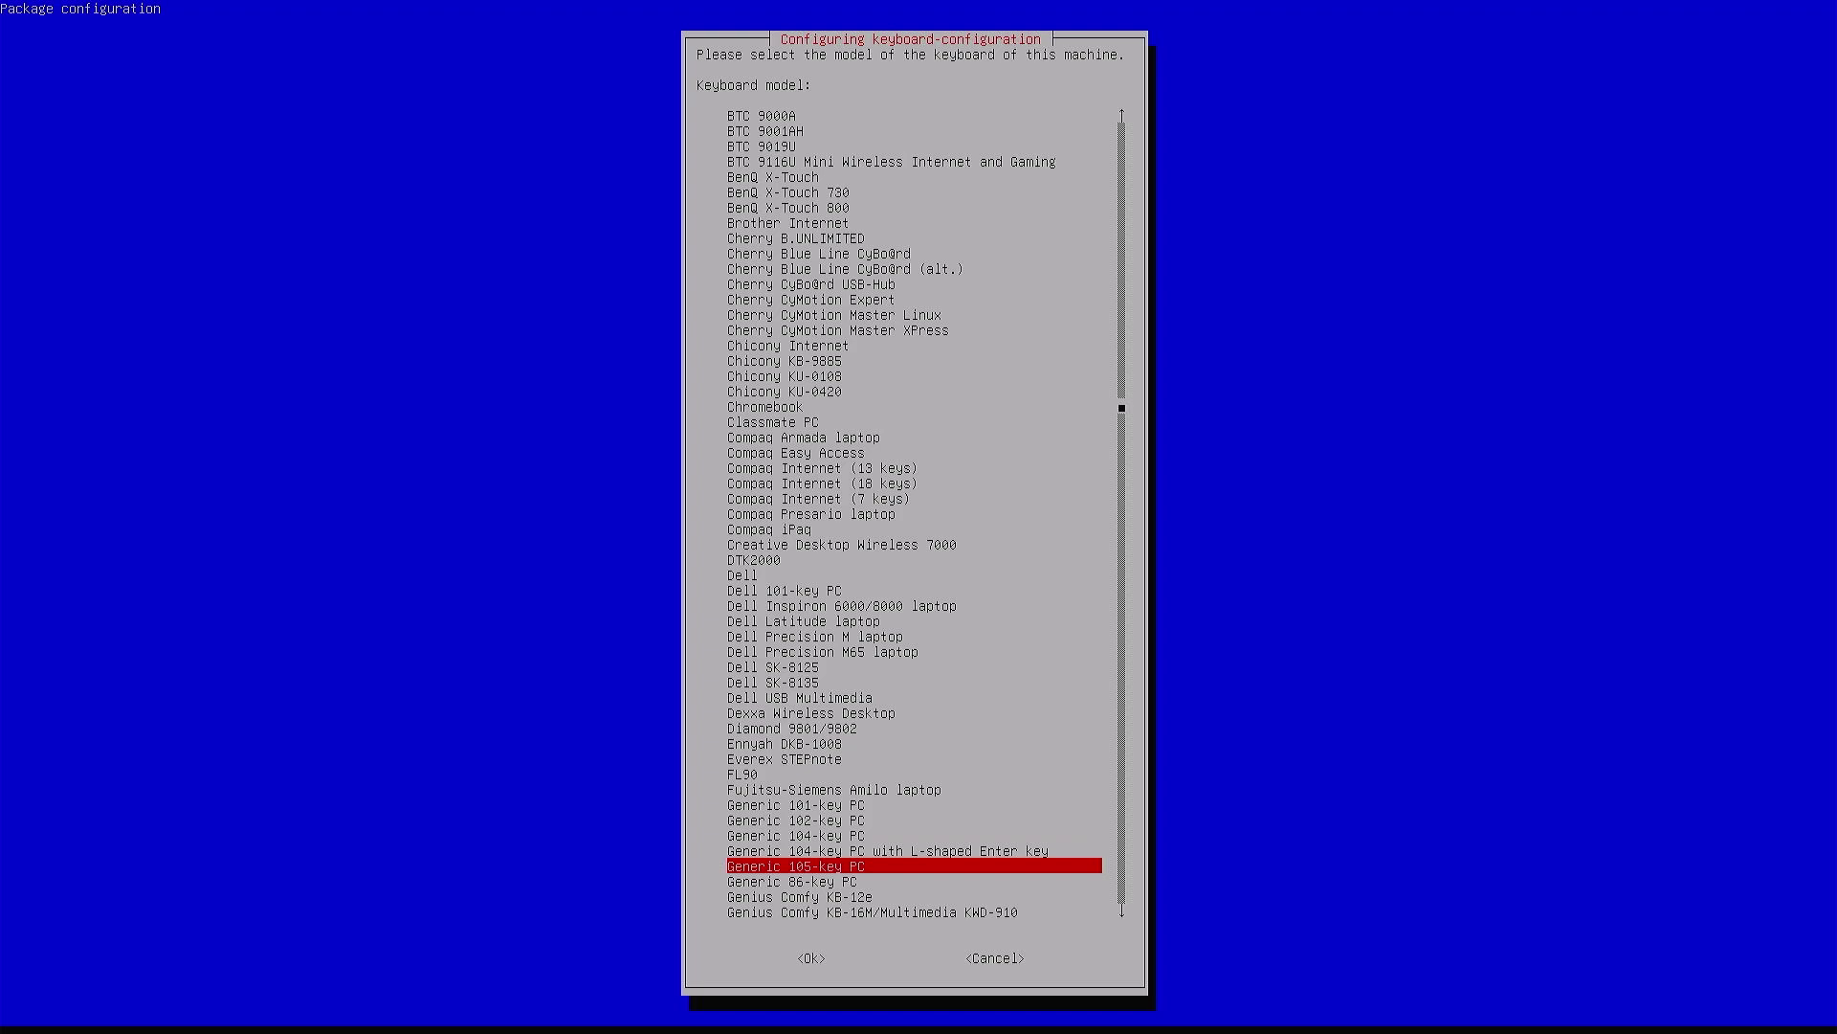
{"action": "key", "text": "Return"}
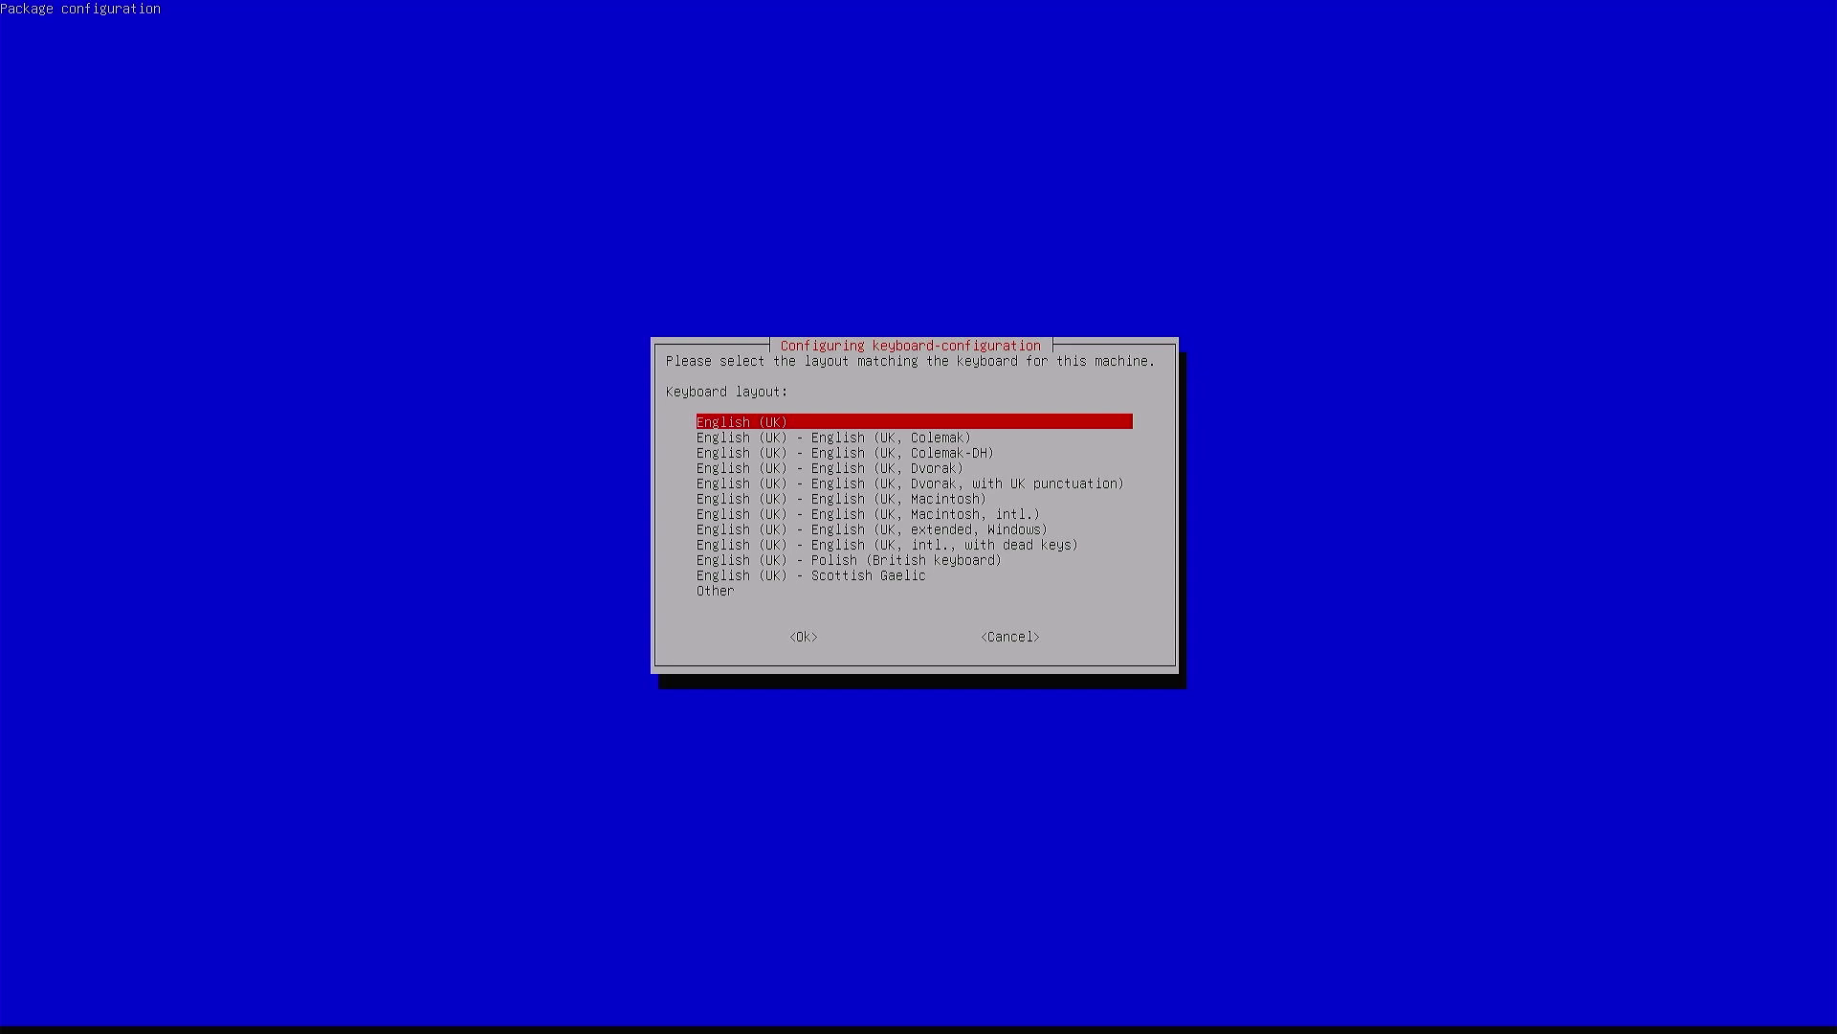
{"action": "key", "text": "Return"}
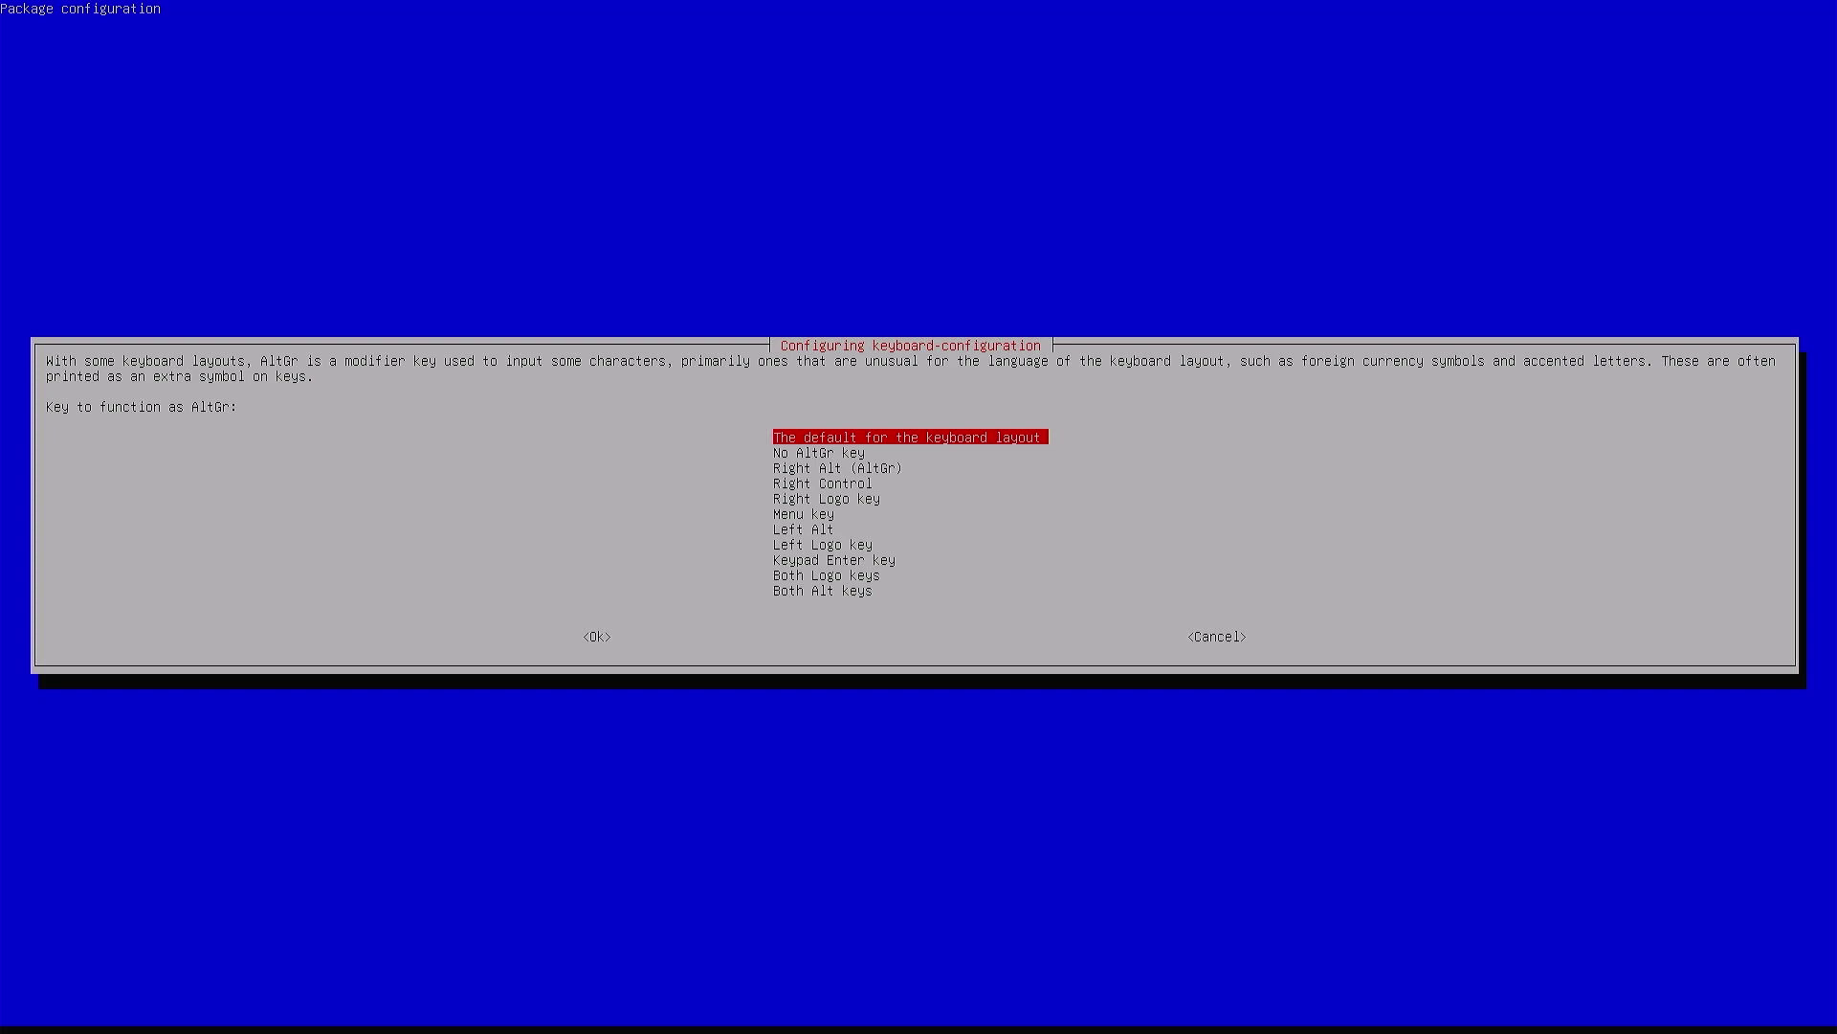
{"action": "key", "text": "Return"}
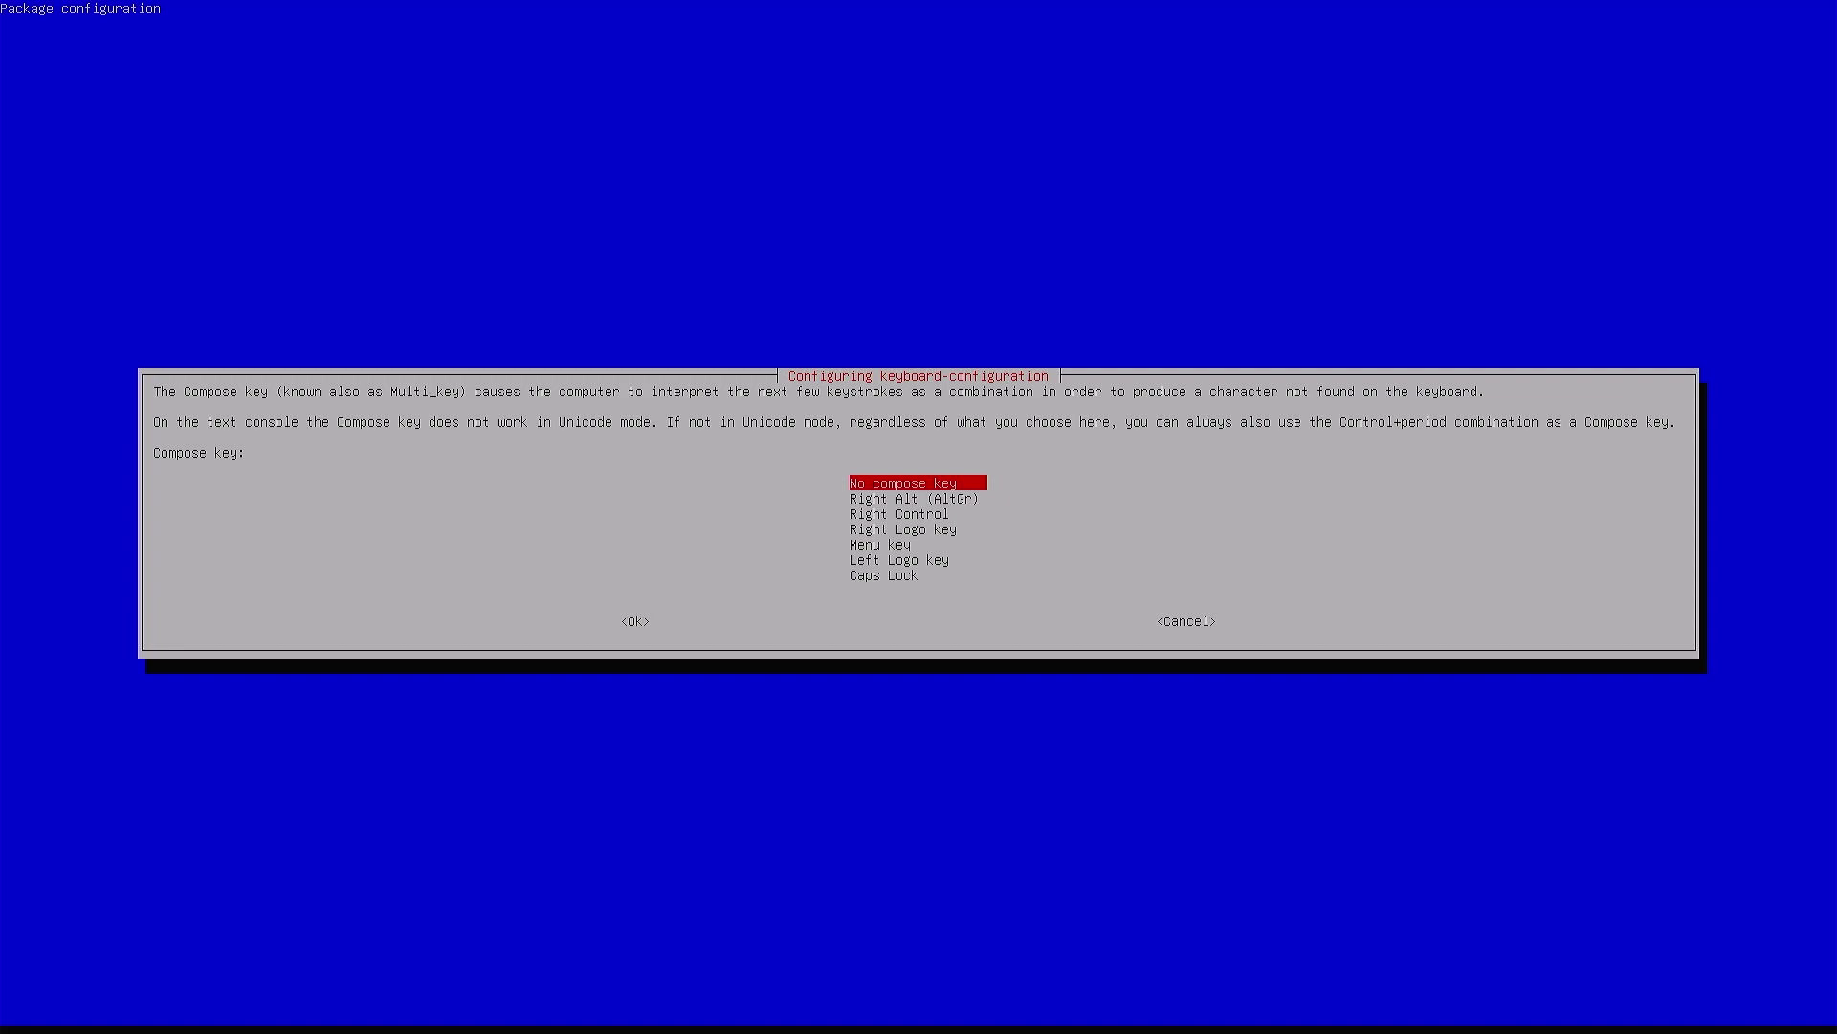
{"action": "key", "text": "Return"}
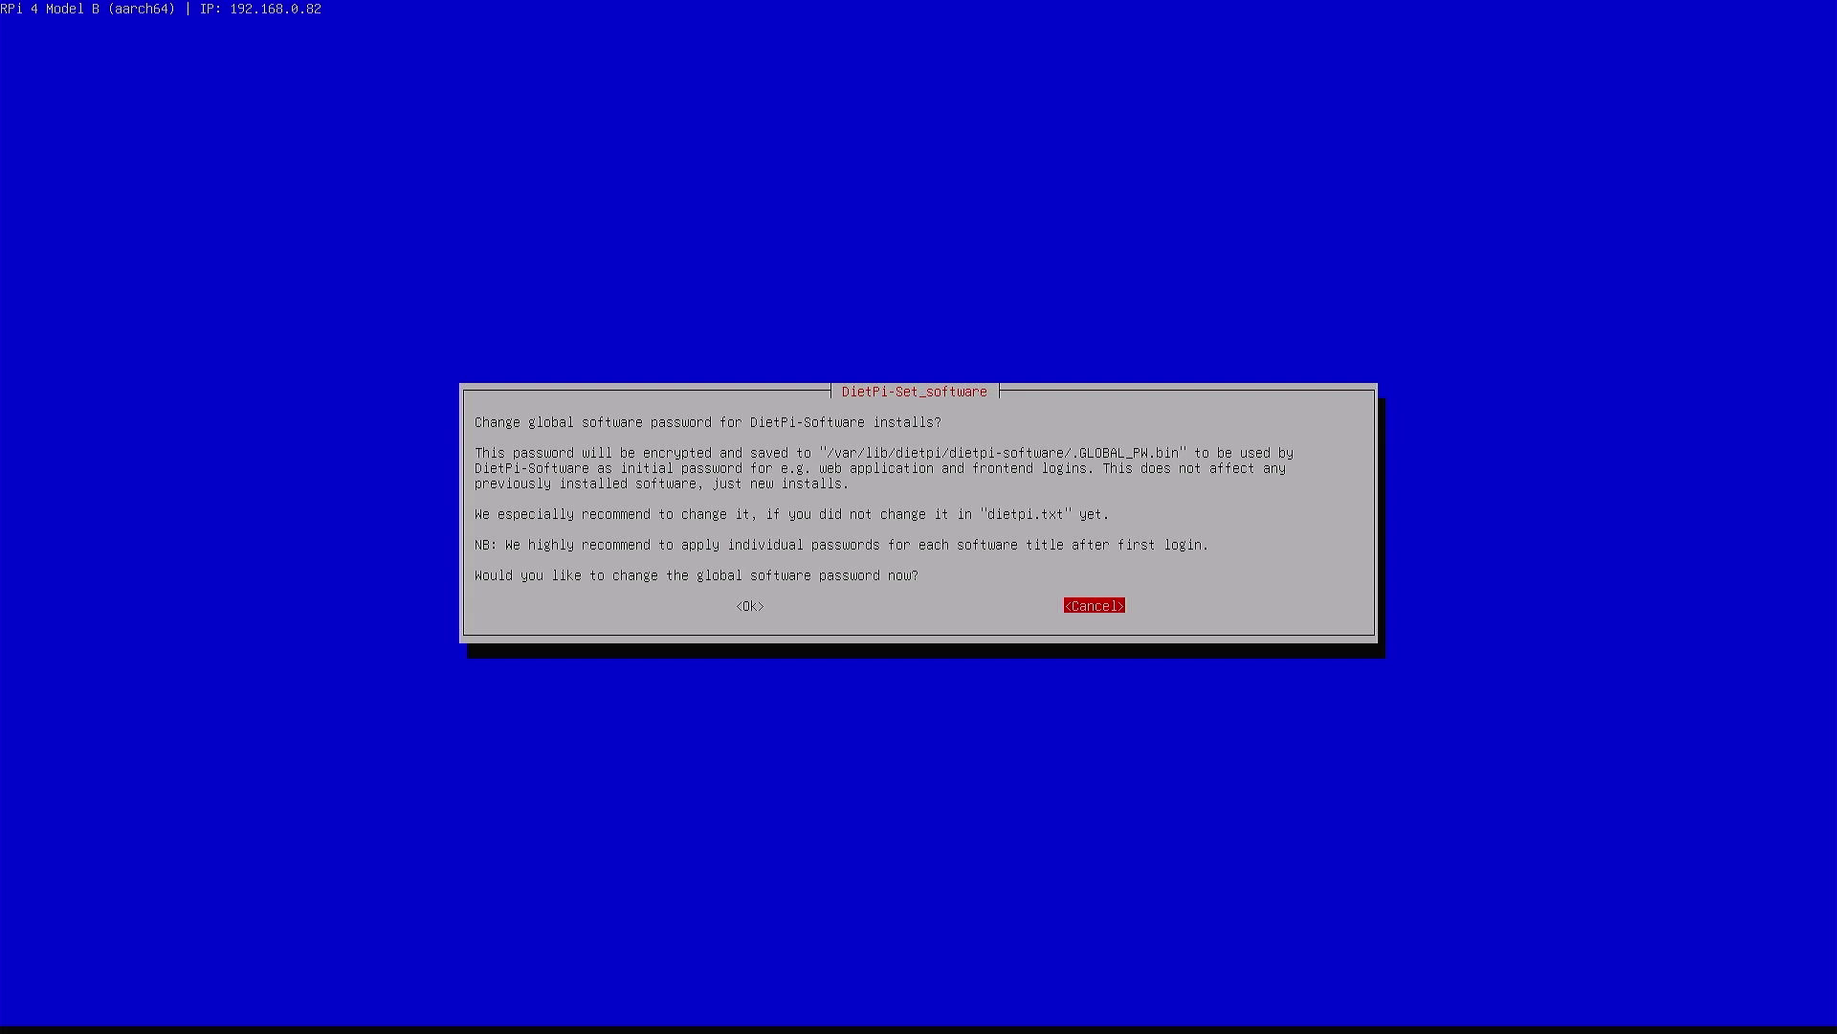
Cancel the DietPi-Set_software password dialog, leaving the global password unchanged
{"action": "key", "text": "Return"}
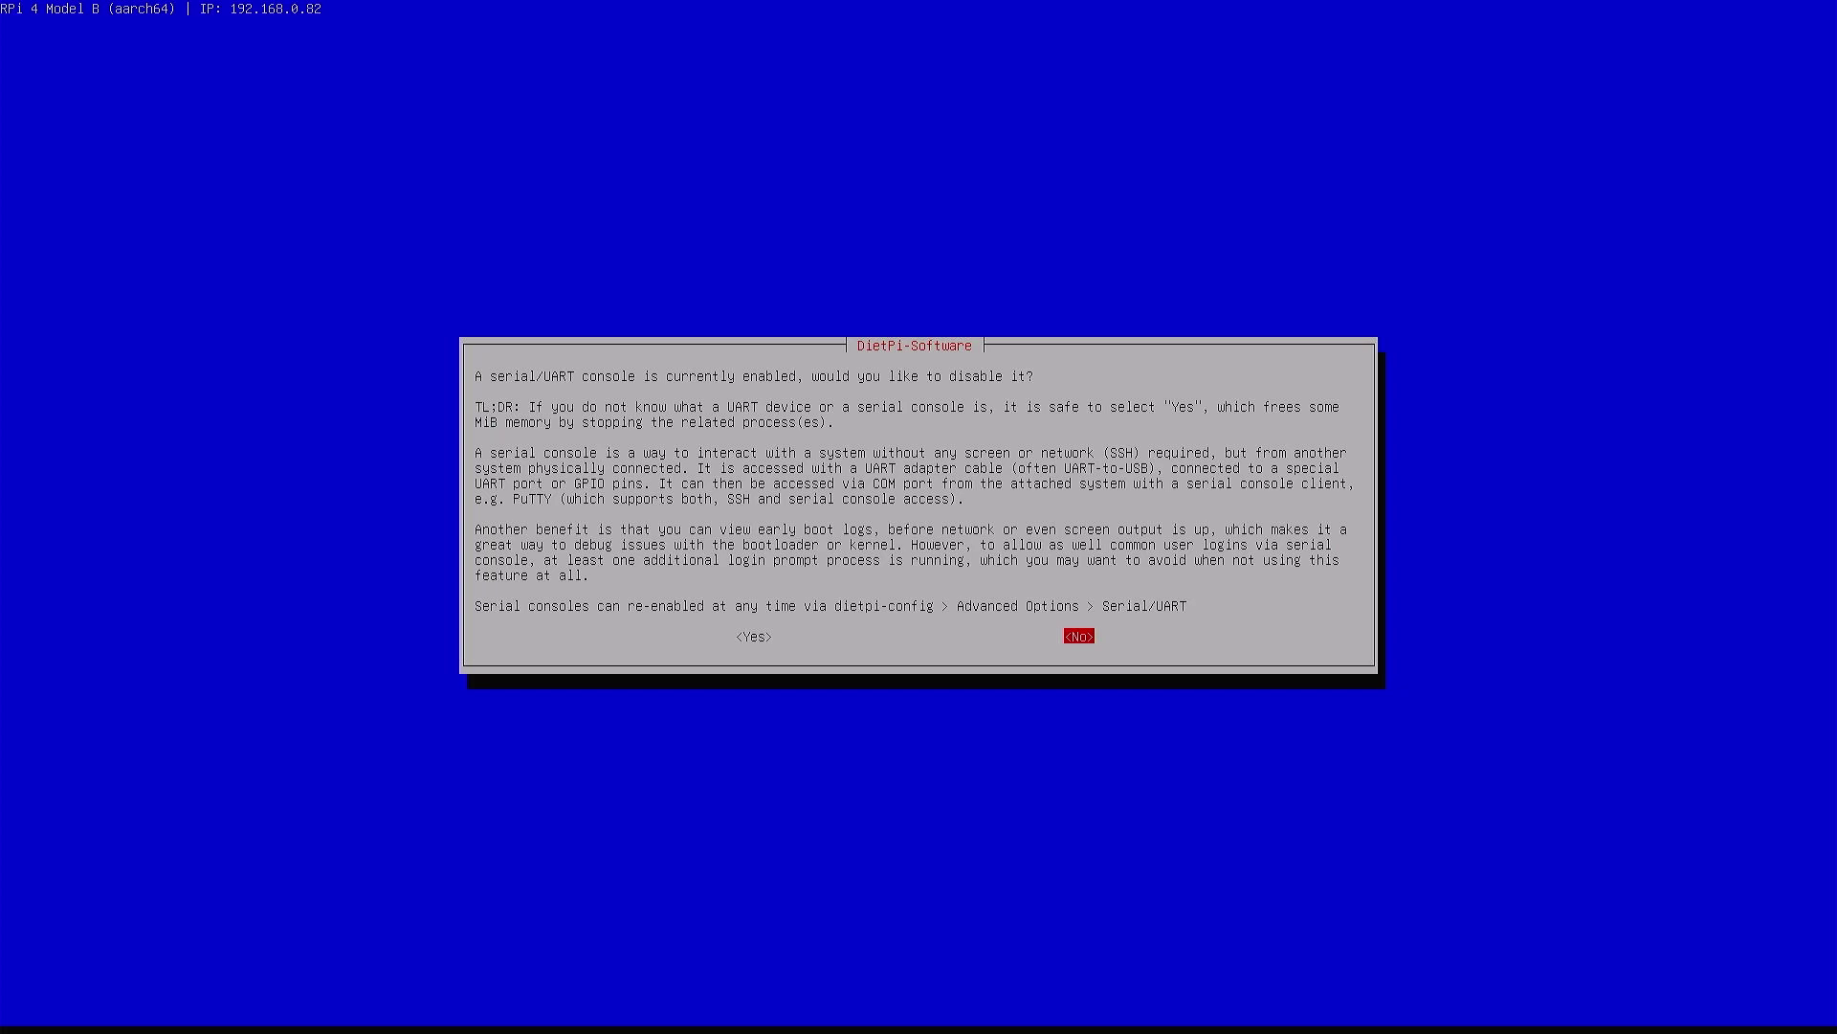
Answer Yes to disabling the serial/UART console, then launch DietPi-Config
{"action": "key", "text": "Left"}
{"action": "key", "text": "Return"}
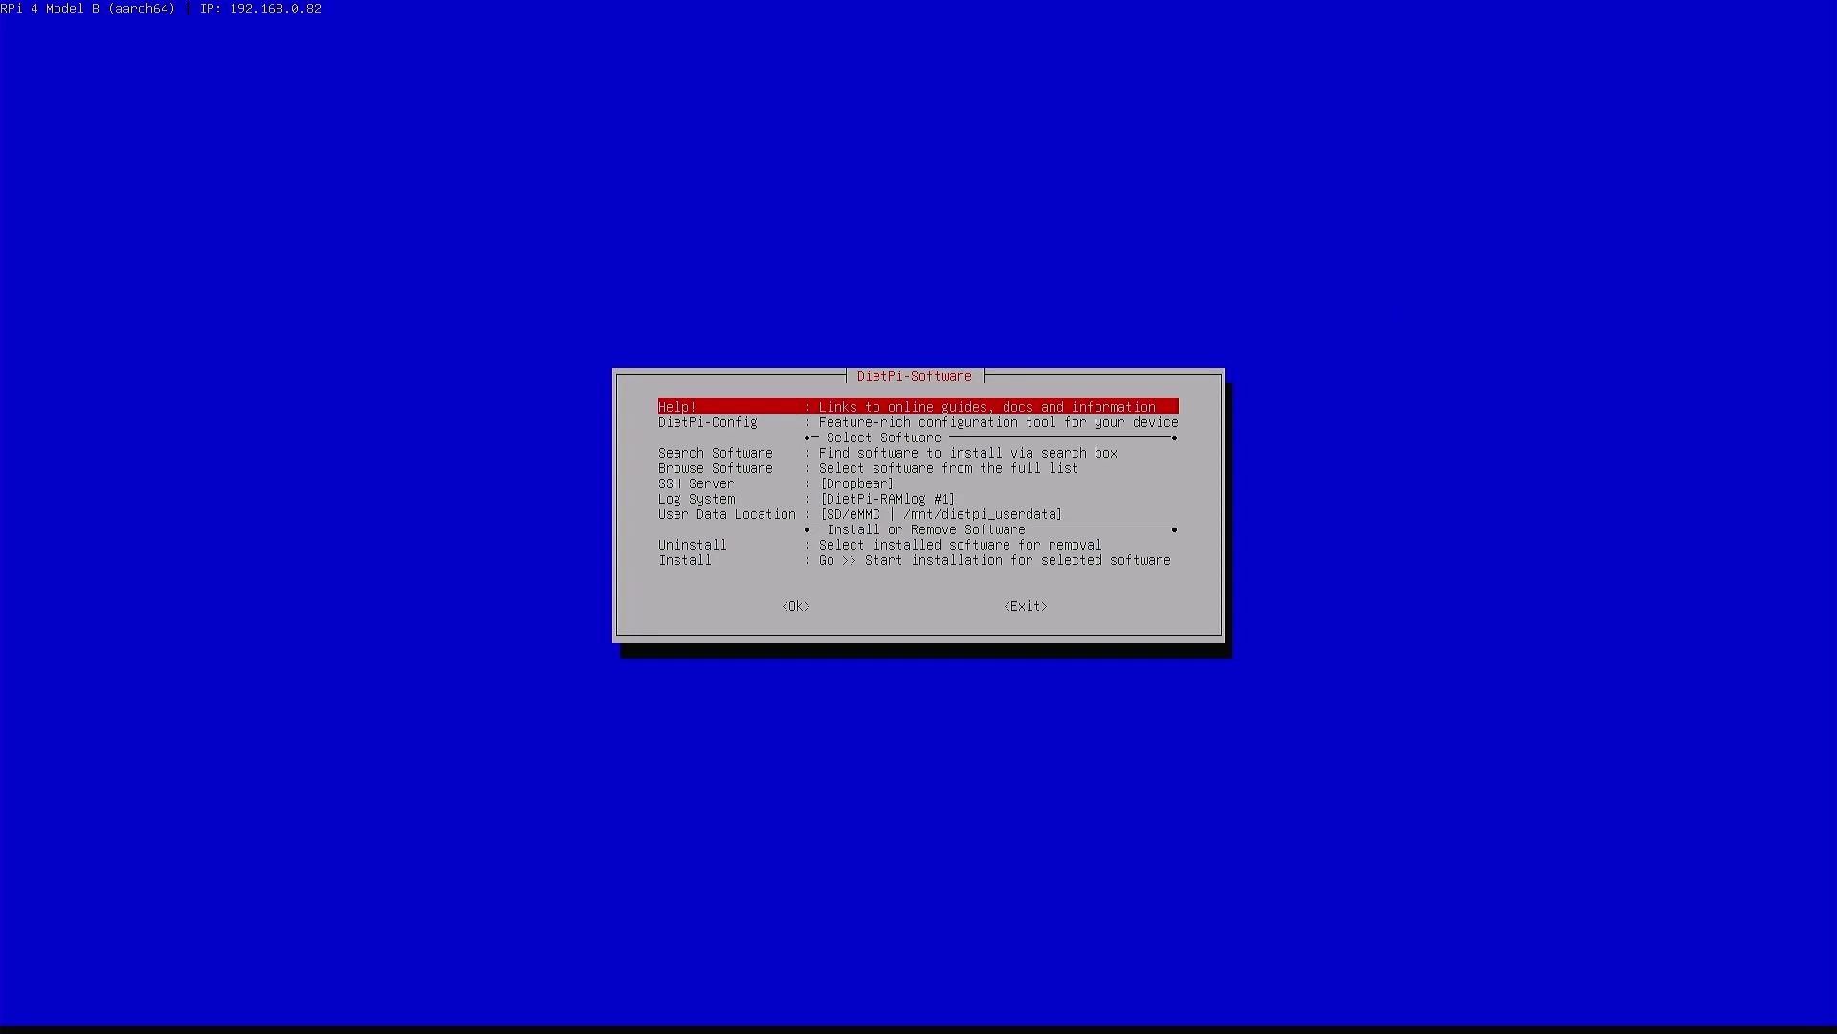
{"action": "key", "text": "Down"}
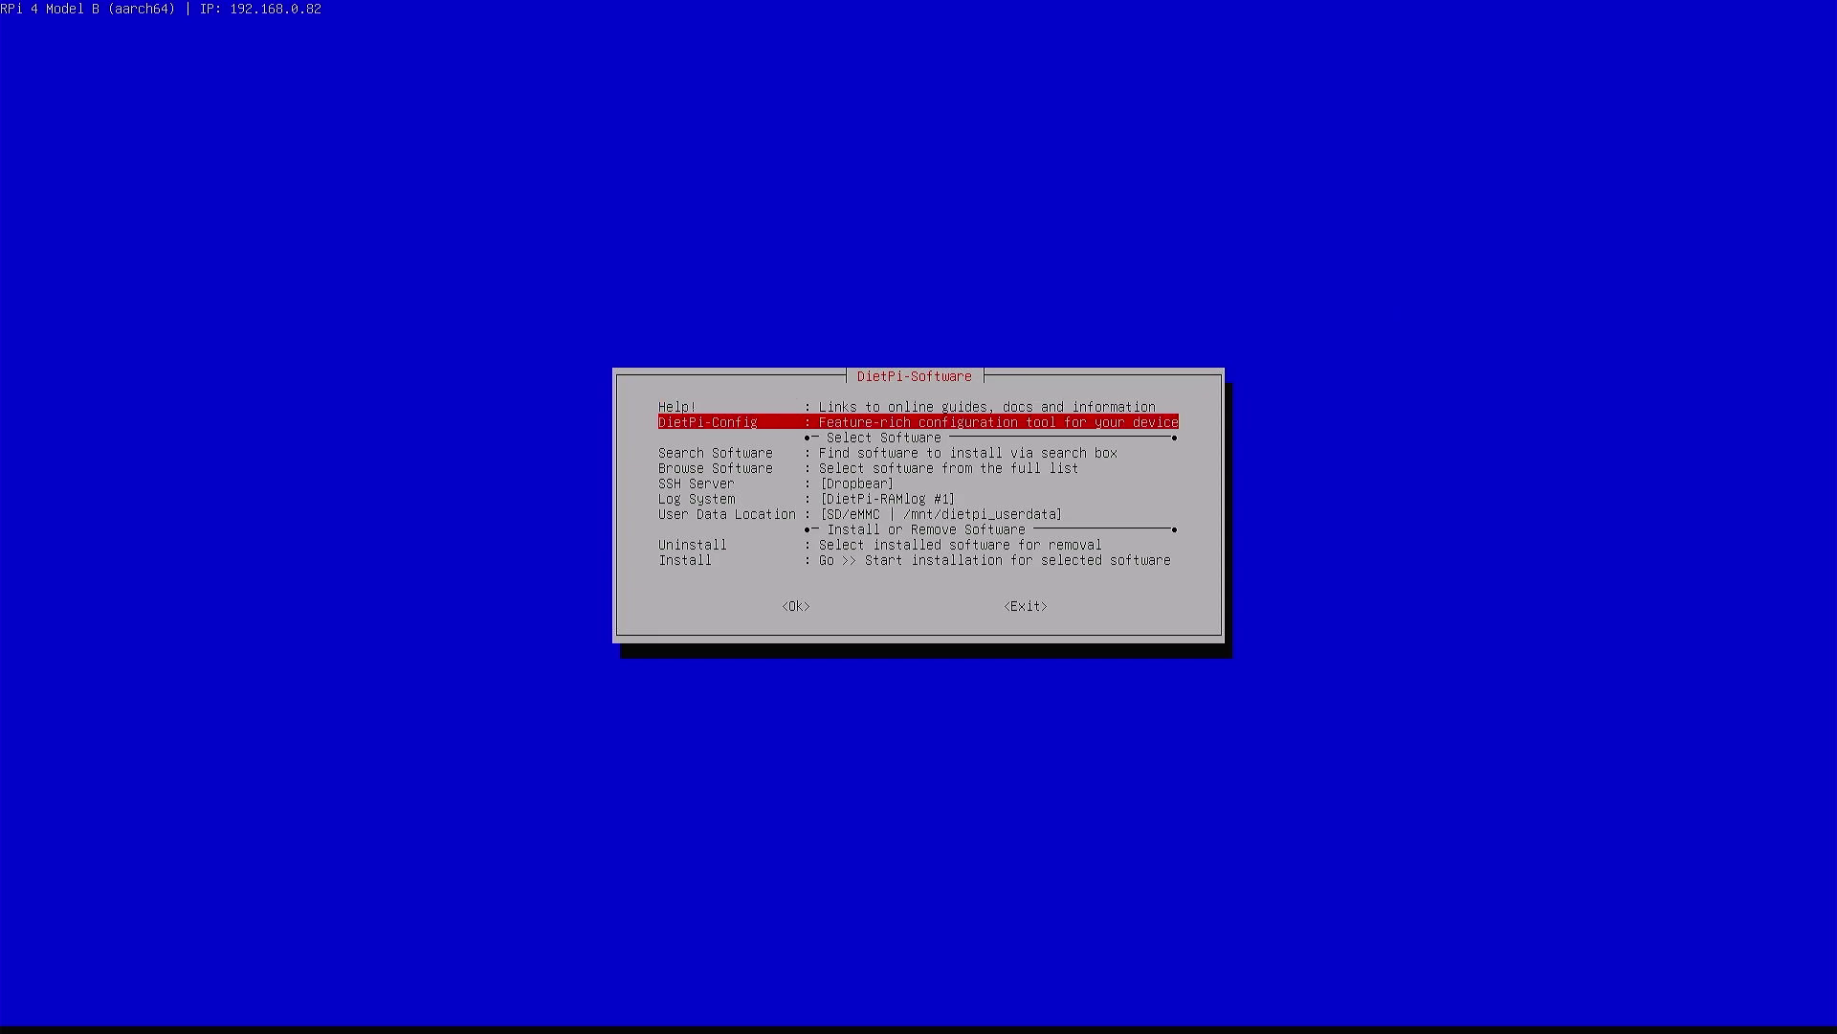
{"action": "key", "text": "Return"}
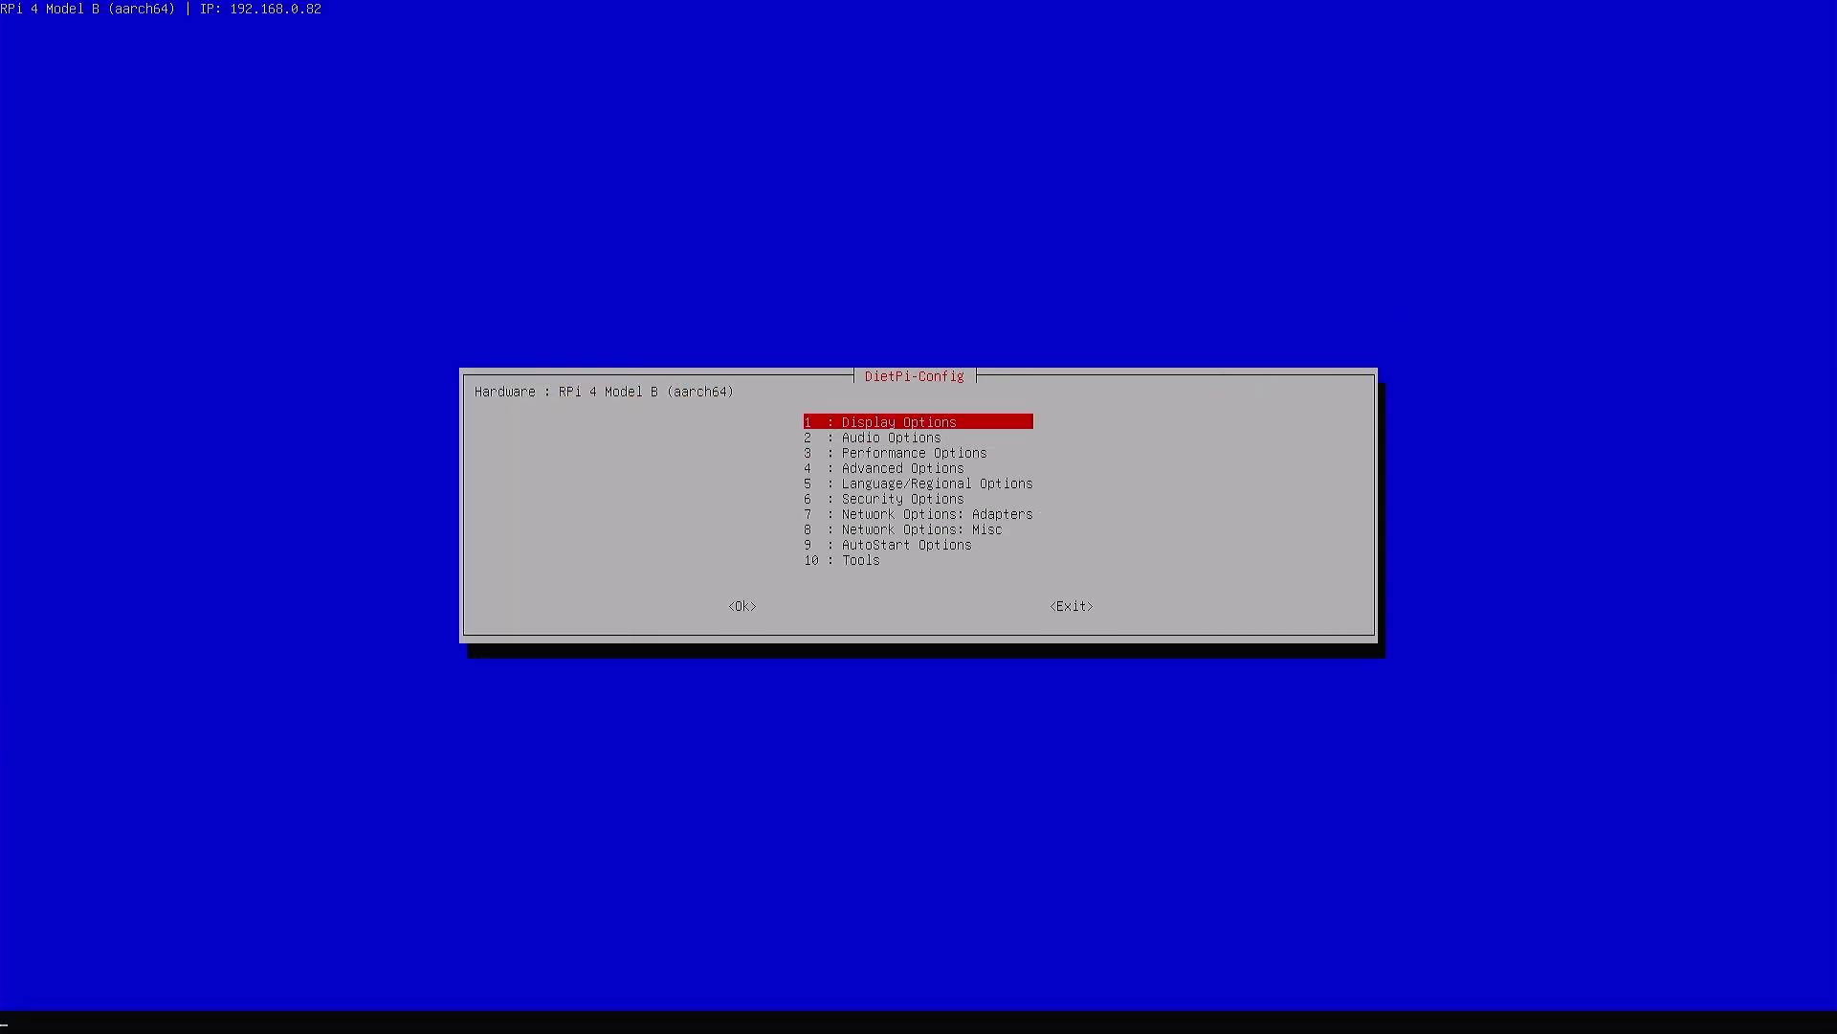
Check the Display Resolution choices in Display Options and cancel without changing them
{"action": "key", "text": "Return"}
{"action": "key", "text": "Return"}
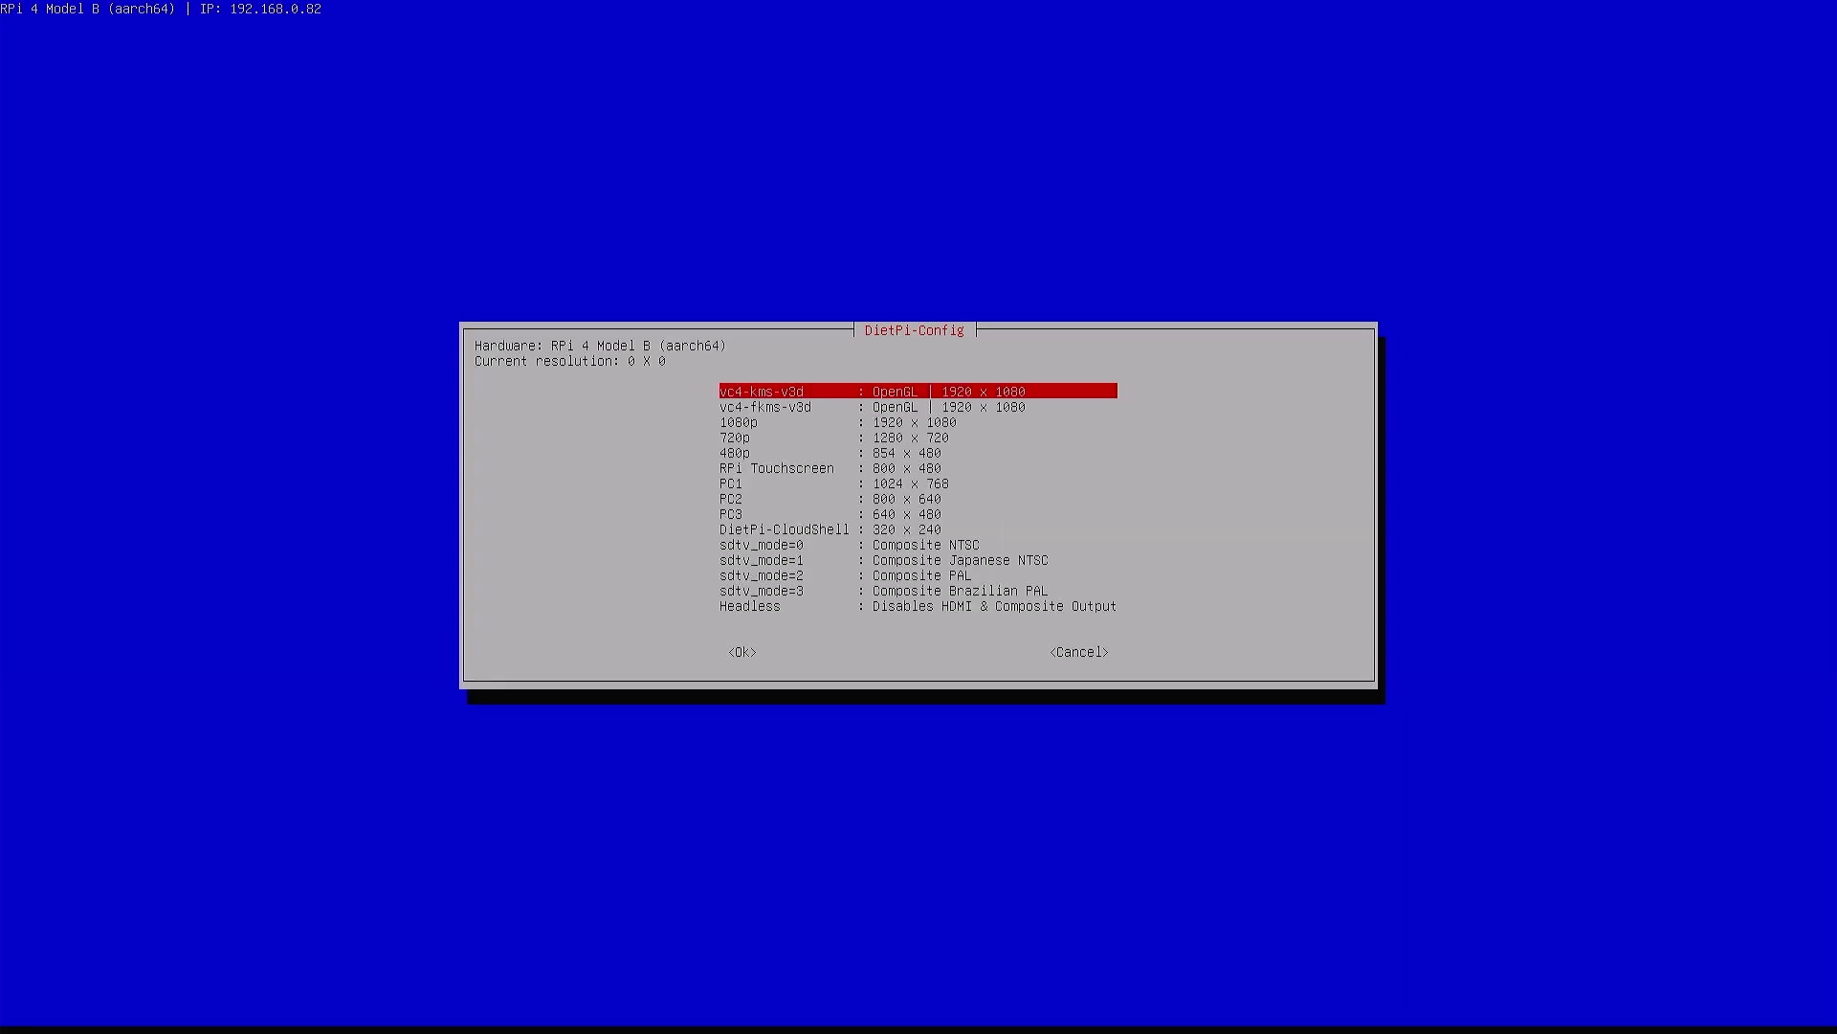
{"action": "key", "text": "Down"}
{"action": "key", "text": "Down"}
{"action": "key", "text": "Up"}
{"action": "key", "text": "Up"}
{"action": "key", "text": "Return"}
{"action": "key", "text": "Tab"}
{"action": "key", "text": "Tab"}
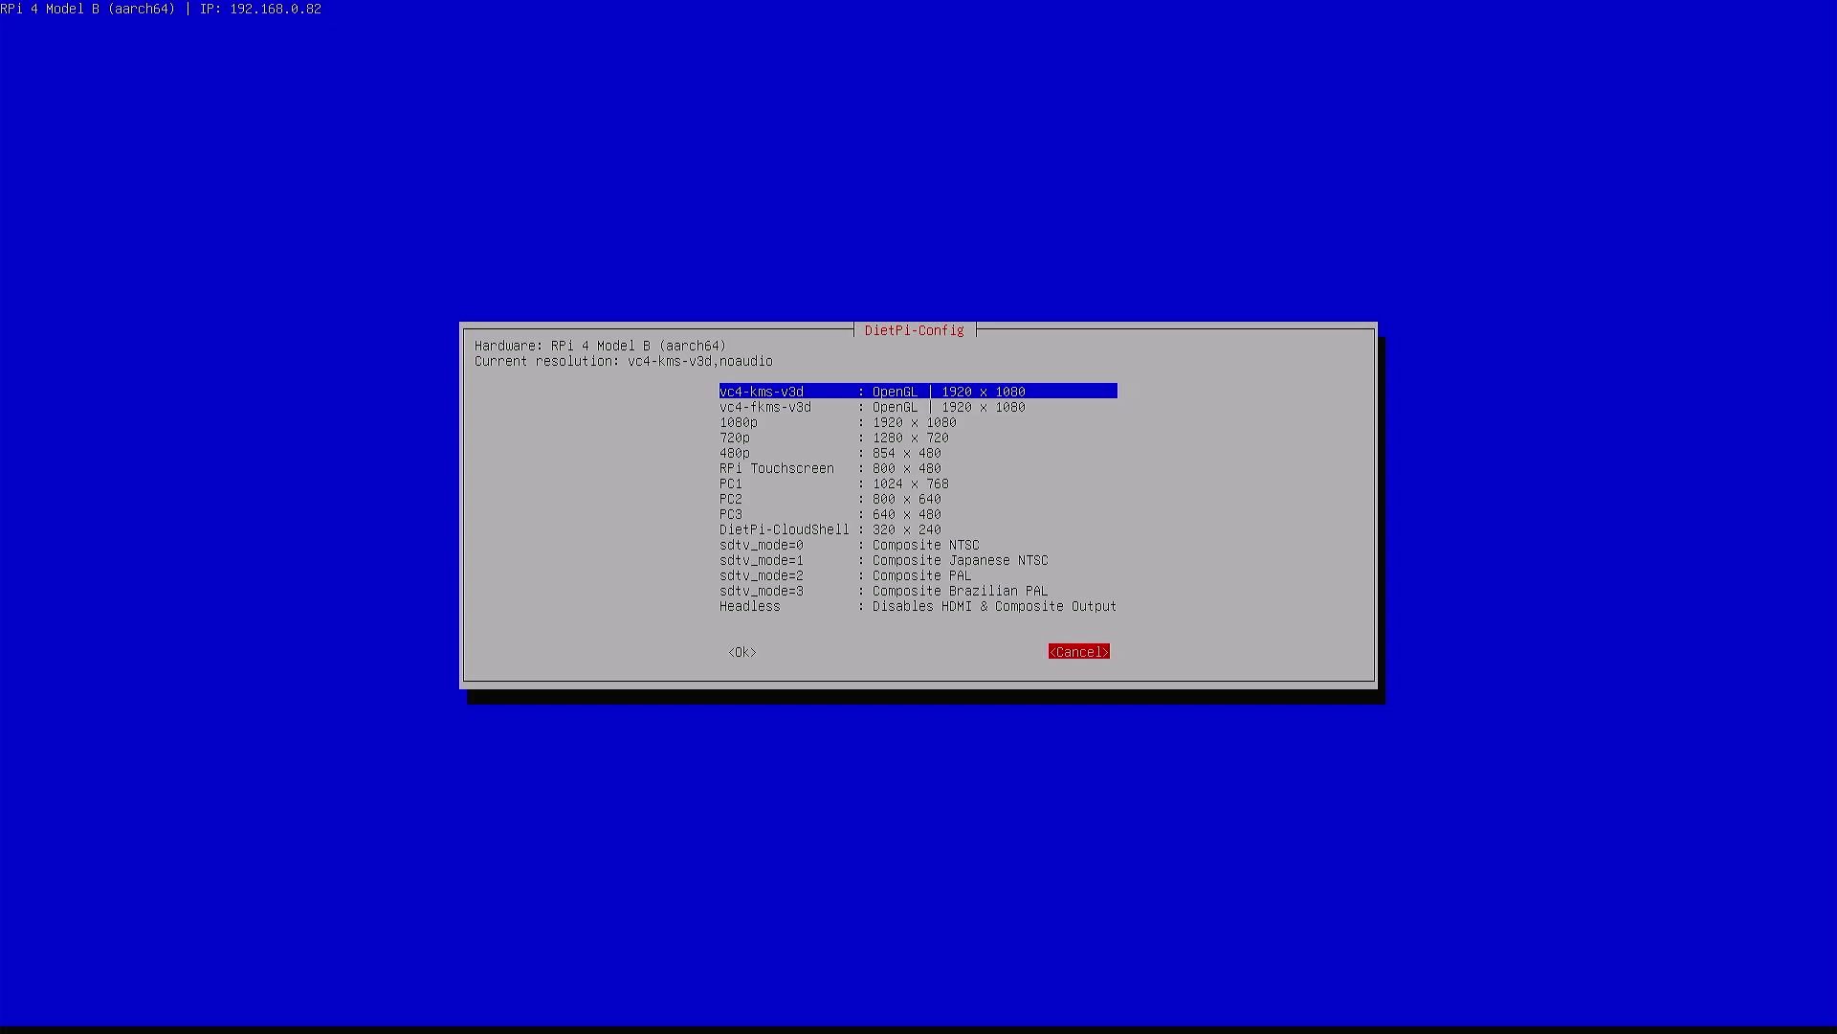
{"action": "key", "text": "Return"}
Check the GPU/RAM Memory Split and cancel, keeping it at 16 MiB
{"action": "key", "text": "Down"}
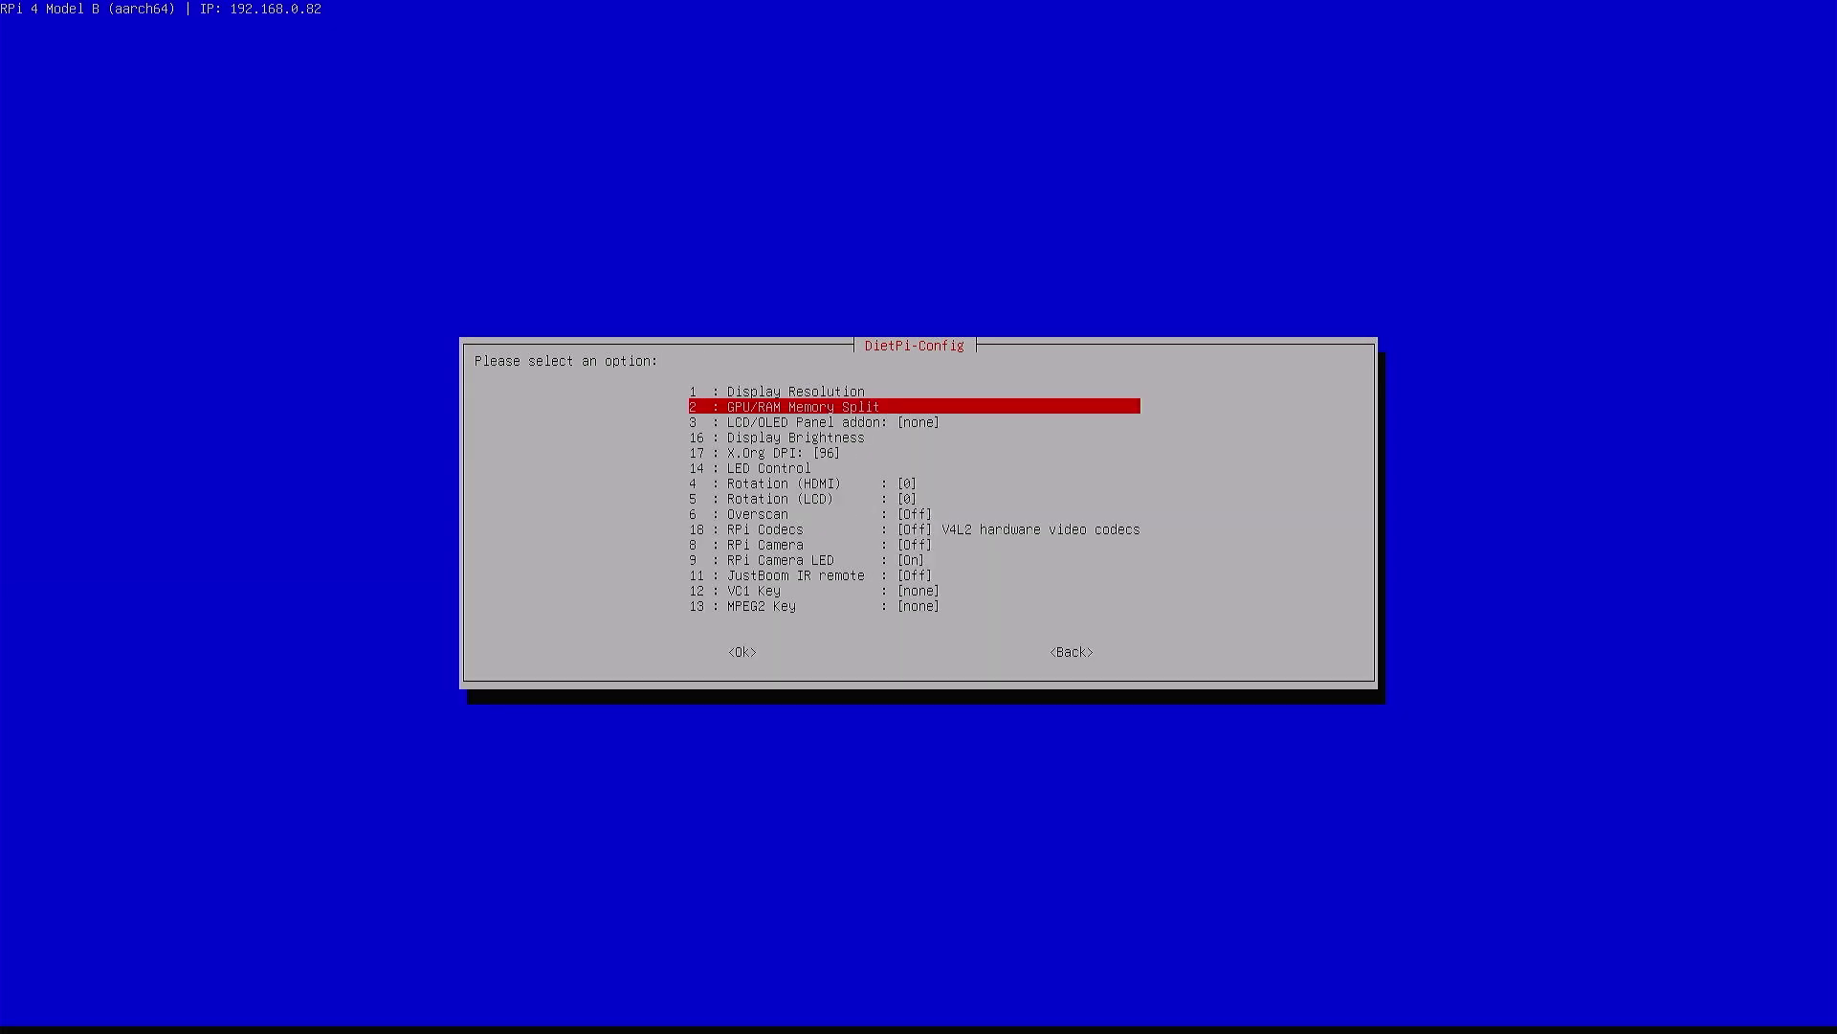
{"action": "key", "text": "Return"}
{"action": "key", "text": "Return"}
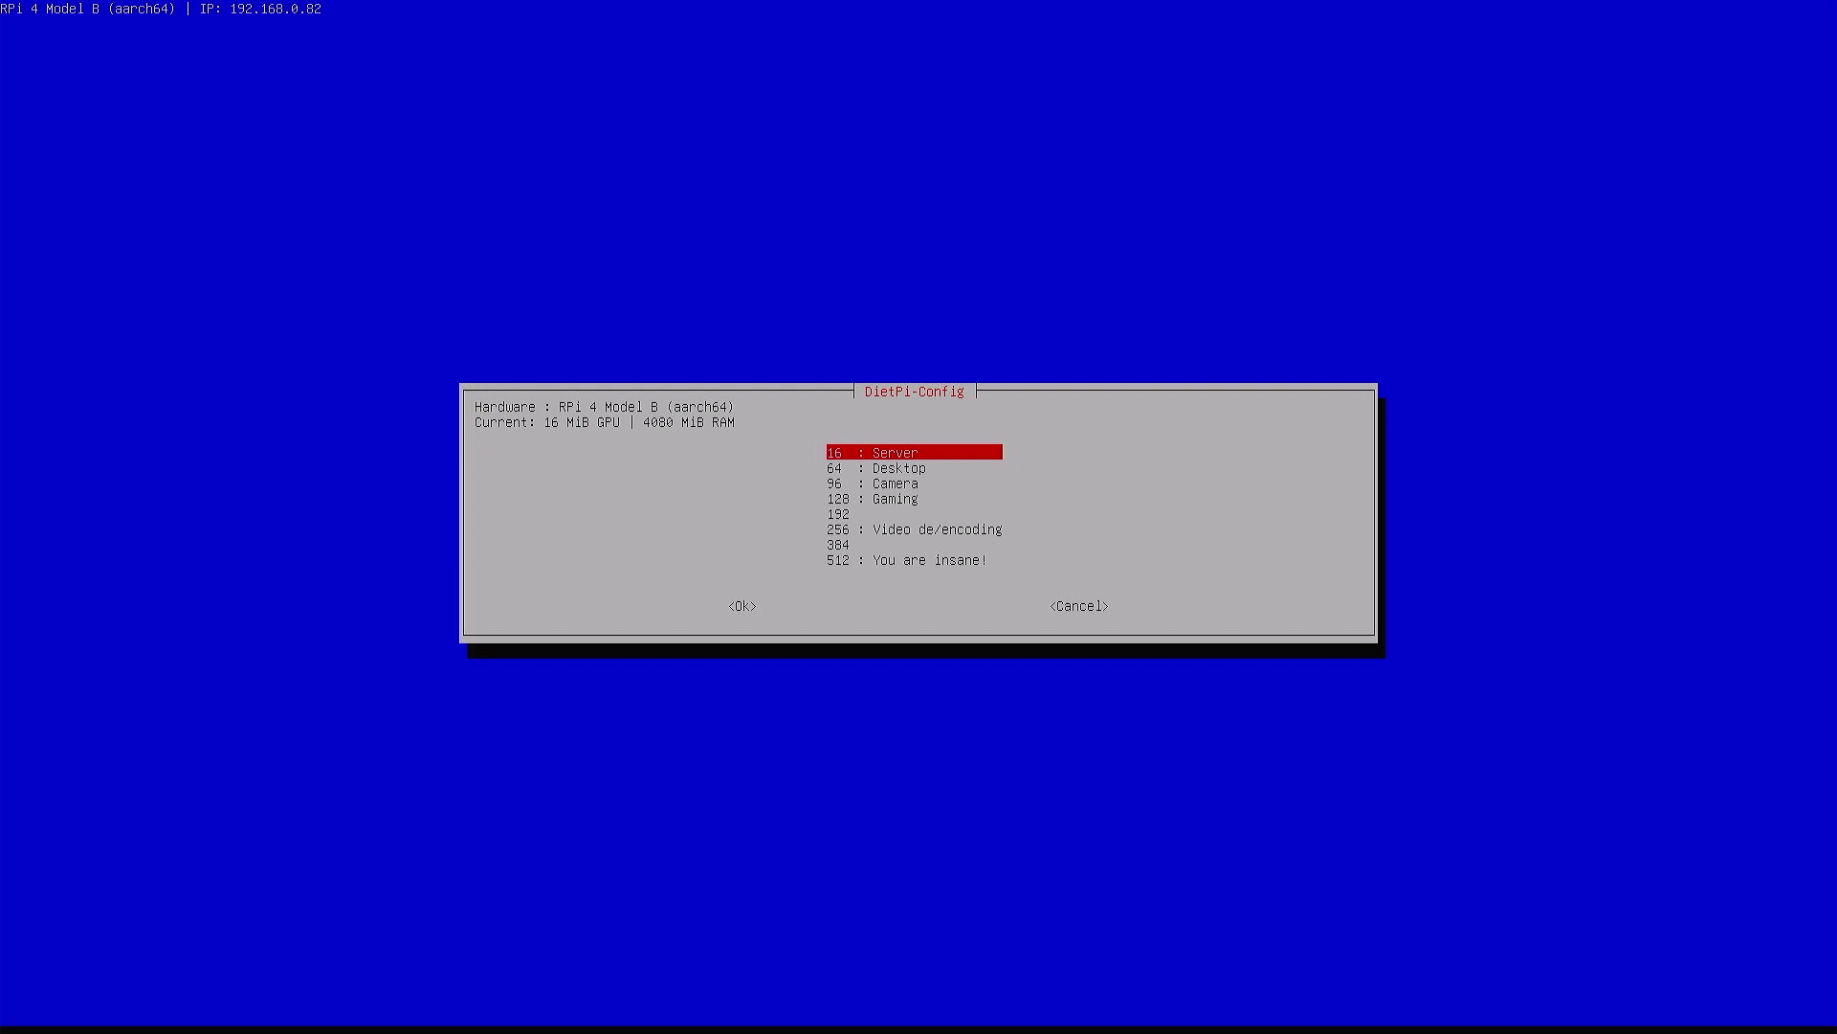
{"action": "key", "text": "Tab"}
{"action": "key", "text": "Tab"}
{"action": "key", "text": "Return"}
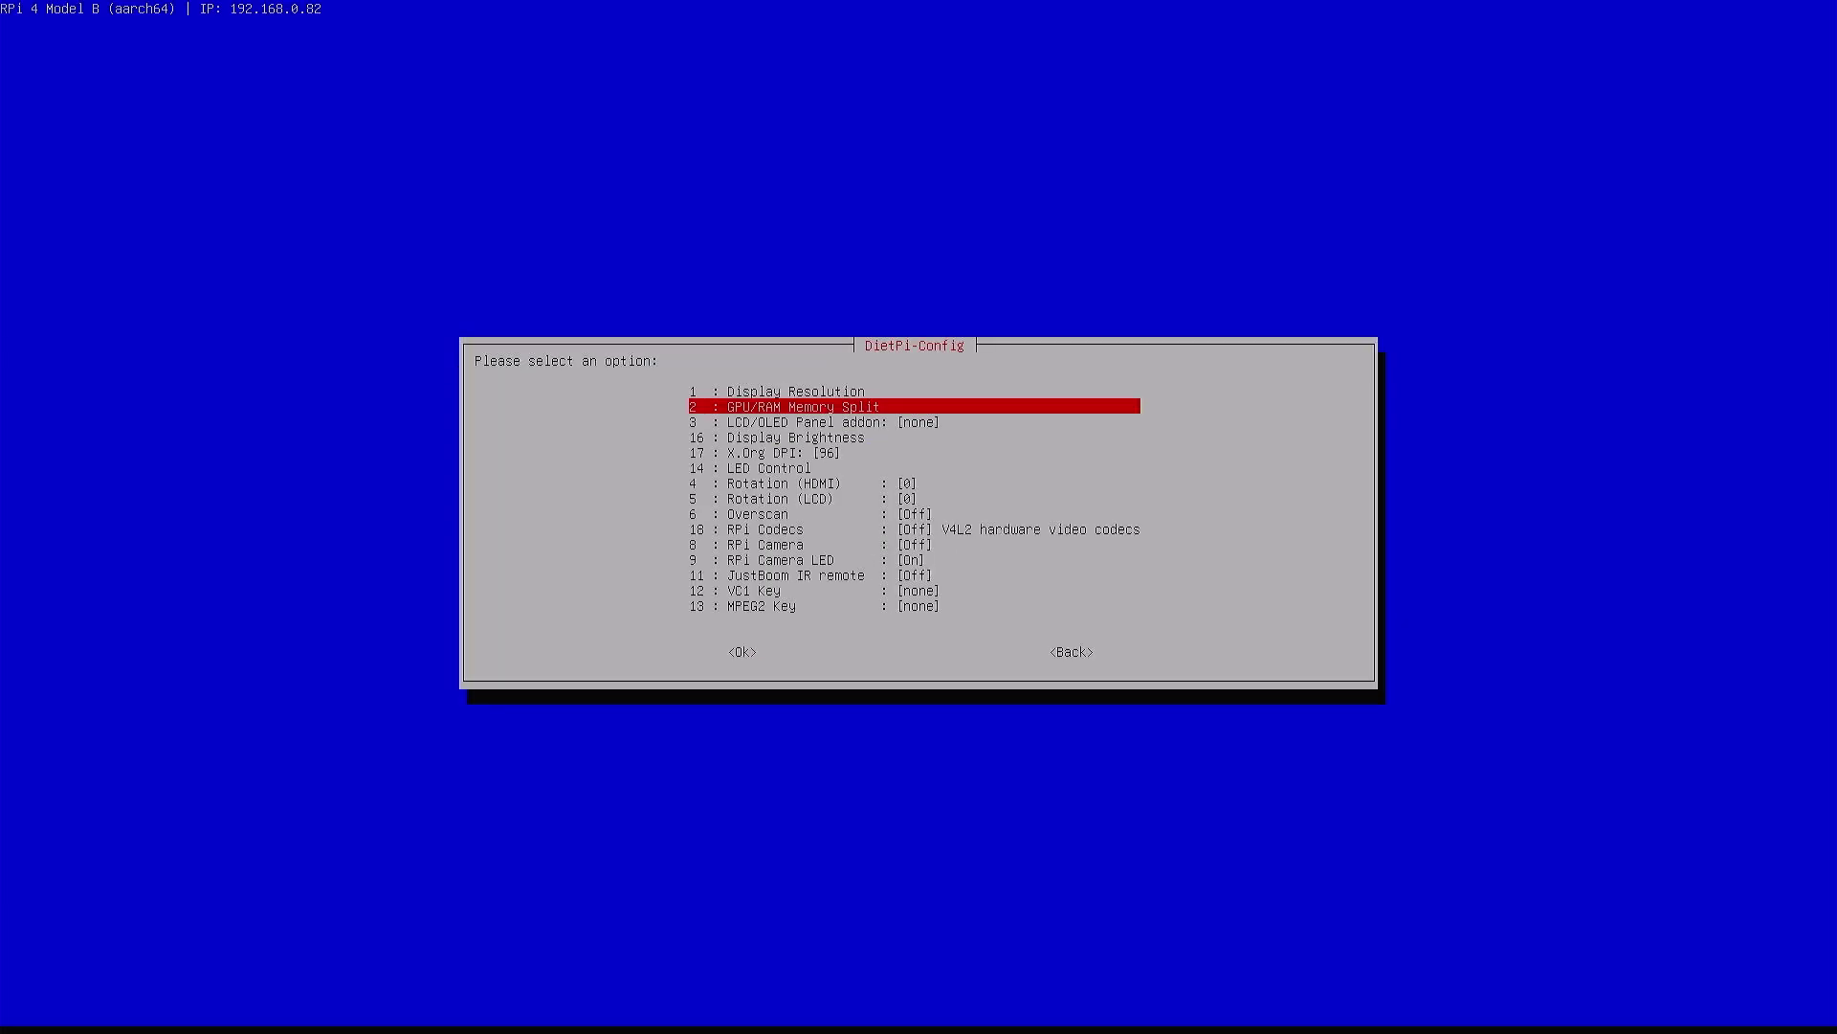
Leave Display Options for the main menu and move to Audio Options
{"action": "key", "text": "Down"}
{"action": "key", "text": "Down"}
{"action": "key", "text": "Down"}
{"action": "key", "text": "Down"}
{"action": "key", "text": "Down"}
{"action": "key", "text": "Down"}
{"action": "key", "text": "Down"}
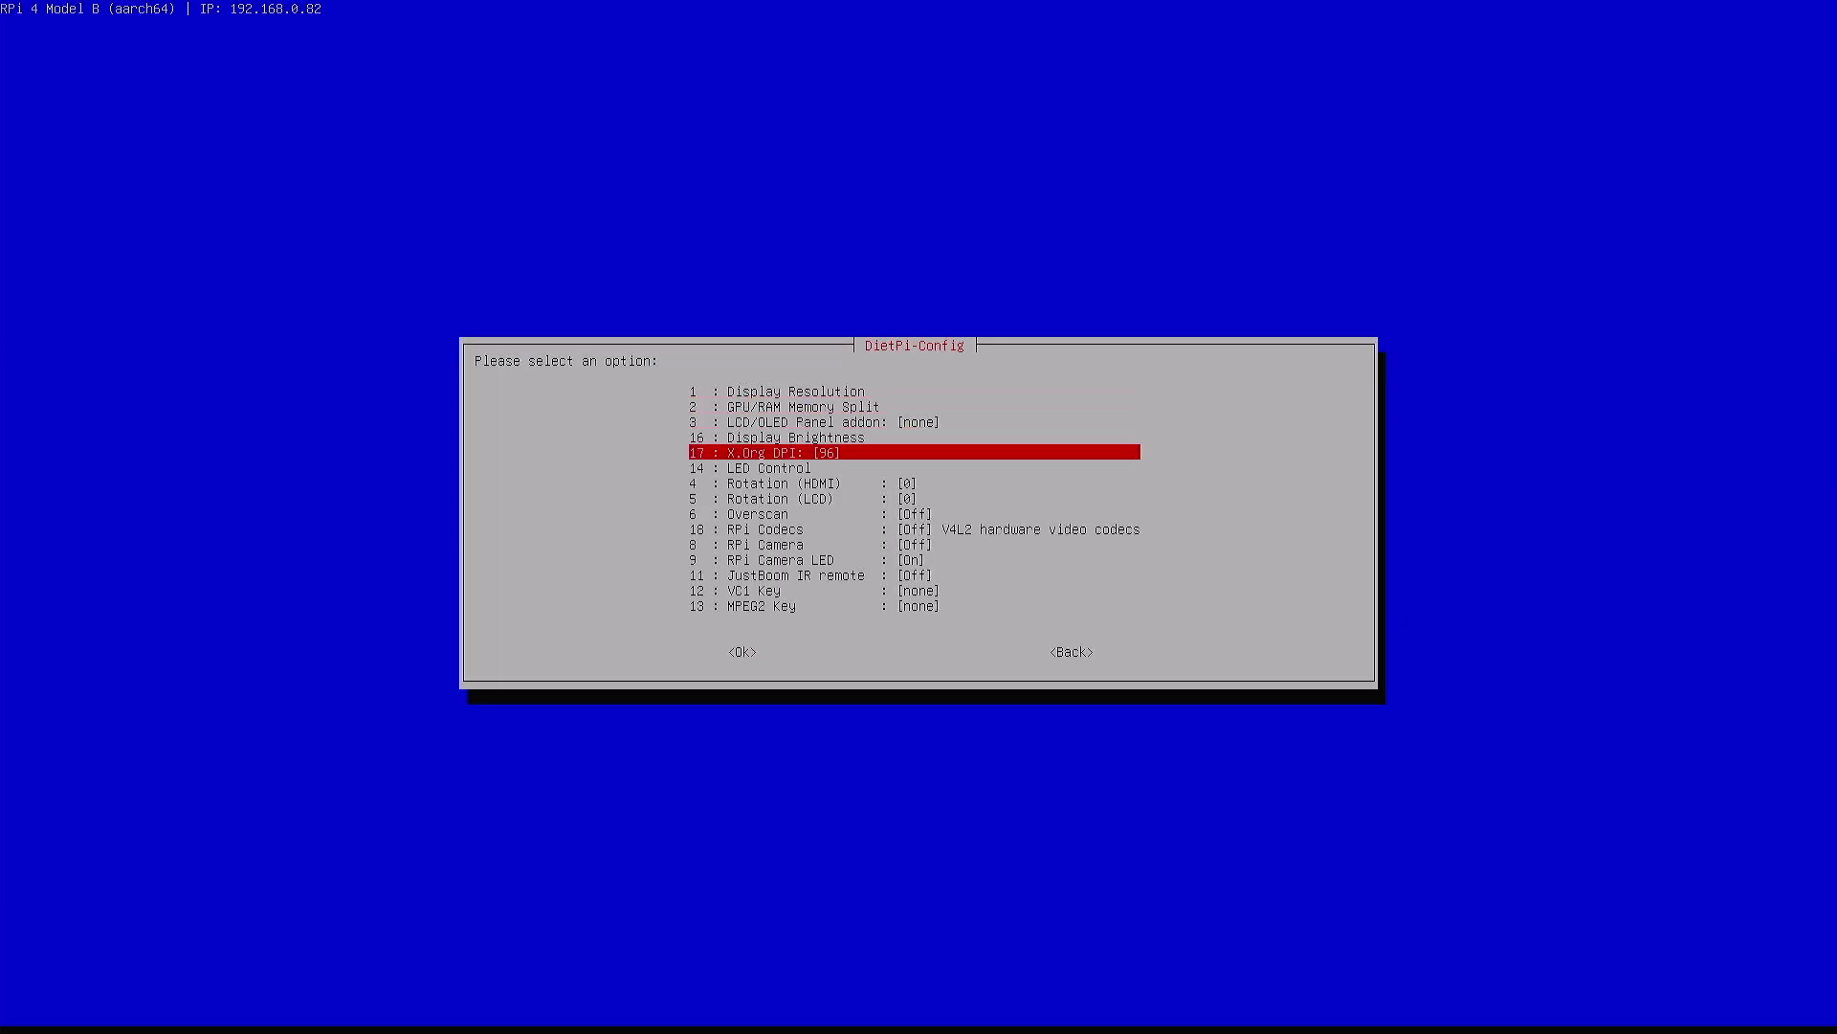
{"action": "key", "text": "Down"}
{"action": "key", "text": "Down"}
{"action": "key", "text": "Down"}
{"action": "key", "text": "Down"}
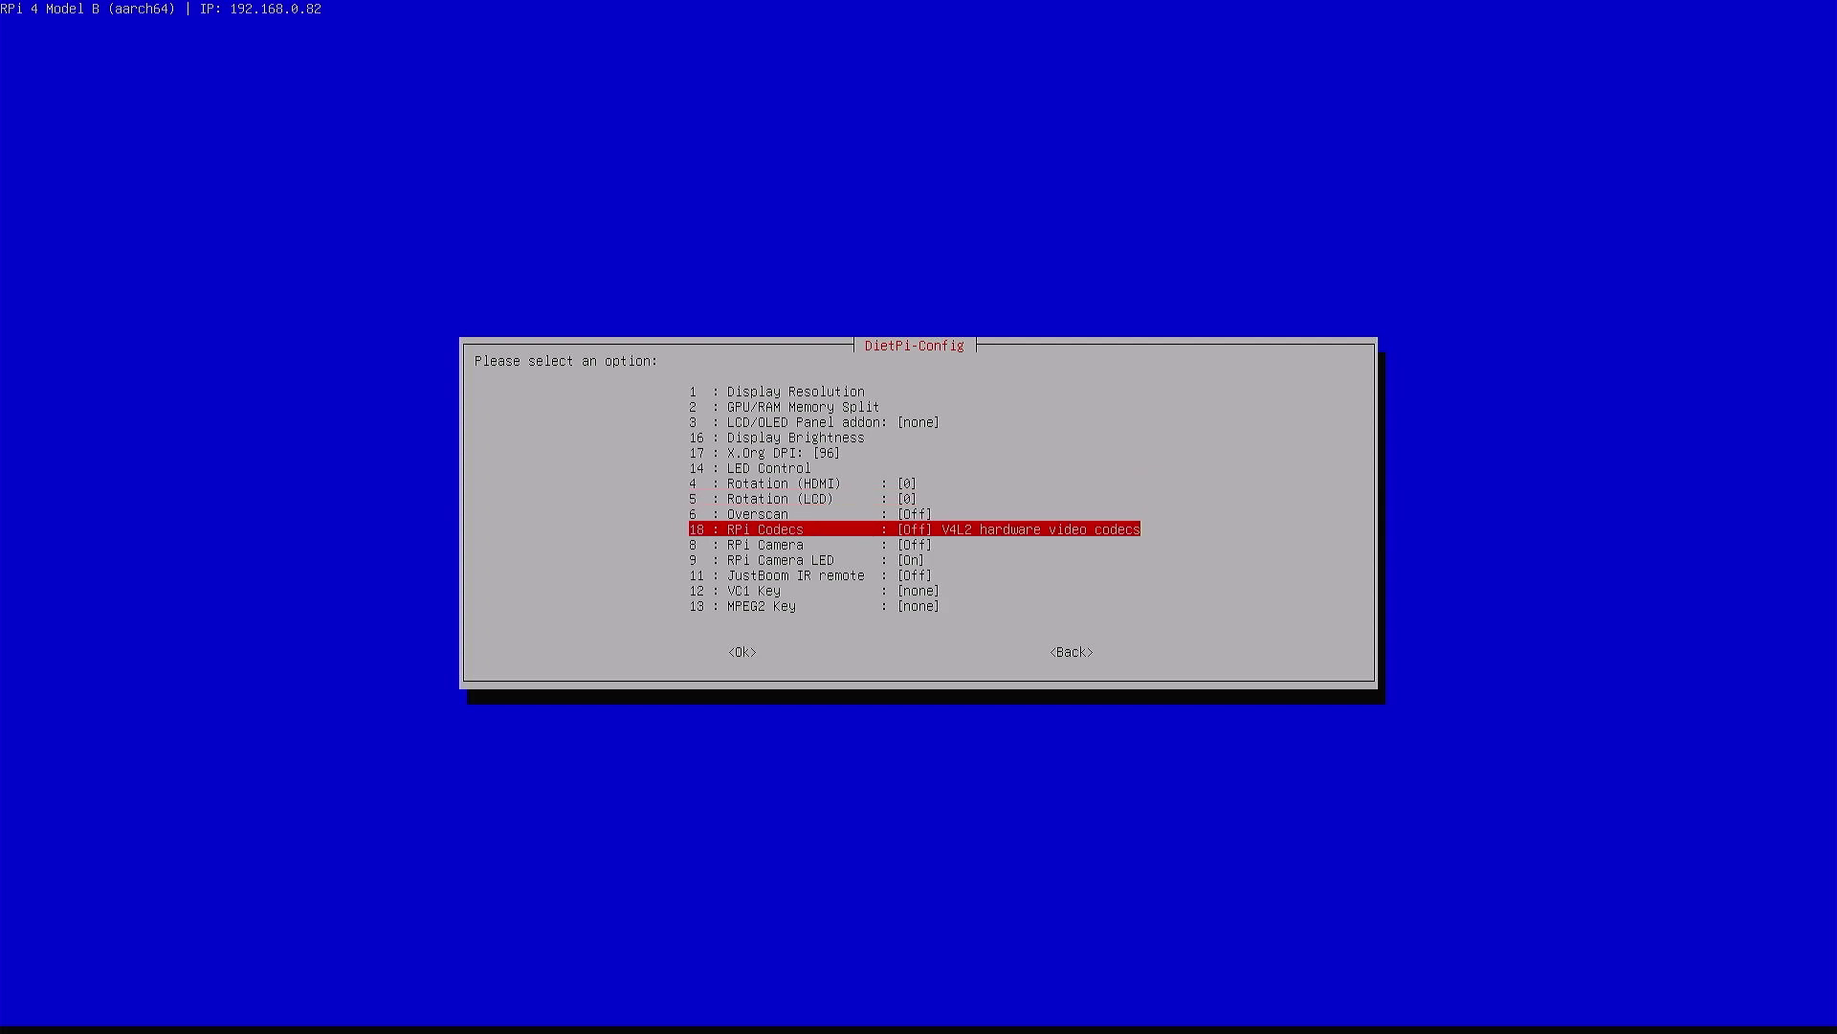
{"action": "key", "text": "Tab"}
{"action": "key", "text": "Tab"}
{"action": "key", "text": "Return"}
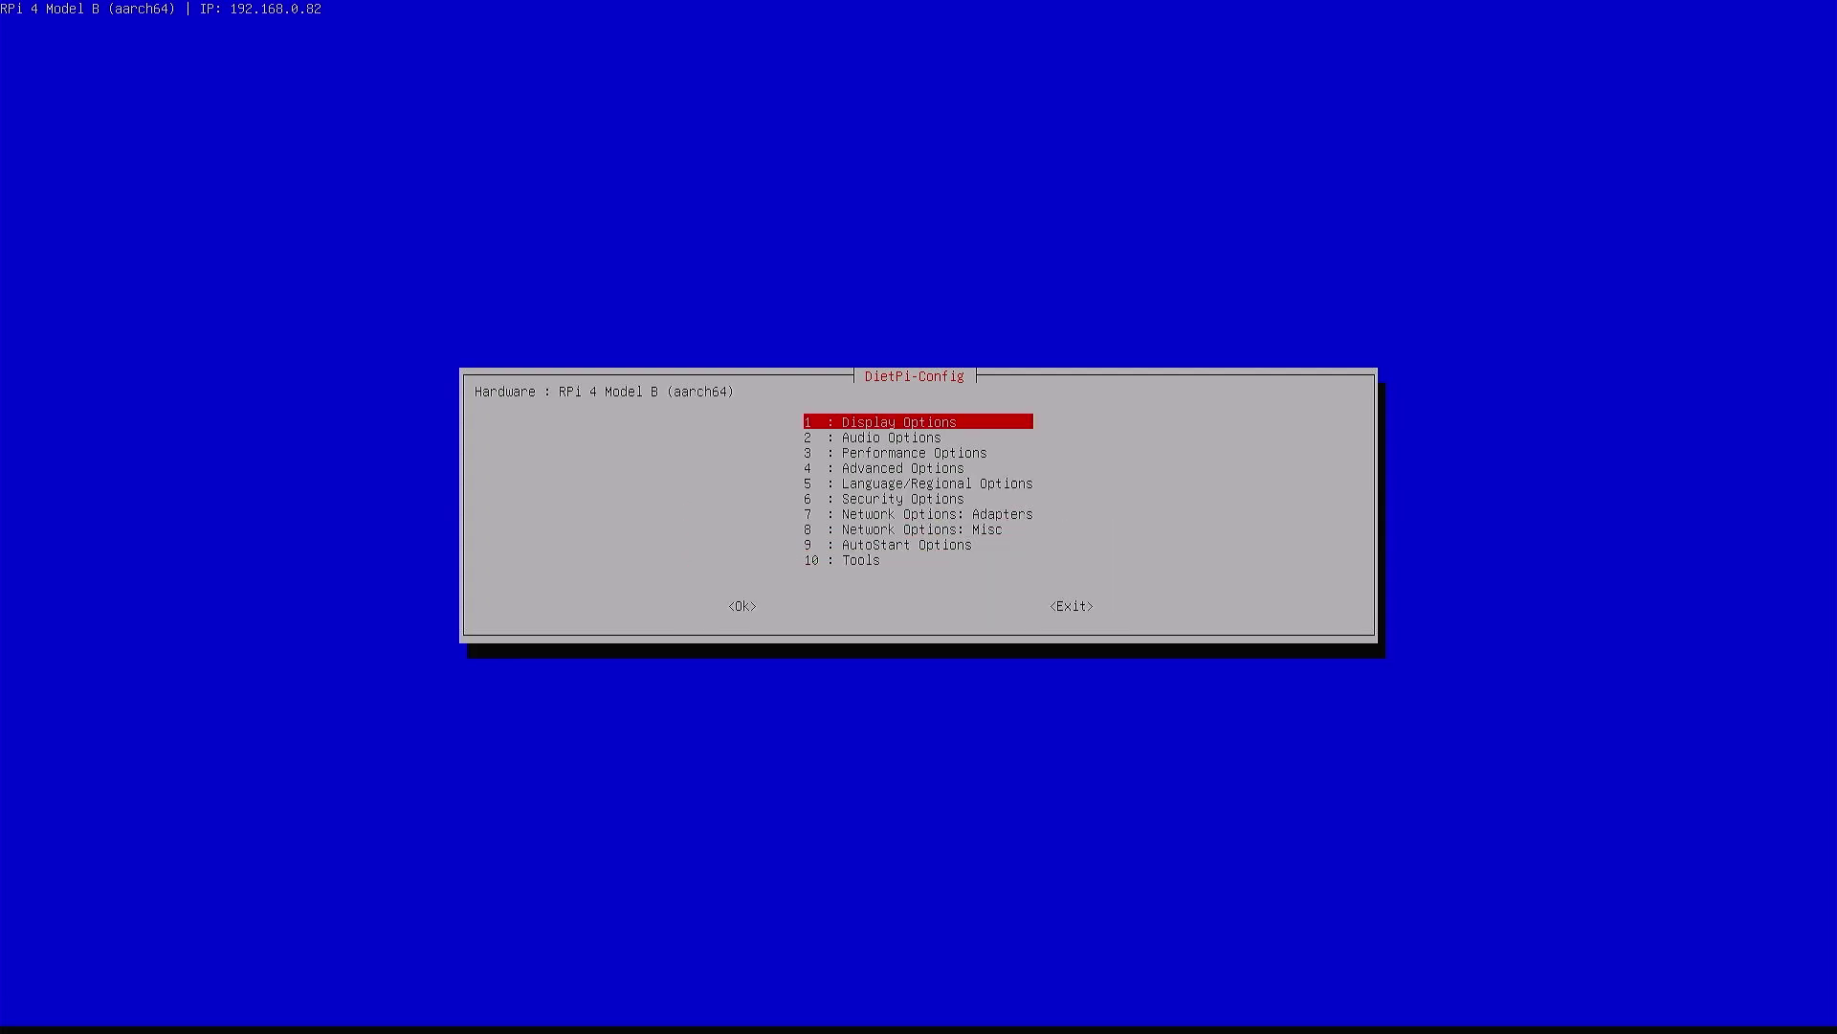
{"action": "key", "text": "Down"}
Back out of Audio Options without installing ALSA and go to Performance Options
{"action": "key", "text": "Return"}
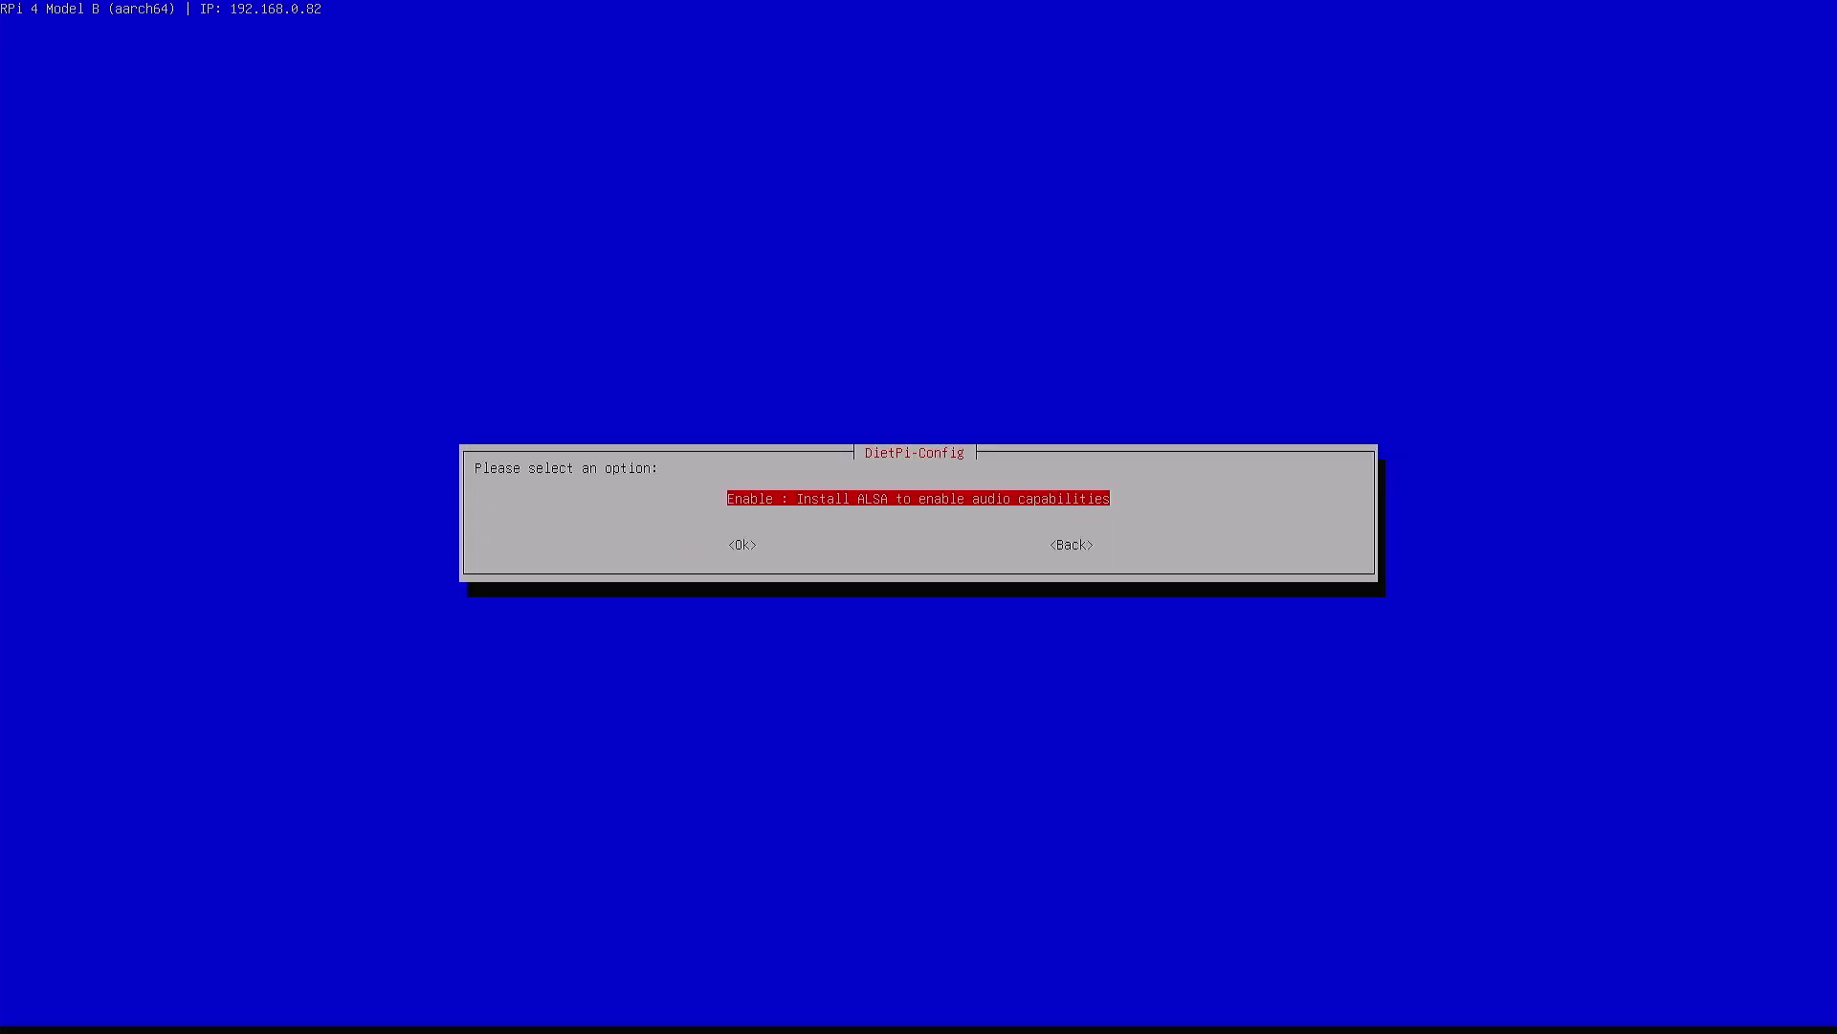
{"action": "key", "text": "Tab"}
{"action": "key", "text": "Tab"}
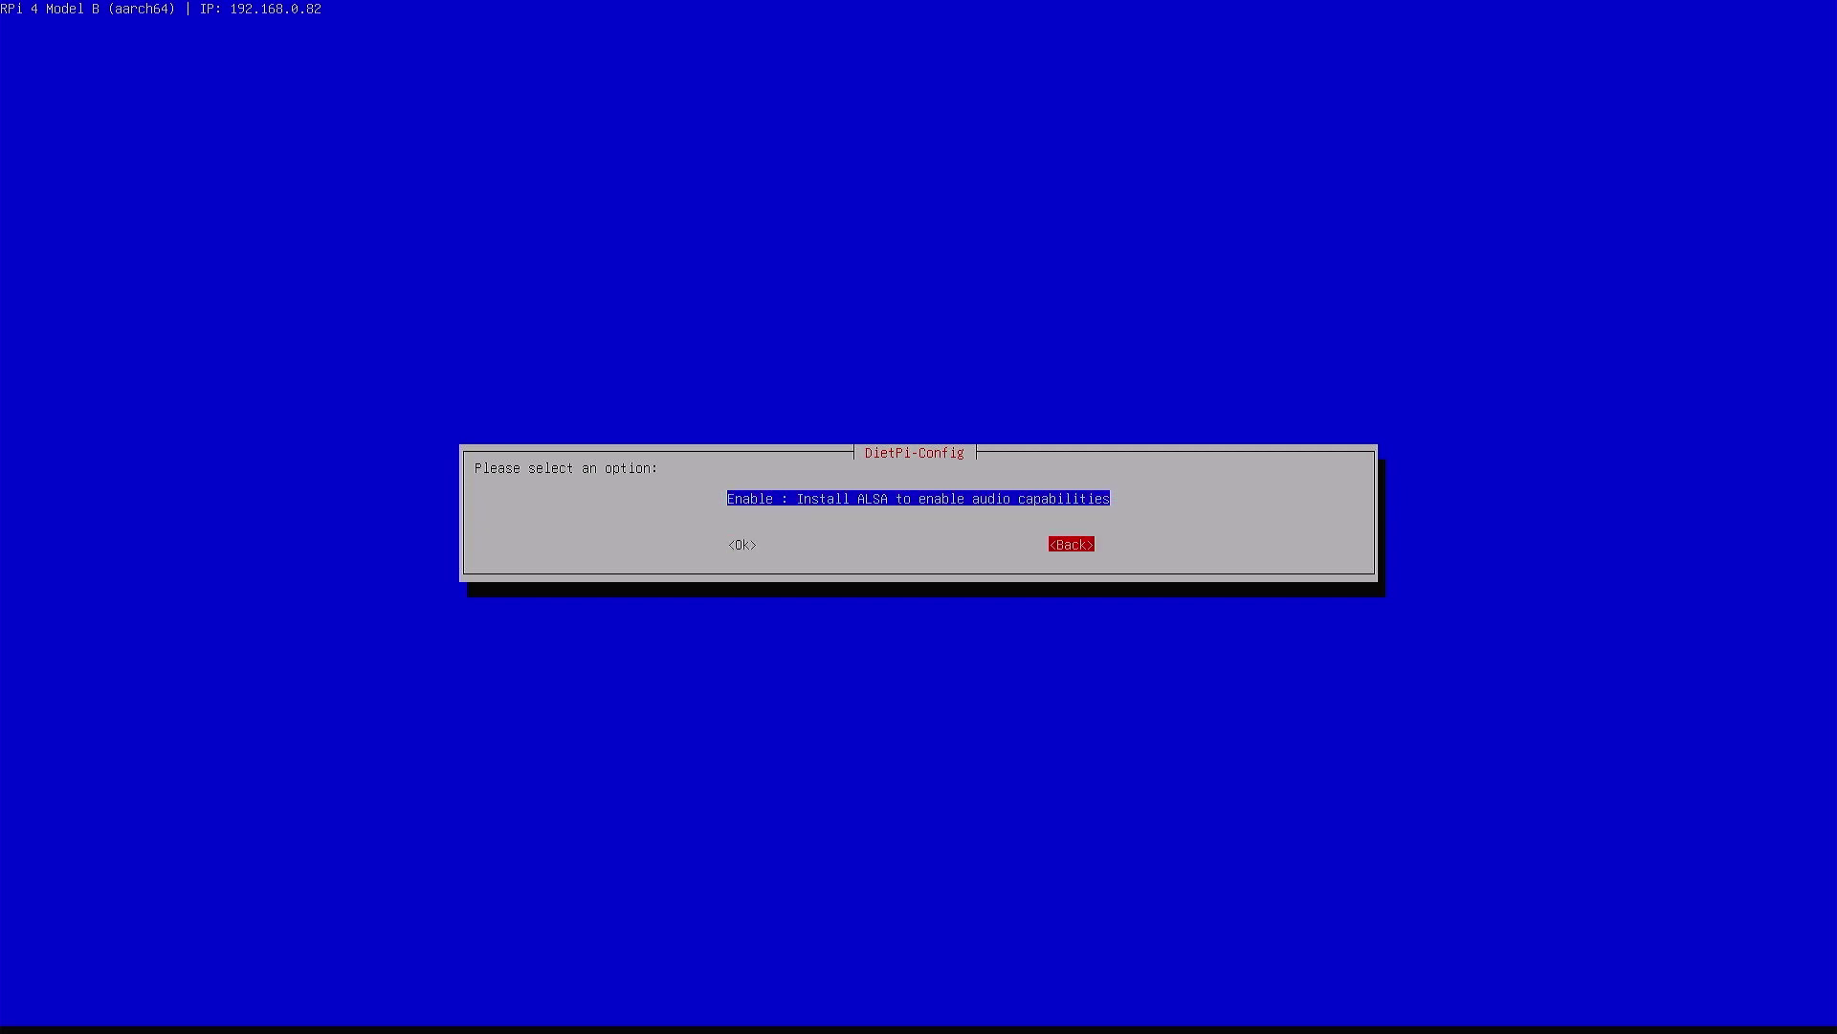
{"action": "key", "text": "Return"}
{"action": "key", "text": "Down"}
{"action": "key", "text": "Down"}
Apply the high ARM overclock profile: 1900 MHz ARM, 600 MHz core, 4 overvolt
{"action": "key", "text": "Return"}
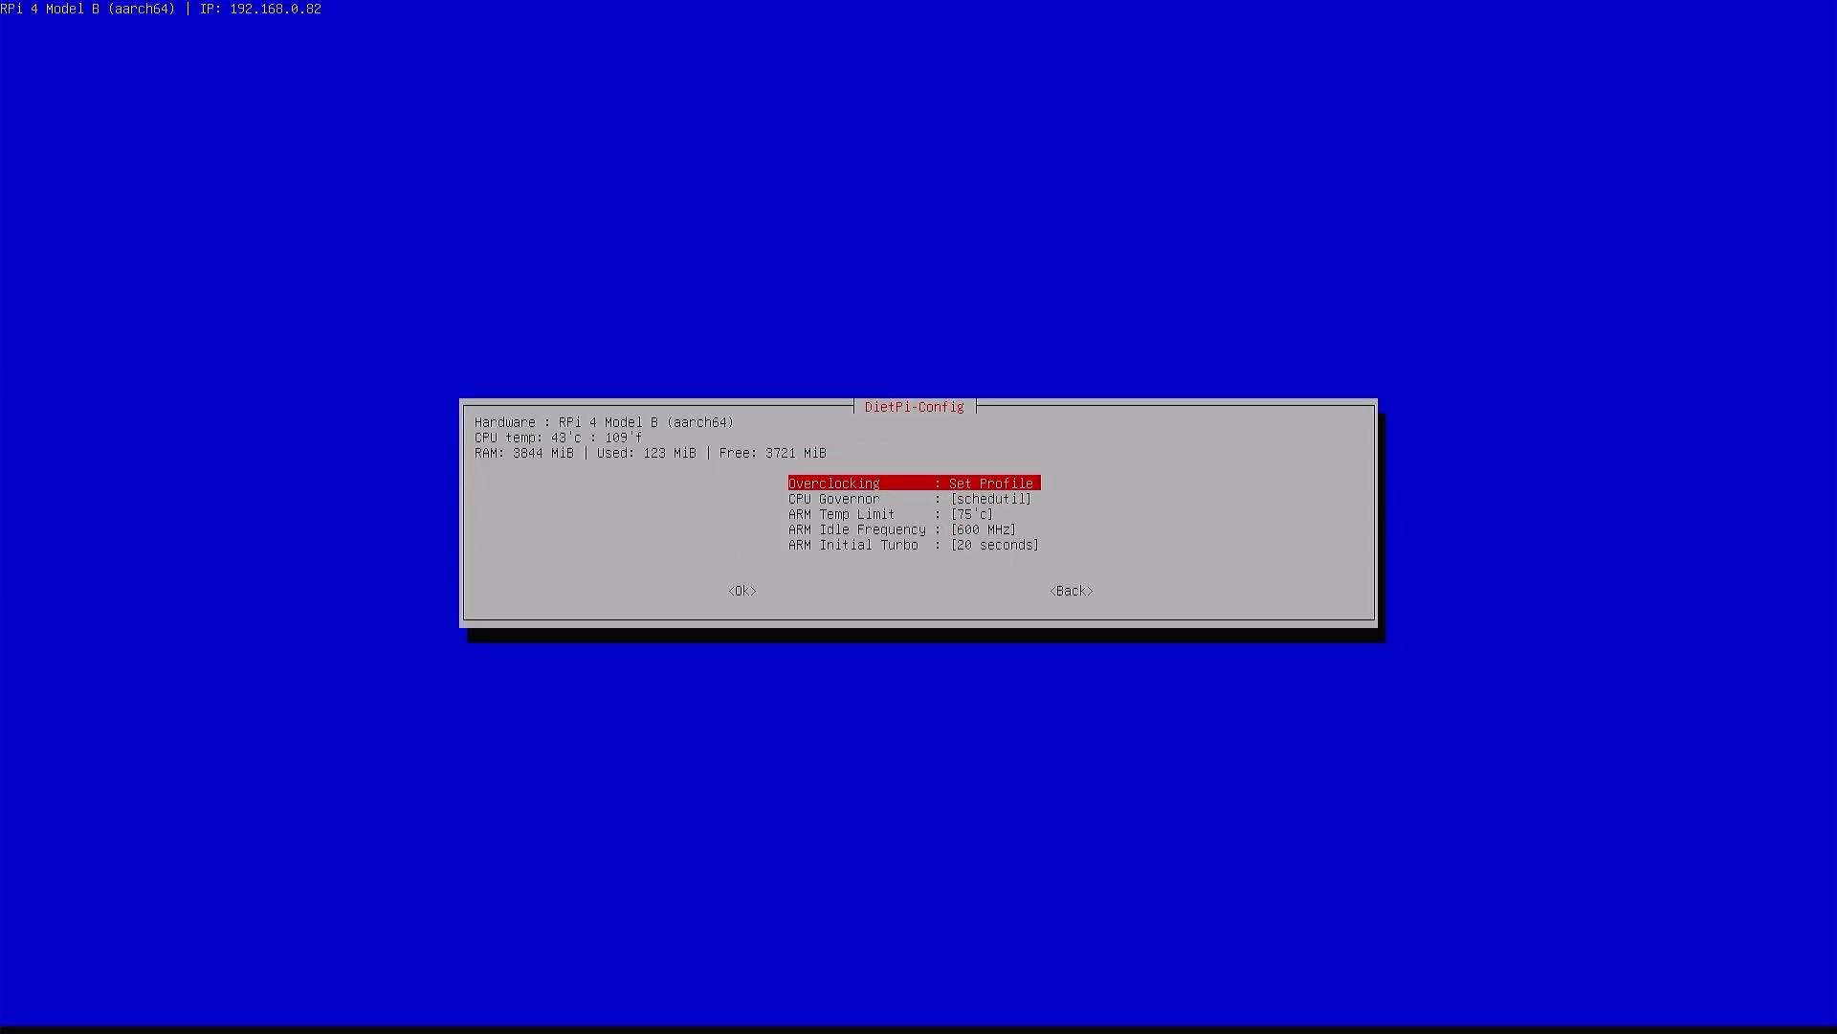
{"action": "key", "text": "Return"}
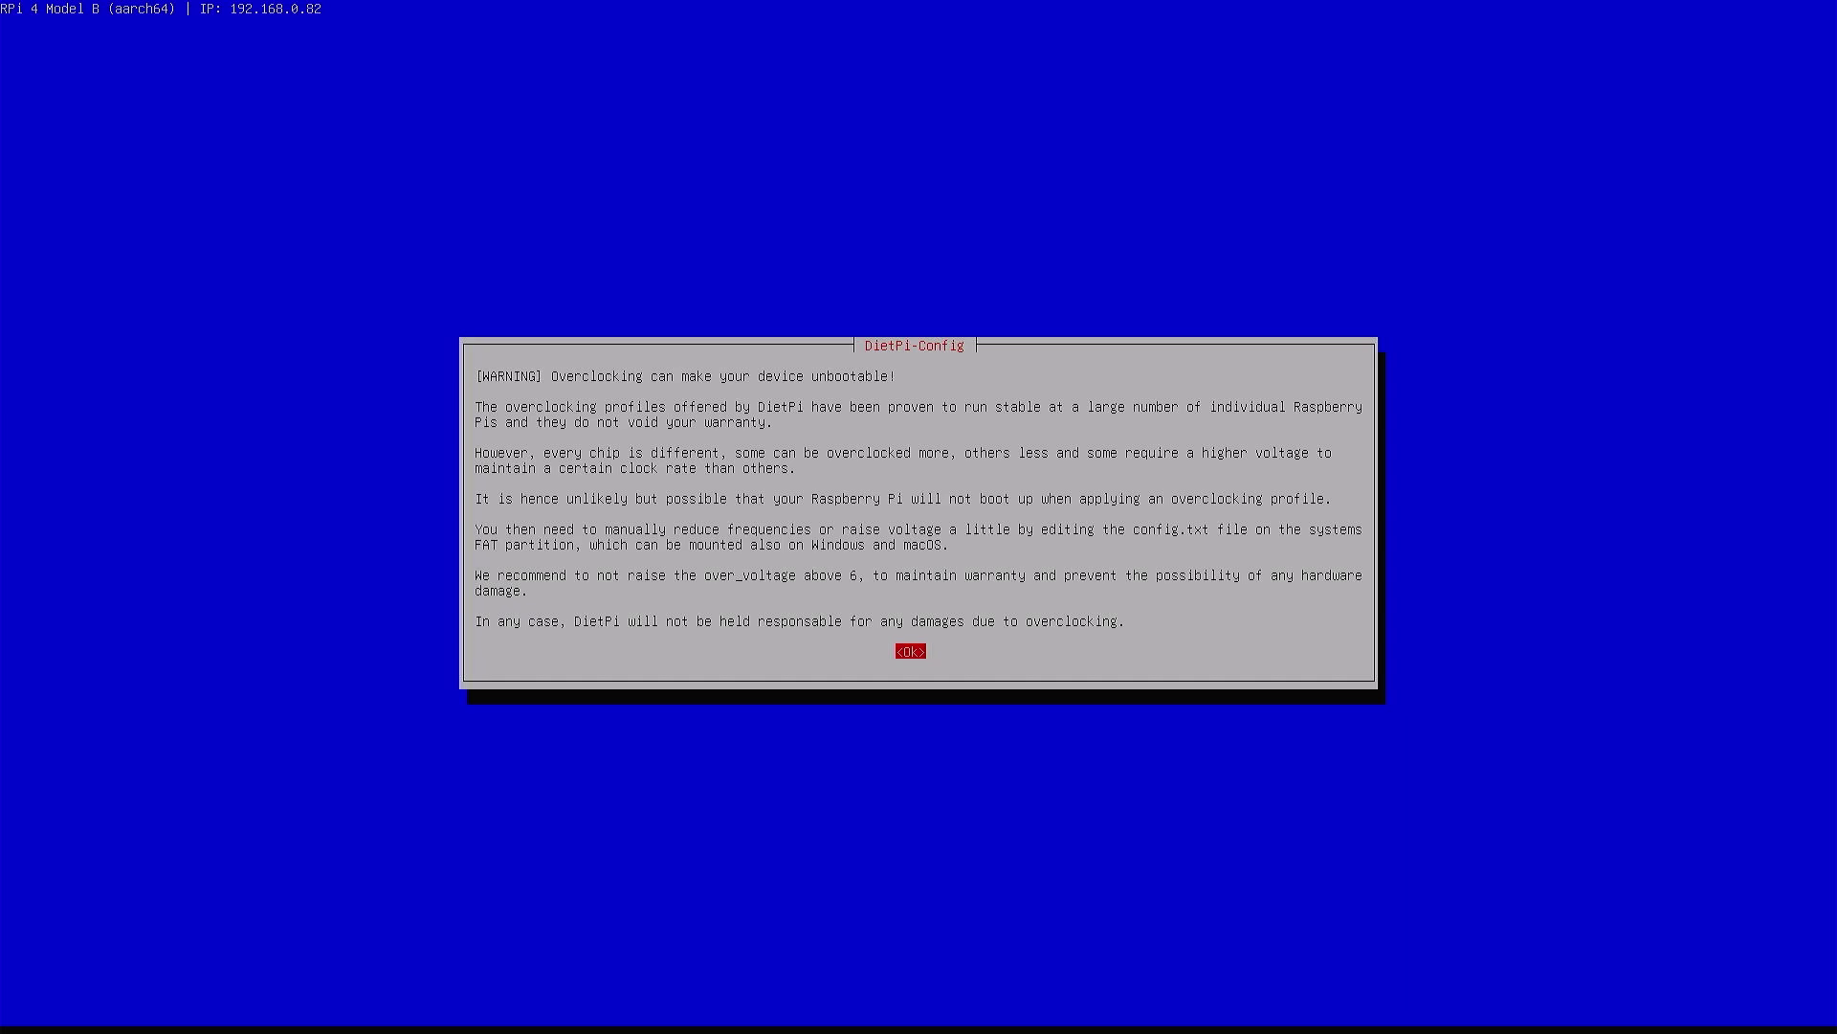
{"action": "key", "text": "Return"}
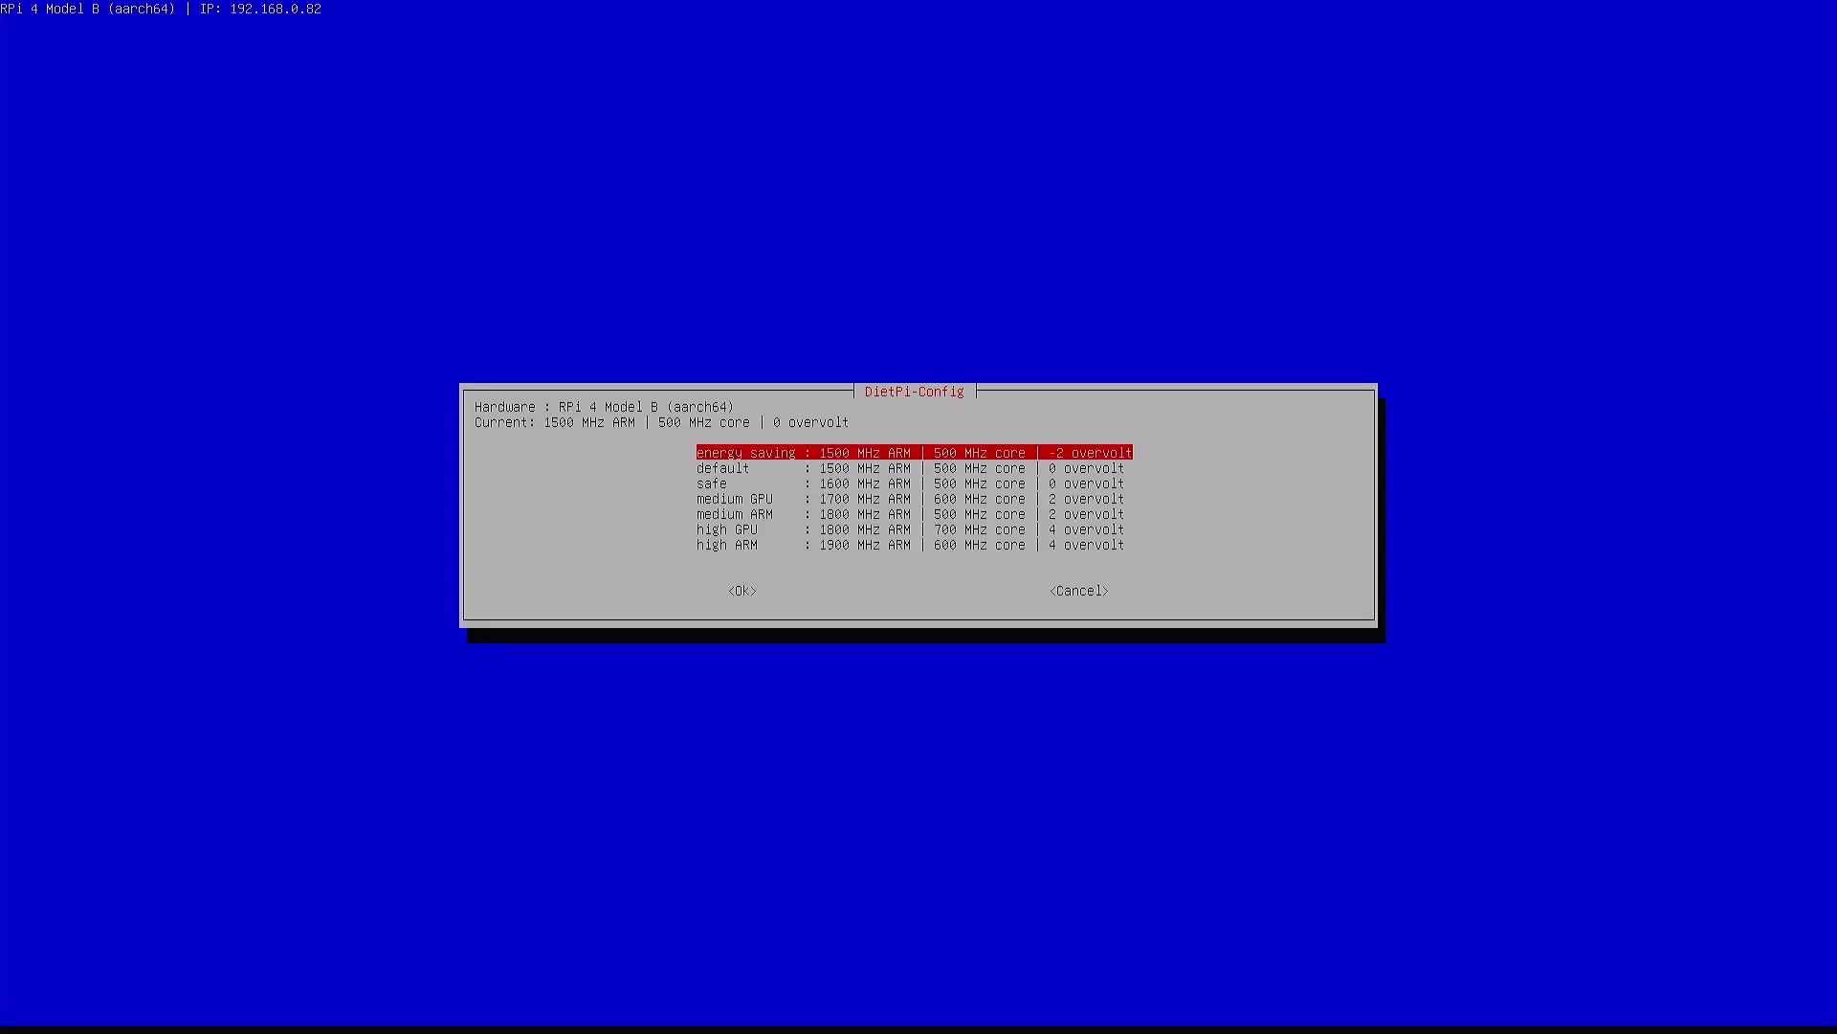
{"action": "key", "text": "Down"}
{"action": "key", "text": "Down"}
{"action": "key", "text": "Down"}
{"action": "key", "text": "Down"}
{"action": "key", "text": "Down"}
{"action": "key", "text": "Down"}
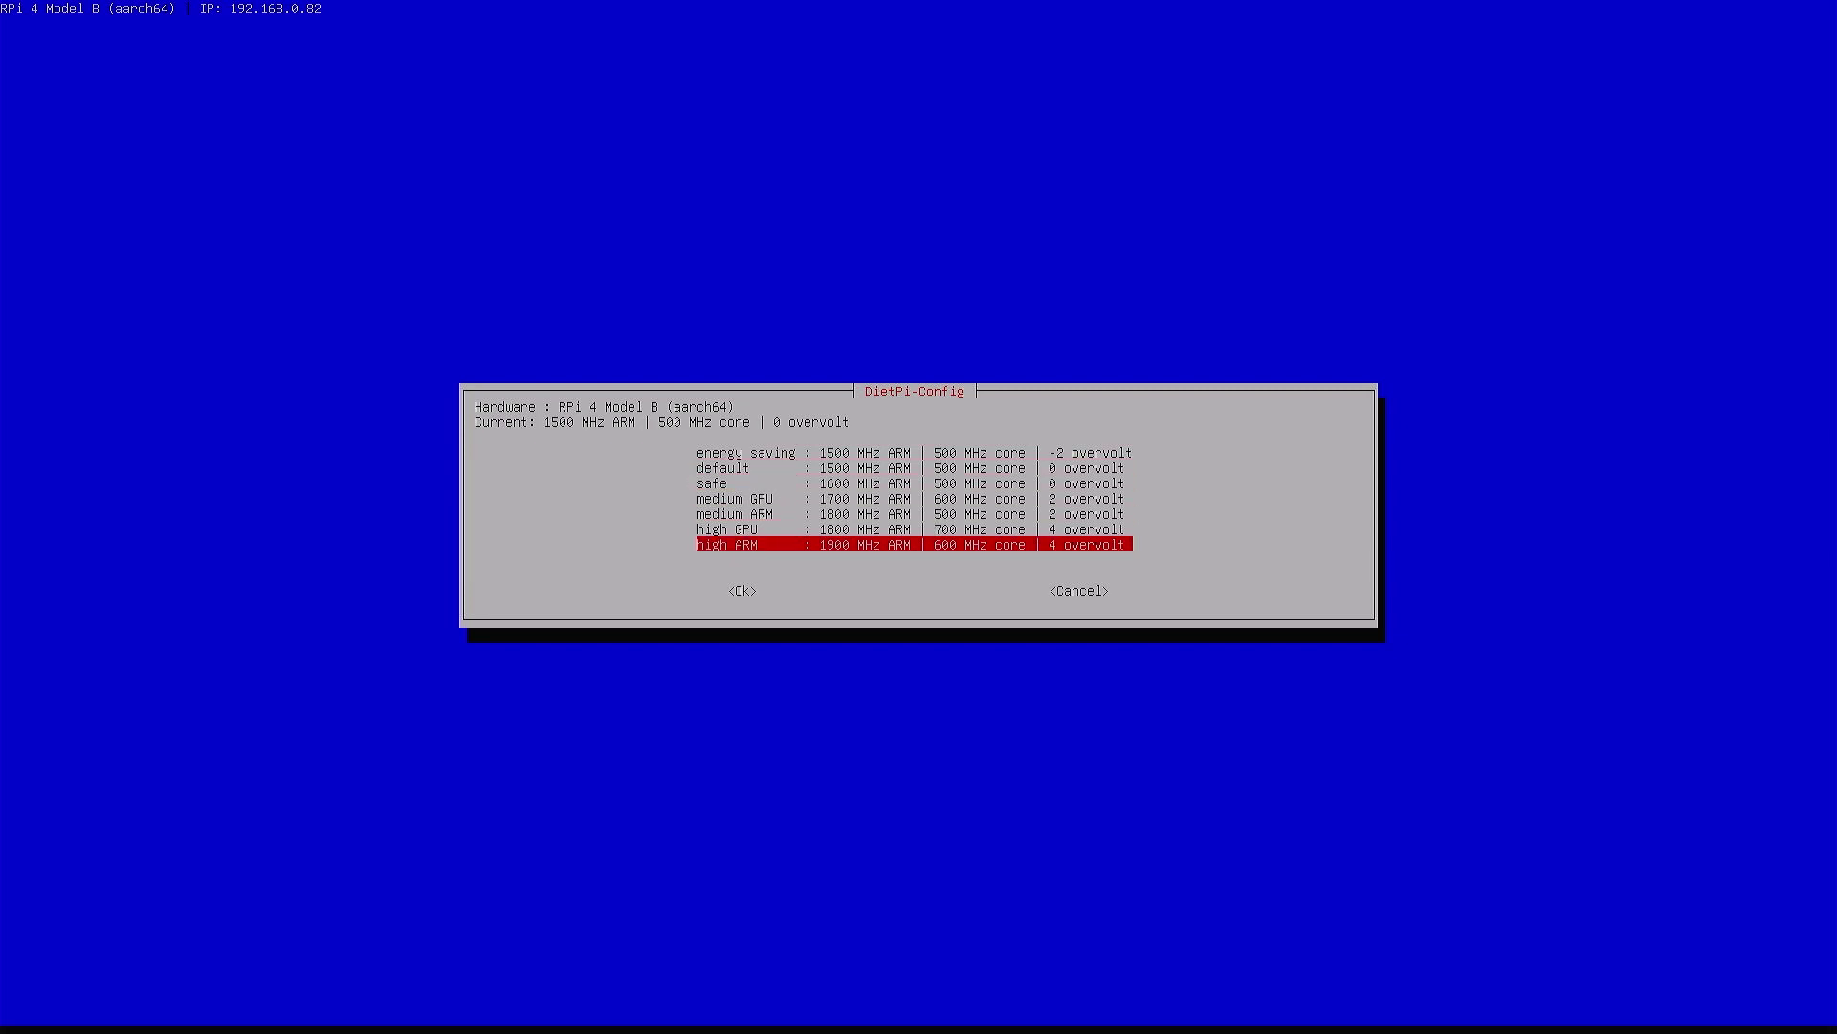
{"action": "key", "text": "Return"}
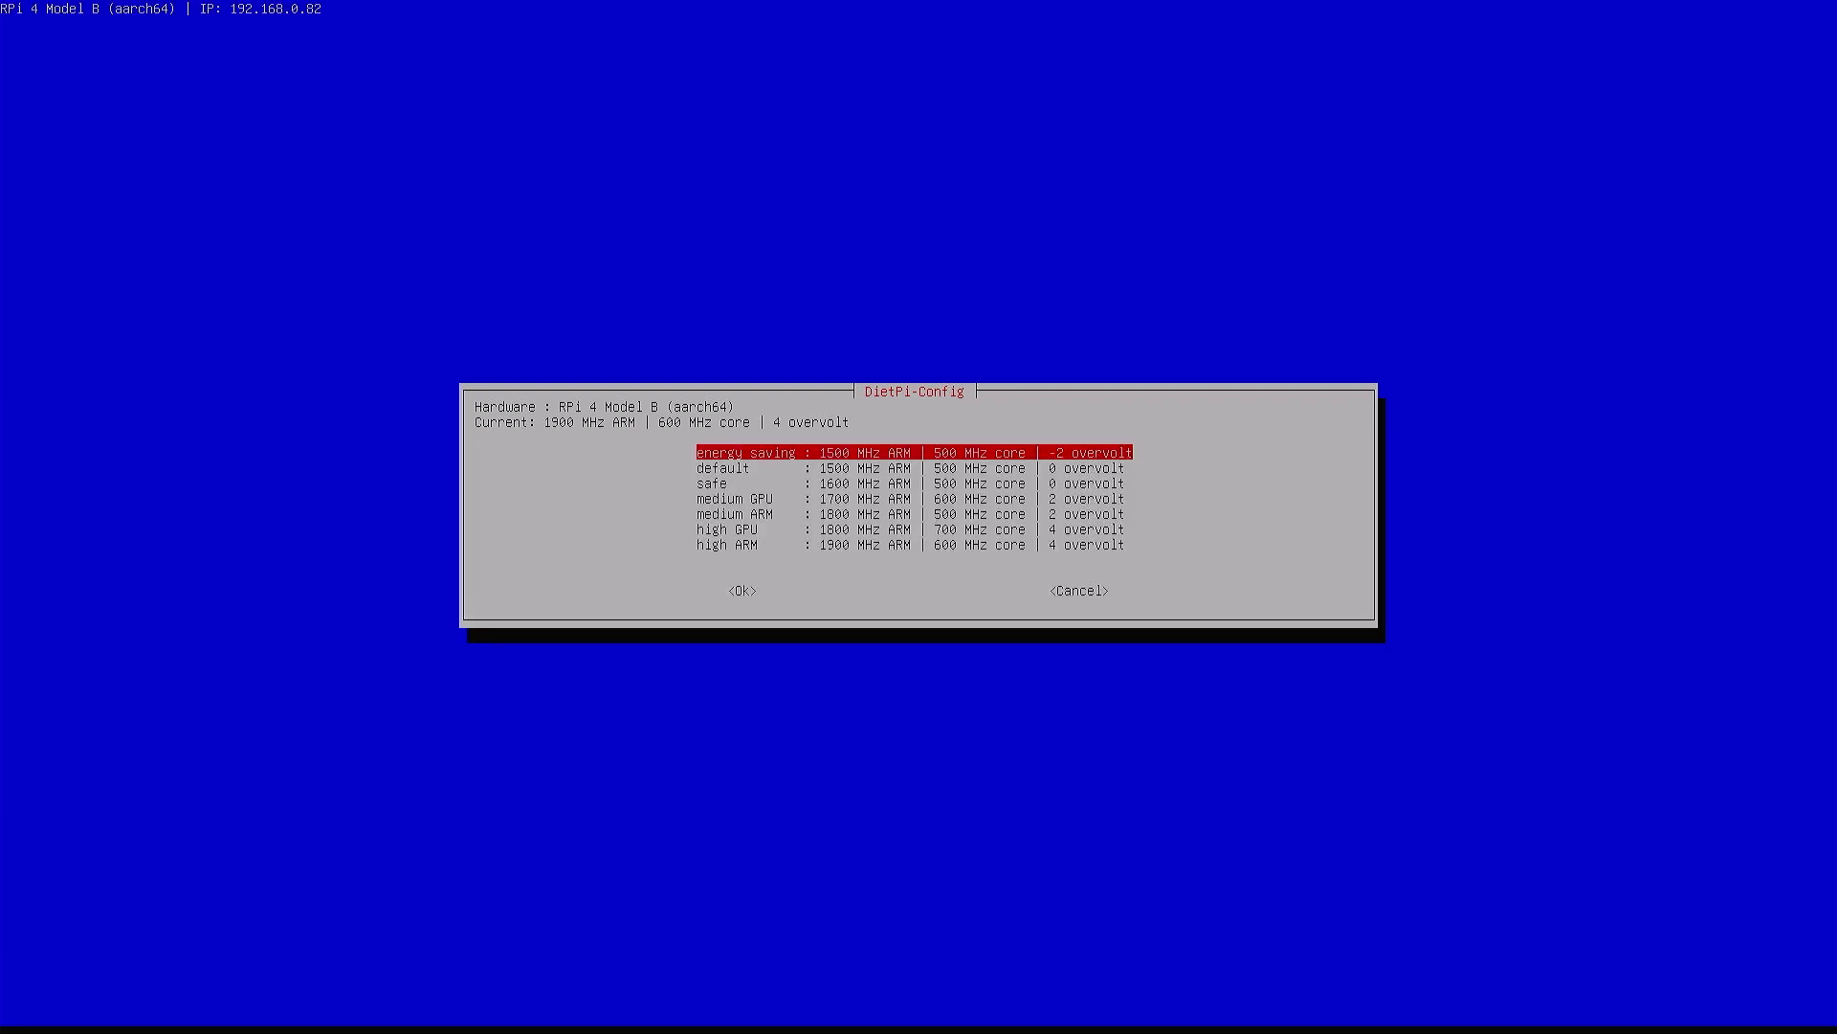
{"action": "key", "text": "Tab"}
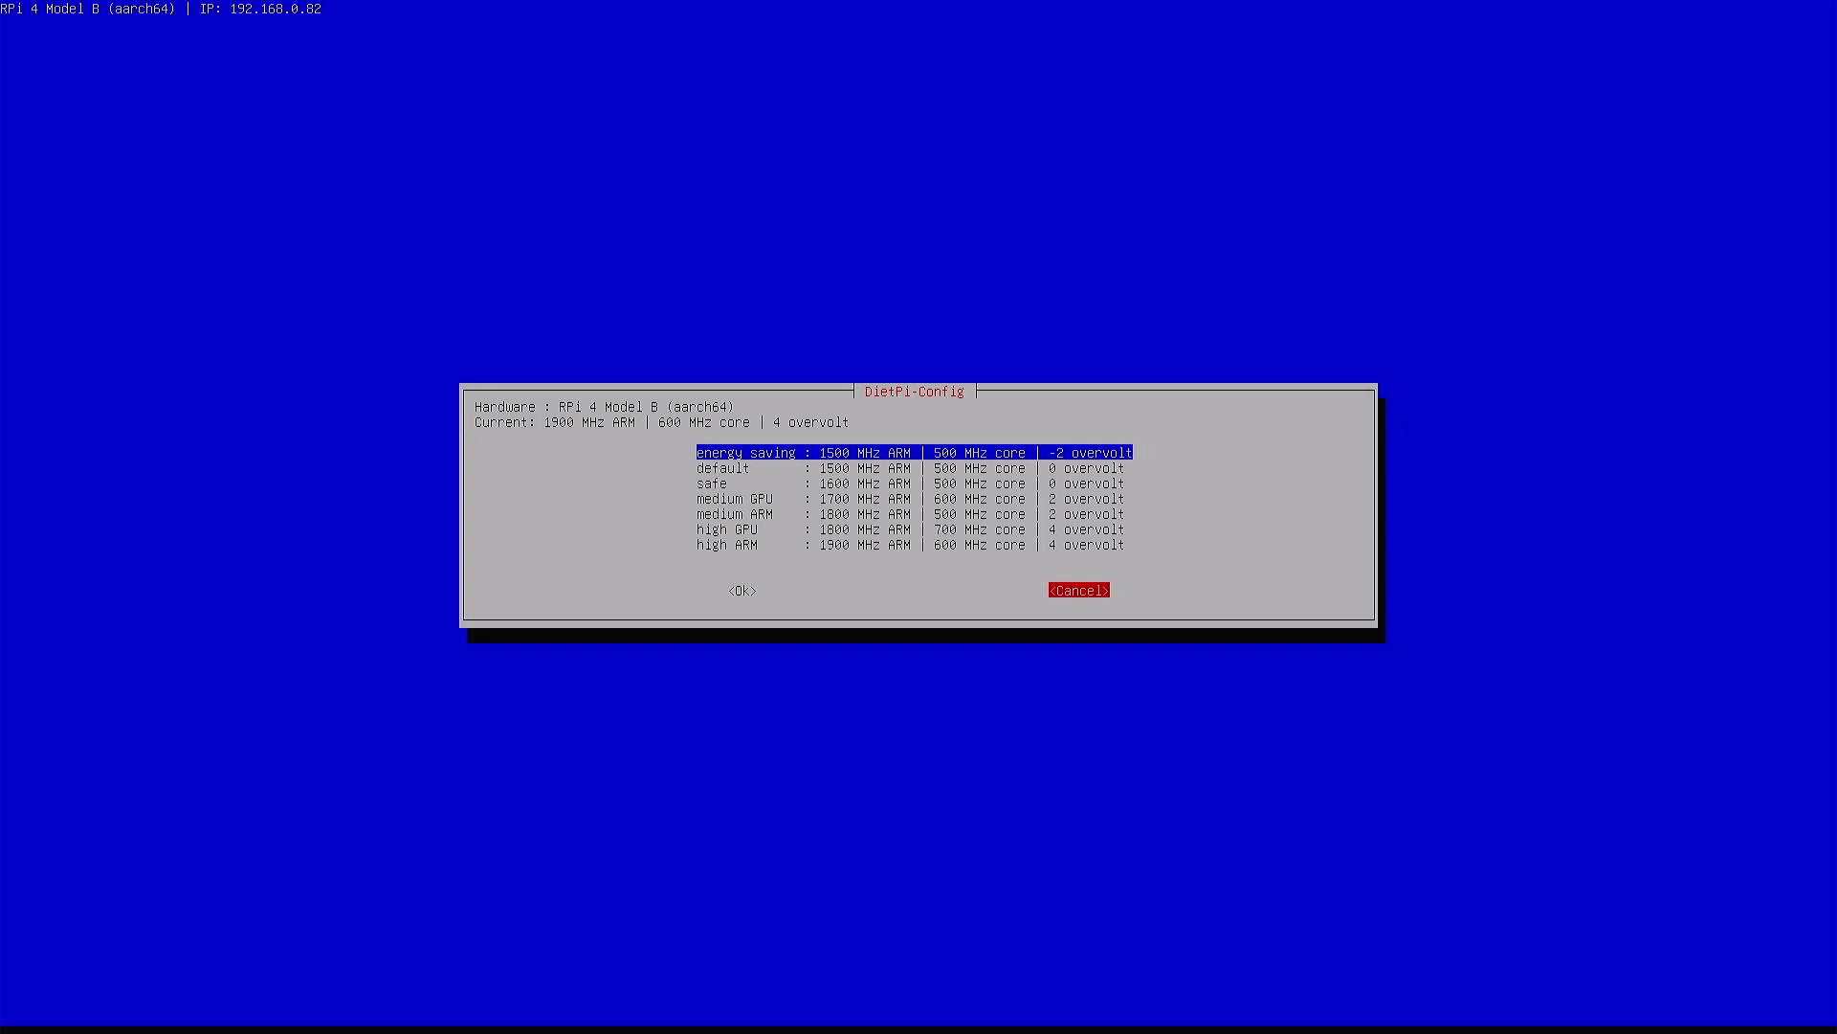
{"action": "key", "text": "Return"}
{"action": "key", "text": "Down"}
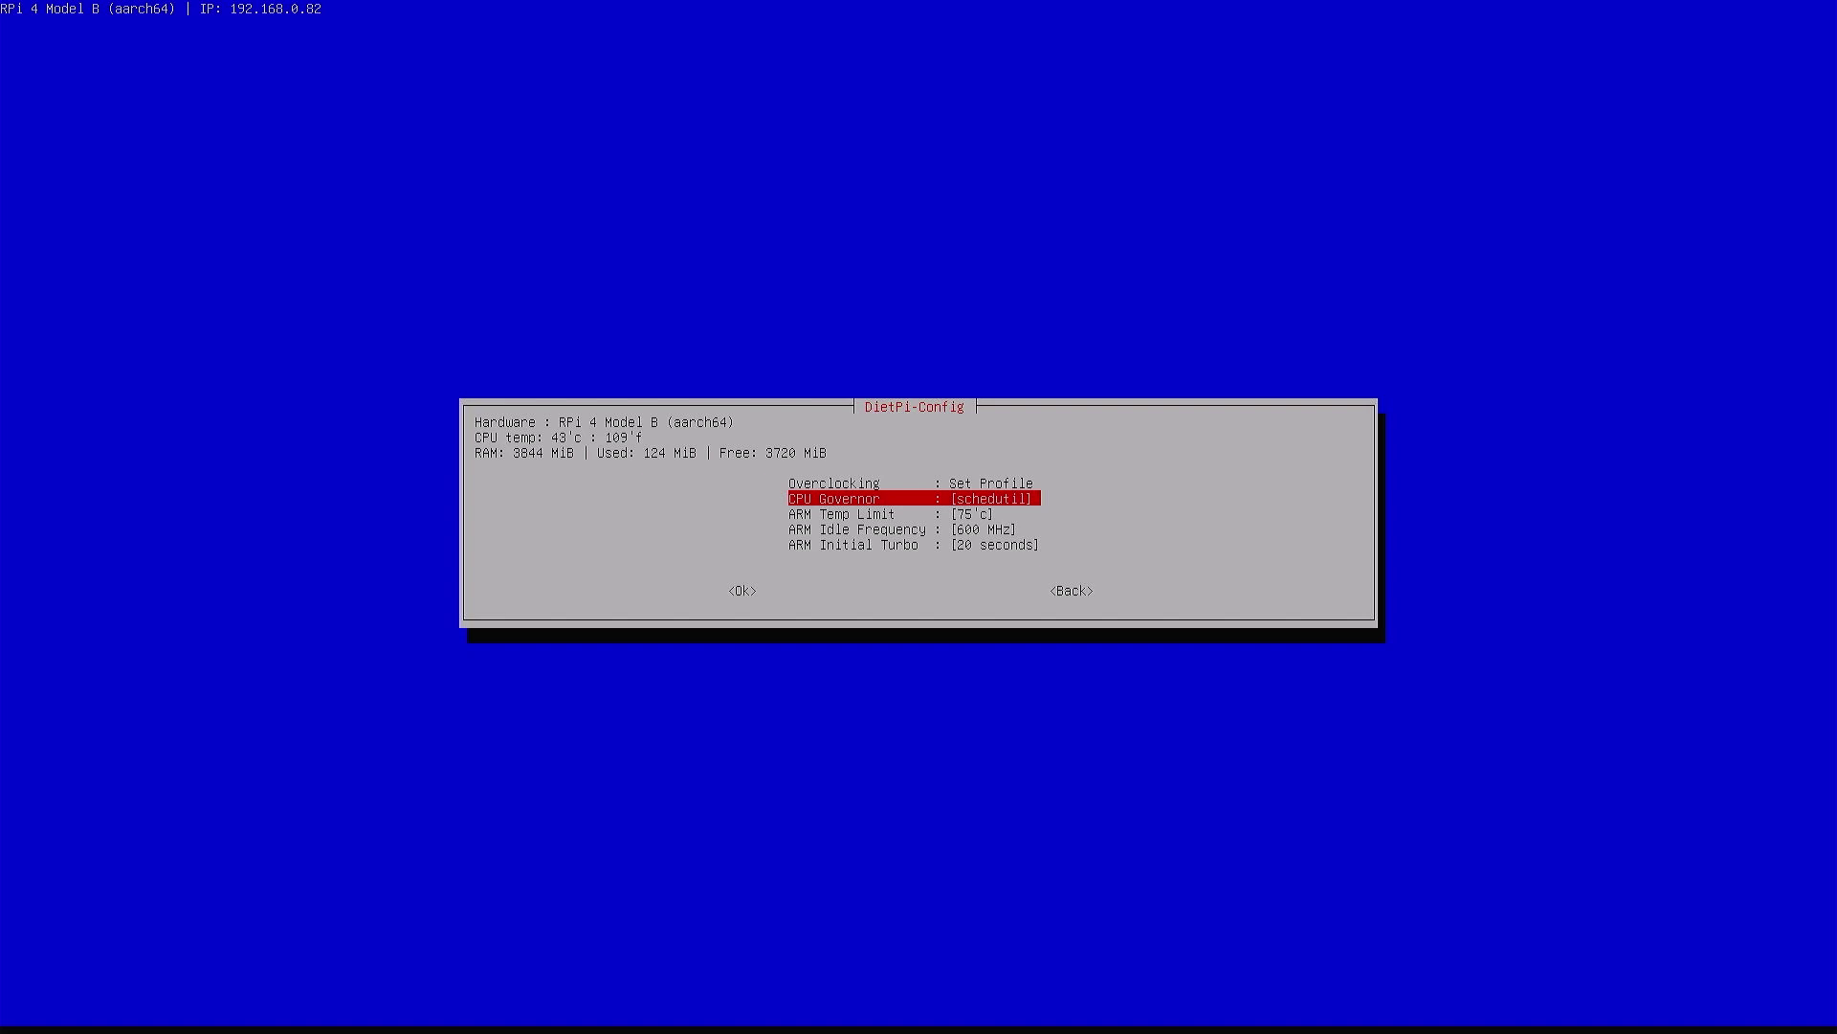
Review the overclocking profile and CPU Governor settings without changing them
{"action": "key", "text": "Down"}
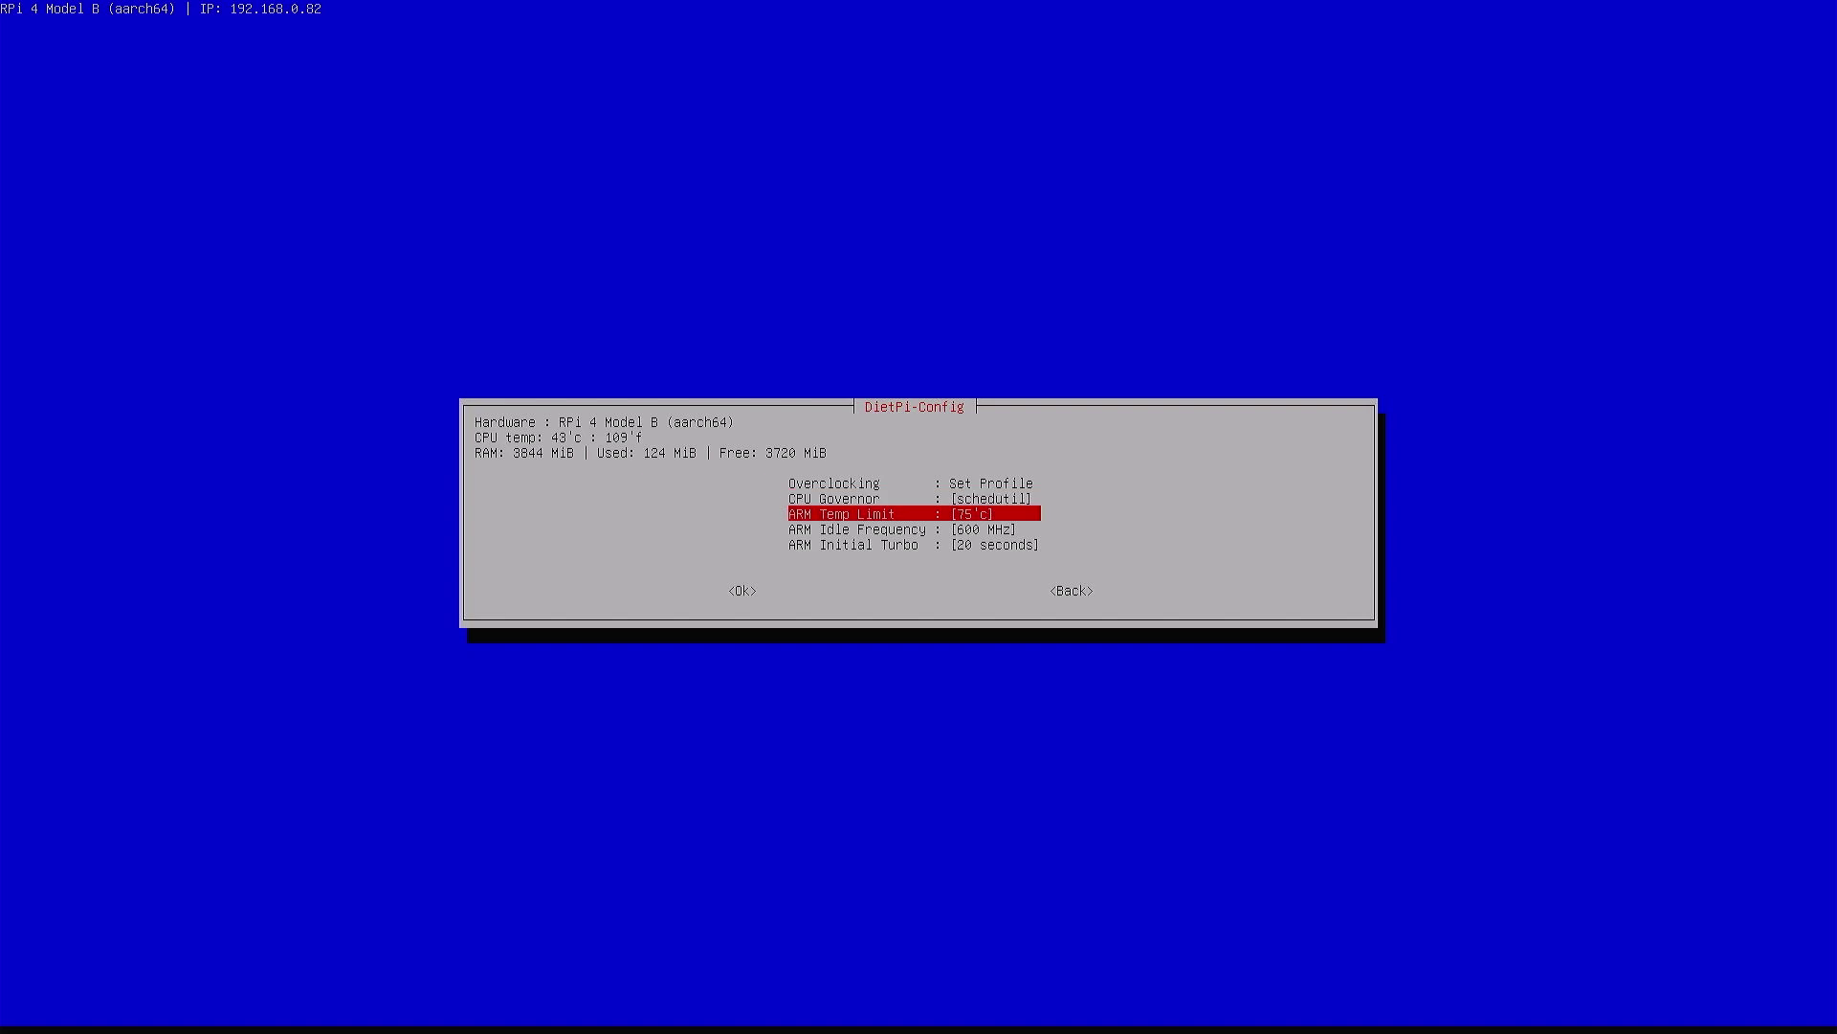
{"action": "key", "text": "Up"}
{"action": "key", "text": "Up"}
{"action": "key", "text": "Return"}
{"action": "key", "text": "Return"}
{"action": "key", "text": "Tab"}
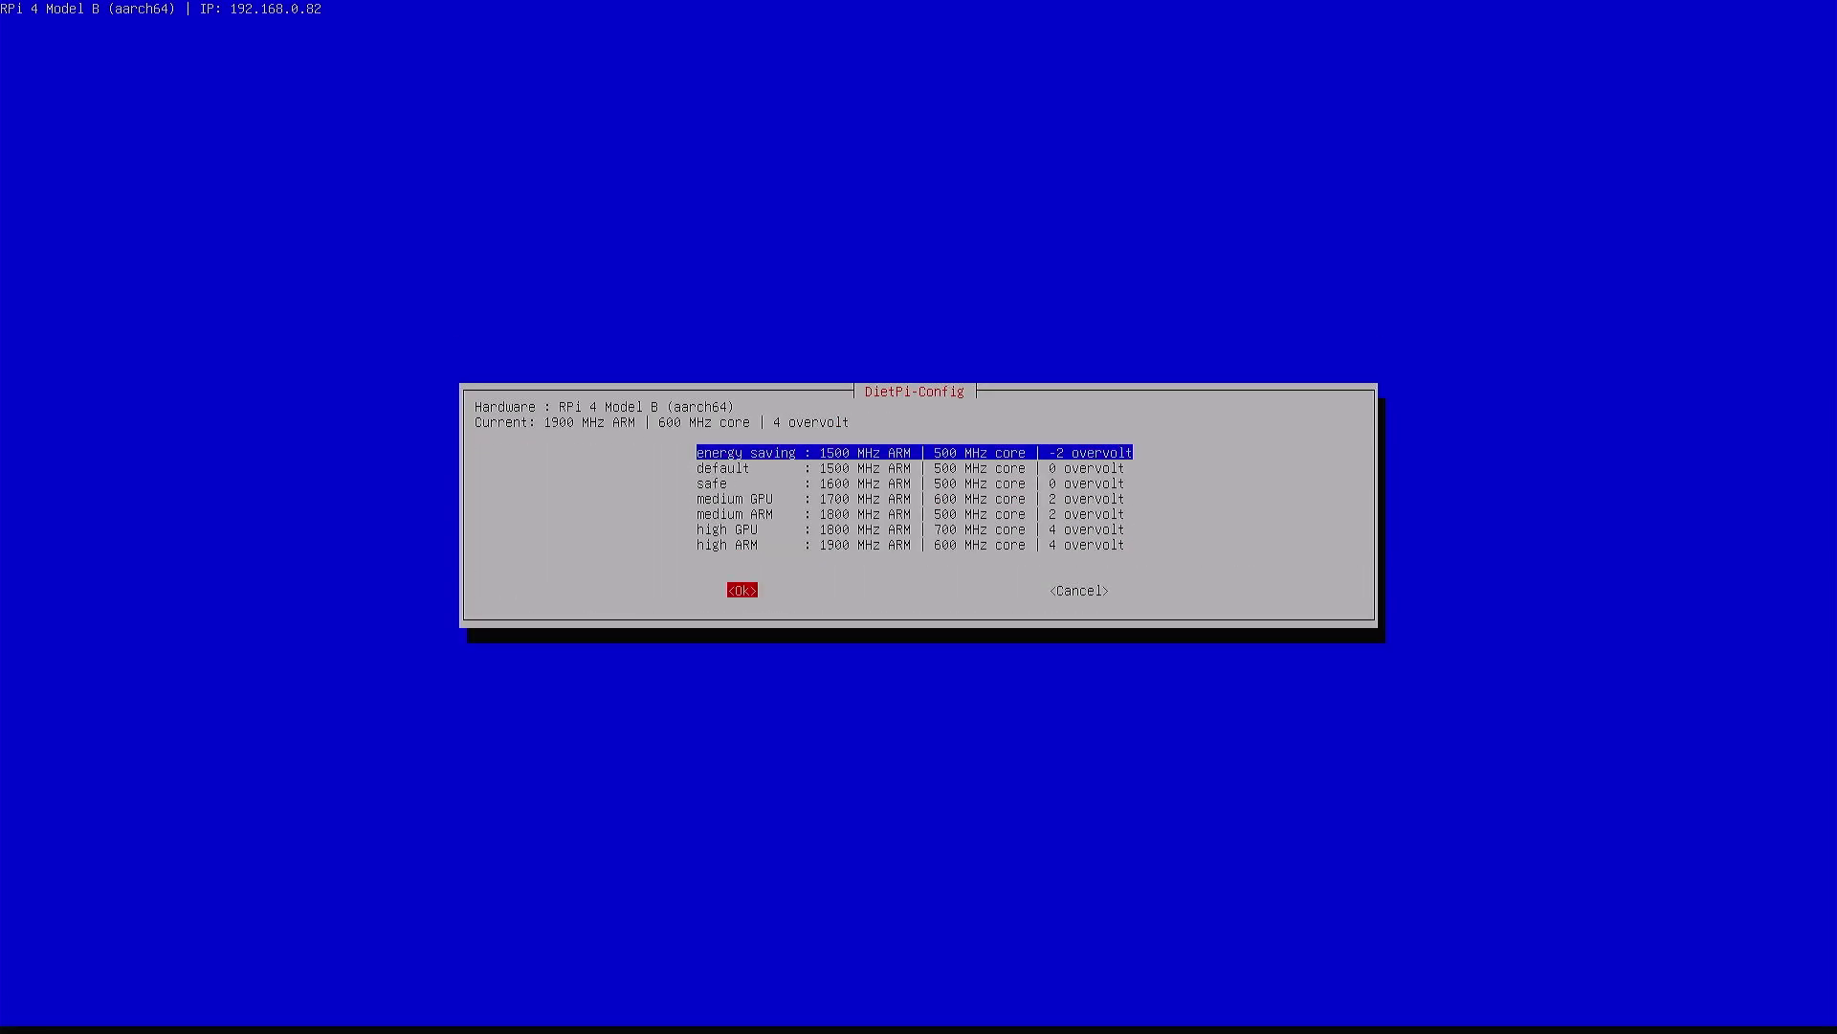
{"action": "key", "text": "Tab"}
{"action": "key", "text": "Tab"}
{"action": "key", "text": "Tab"}
{"action": "key", "text": "Tab"}
{"action": "key", "text": "Return"}
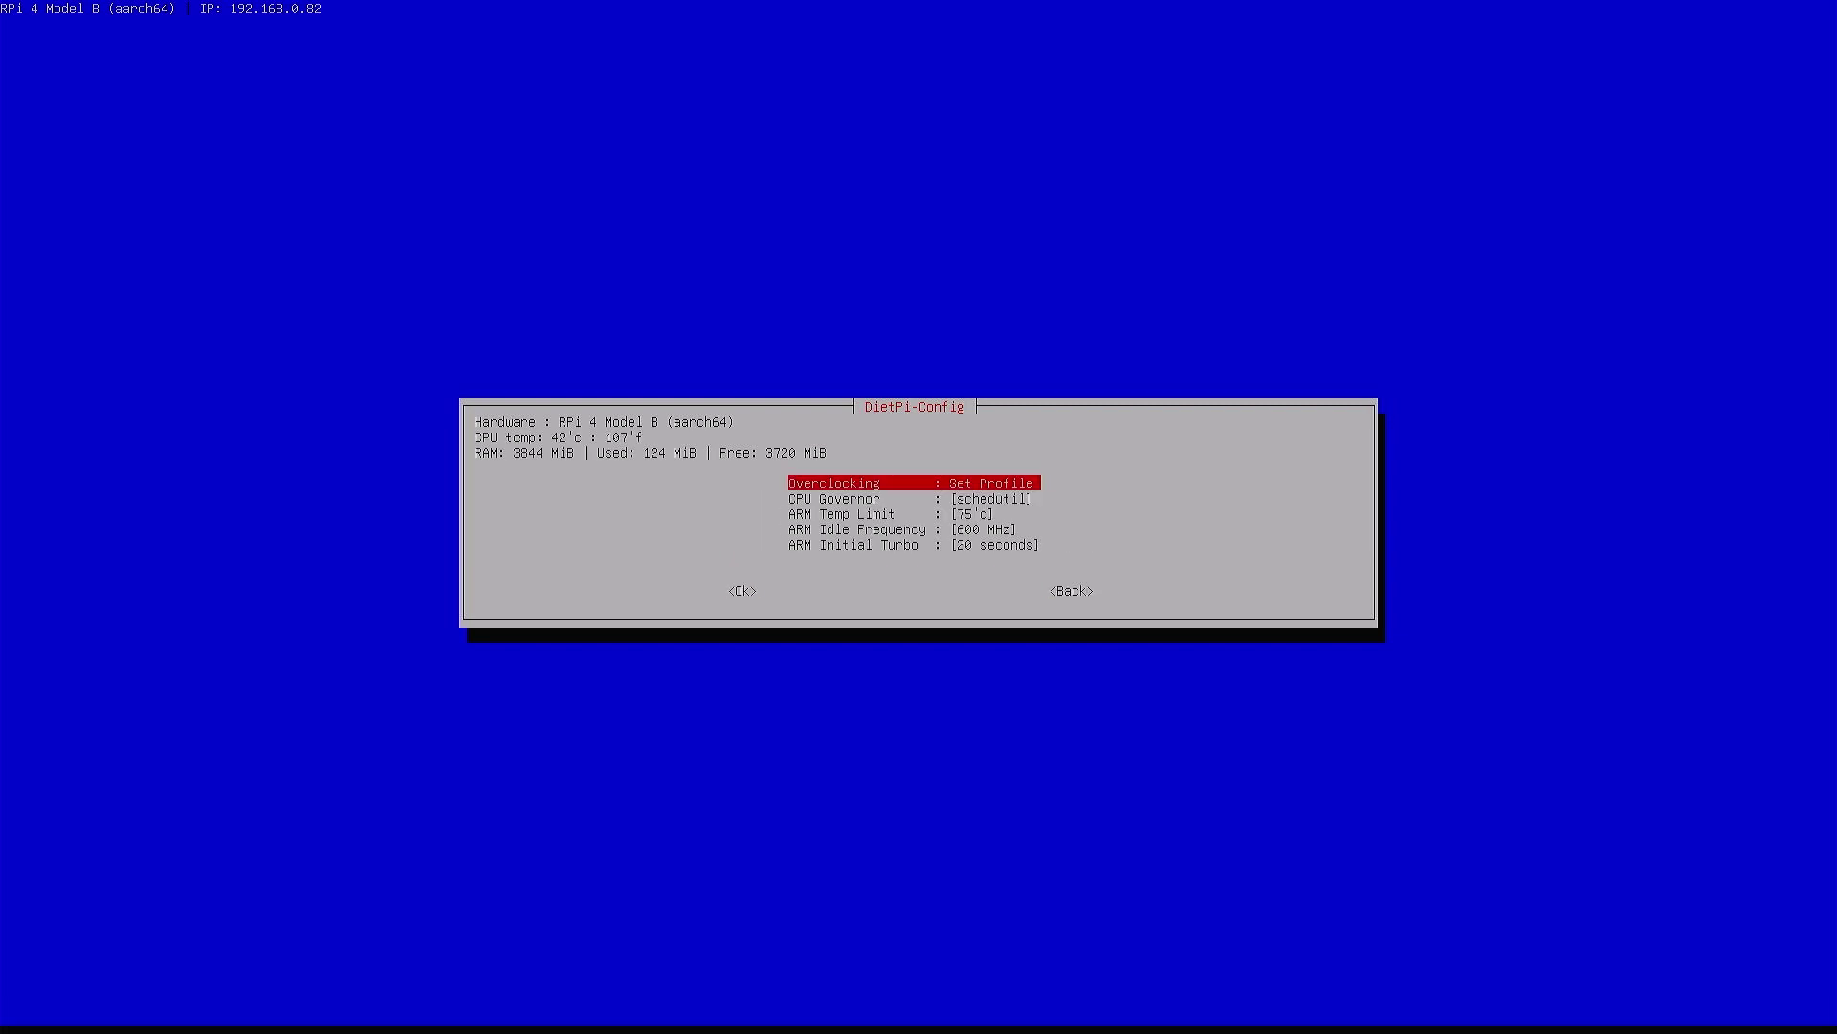
{"action": "key", "text": "Down"}
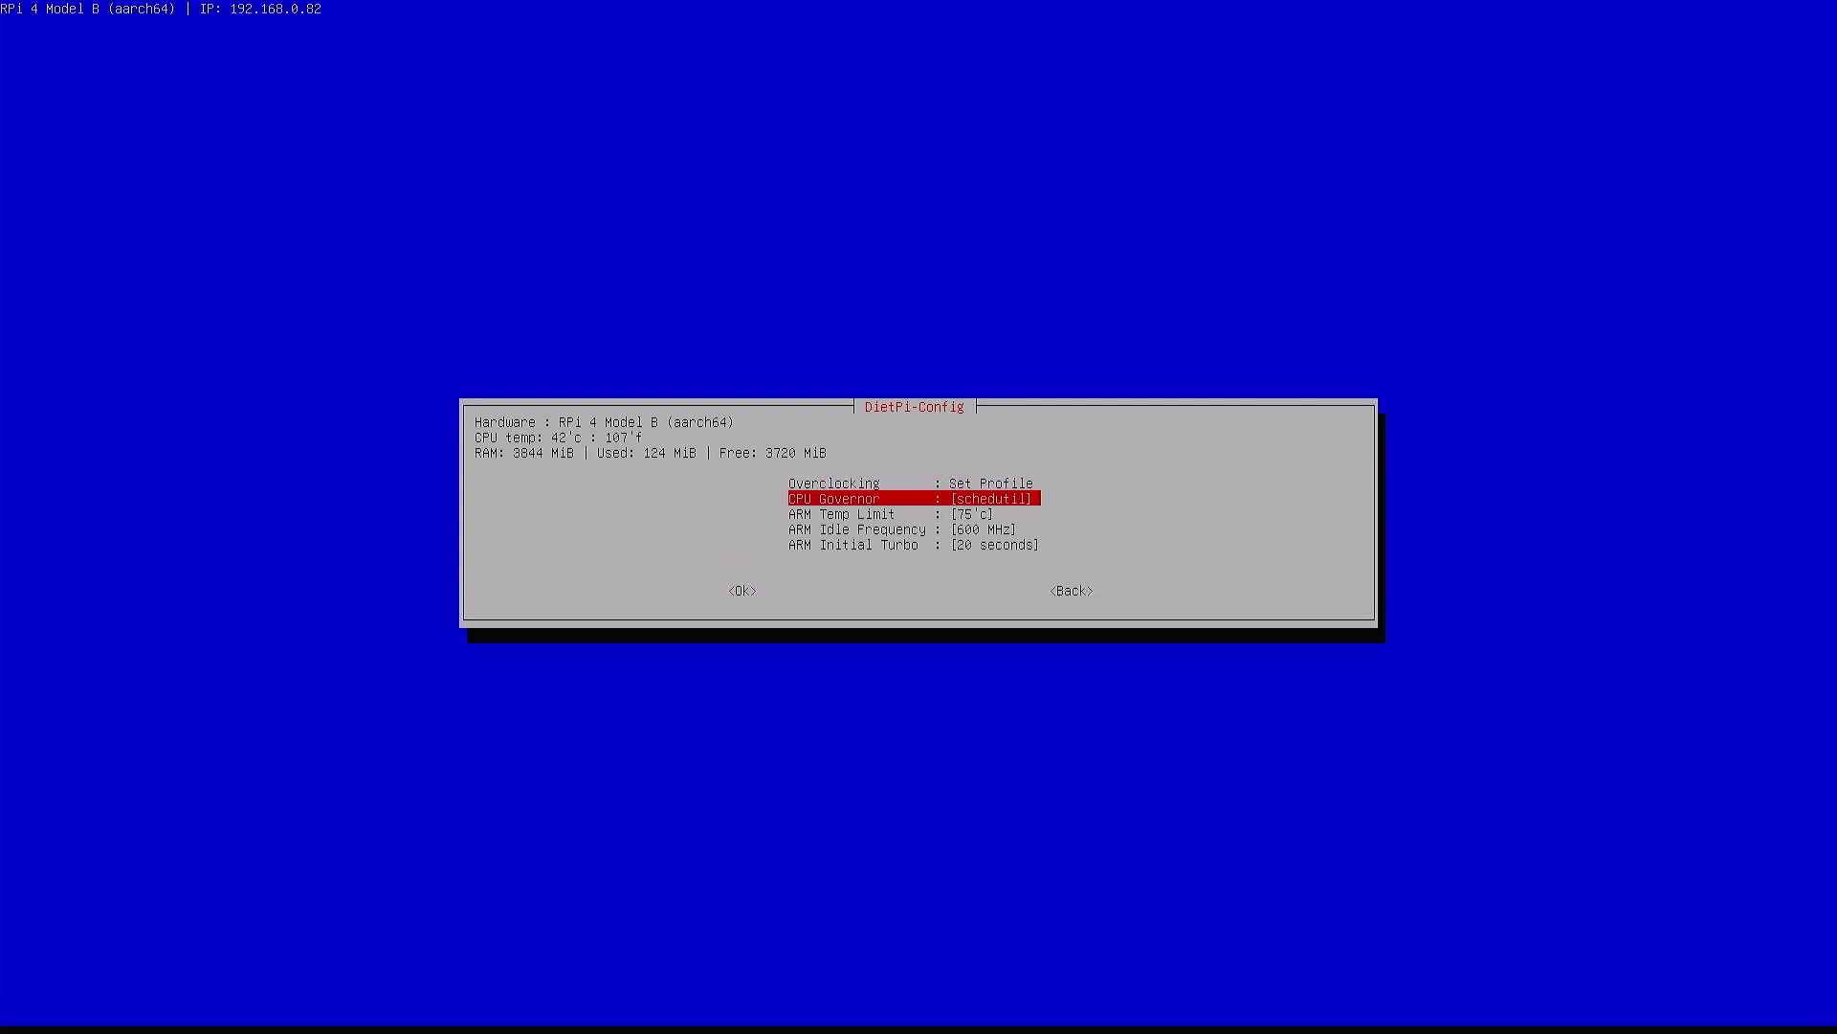
{"action": "key", "text": "Tab"}
{"action": "key", "text": "Tab"}
{"action": "key", "text": "shift+Tab"}
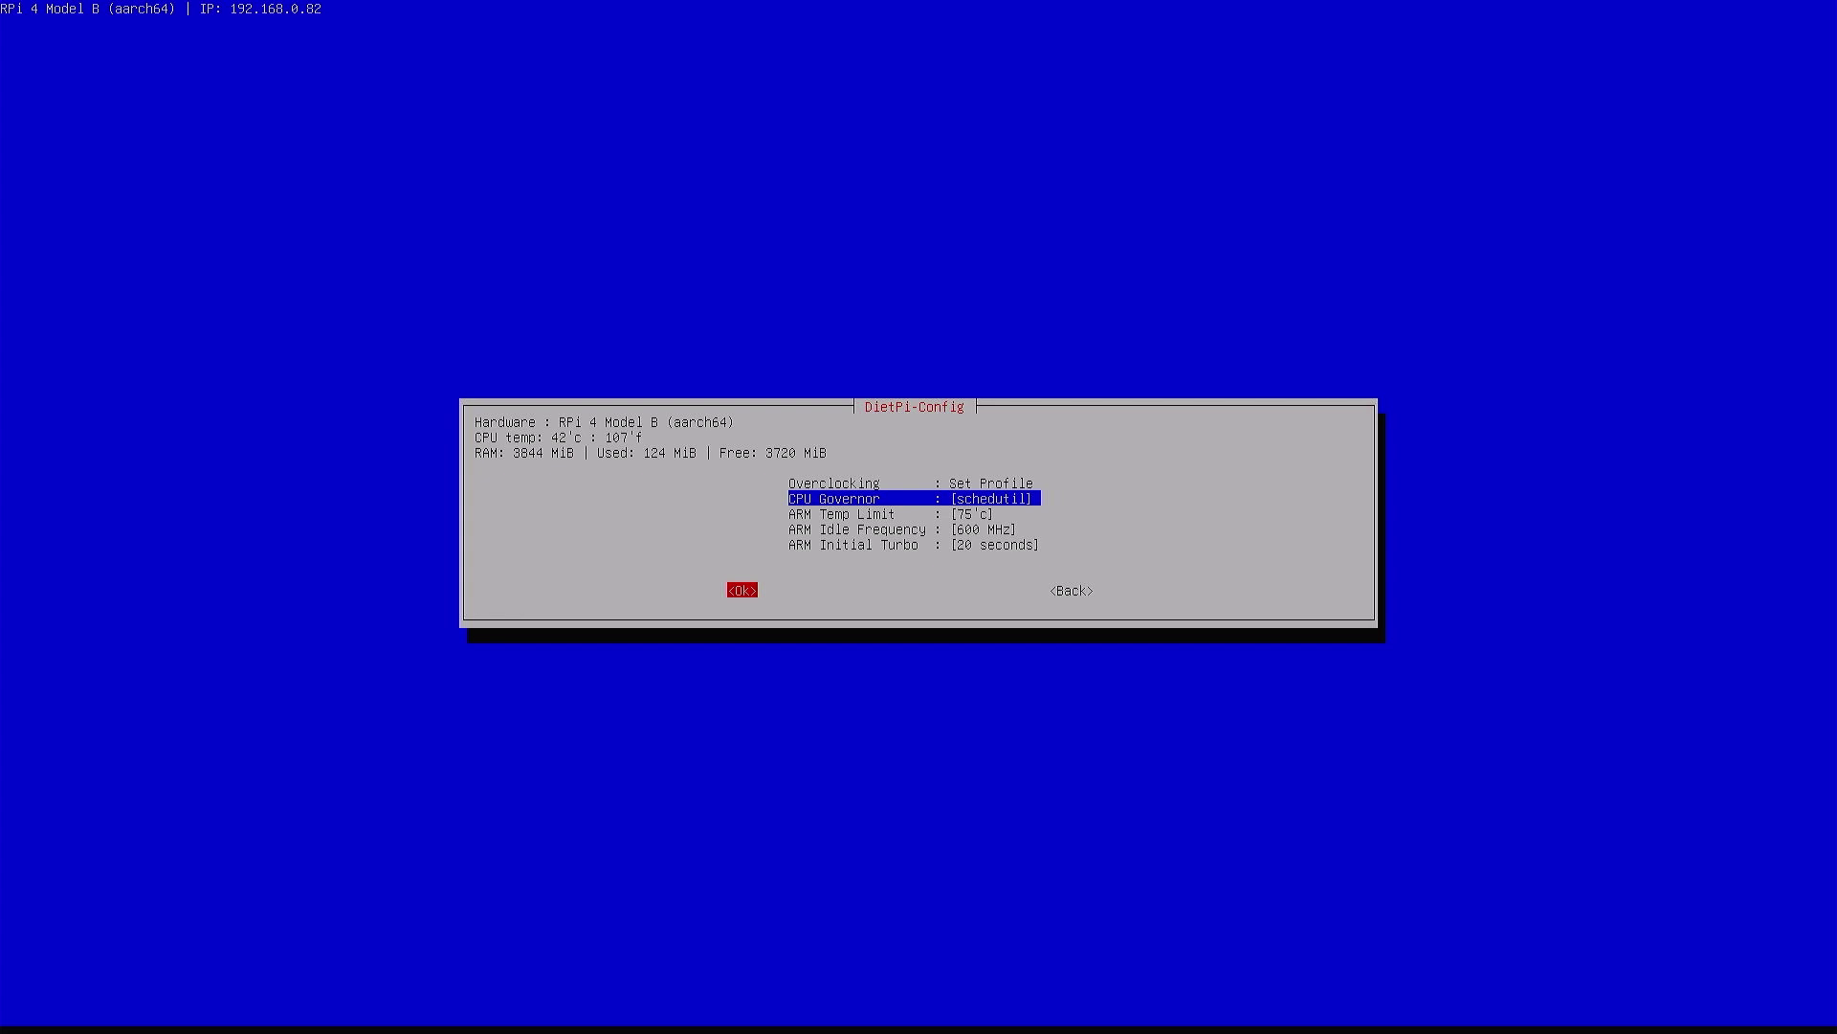
{"action": "key", "text": "shift+Tab"}
Set ARM Idle Frequency to 300 MHz and ARM Initial Turbo to 60 seconds
{"action": "key", "text": "Down"}
{"action": "key", "text": "Down"}
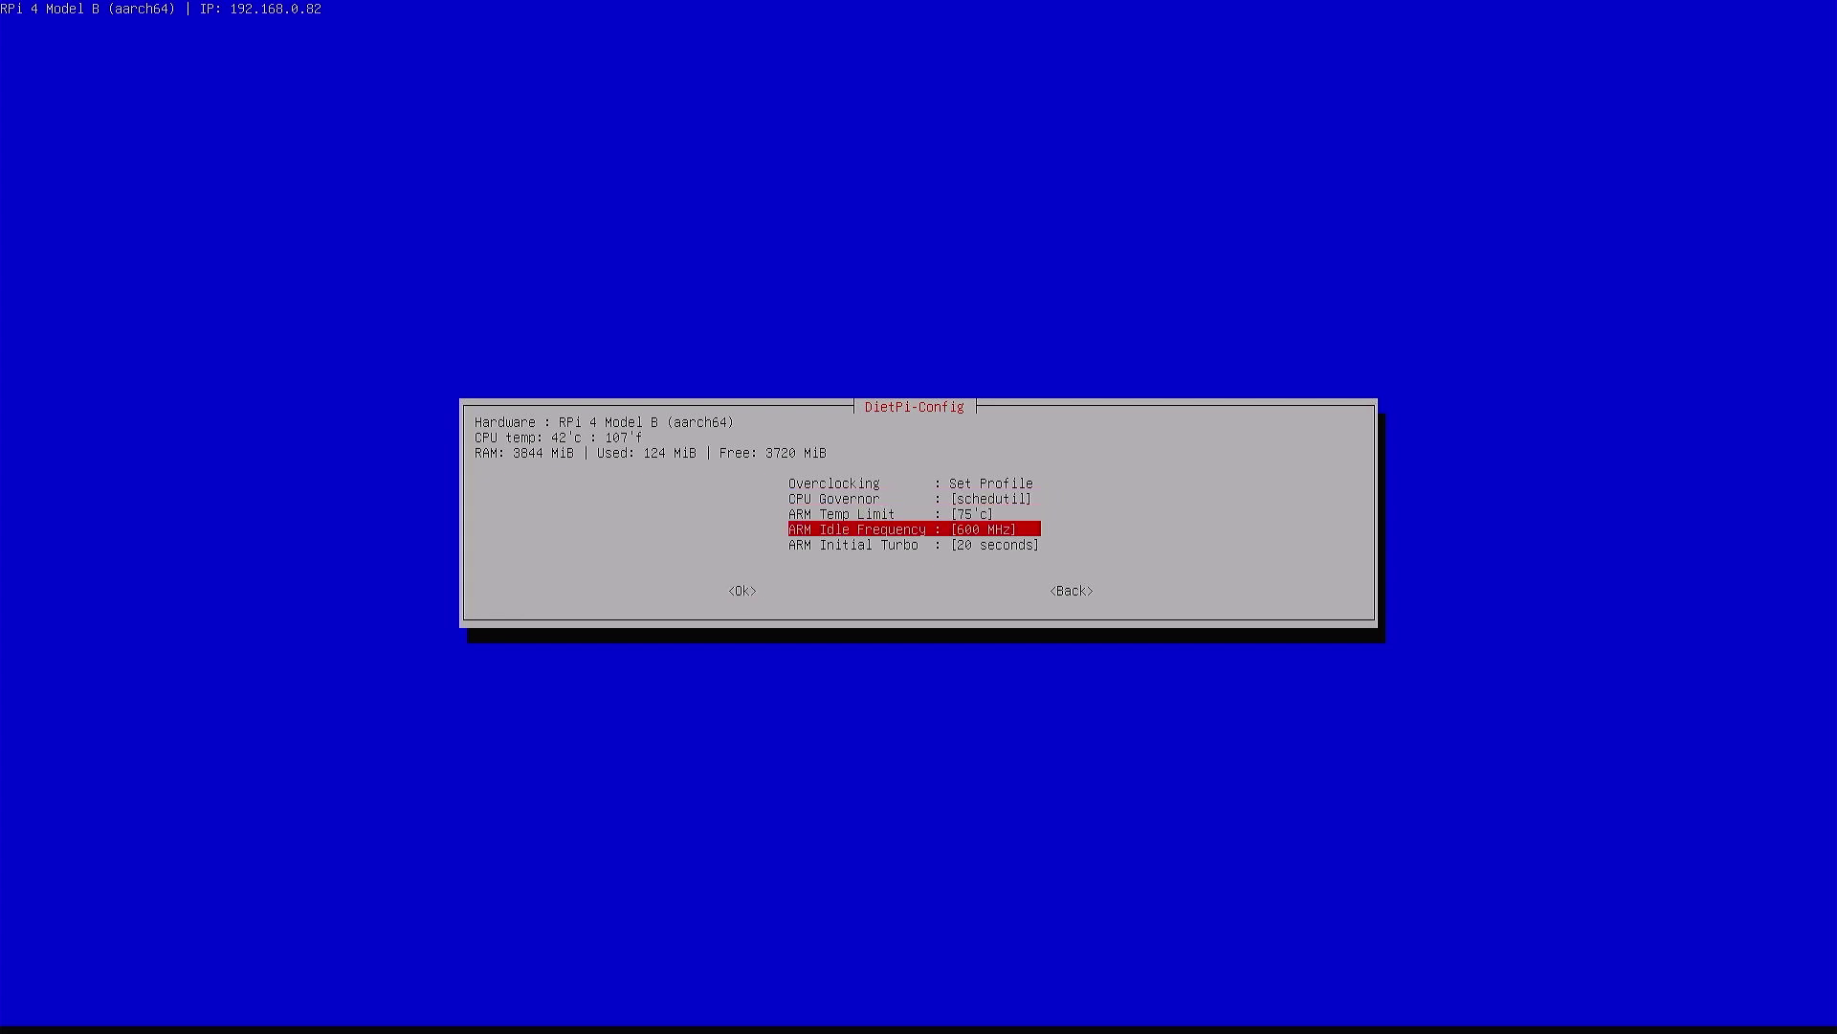
{"action": "key", "text": "Return"}
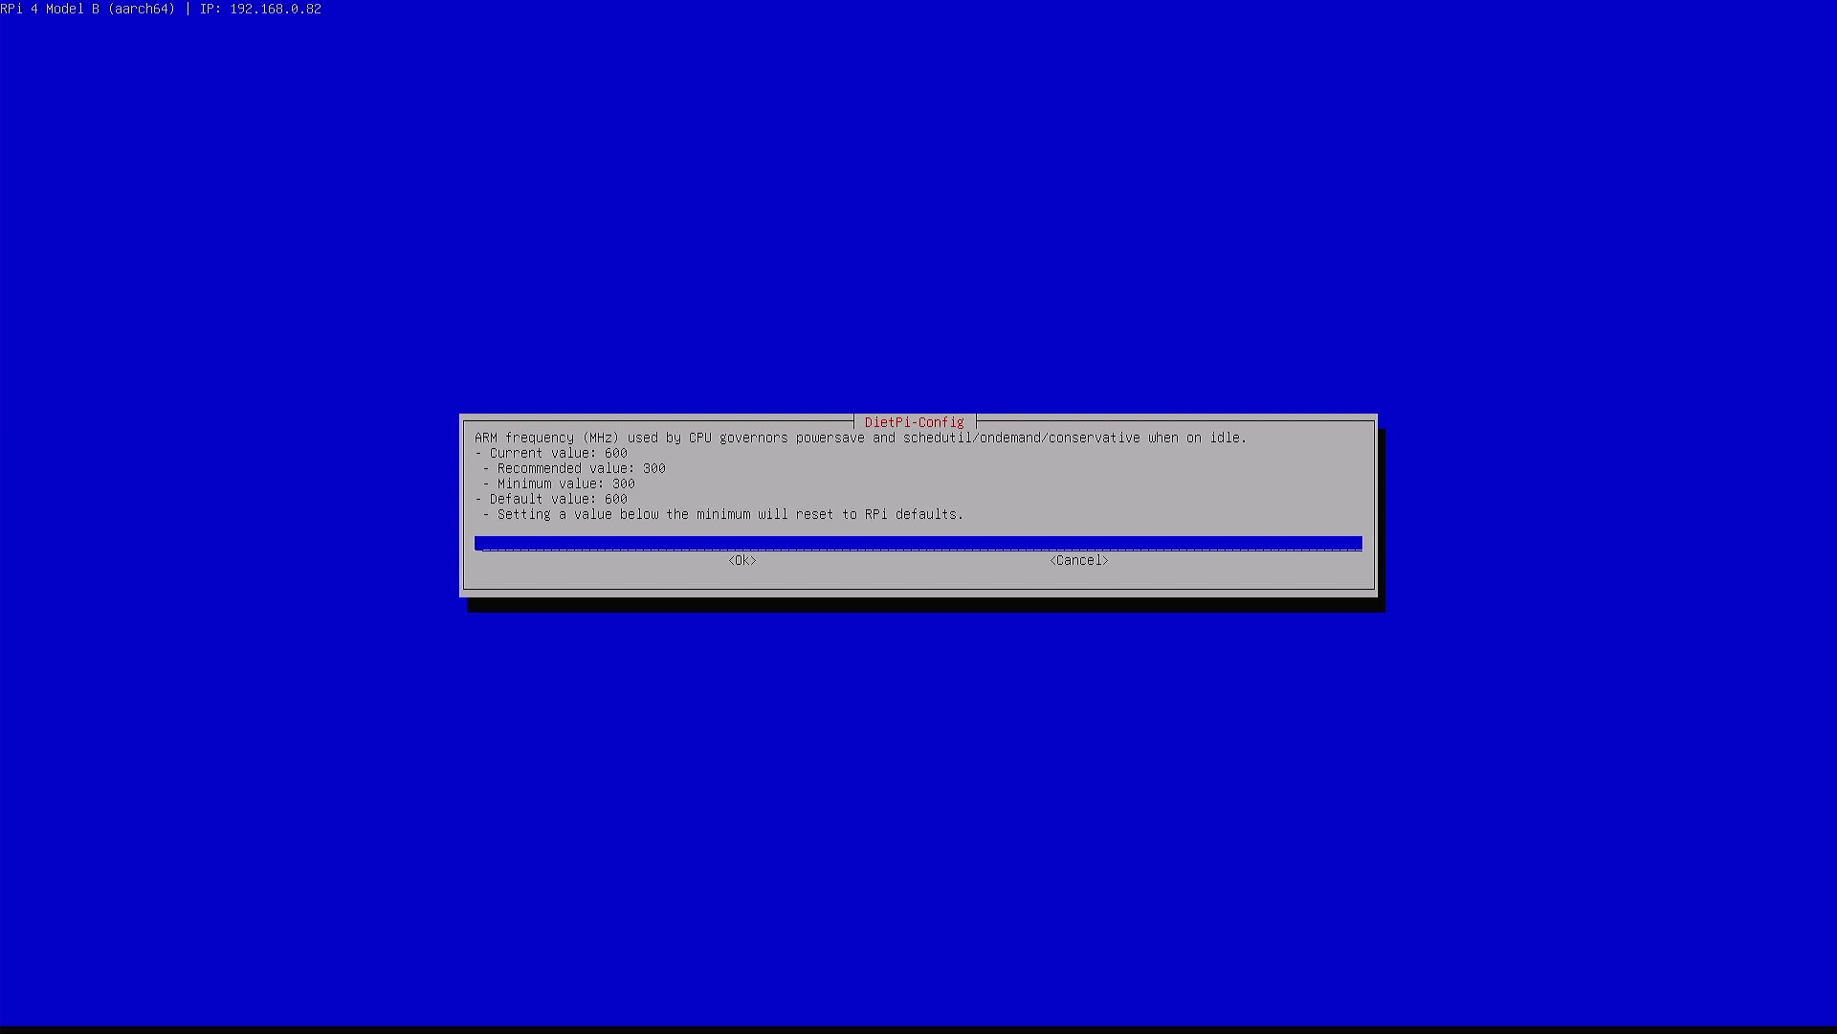
{"action": "key", "text": "Return"}
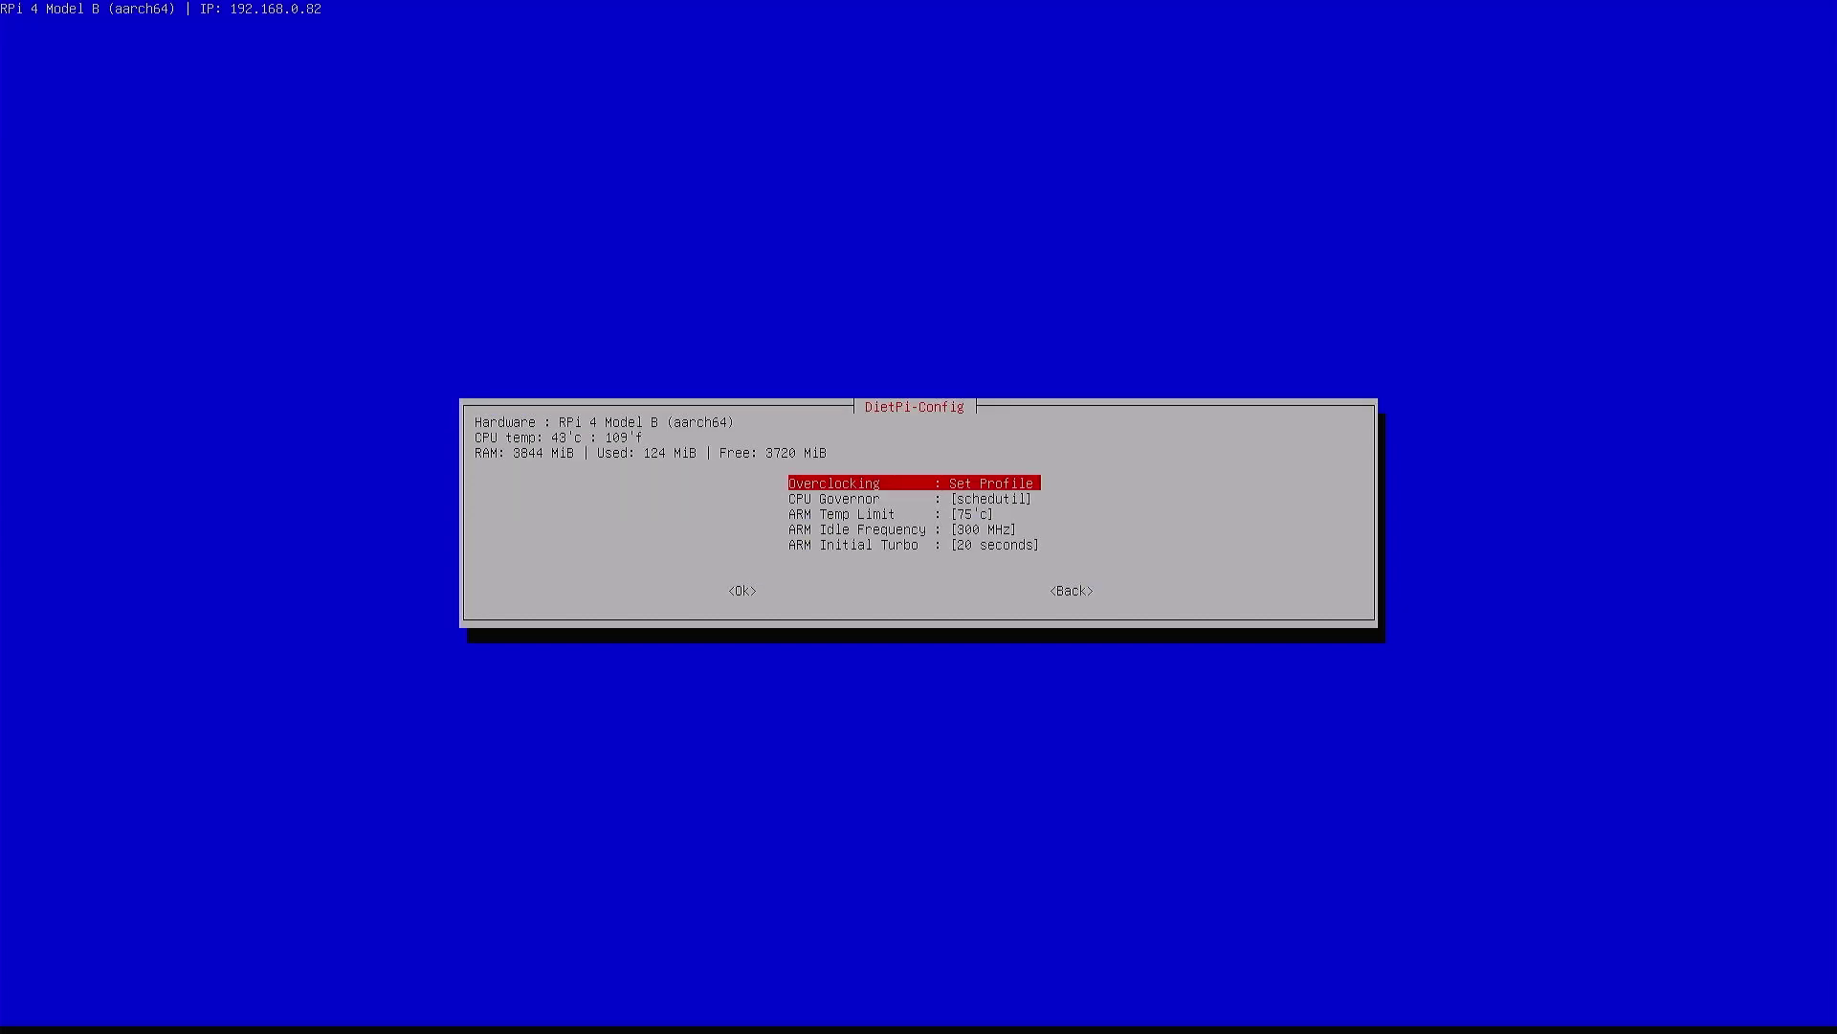
{"action": "key", "text": "Down"}
{"action": "key", "text": "Down"}
{"action": "key", "text": "Down"}
{"action": "key", "text": "Down"}
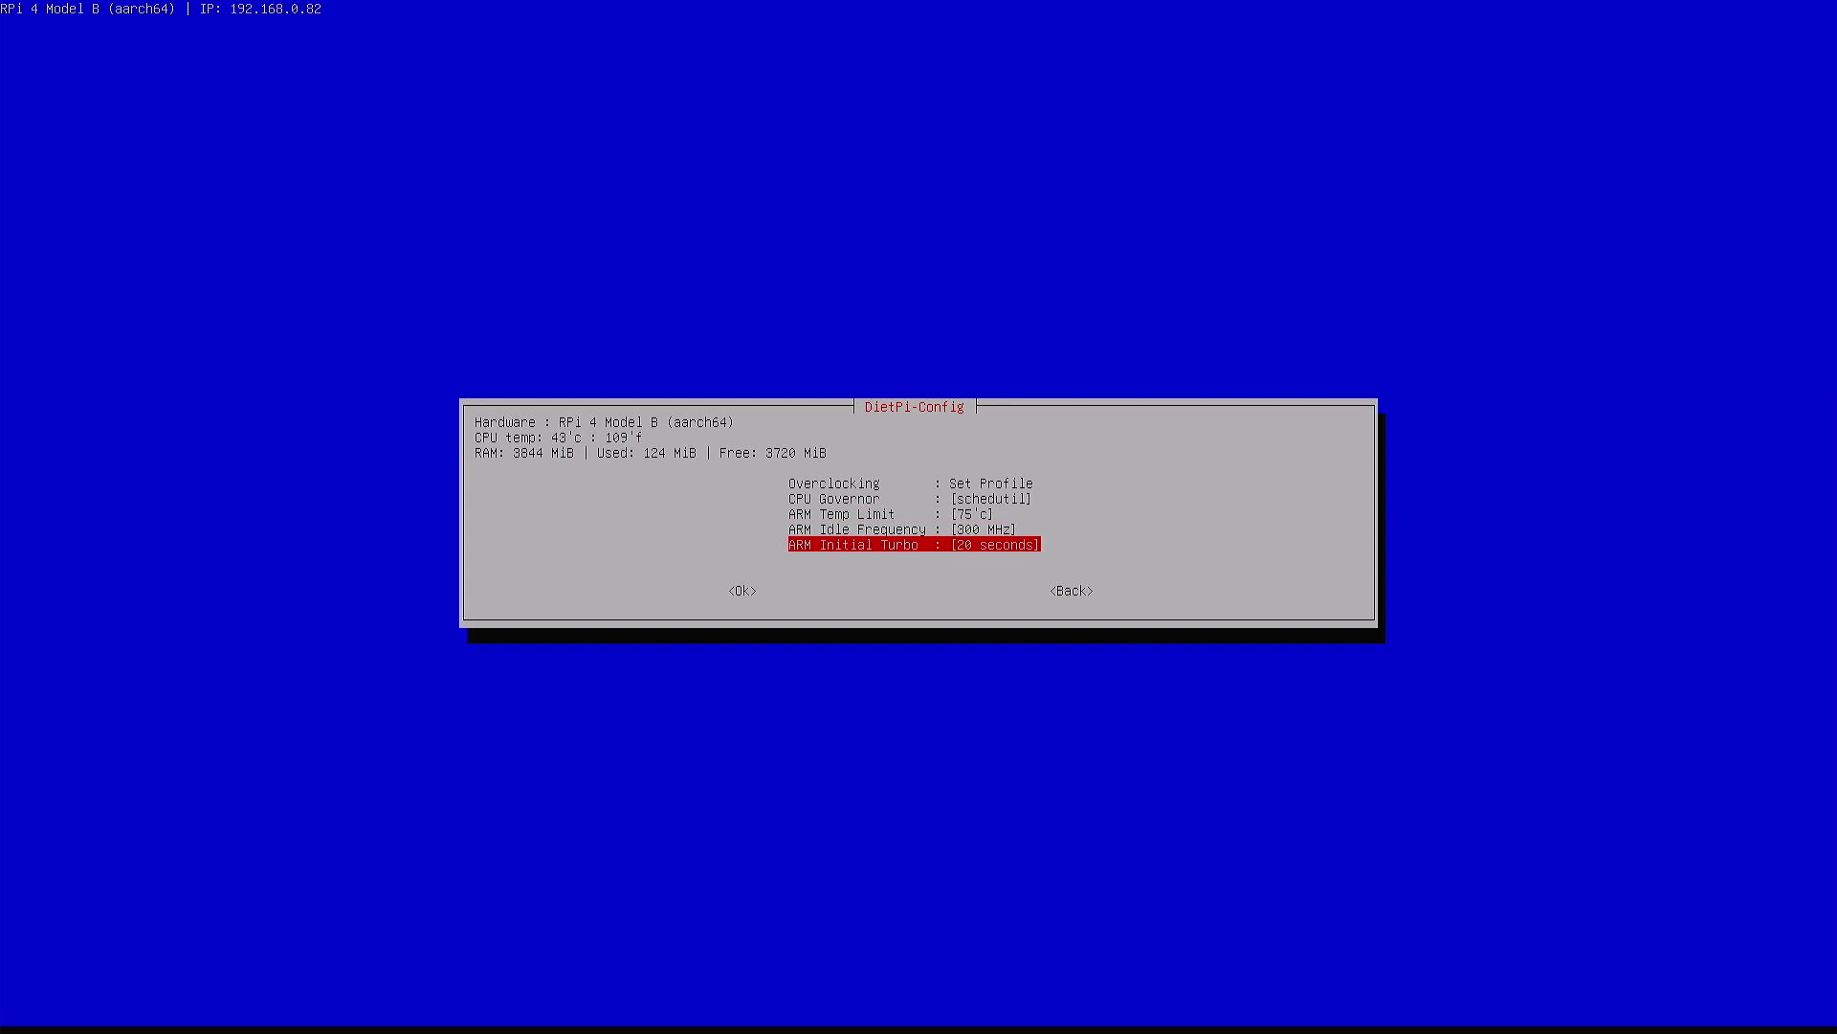
{"action": "key", "text": "Return"}
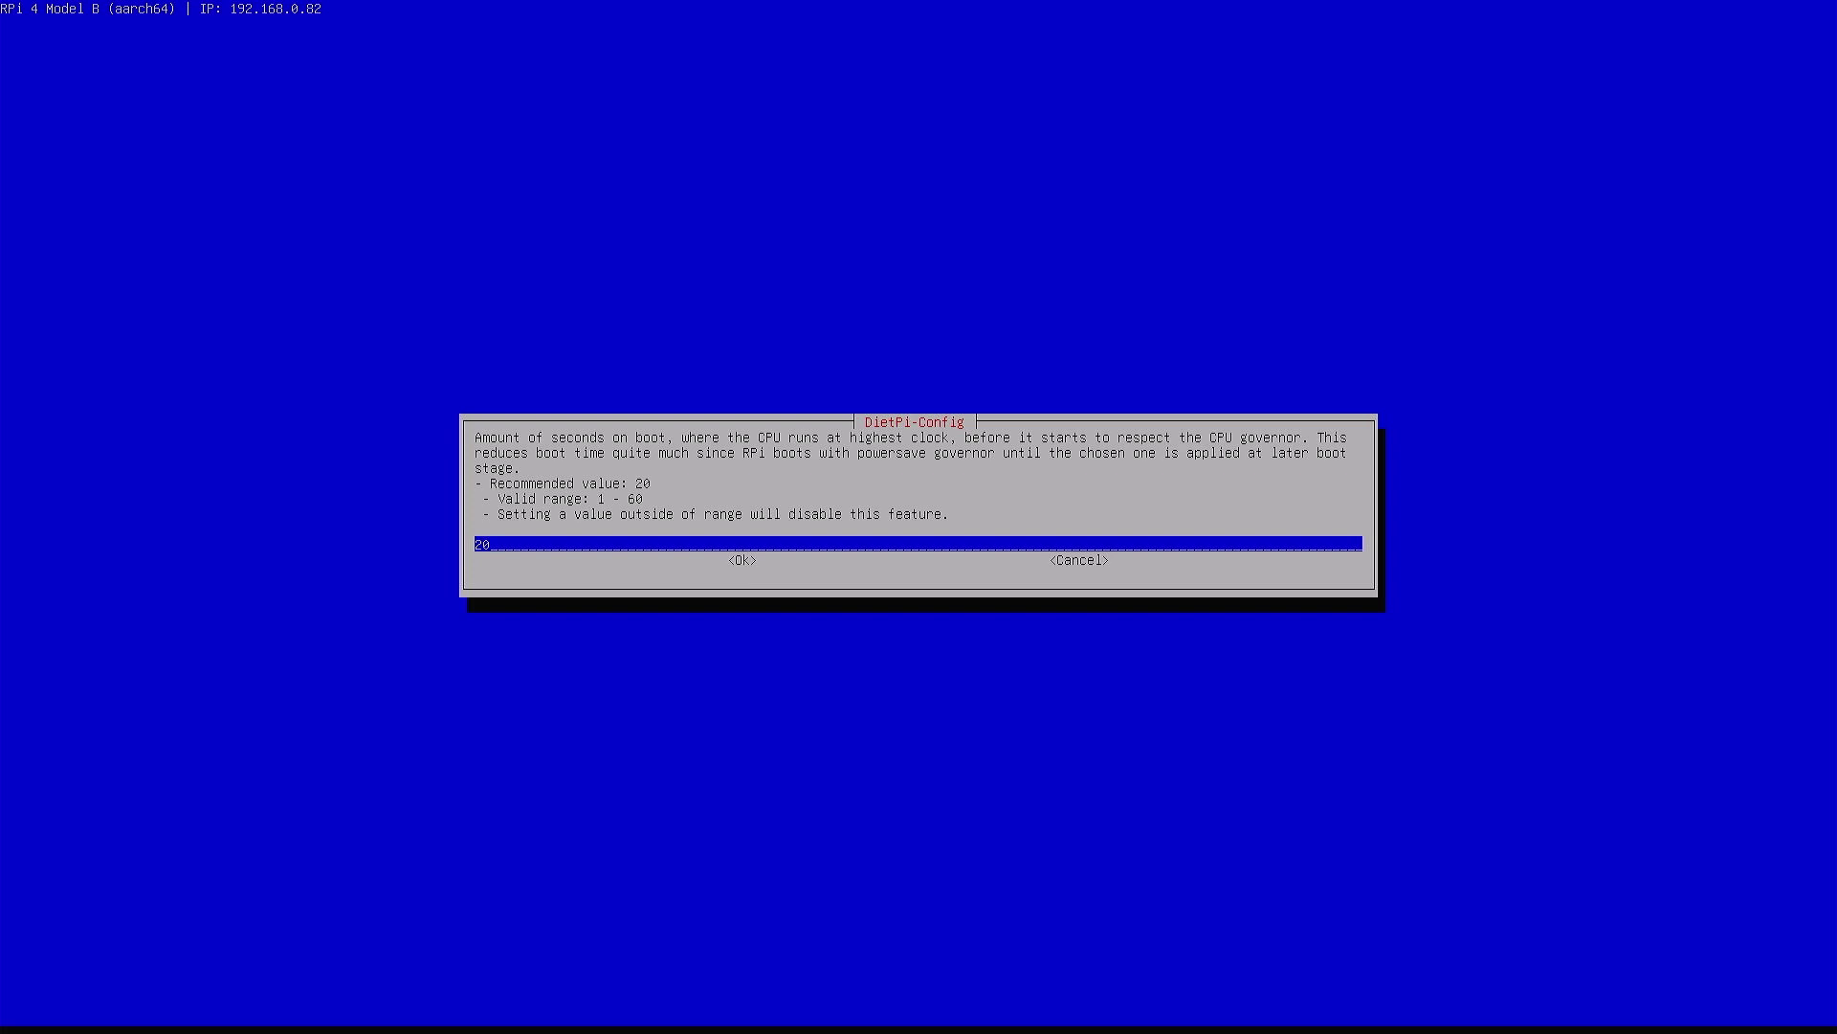
{"action": "type", "text": "60"}
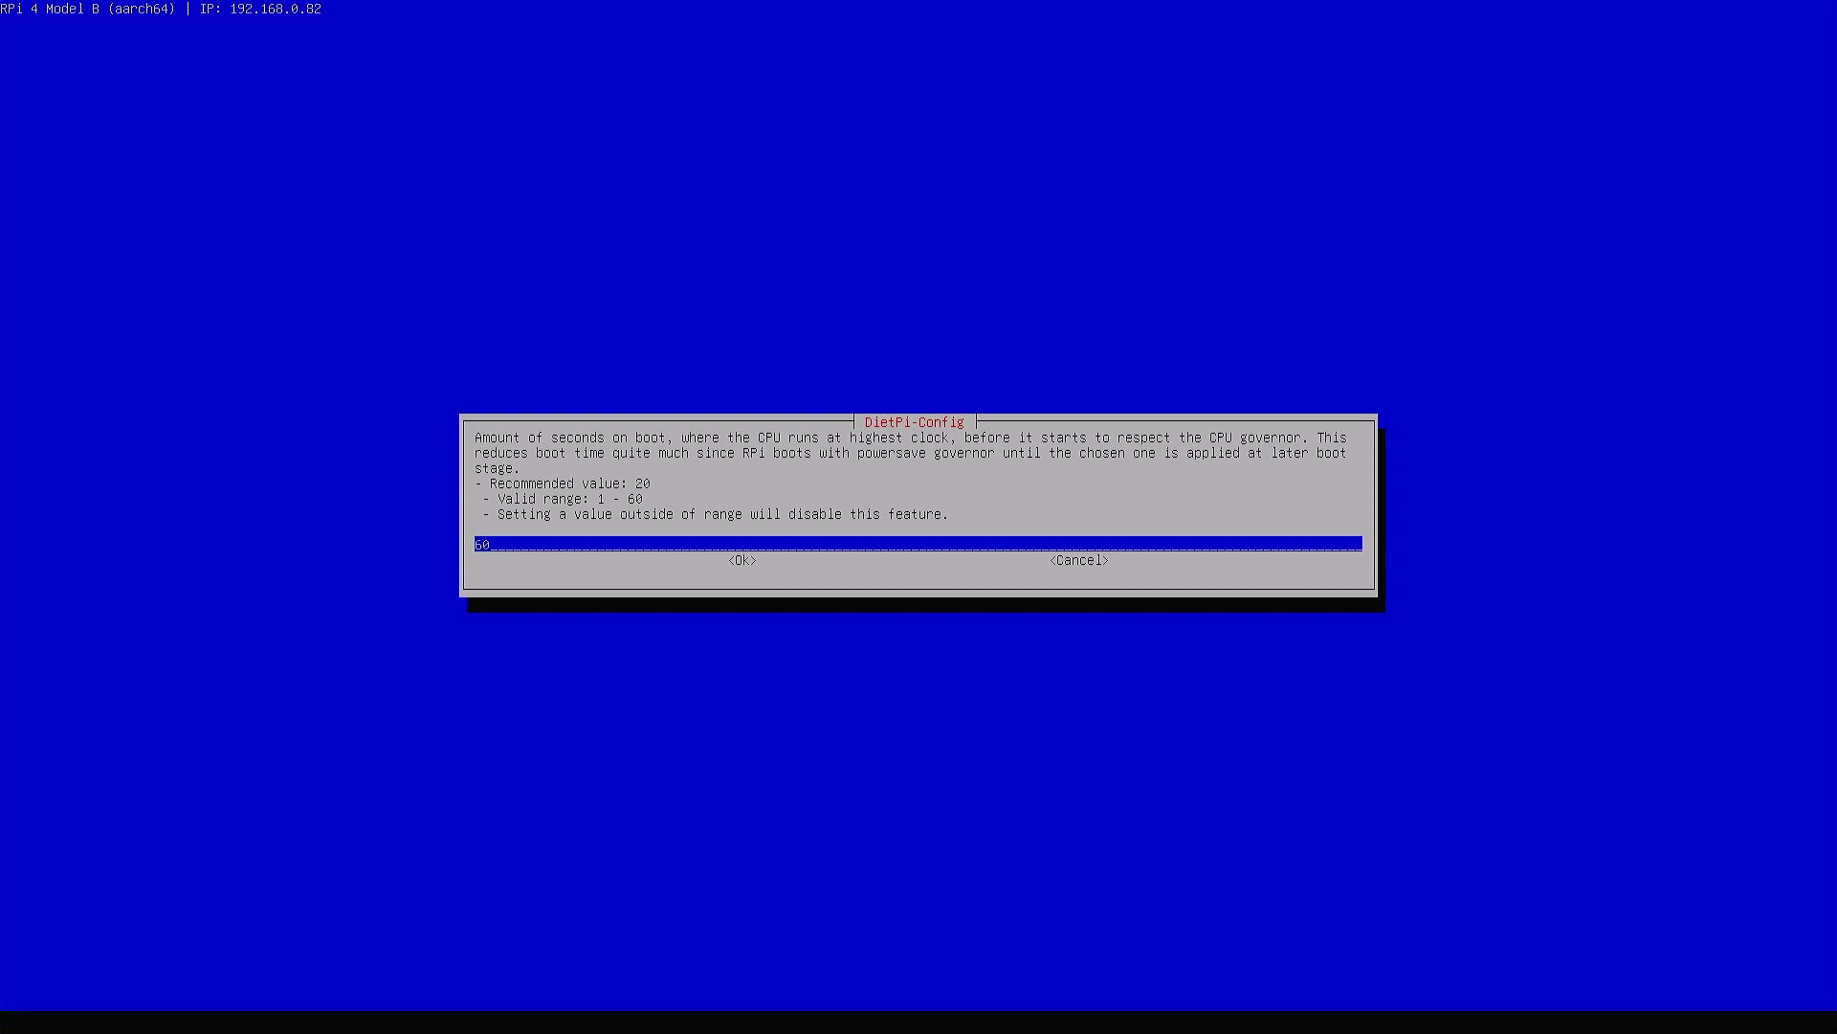
{"action": "key", "text": "Return"}
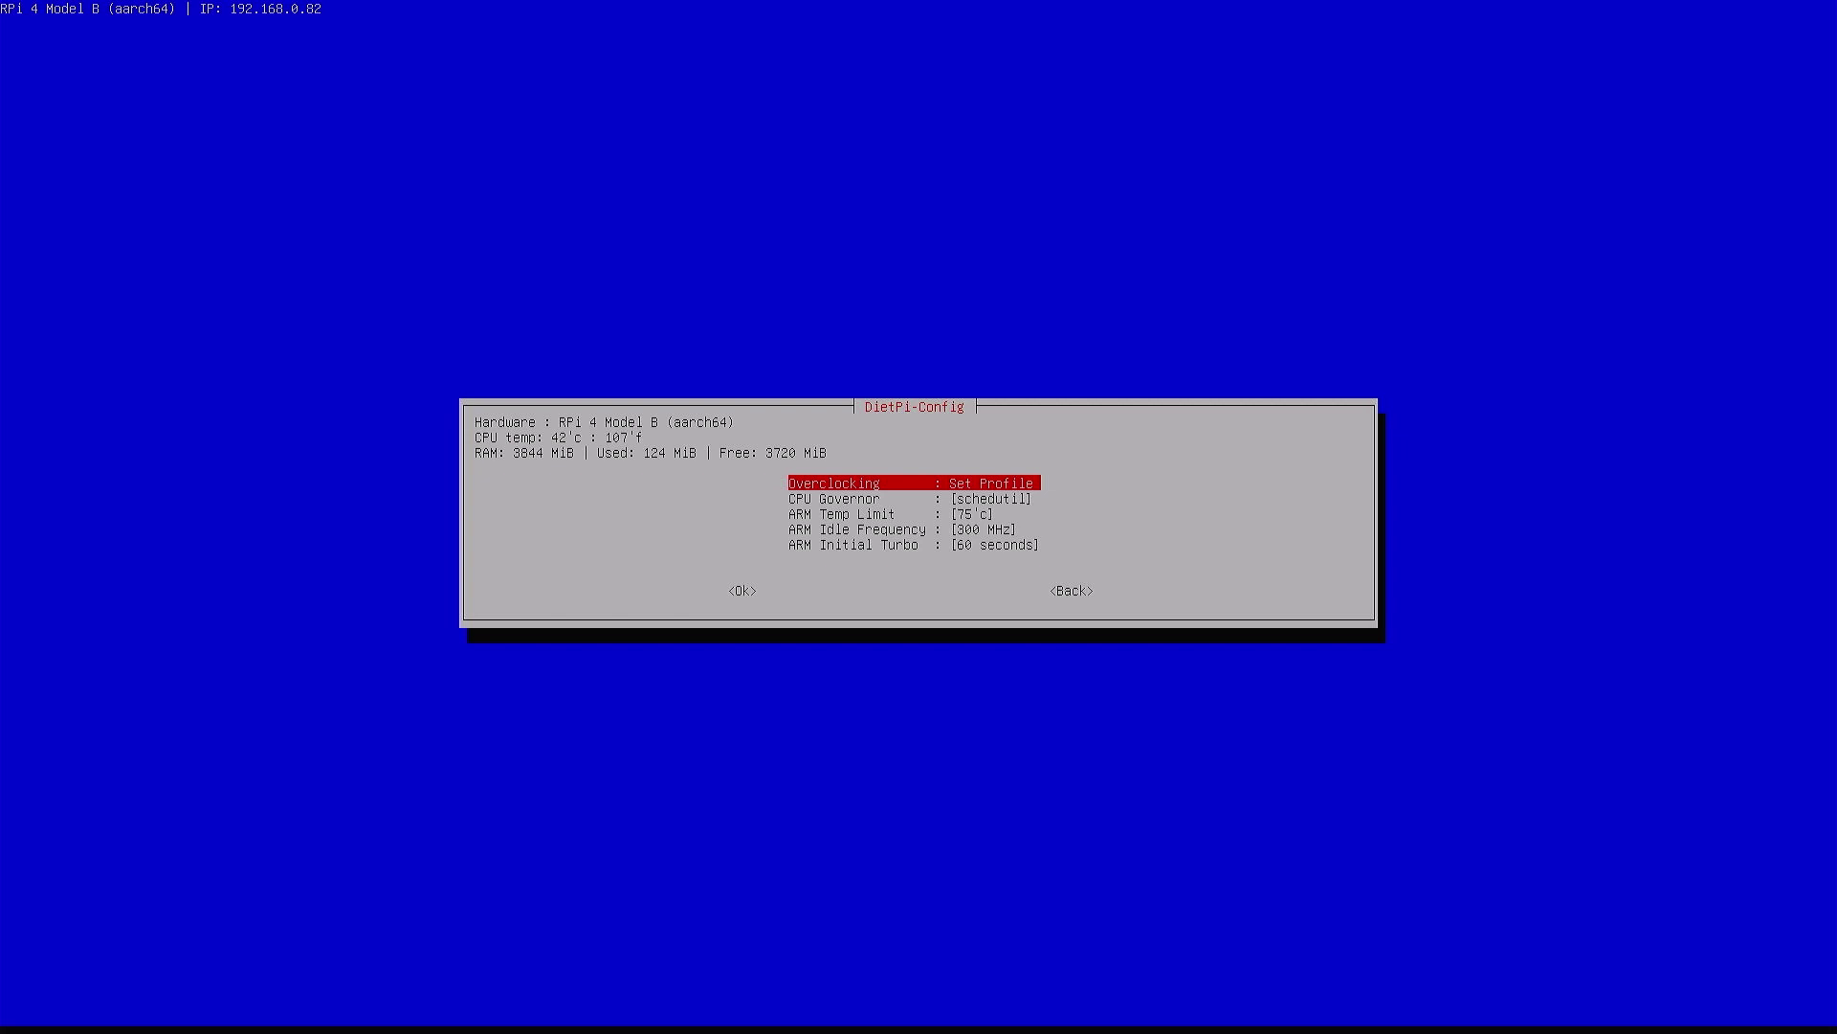
Return from Performance Options to the DietPi-Config main menu
{"action": "key", "text": "Tab"}
{"action": "key", "text": "Tab"}
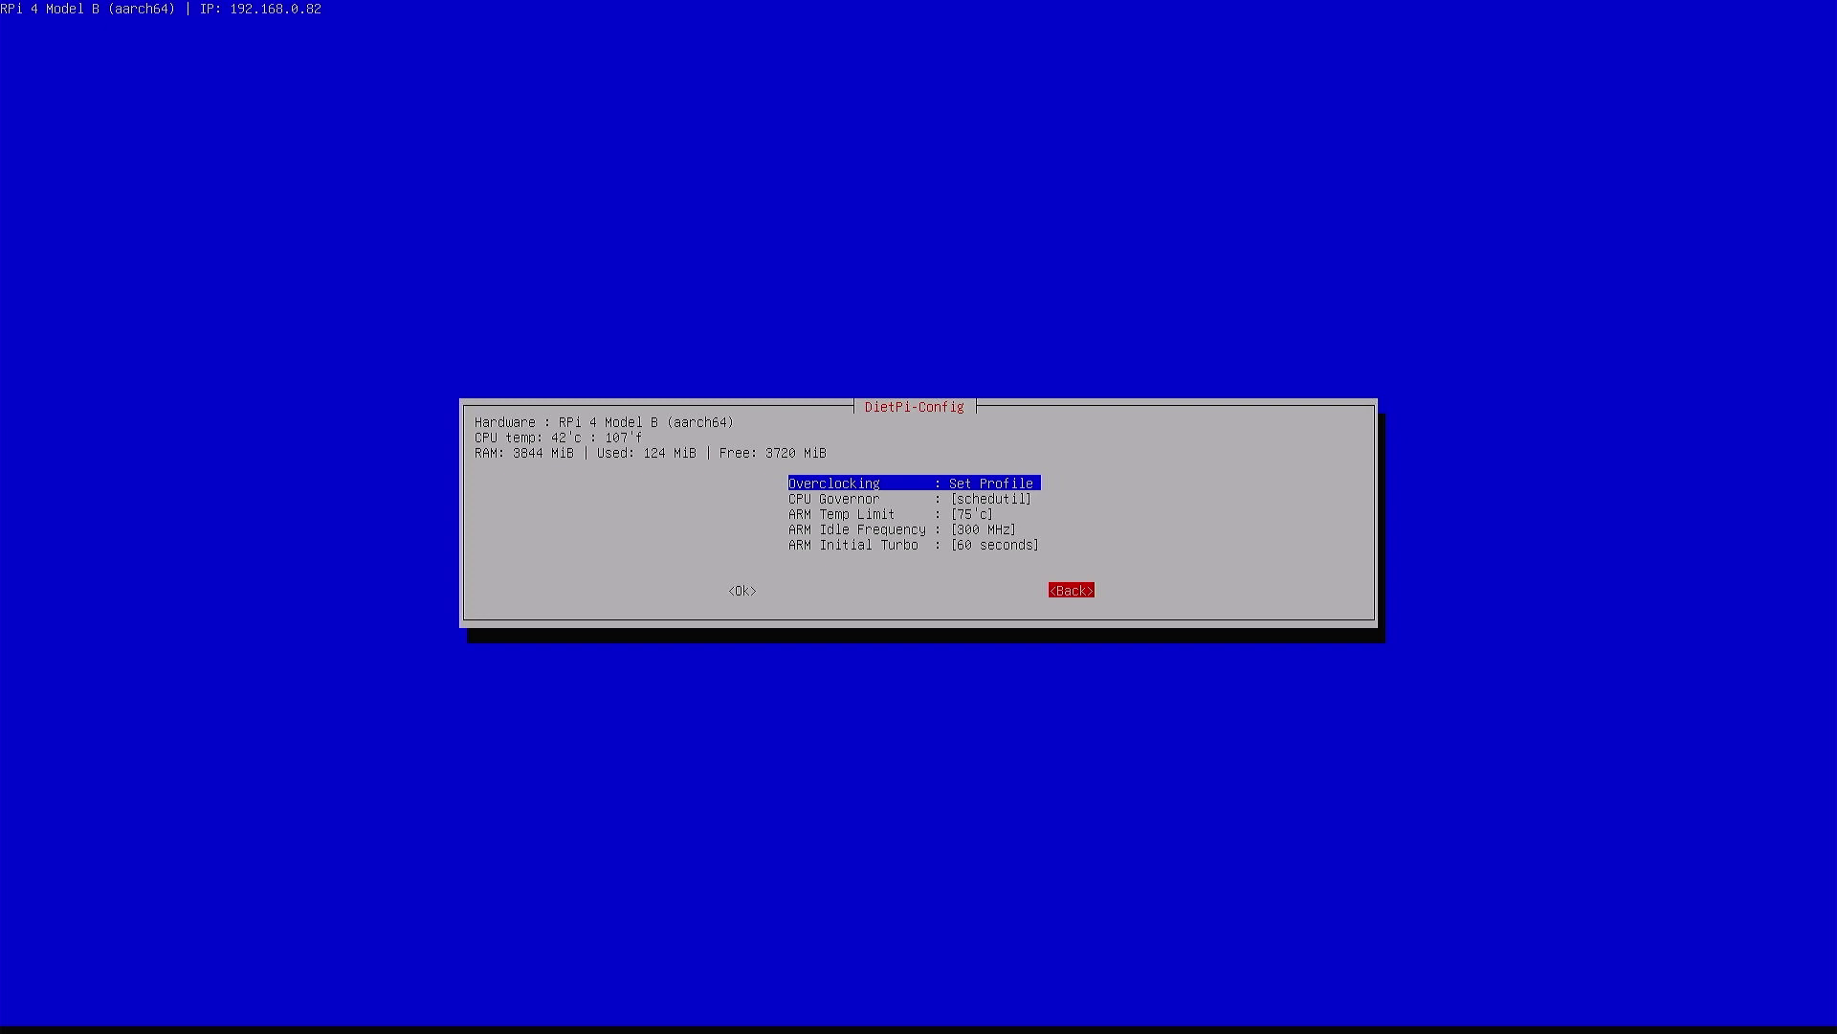
{"action": "key", "text": "Return"}
{"action": "key", "text": "Down"}
{"action": "key", "text": "Down"}
{"action": "key", "text": "Down"}
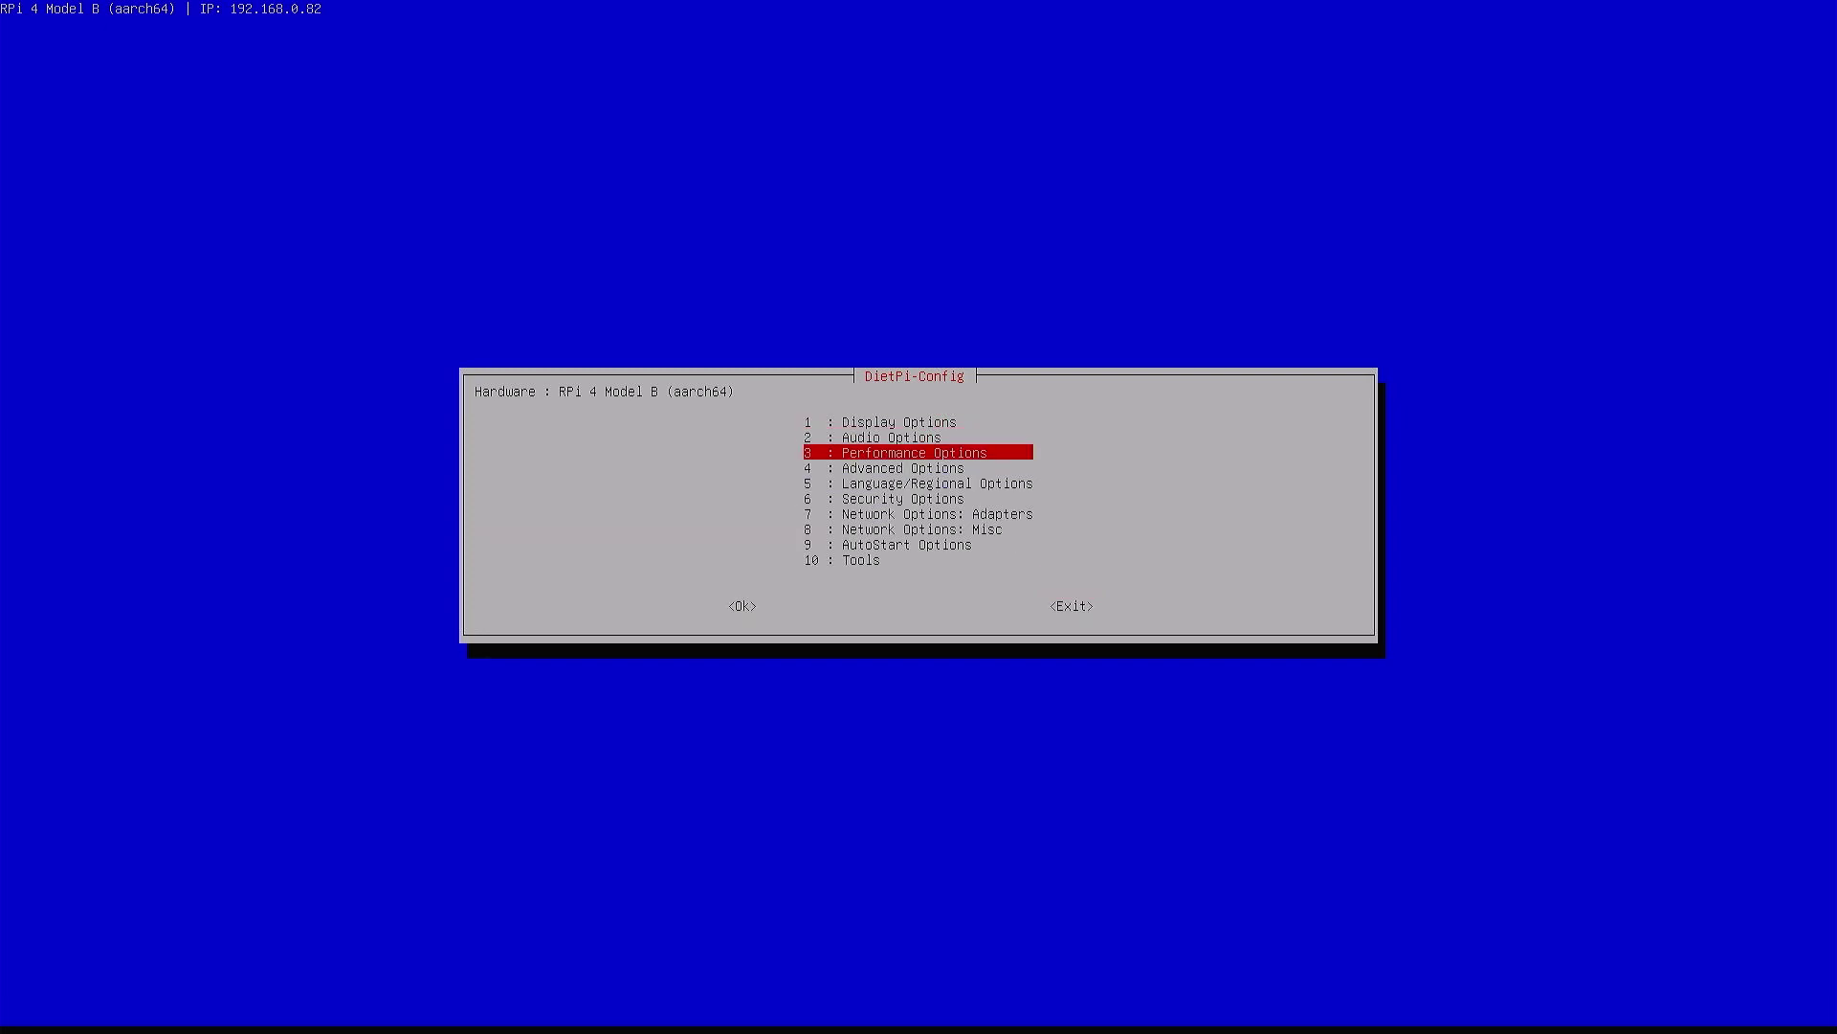
Run Update RPi4 EEPROM firmware from Advanced Options and confirm with Ok
{"action": "key", "text": "Return"}
{"action": "key", "text": "Down"}
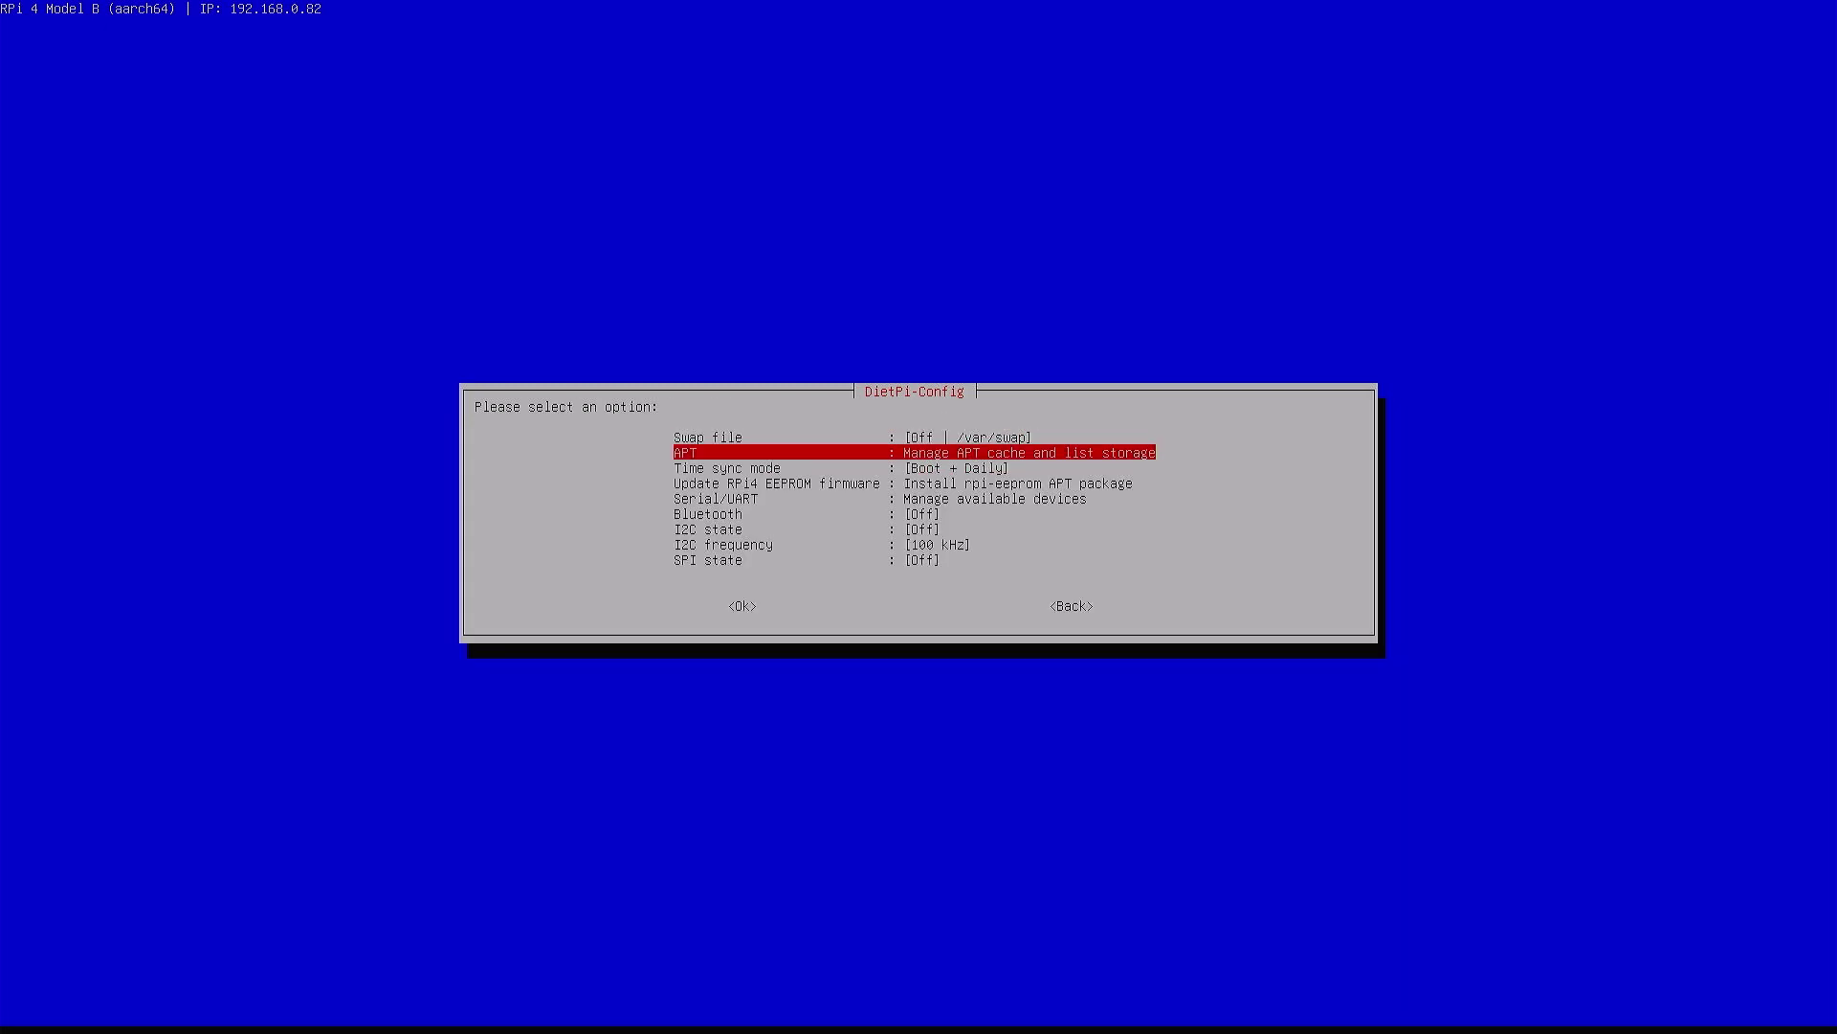
{"action": "key", "text": "Down"}
{"action": "key", "text": "Down"}
{"action": "key", "text": "Down"}
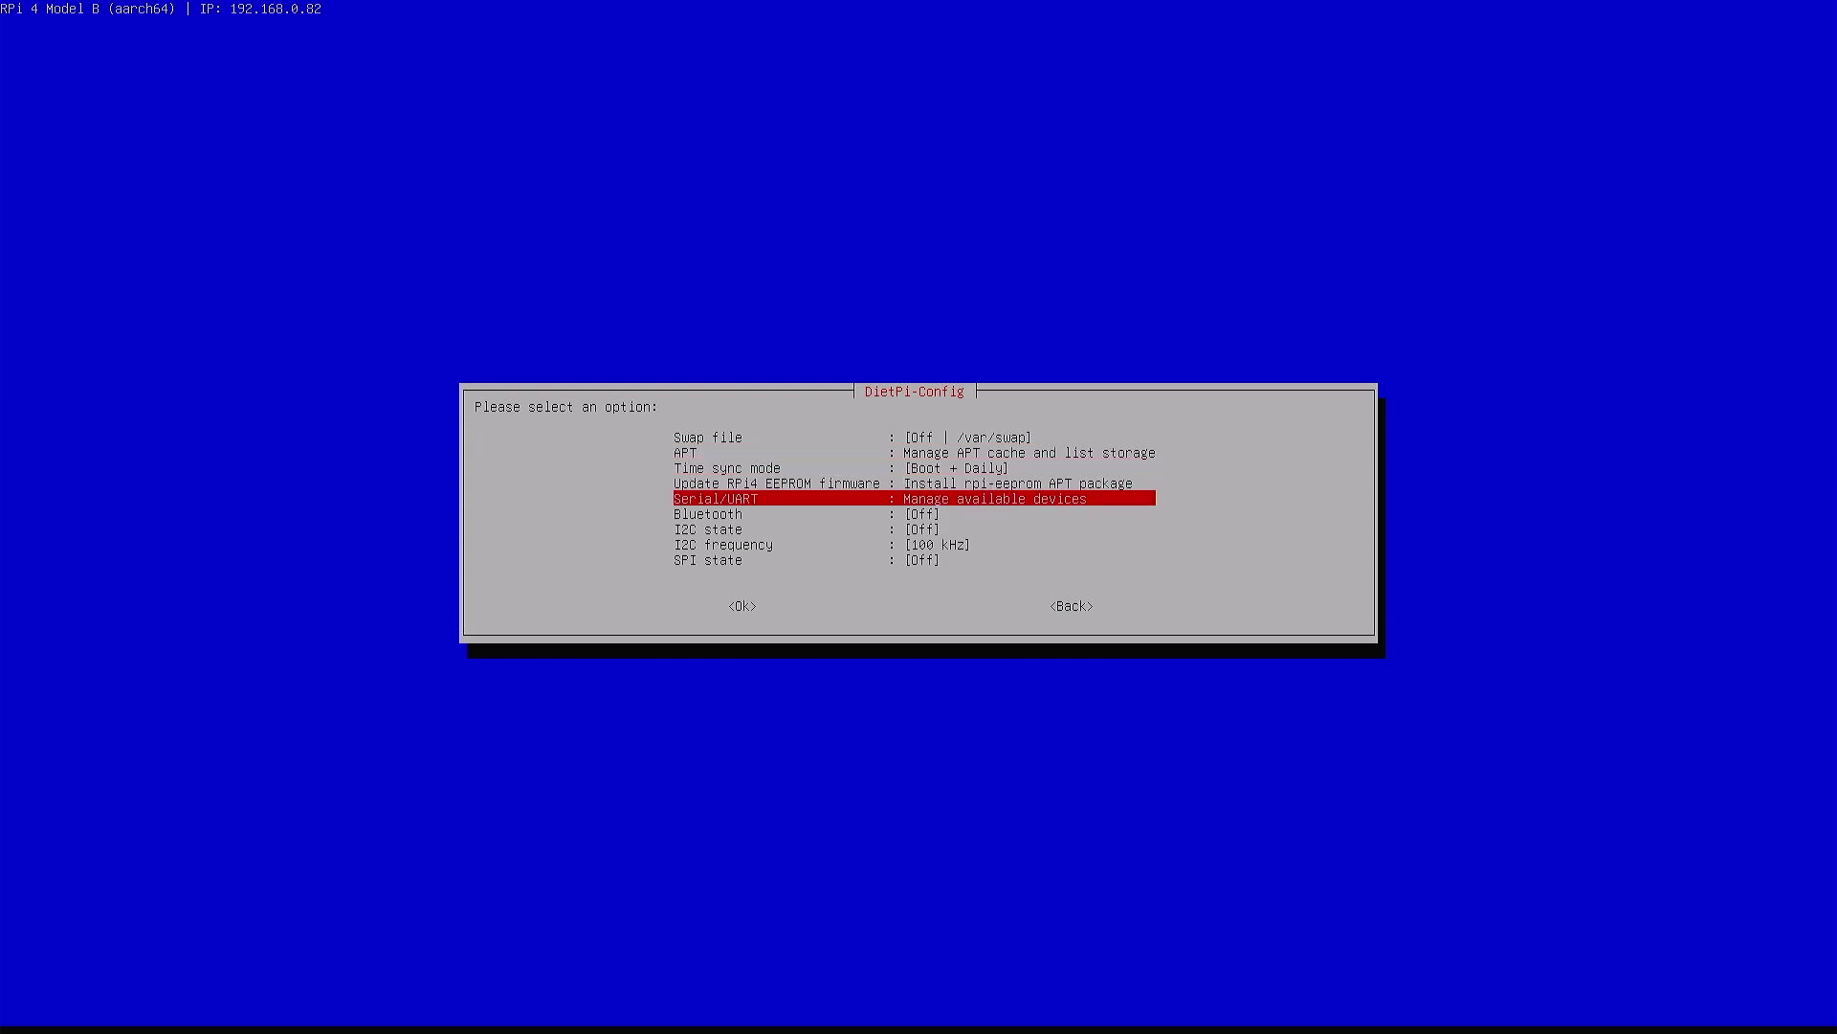
{"action": "key", "text": "Up"}
{"action": "key", "text": "Return"}
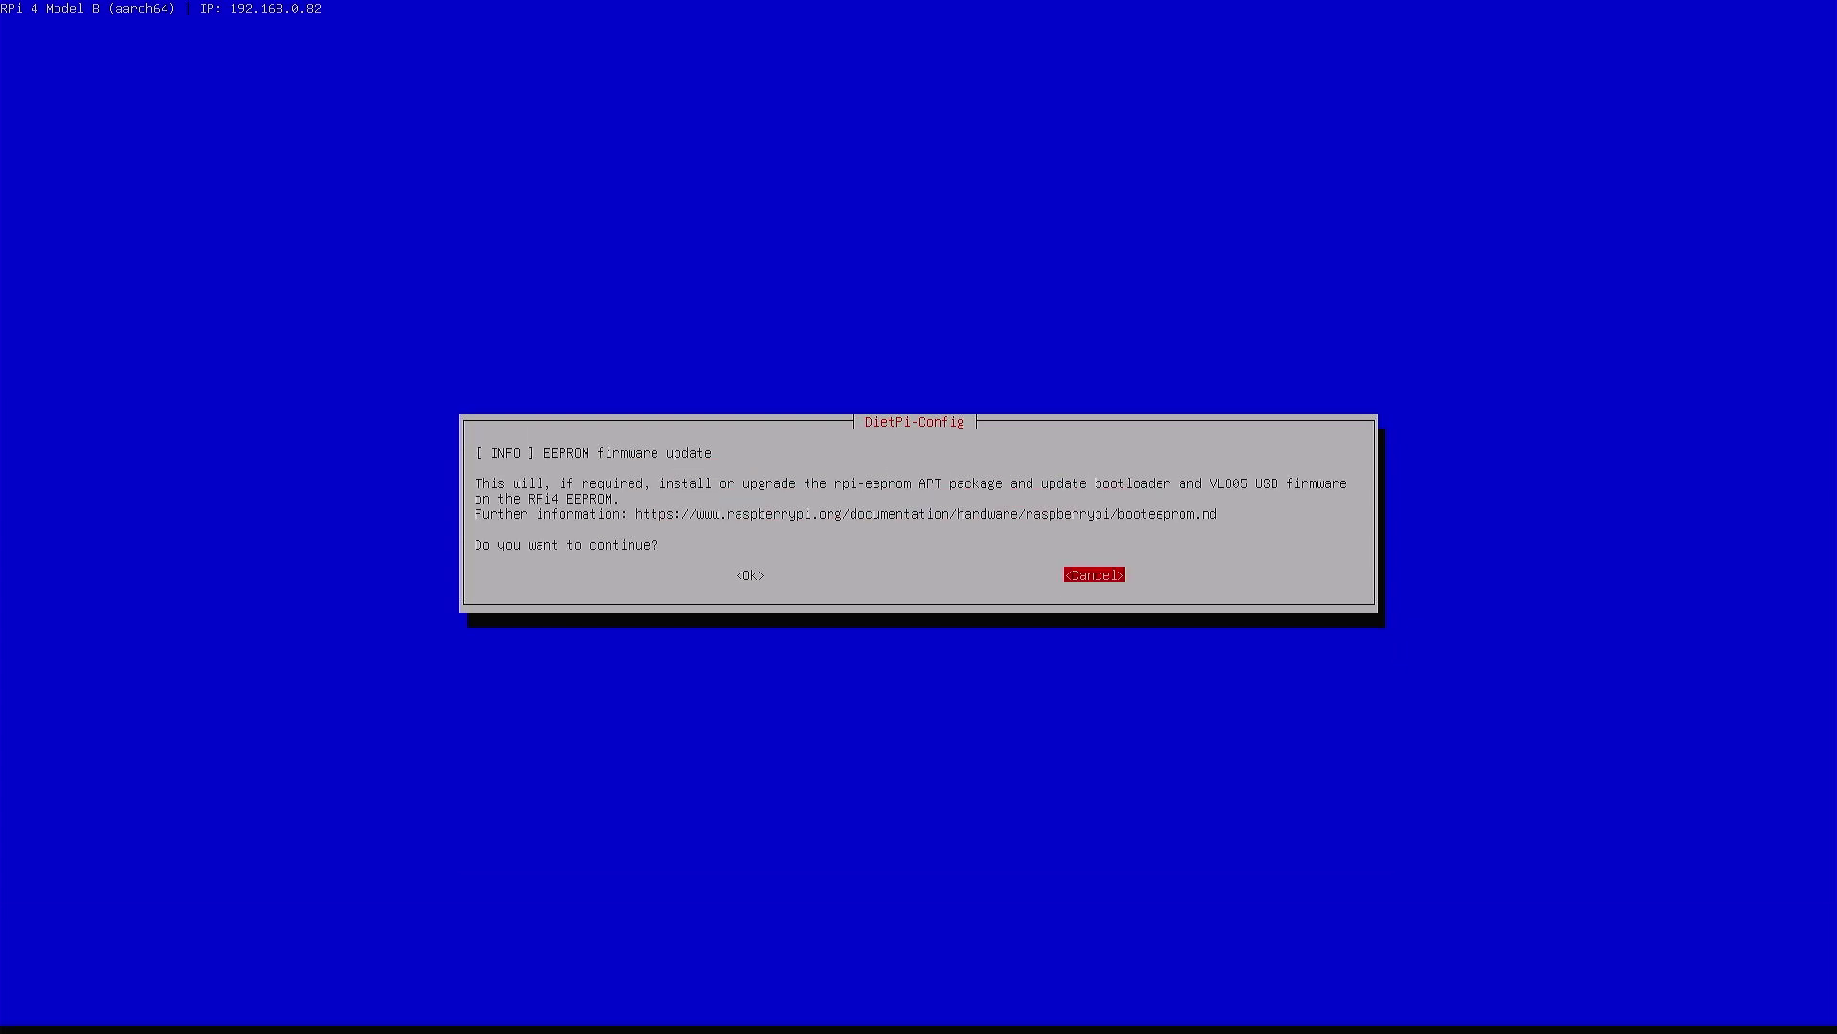
{"action": "key", "text": "Left"}
{"action": "key", "text": "Return"}
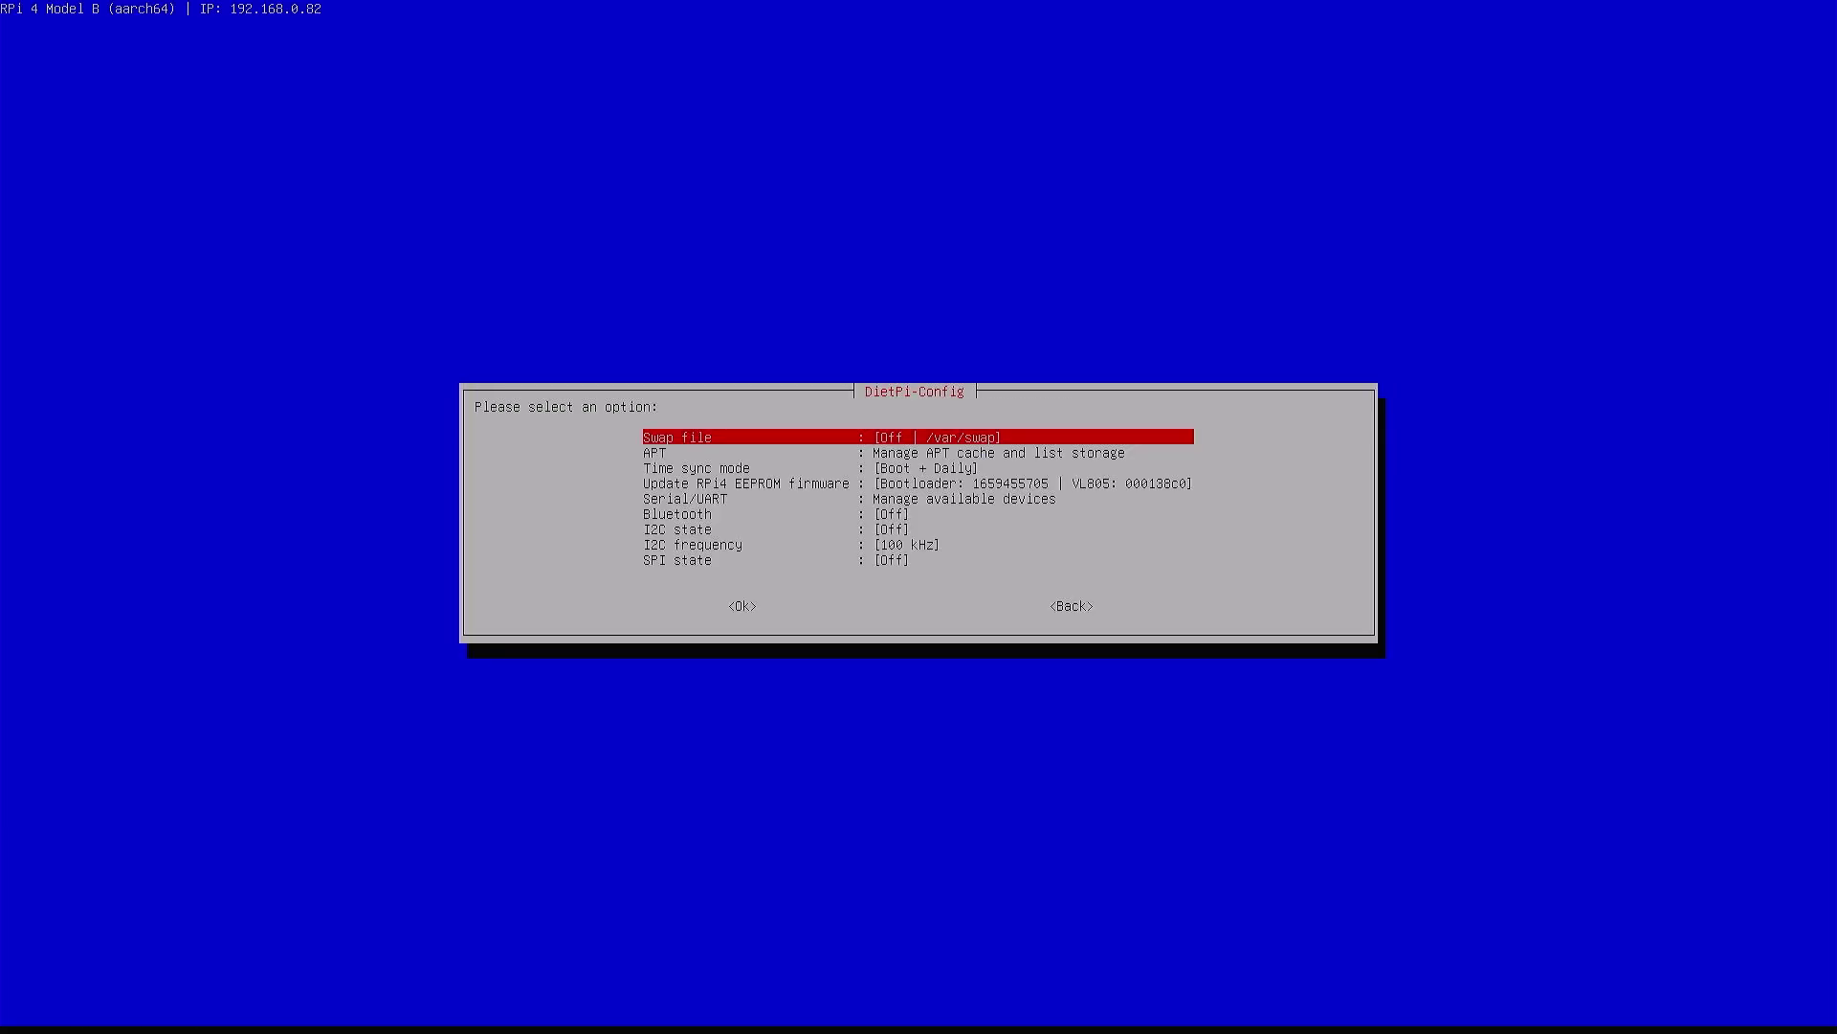
Launch DietPi-Drive_Manager from the Swap file setting and open the /dev/sda2 root drive
{"action": "key", "text": "Return"}
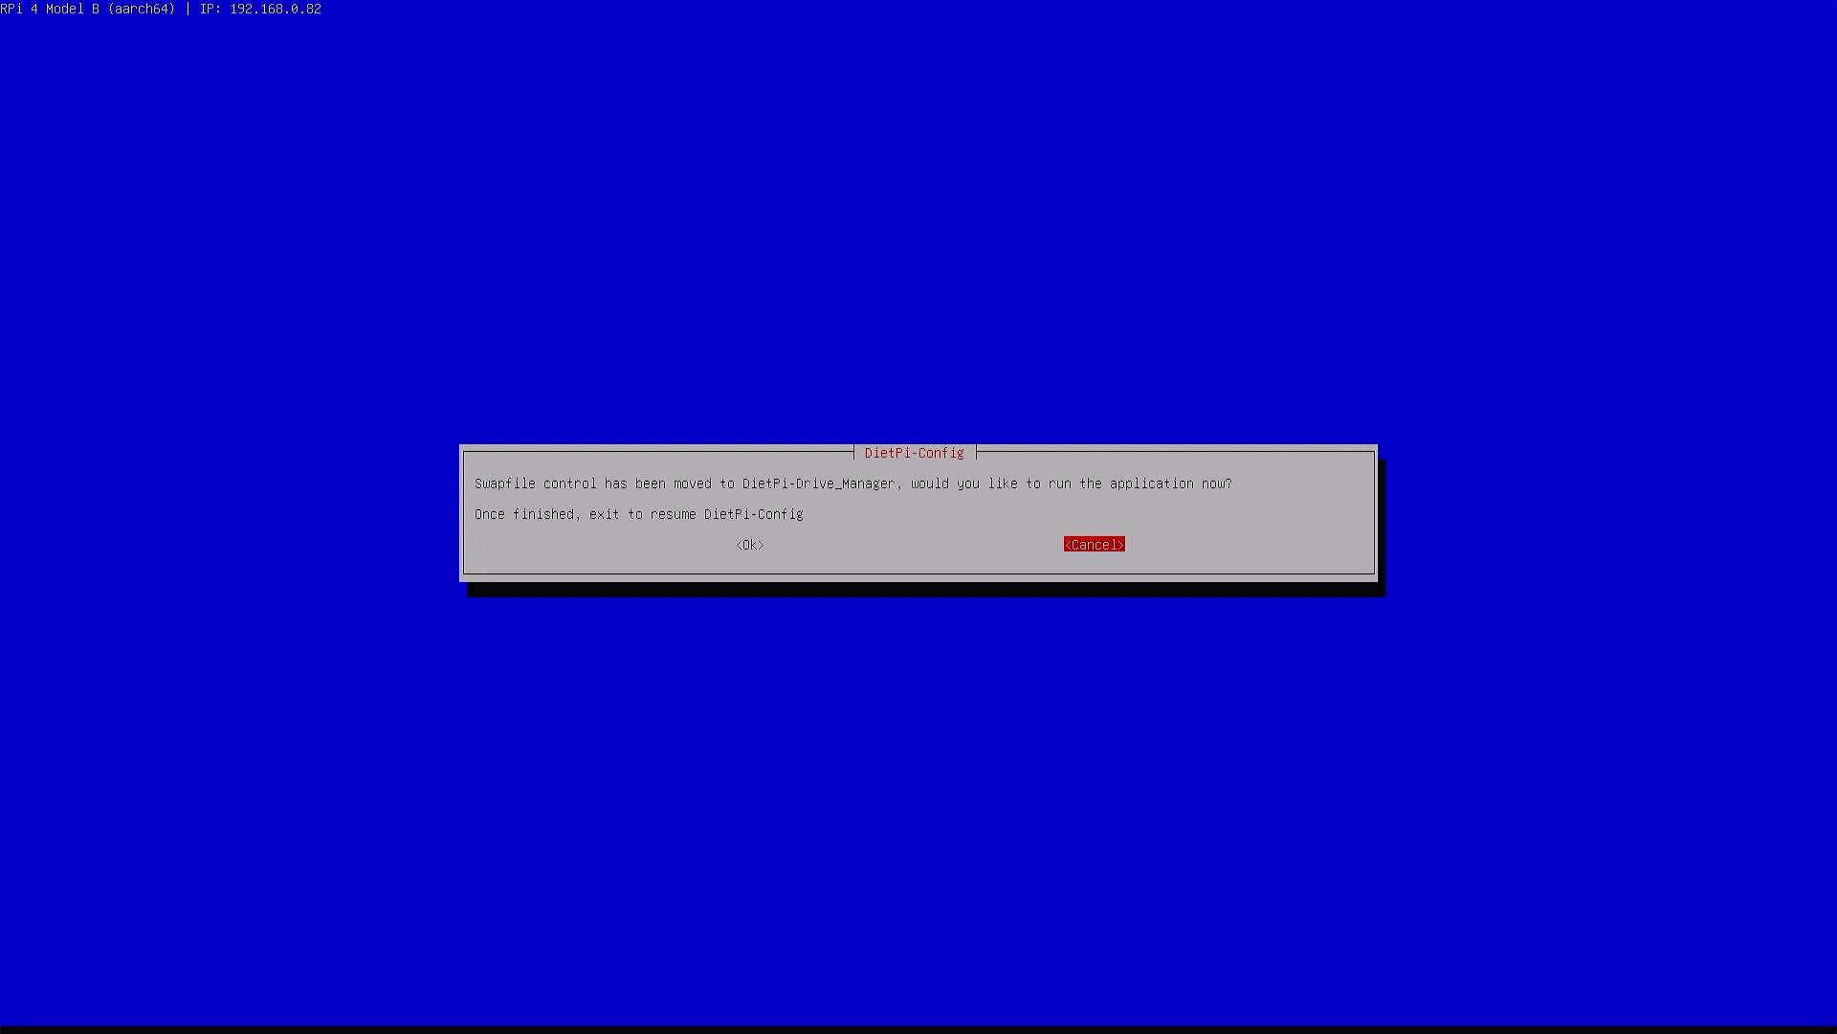
{"action": "key", "text": "Left"}
{"action": "key", "text": "Return"}
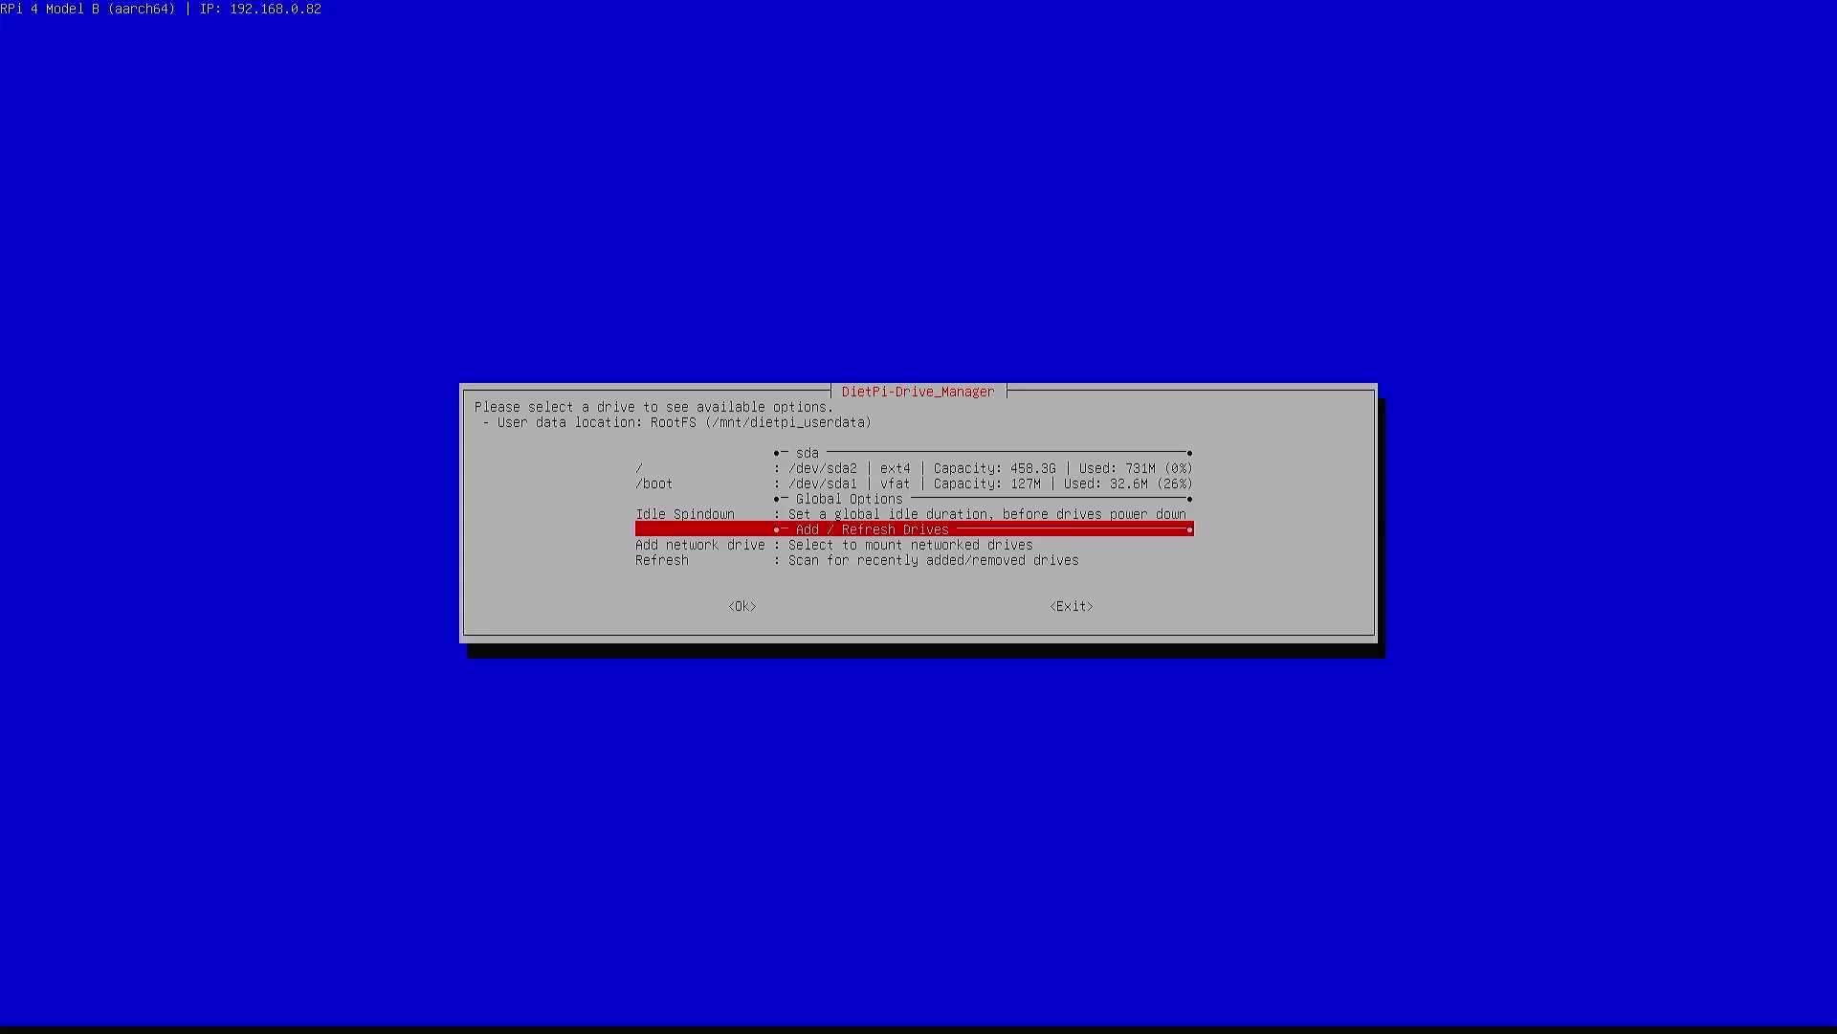
{"action": "key", "text": "Up"}
{"action": "key", "text": "Up"}
{"action": "key", "text": "Up"}
{"action": "key", "text": "Up"}
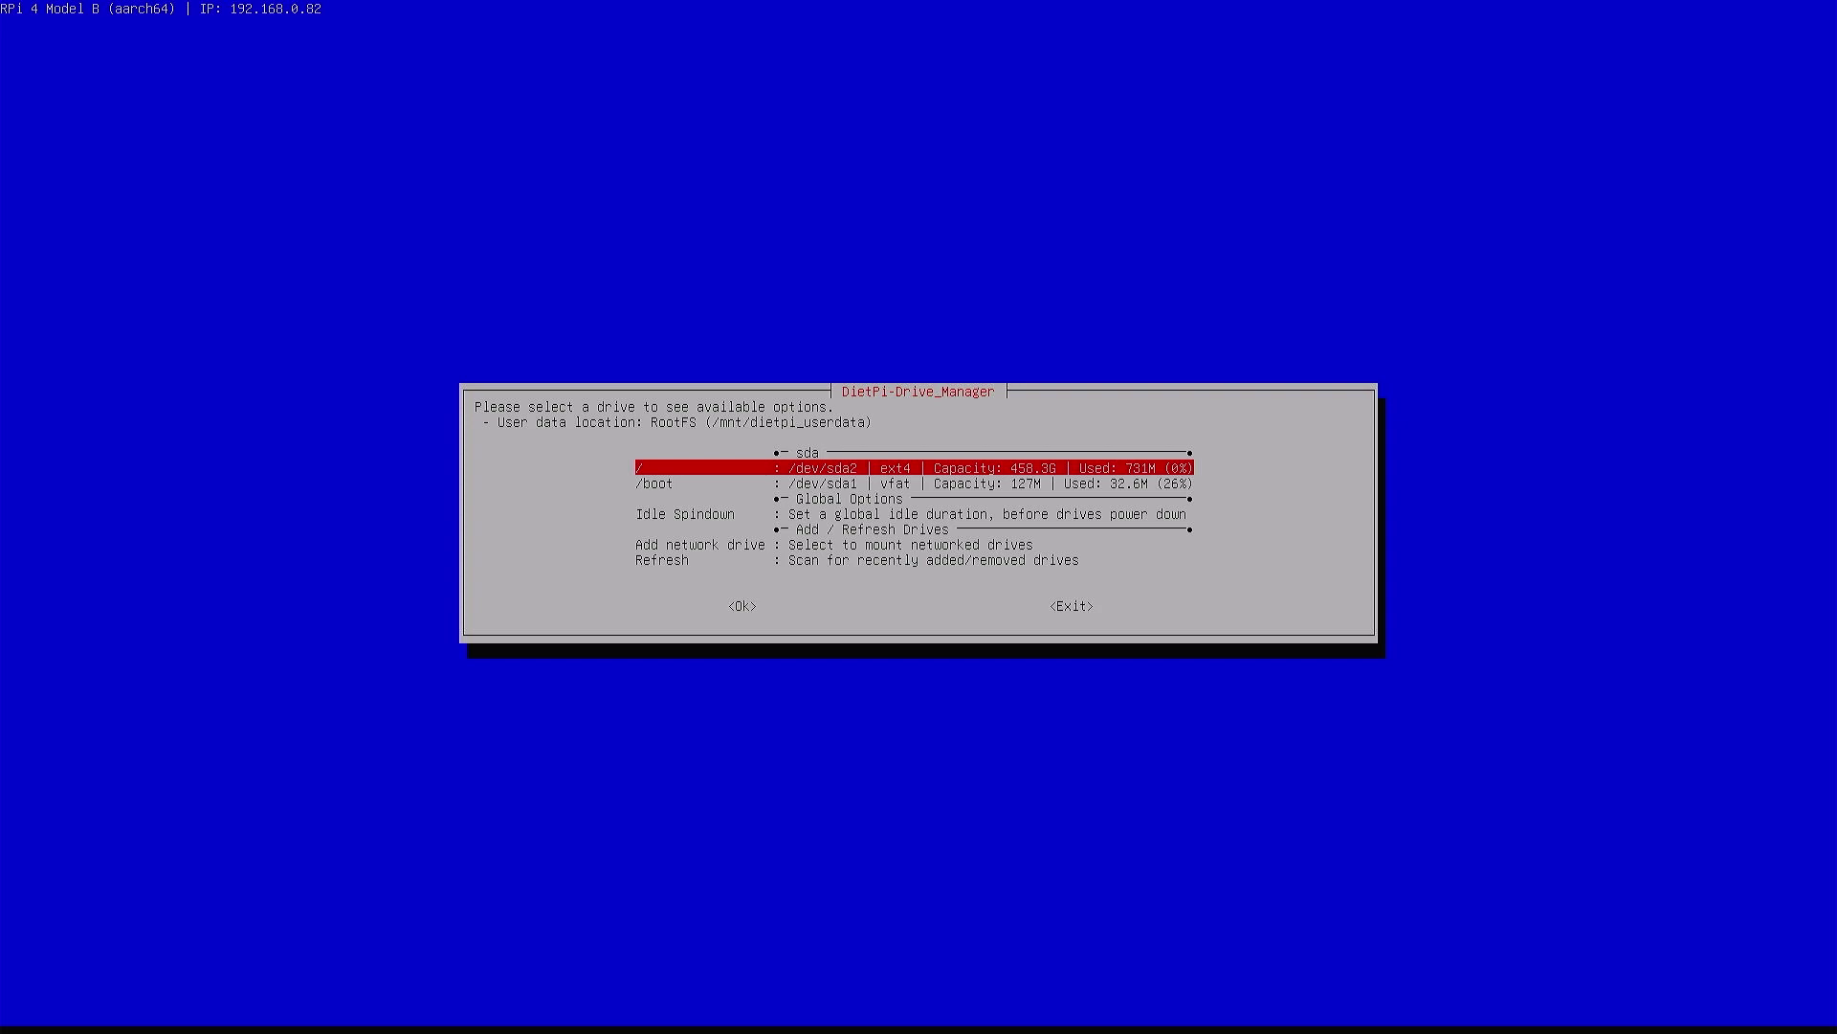
{"action": "key", "text": "Return"}
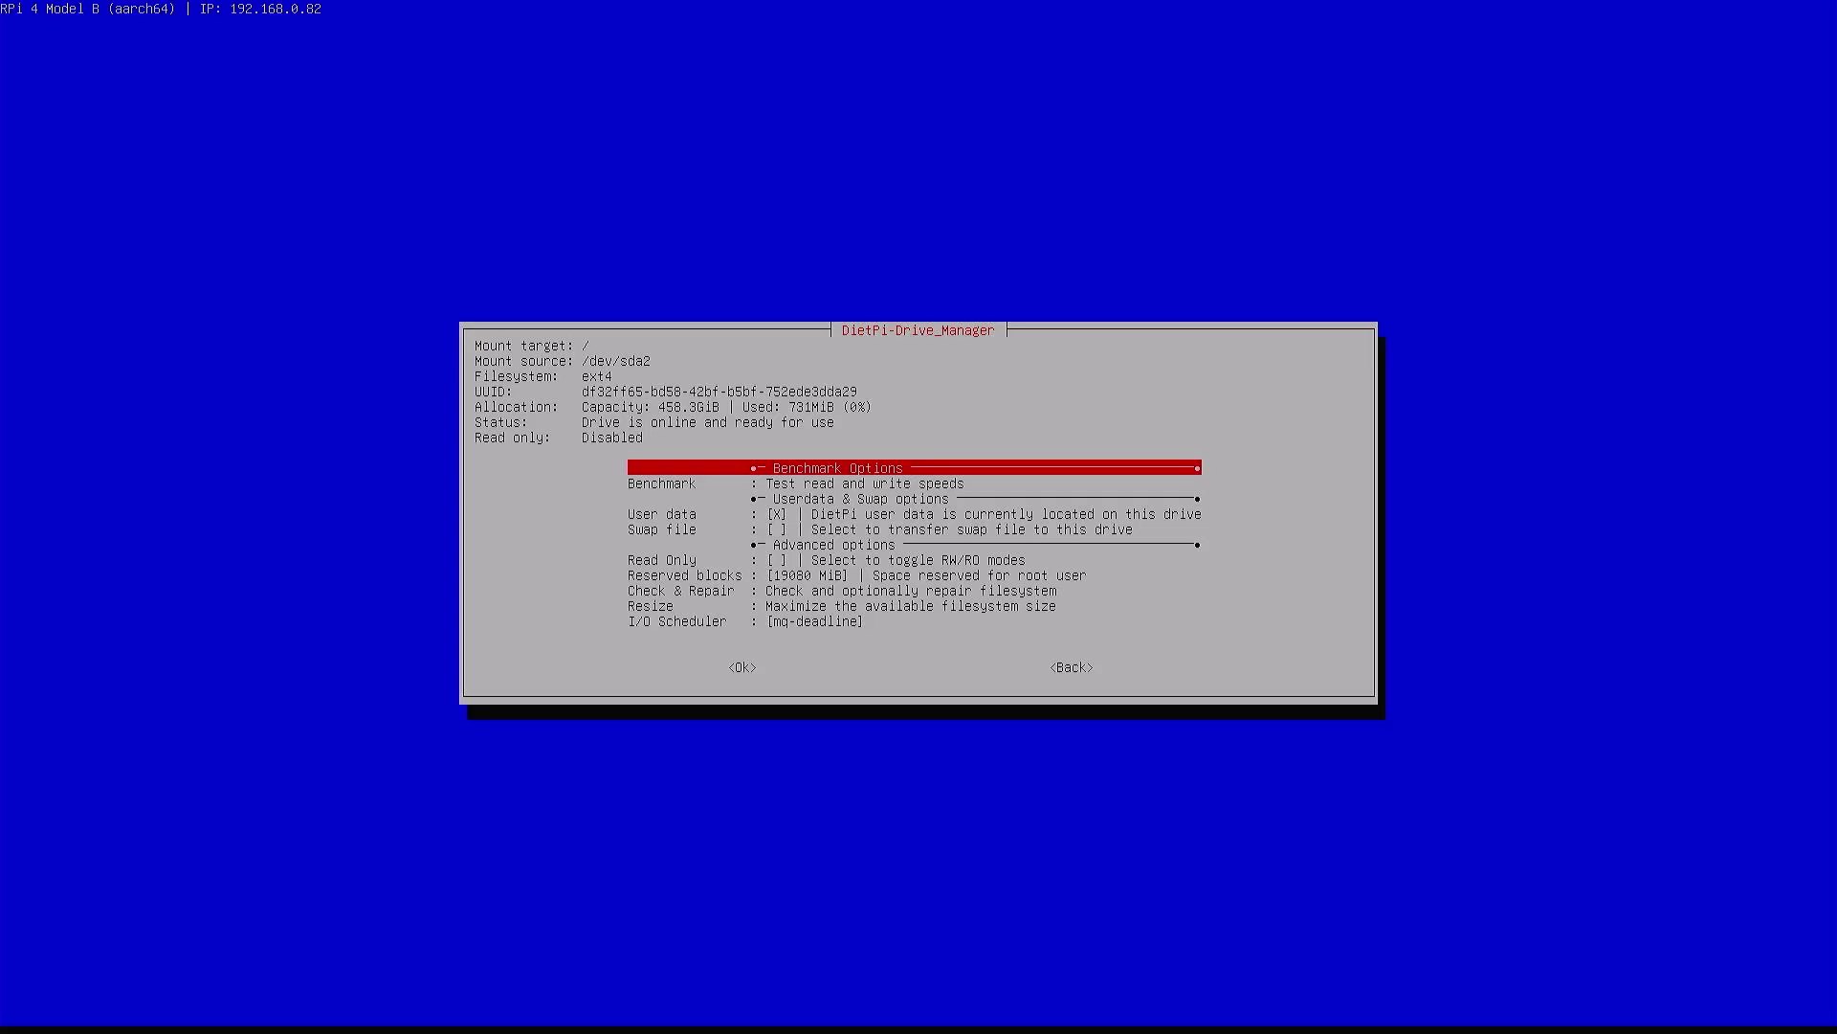
Open the drive's Swap file option and apply an auto-sized swap file
{"action": "key", "text": "Down"}
{"action": "key", "text": "Down"}
{"action": "key", "text": "Down"}
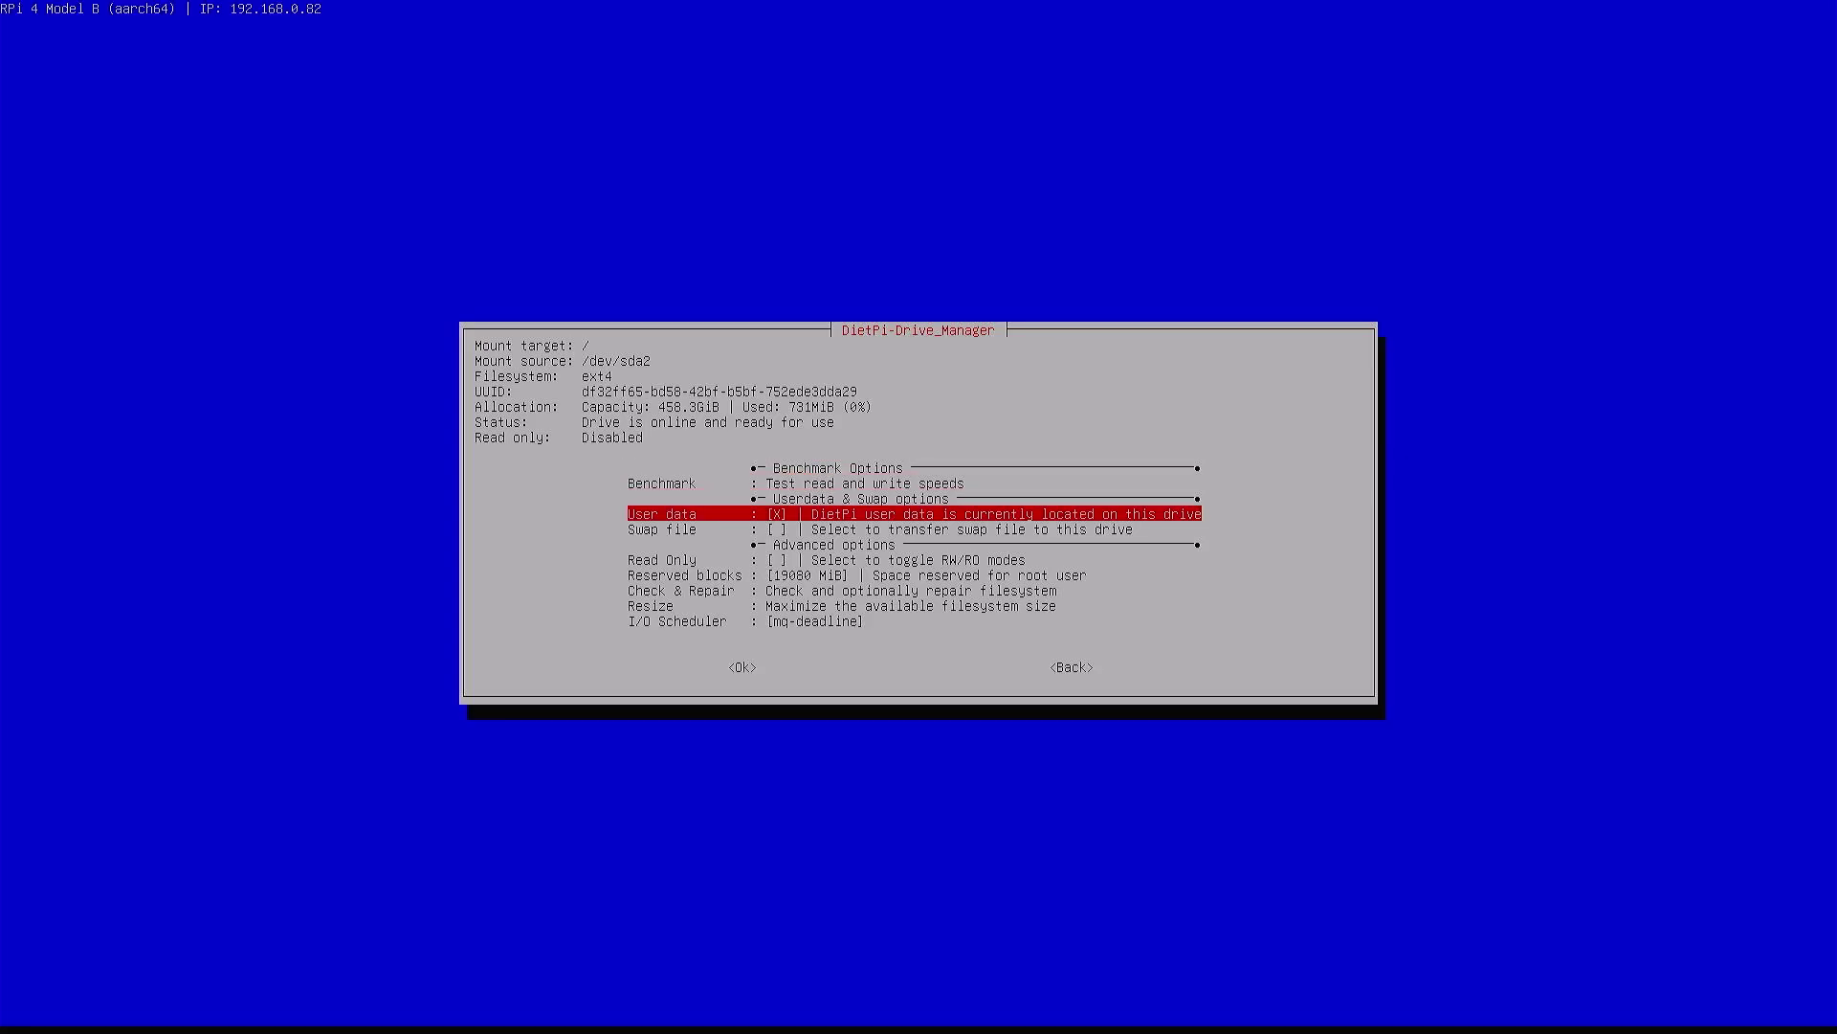
{"action": "key", "text": "Down"}
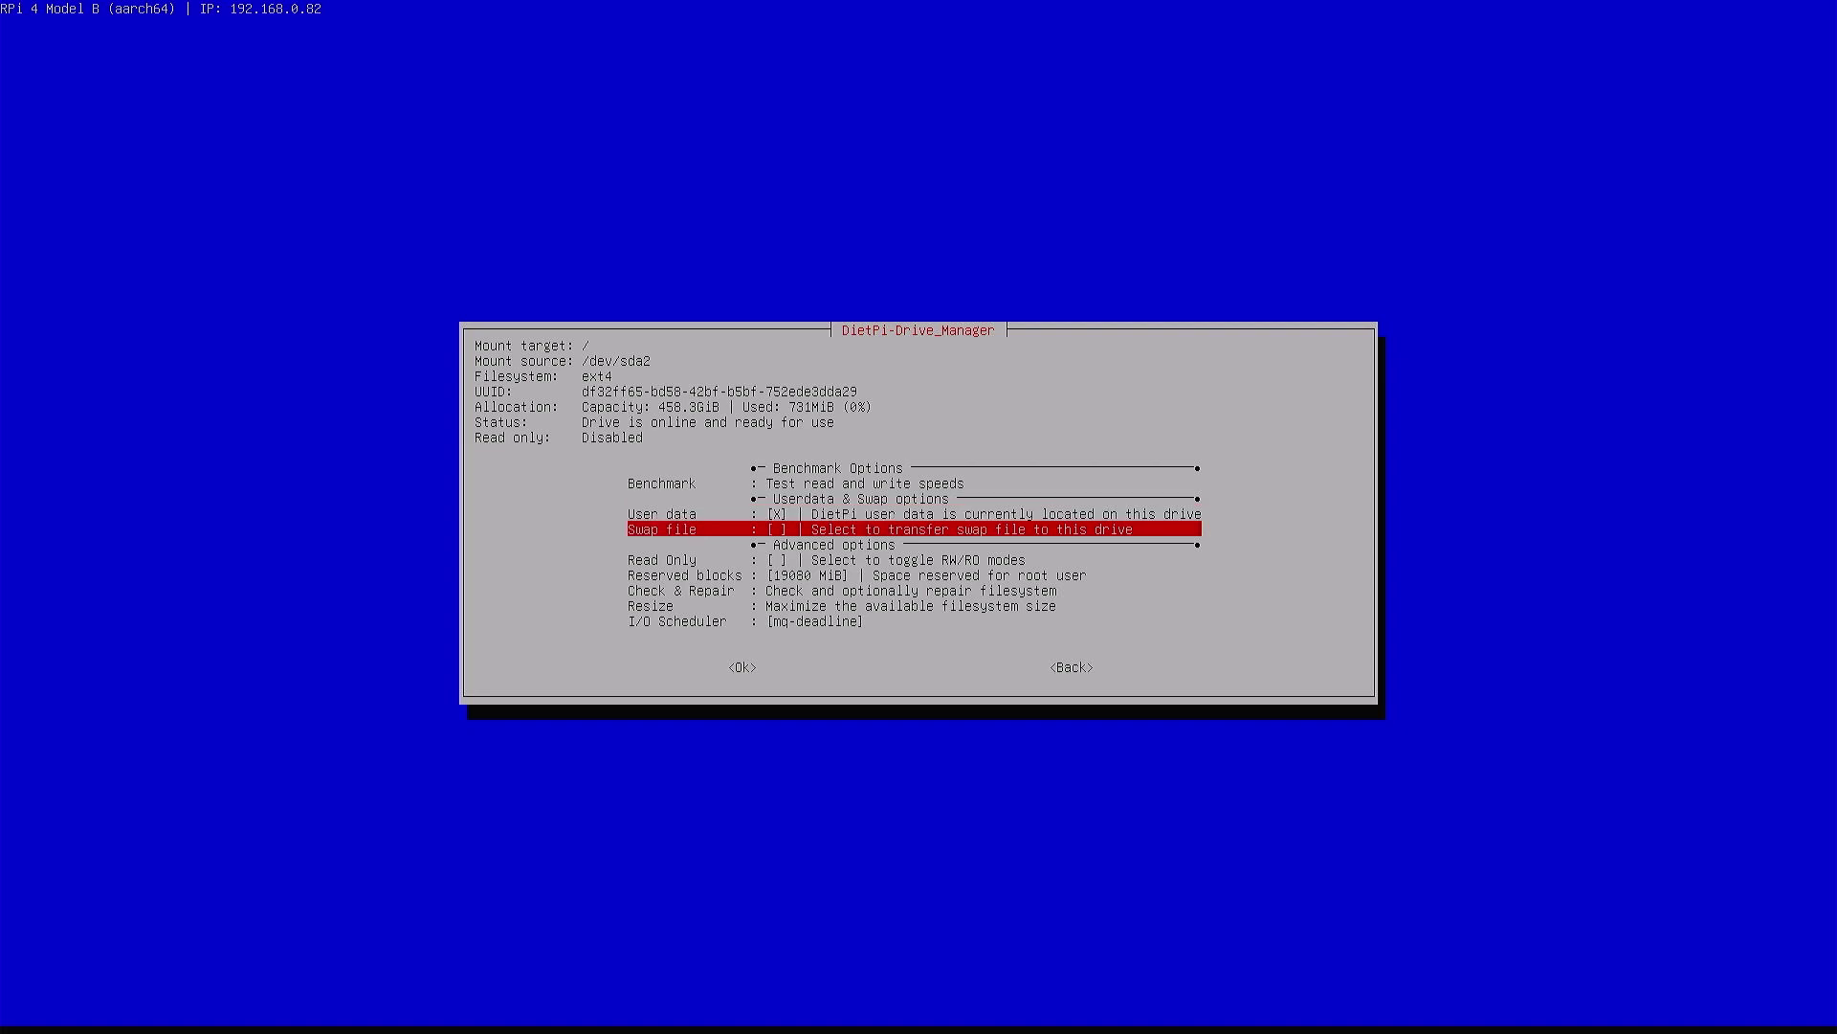
{"action": "key", "text": "Up"}
{"action": "key", "text": "Down"}
{"action": "key", "text": "Return"}
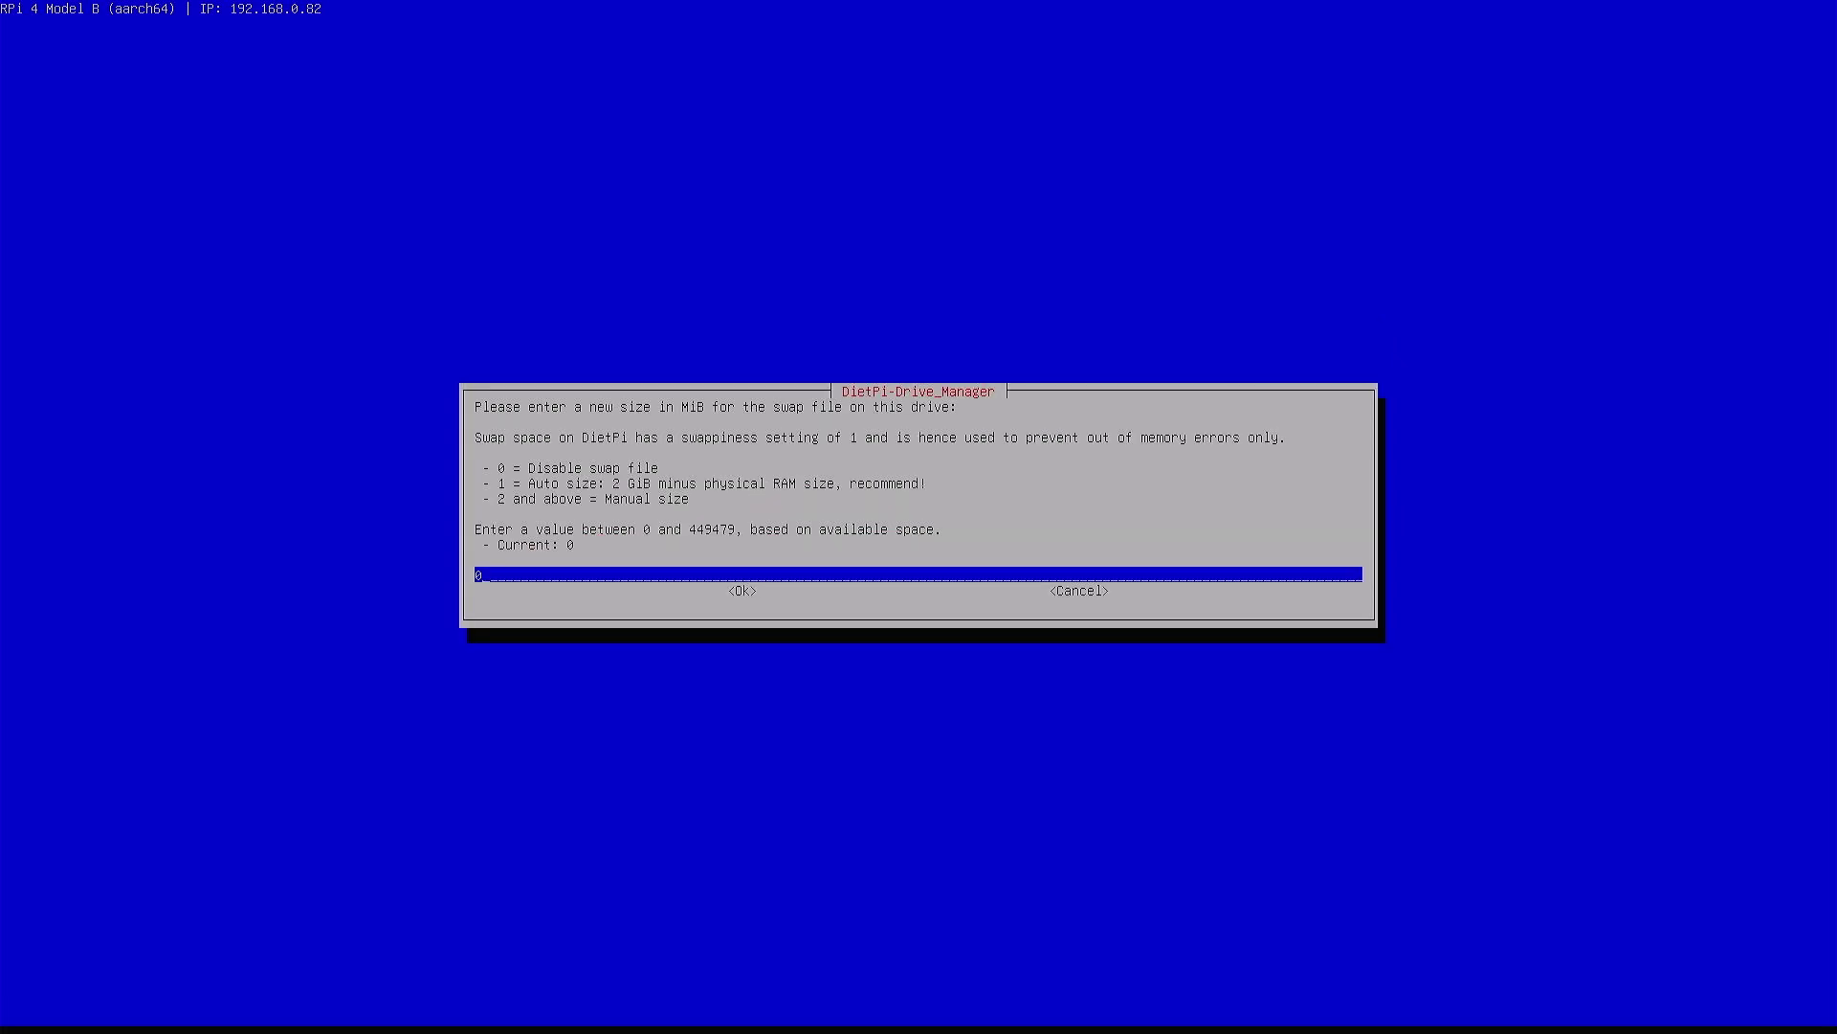
{"action": "key", "text": "BackSpace"}
{"action": "key", "text": "Return"}
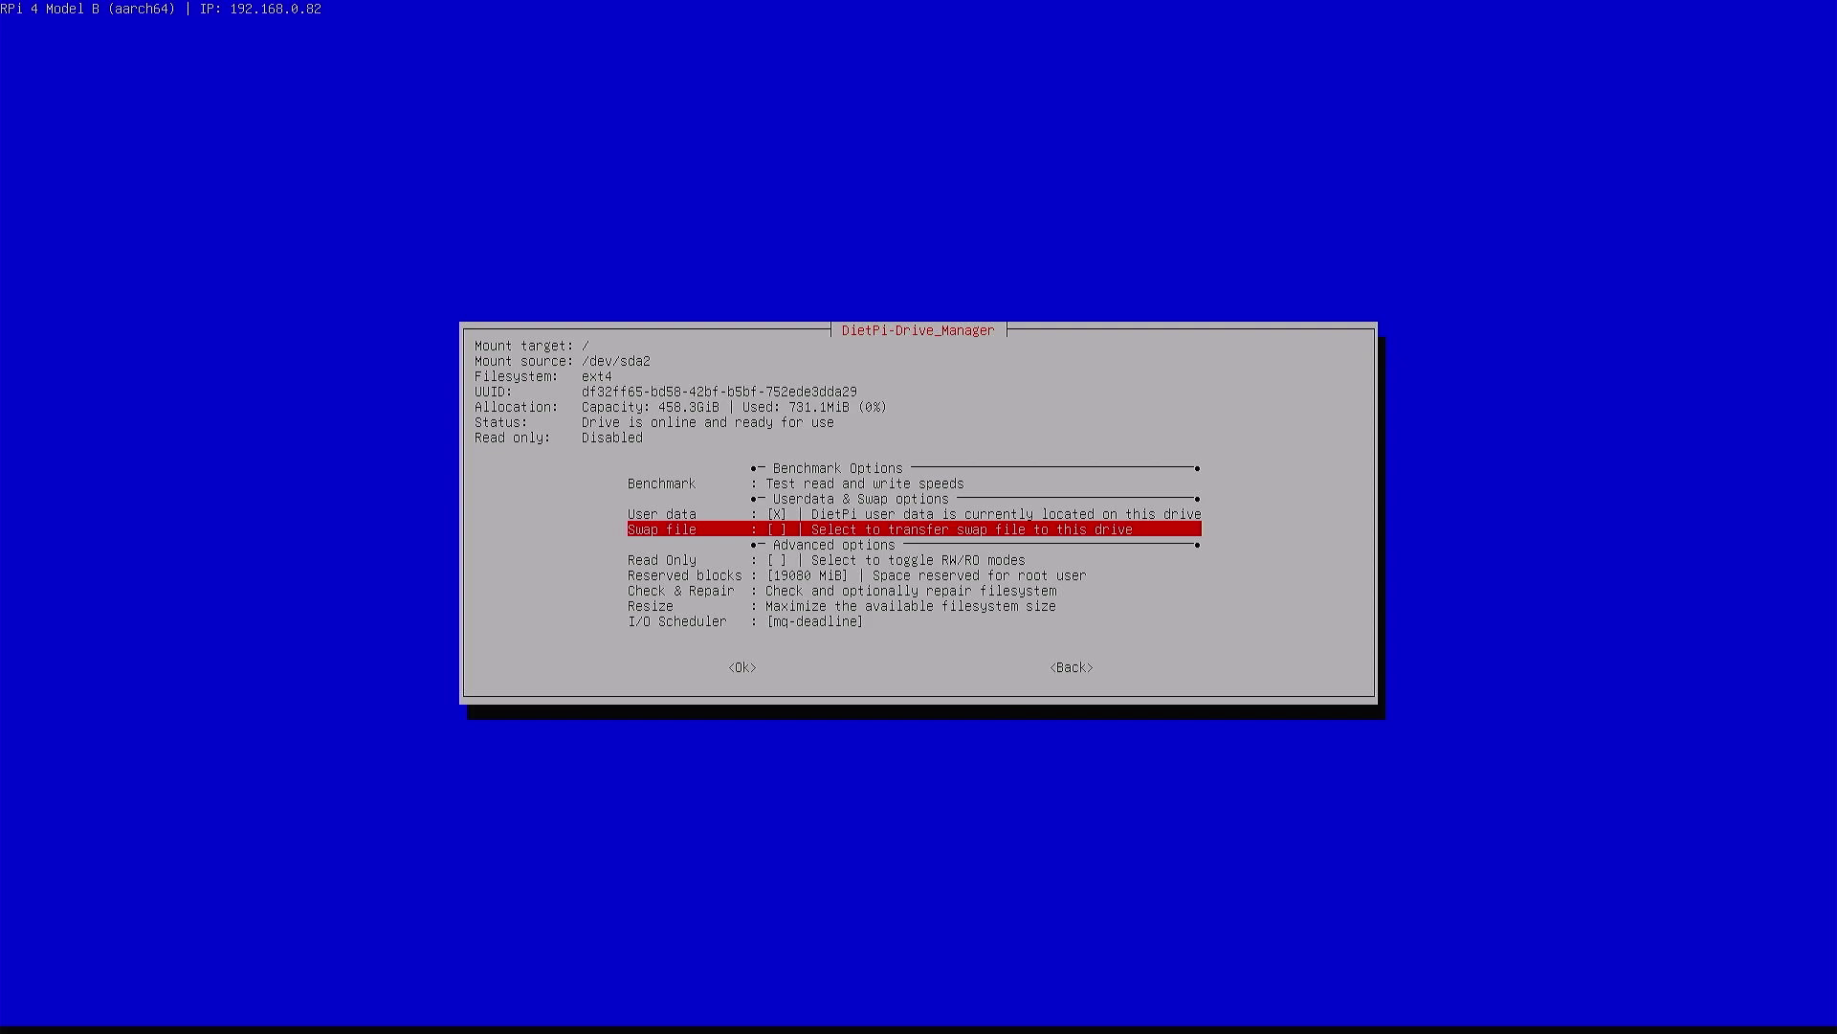
Change the swap file size to 4096 MiB
{"action": "key", "text": "Return"}
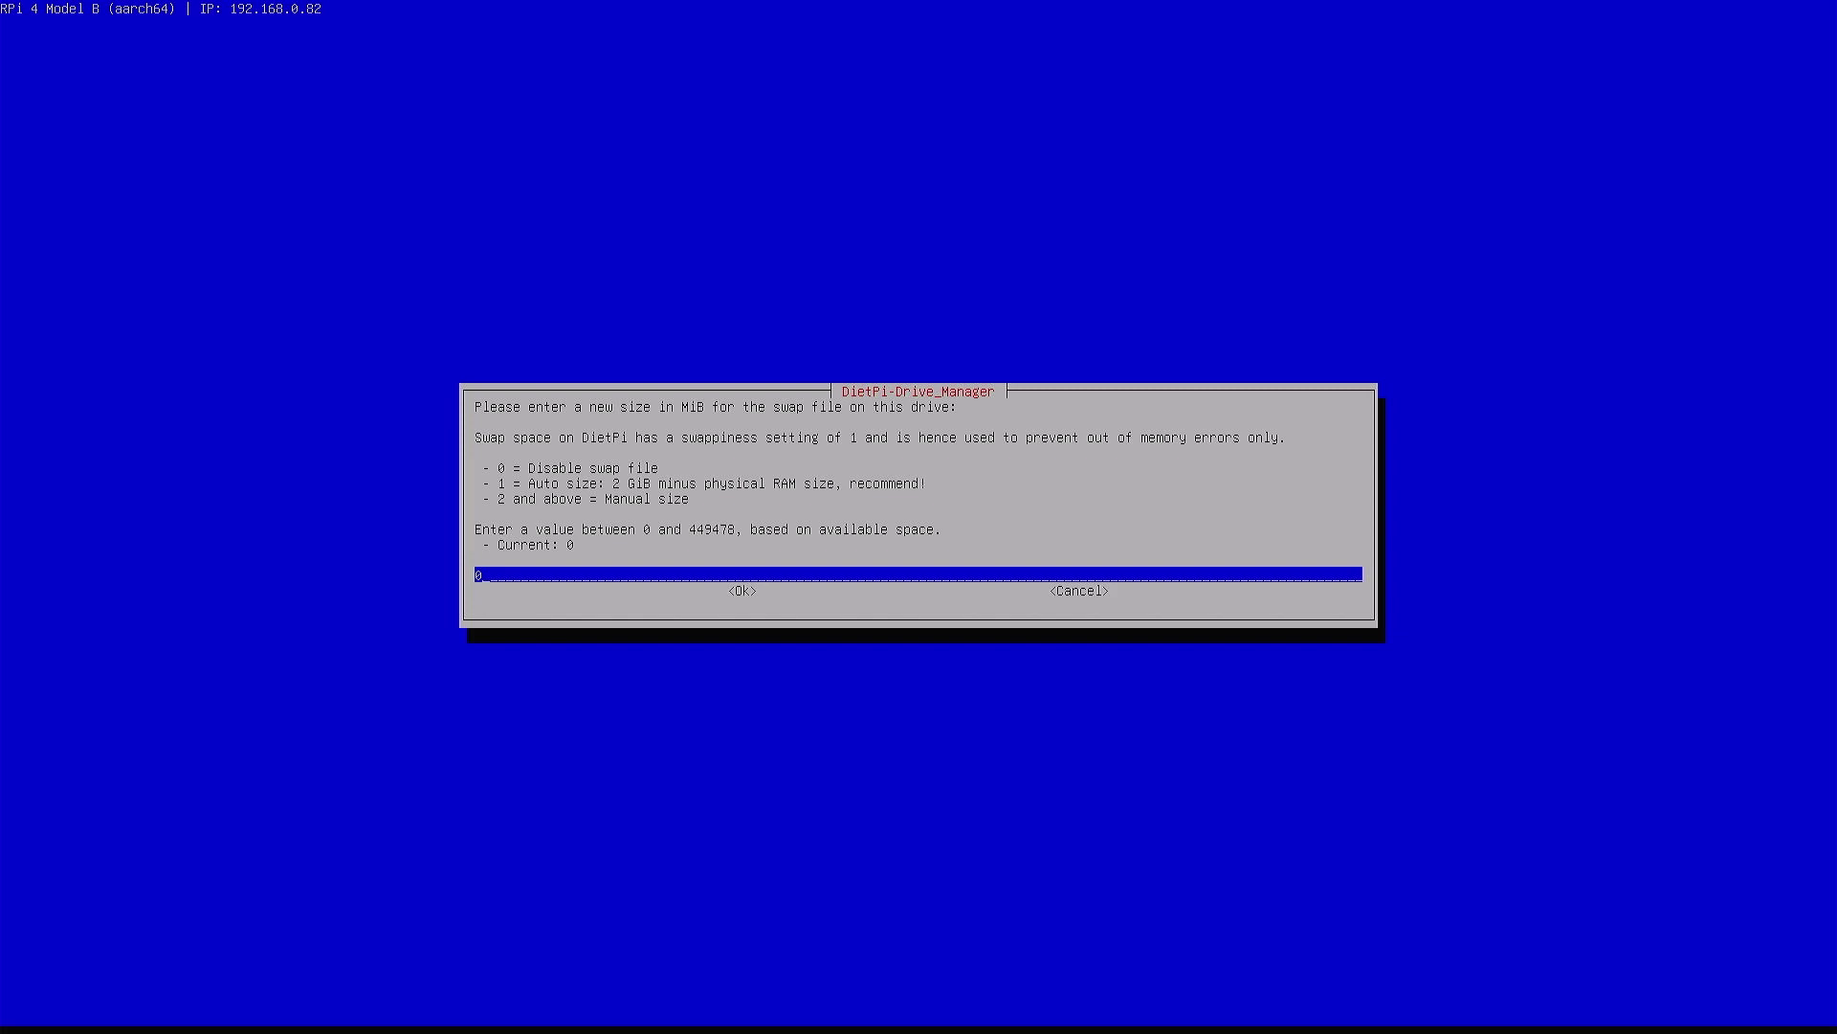
{"action": "key", "text": "BackSpace"}
{"action": "type", "text": "4096"}
{"action": "key", "text": "Return"}
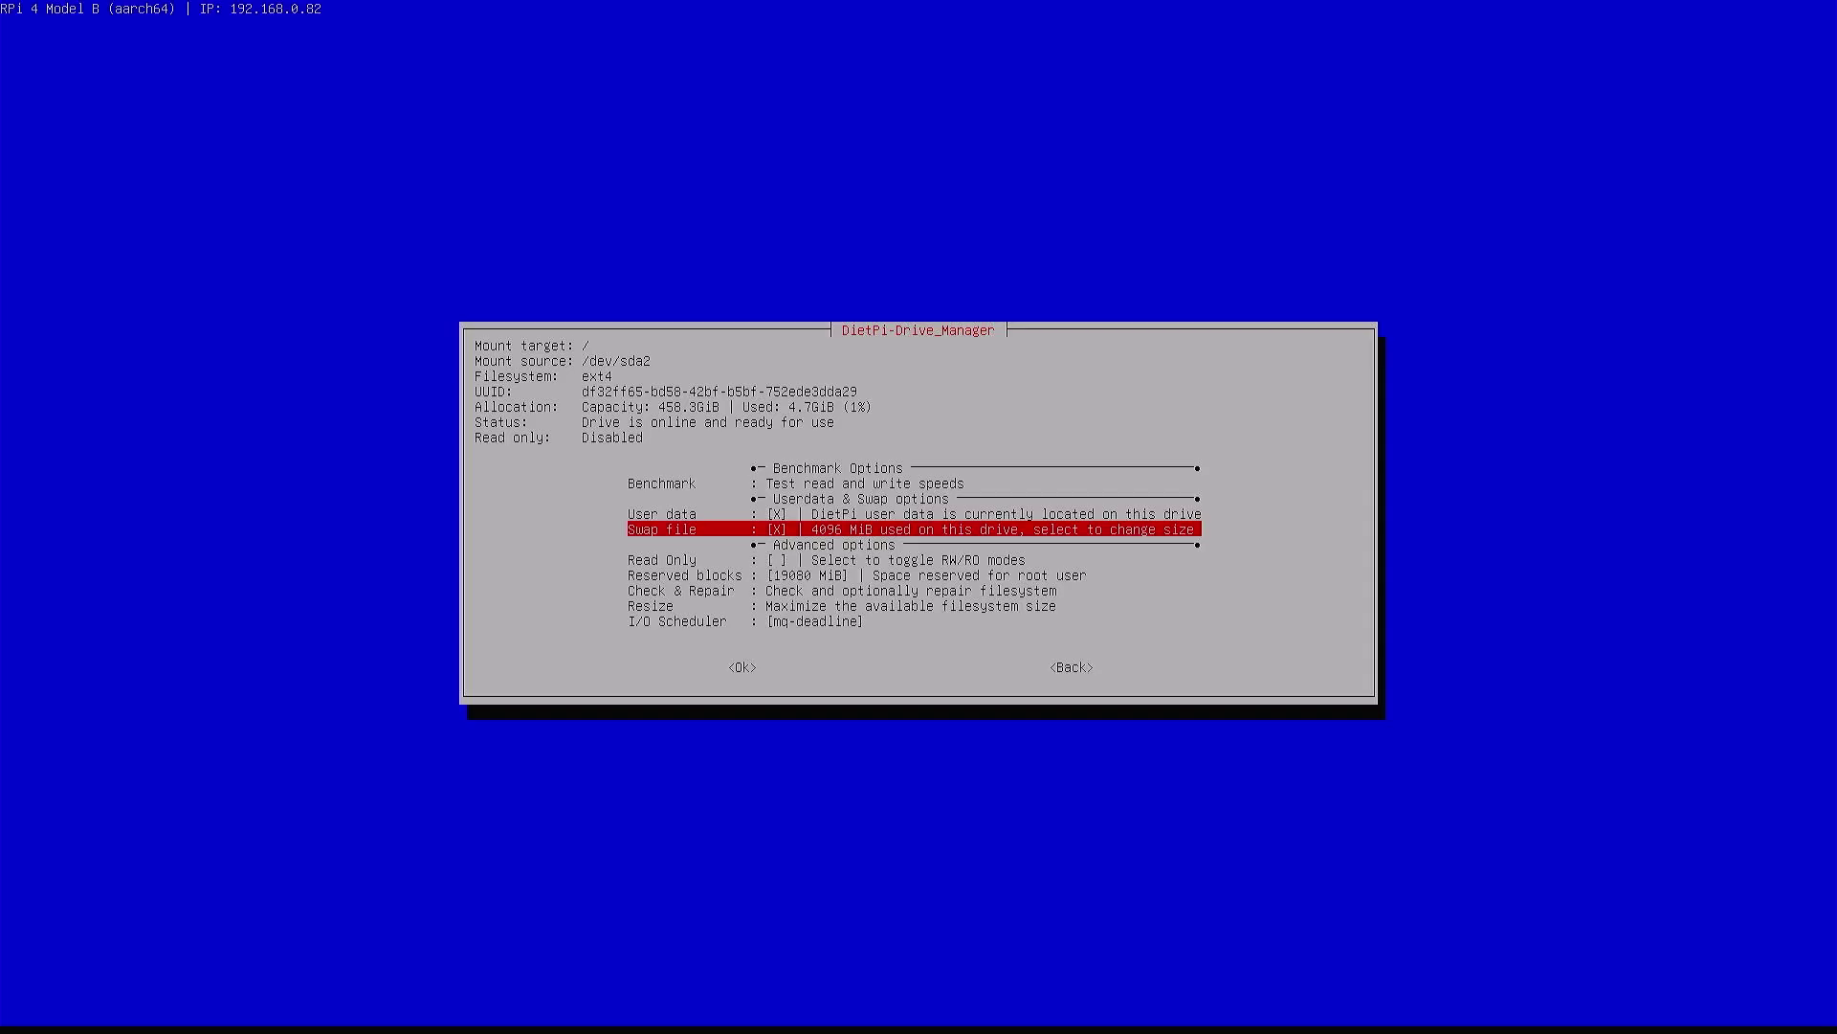
{"action": "key", "text": "Down"}
Look over the root drive's advanced options, then return to the drive list
{"action": "key", "text": "Down"}
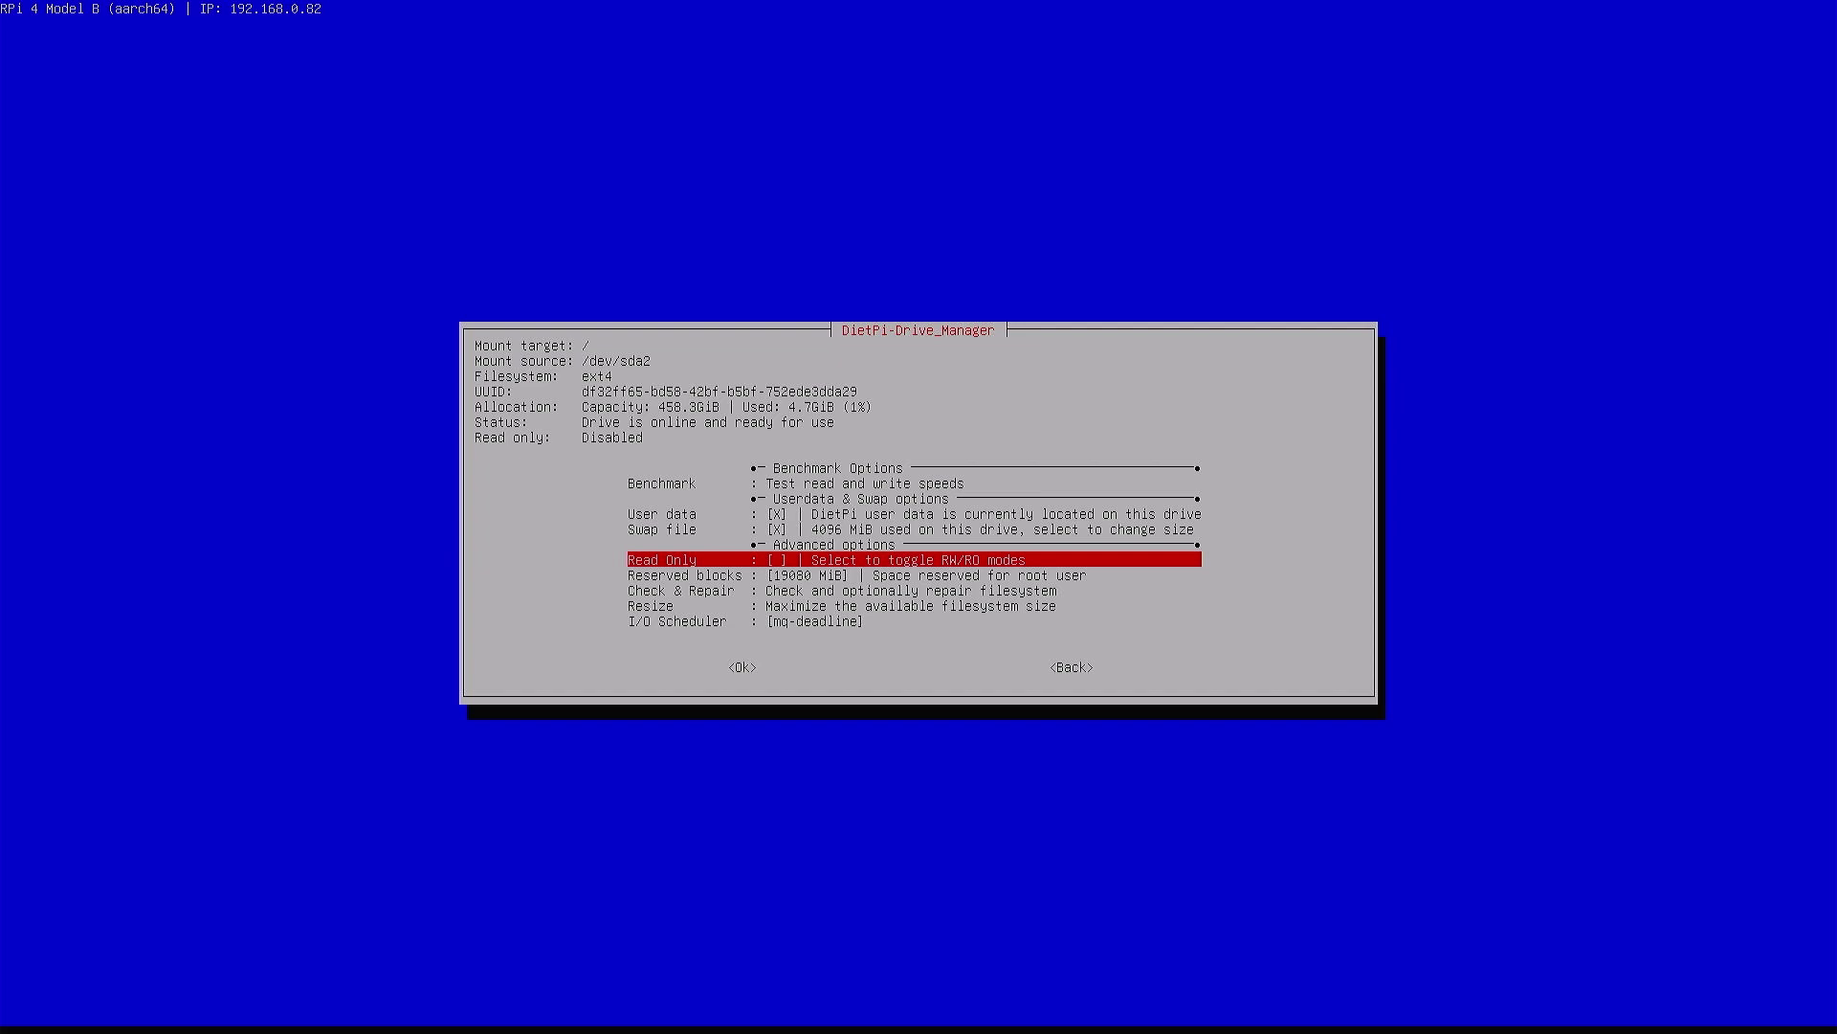
{"action": "key", "text": "Down"}
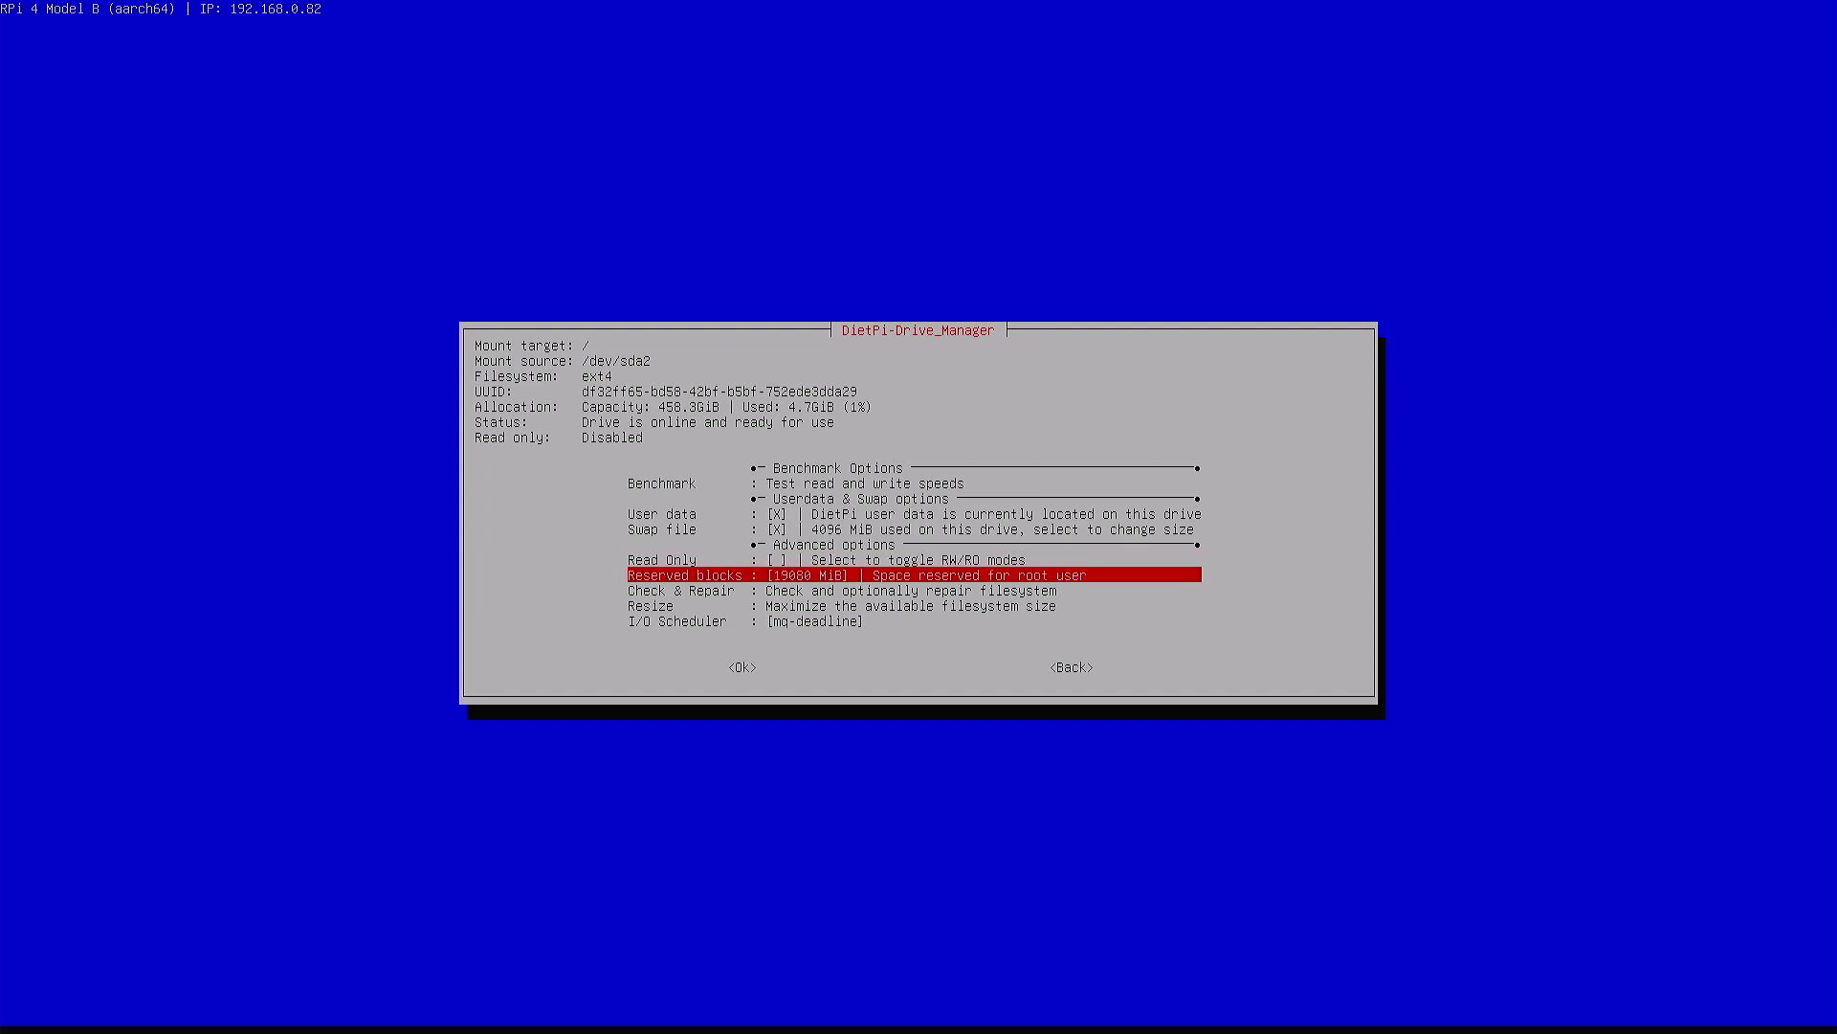
{"action": "key", "text": "Down"}
{"action": "key", "text": "Down"}
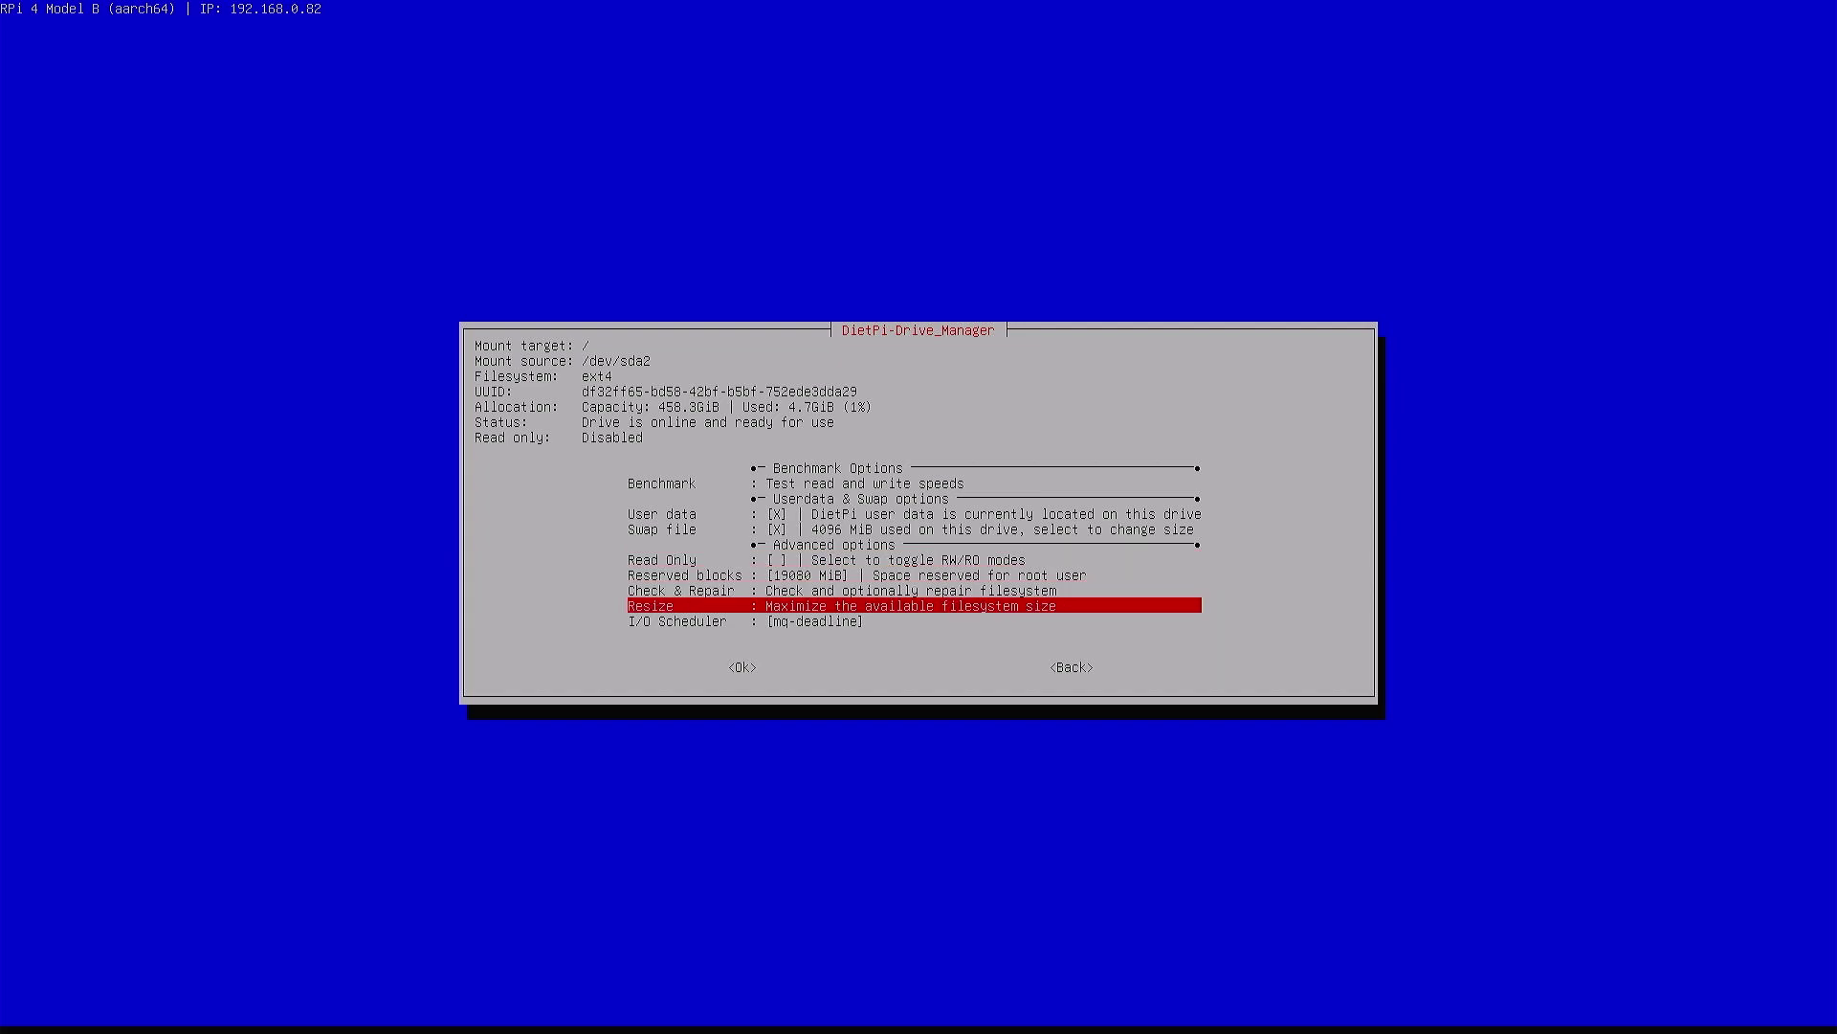
{"action": "key", "text": "Down"}
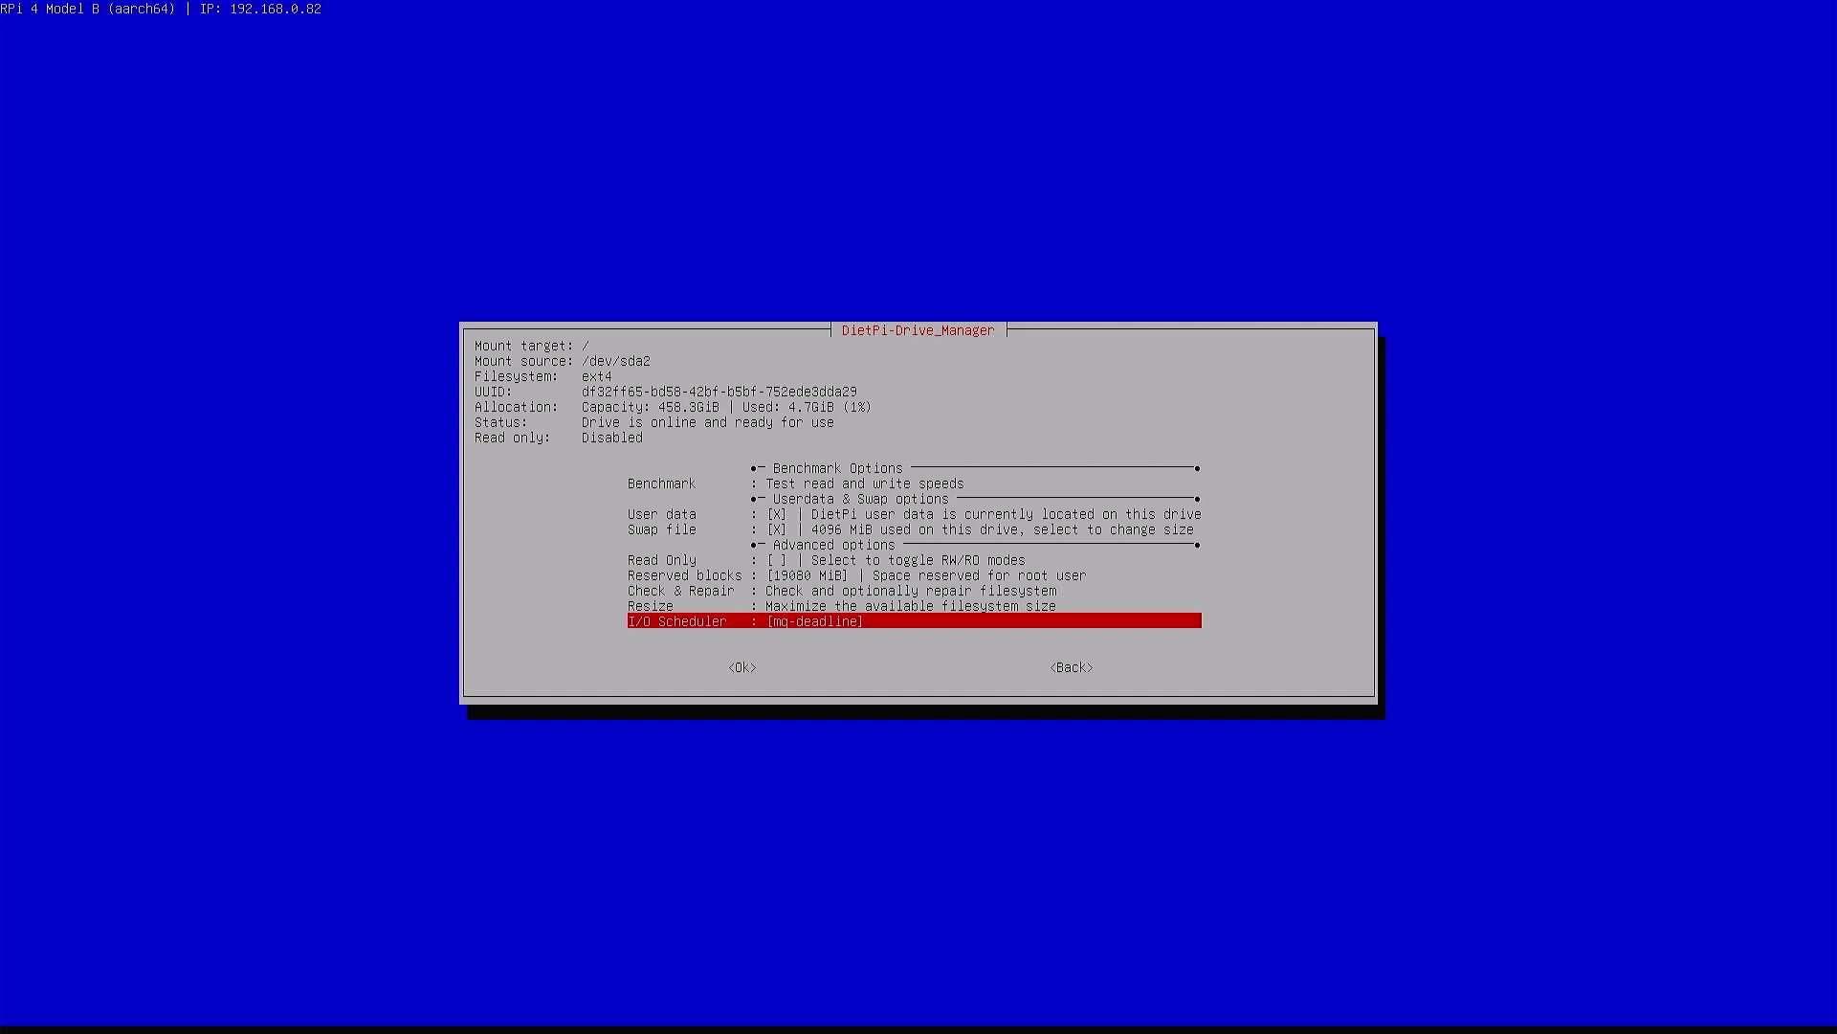
{"action": "key", "text": "Tab"}
{"action": "key", "text": "Tab"}
{"action": "key", "text": "Return"}
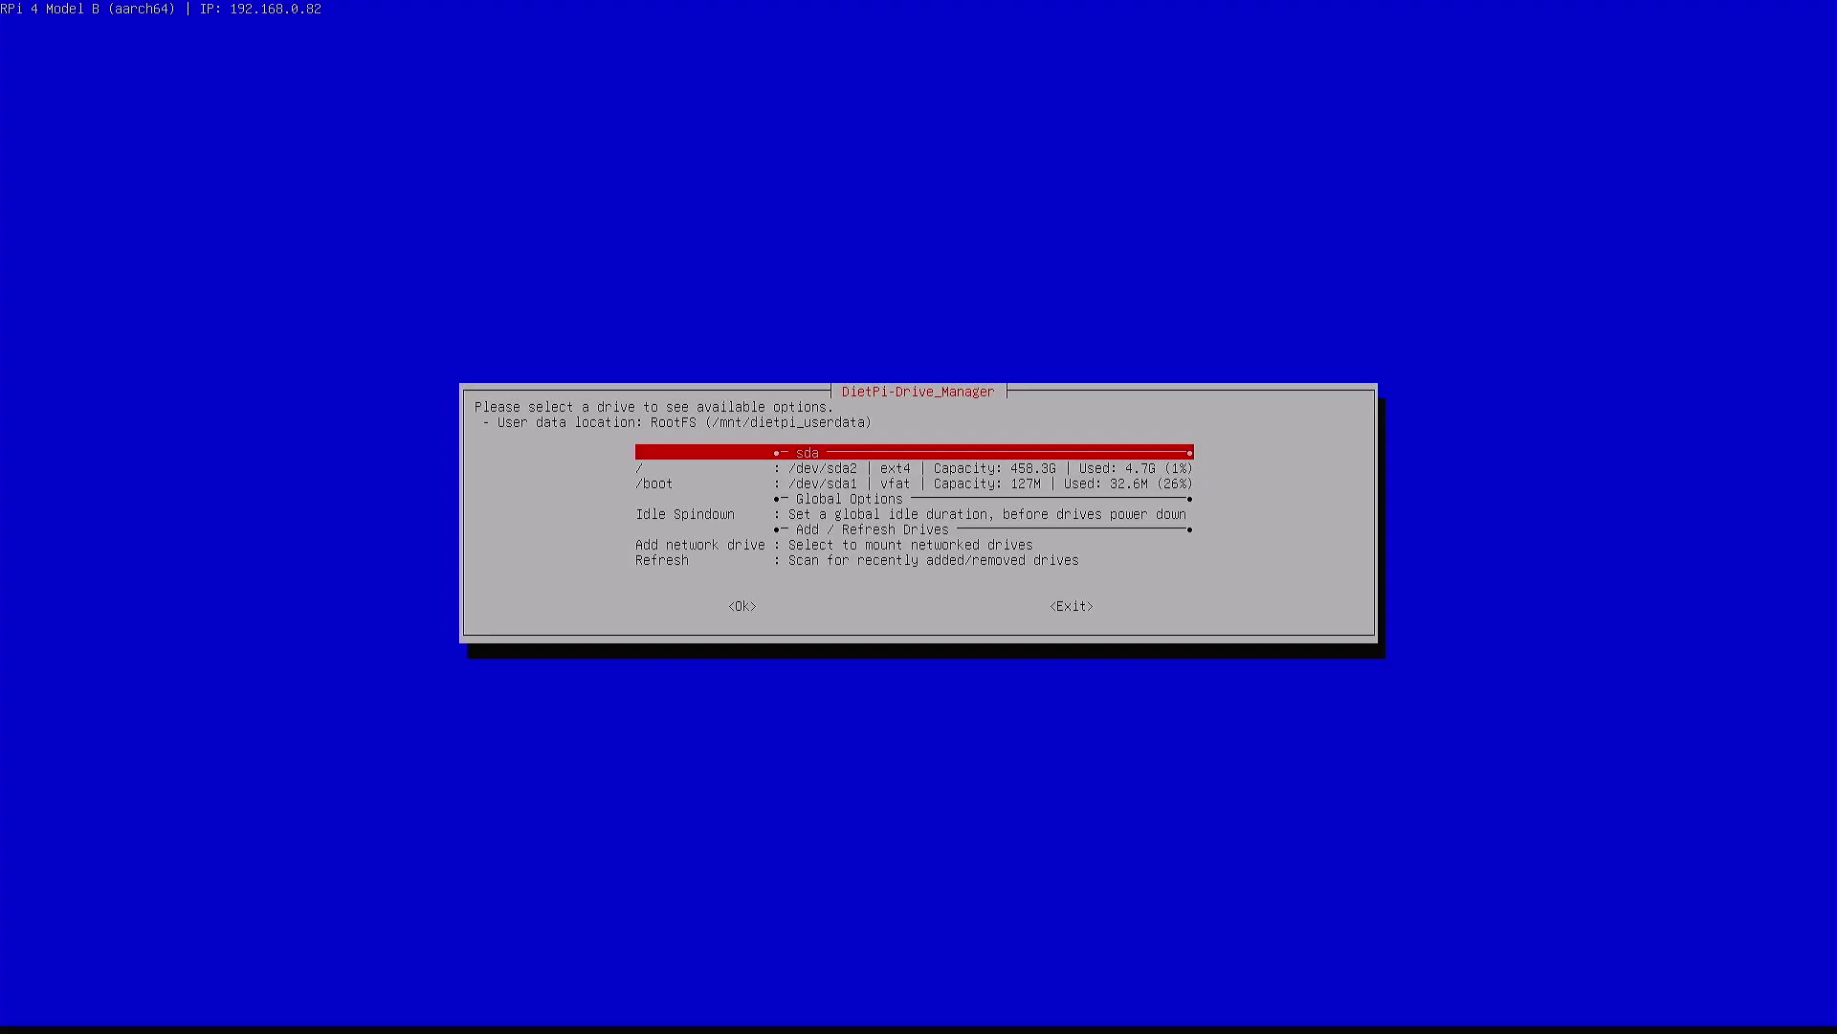
Exit DietPi-Drive_Manager and confirm with Ok
{"action": "key", "text": "Down"}
{"action": "key", "text": "Down"}
{"action": "key", "text": "Up"}
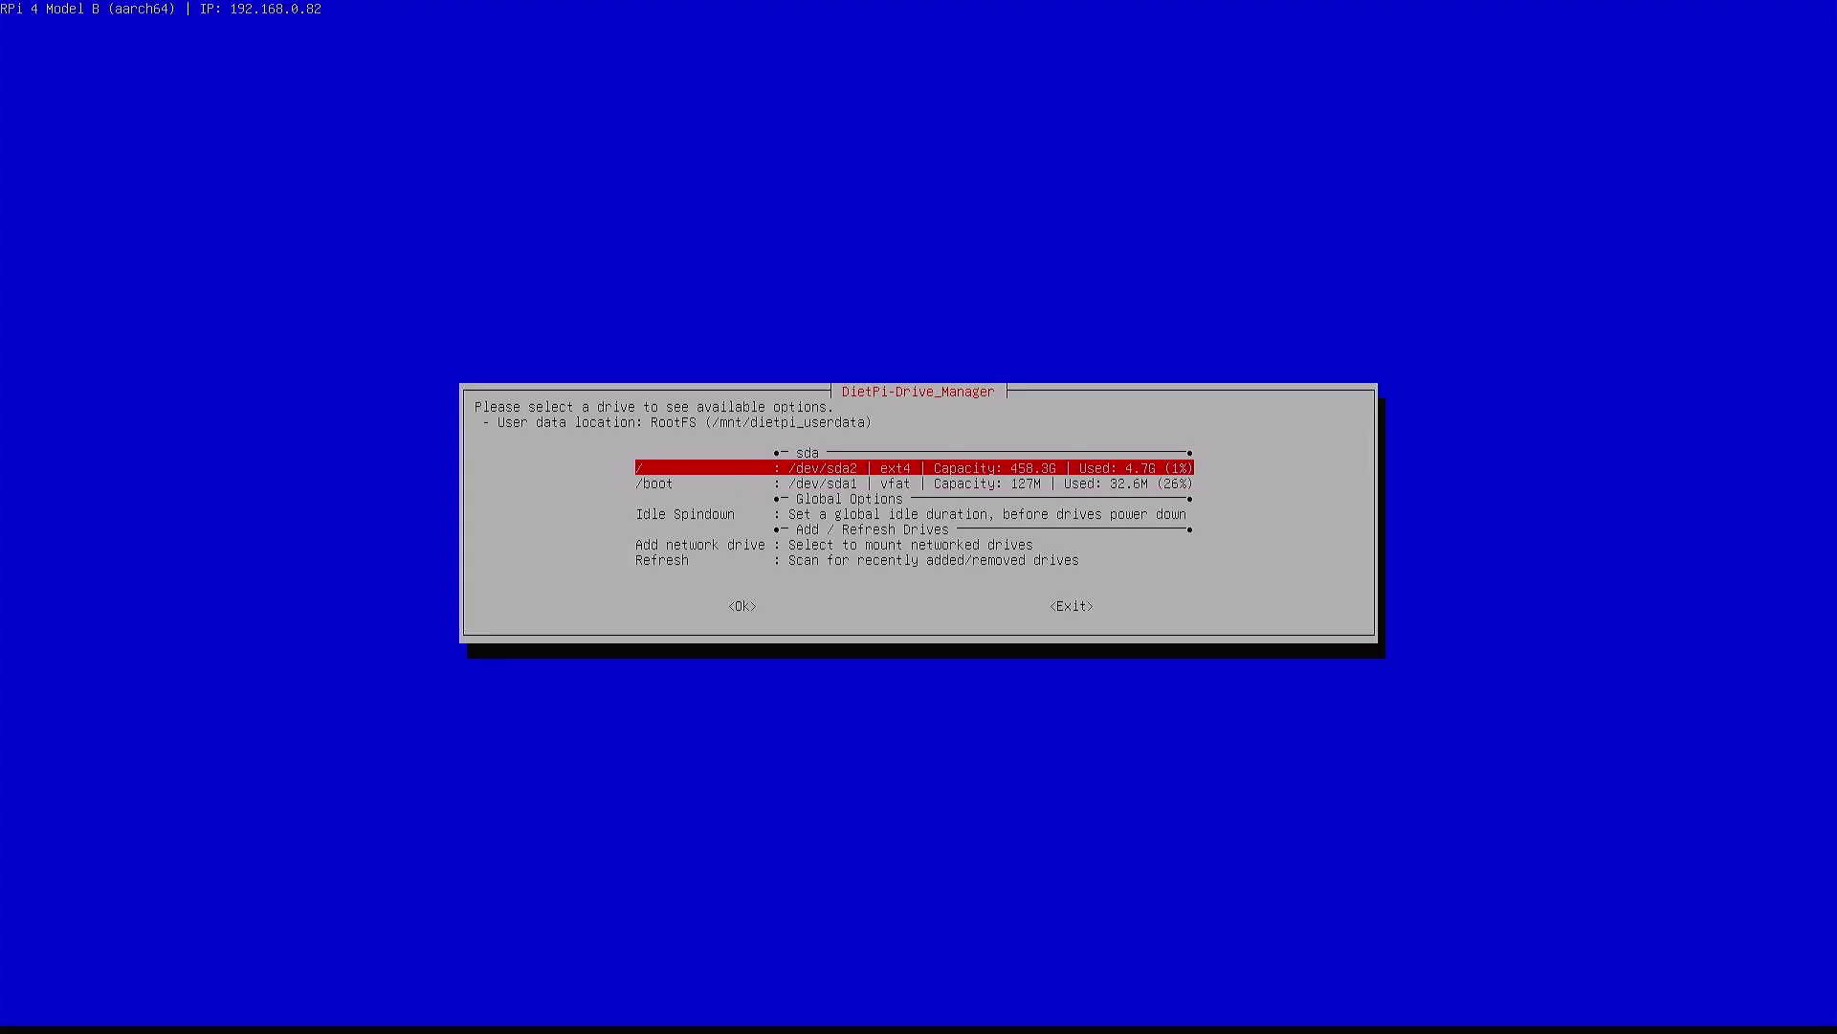
{"action": "key", "text": "Down"}
{"action": "key", "text": "Down"}
{"action": "key", "text": "Down"}
{"action": "key", "text": "Down"}
{"action": "key", "text": "Down"}
{"action": "key", "text": "Down"}
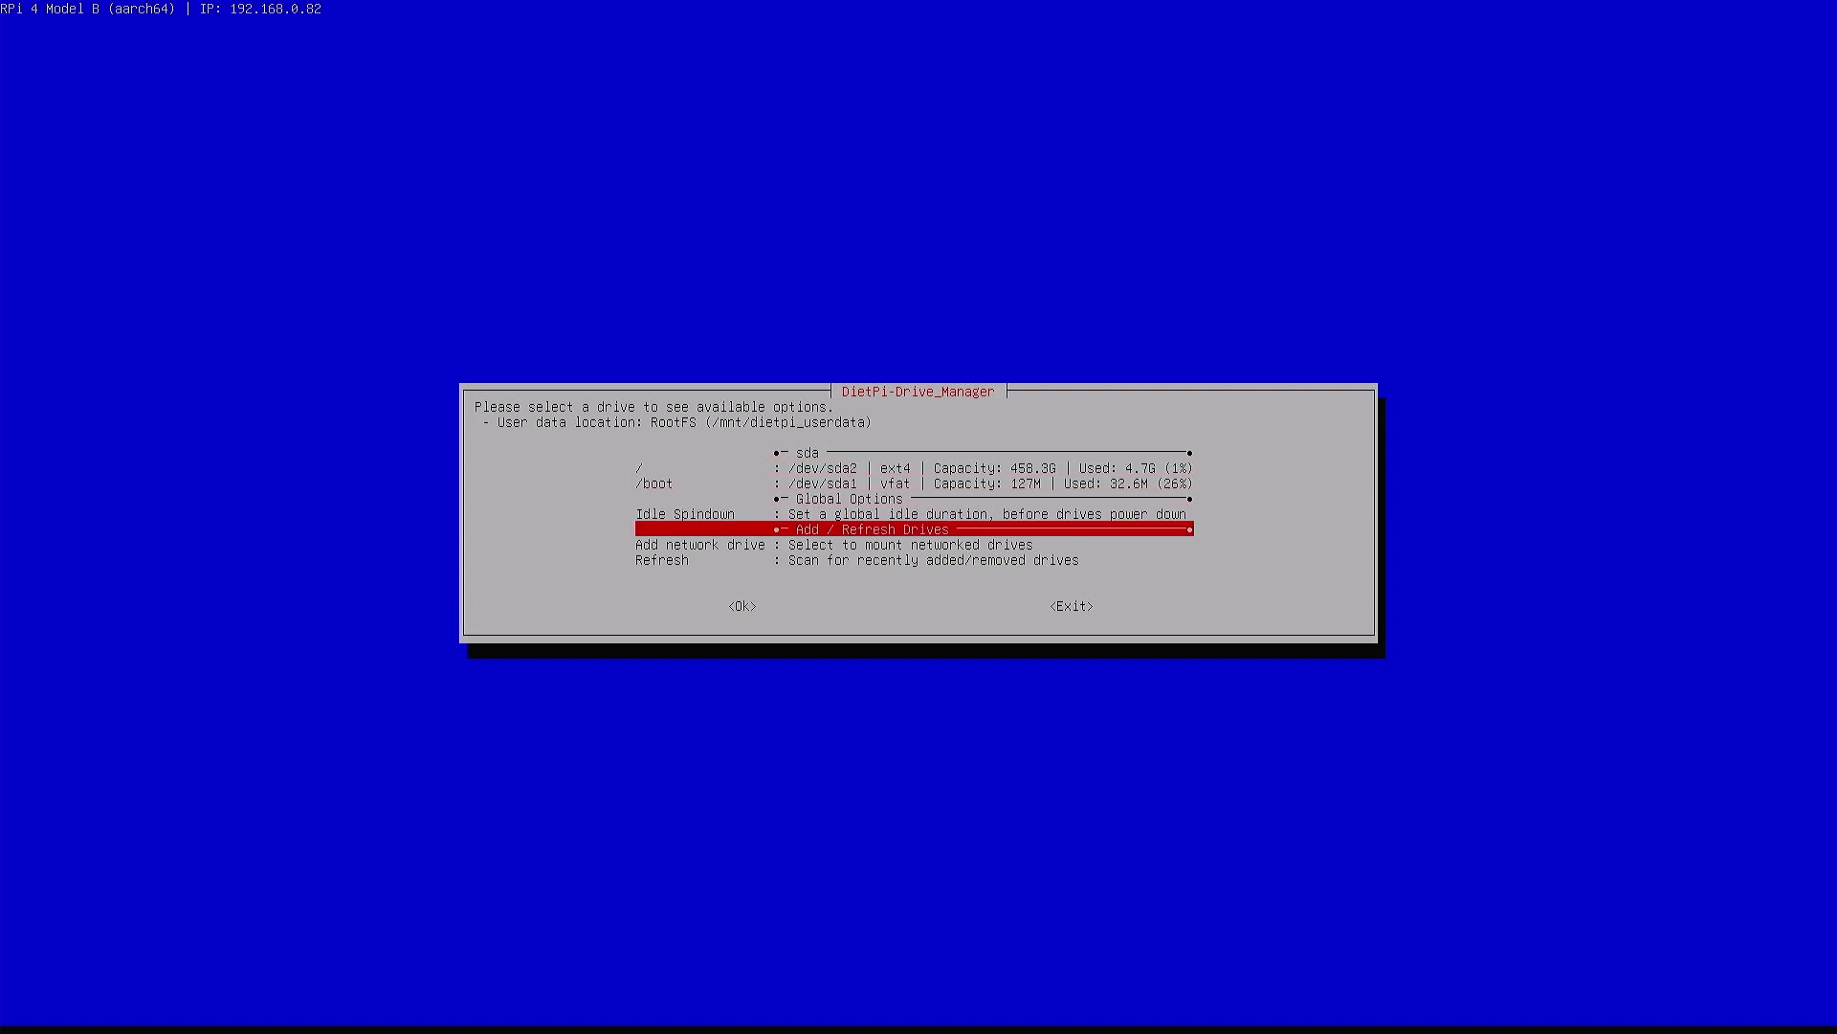
{"action": "key", "text": "Tab"}
{"action": "key", "text": "Tab"}
{"action": "key", "text": "Return"}
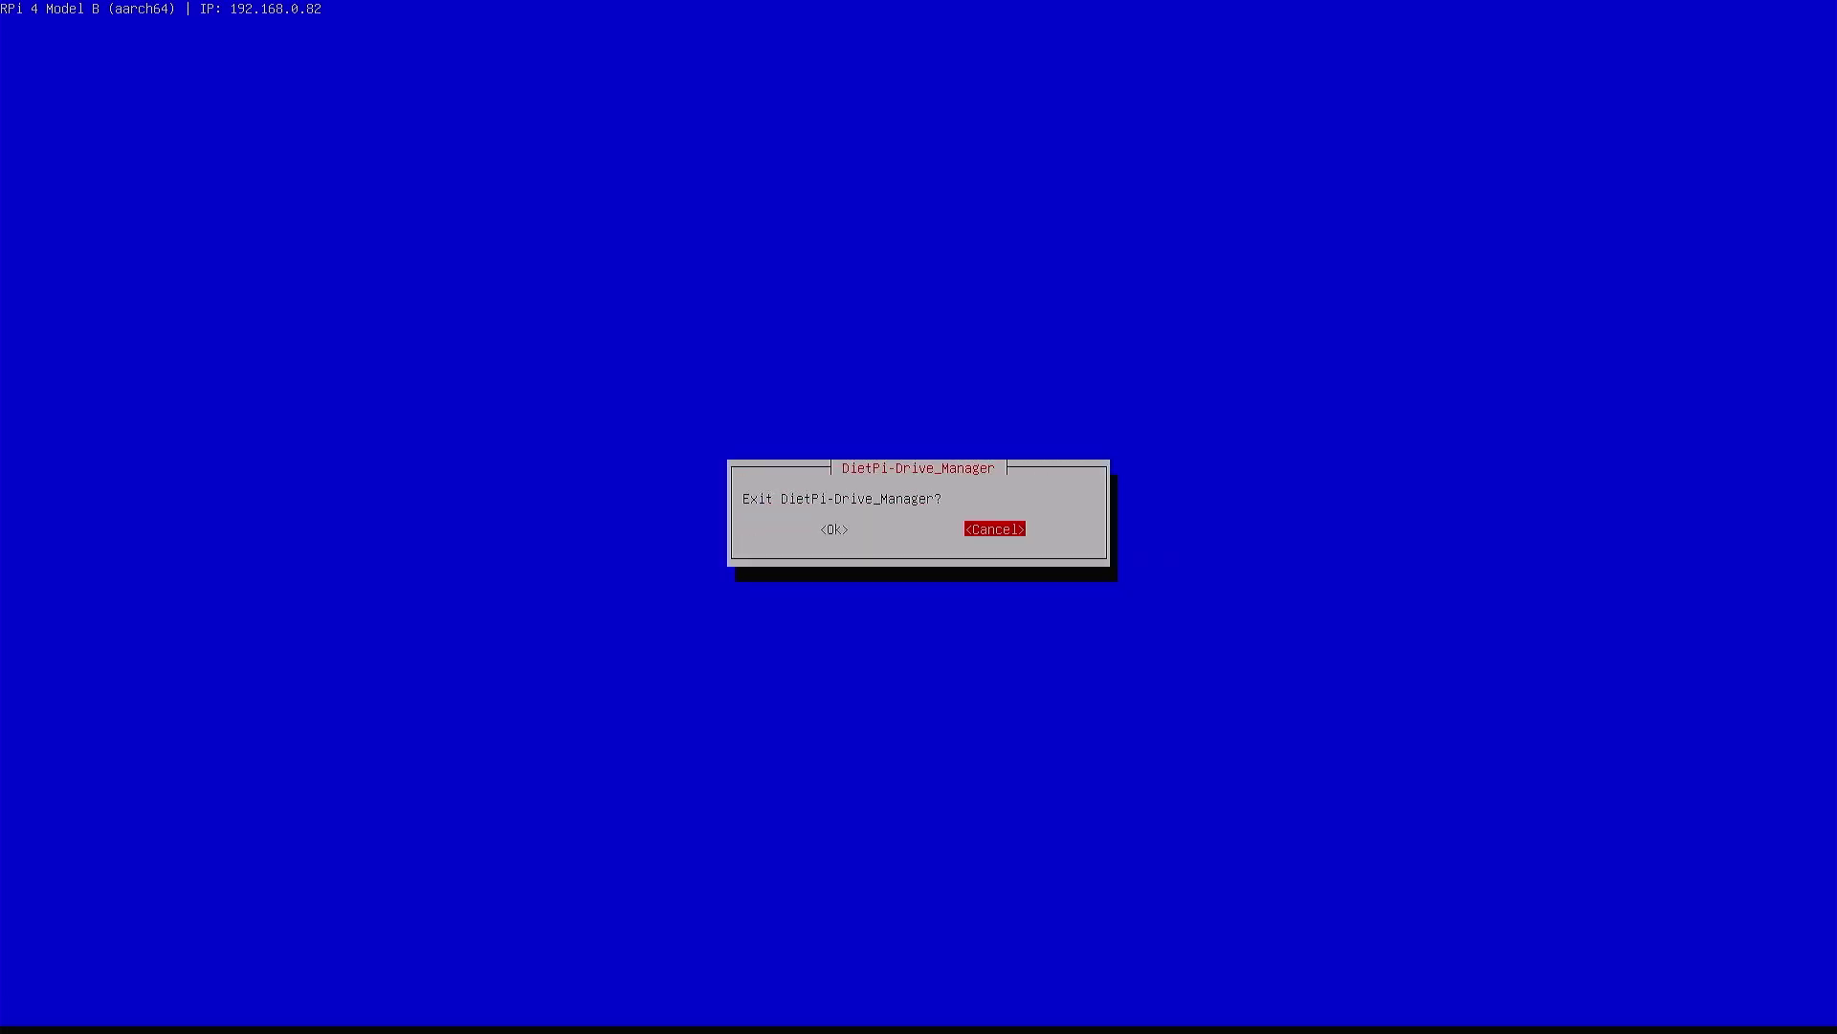
{"action": "key", "text": "Tab"}
{"action": "key", "text": "Return"}
Leave Advanced Options and return to the DietPi-Config main menu
{"action": "key", "text": "Down"}
{"action": "key", "text": "Down"}
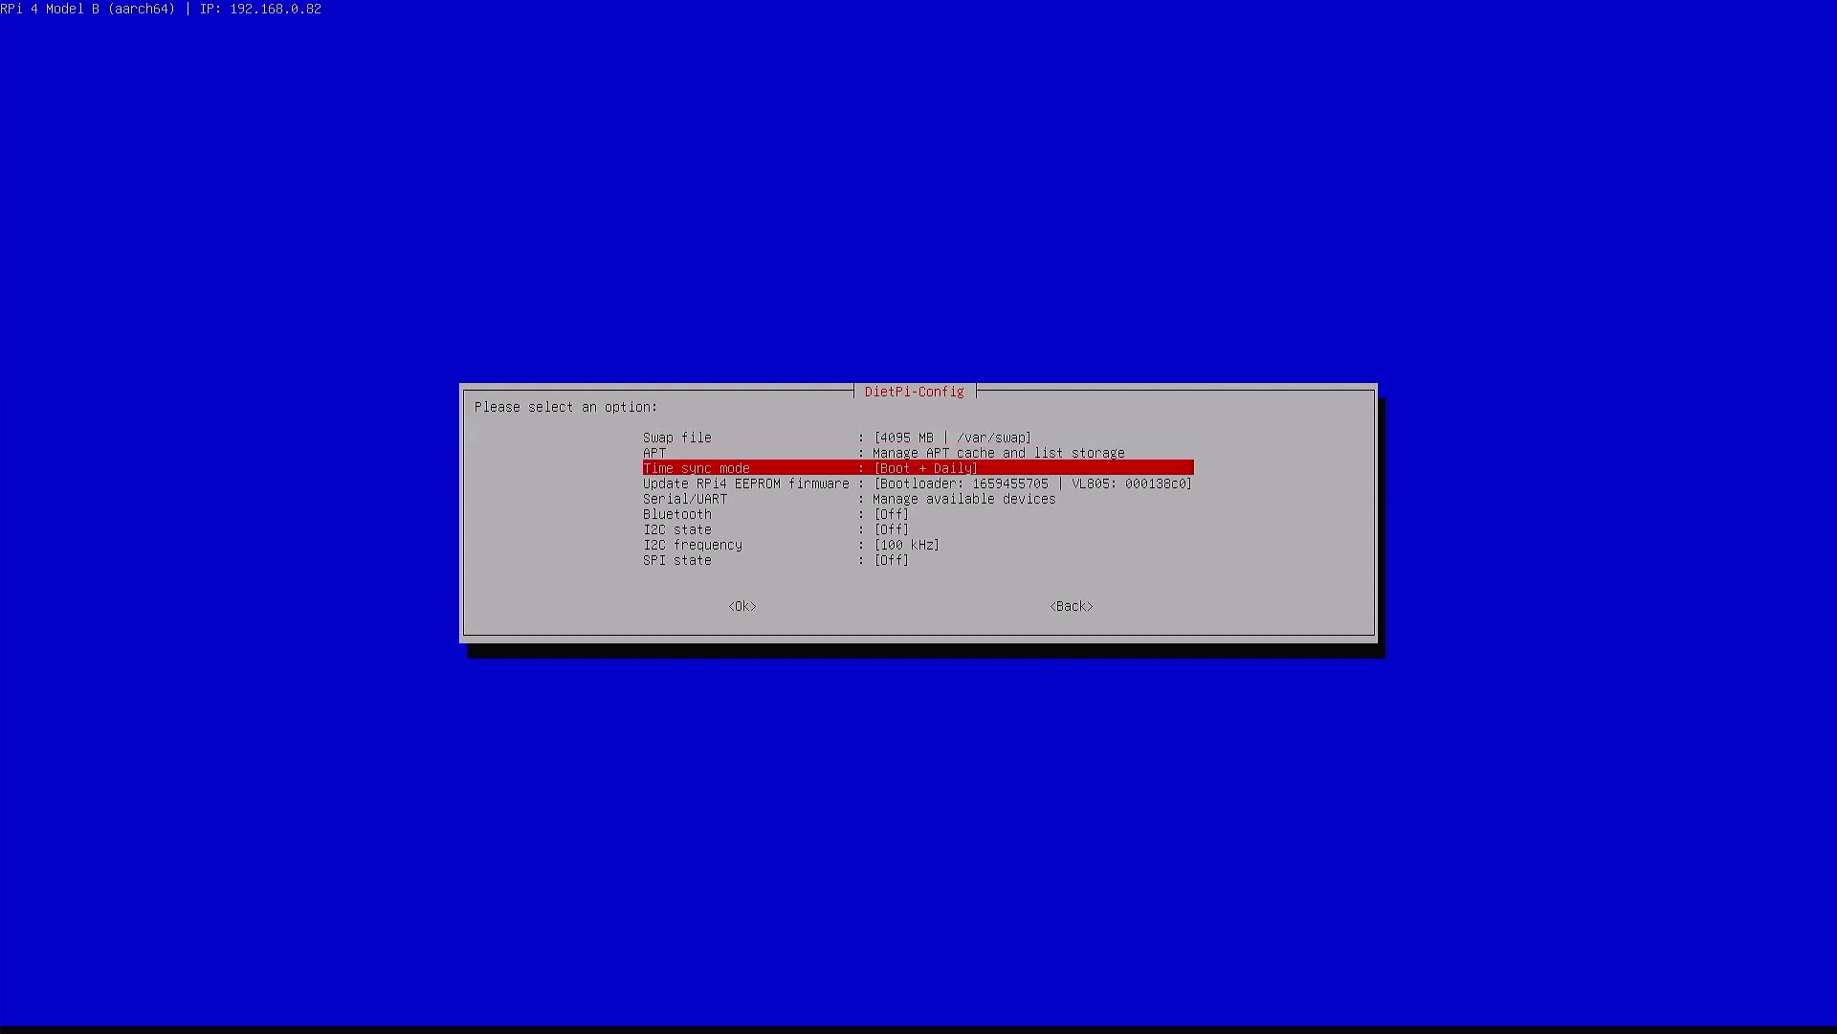
{"action": "key", "text": "Down"}
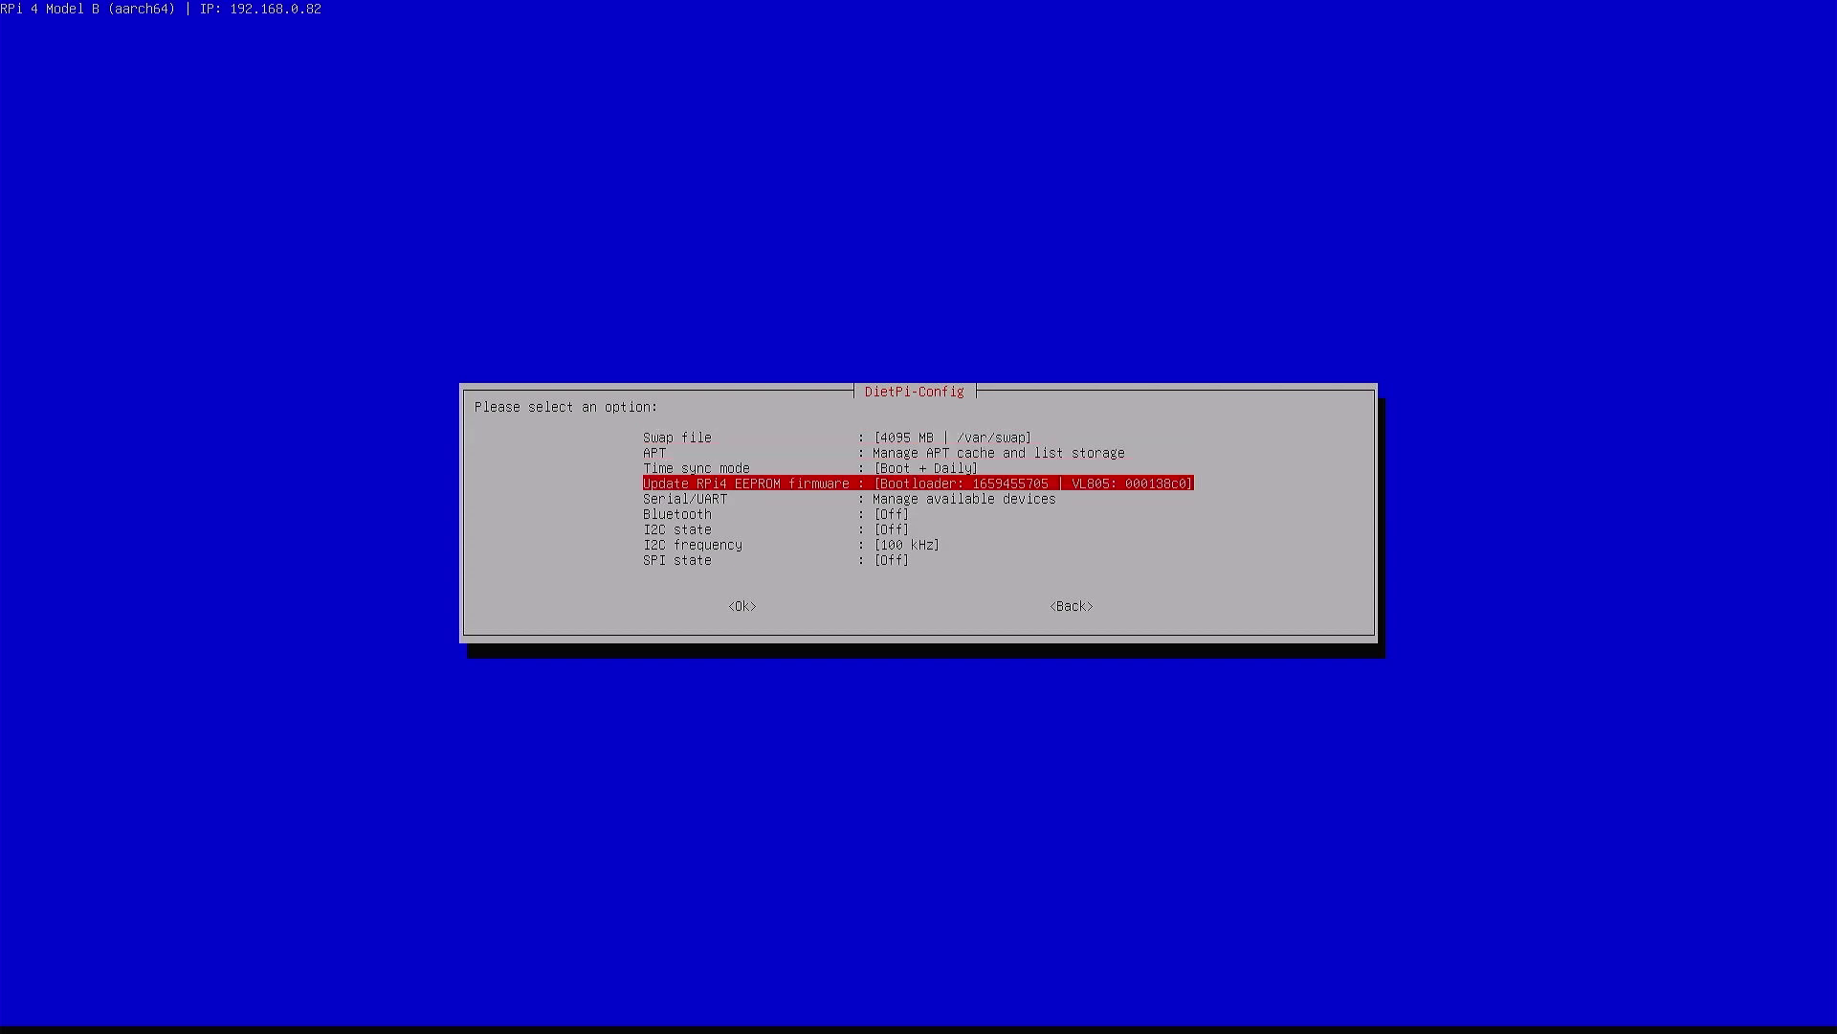
{"action": "key", "text": "Escape"}
{"action": "key", "text": "Up"}
Open Timezone in Language/Regional Options and choose the Europe area
{"action": "key", "text": "Down"}
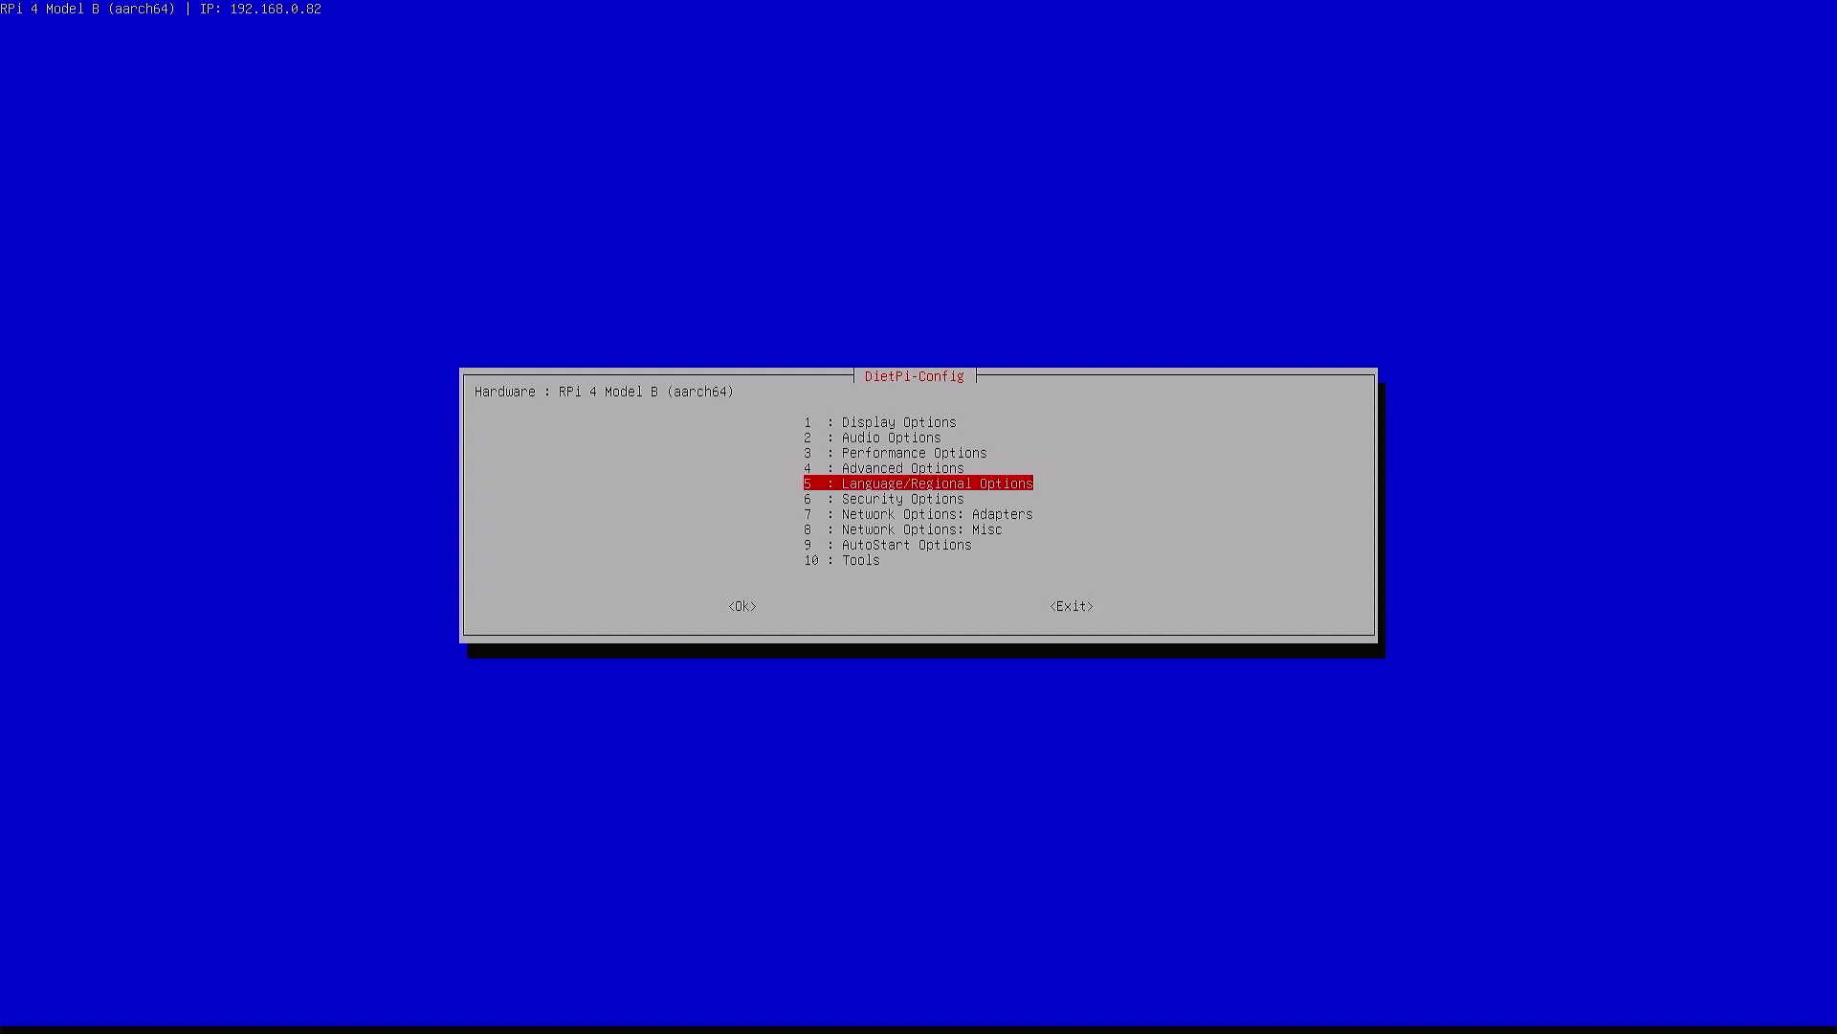
{"action": "key", "text": "Return"}
{"action": "key", "text": "Tab"}
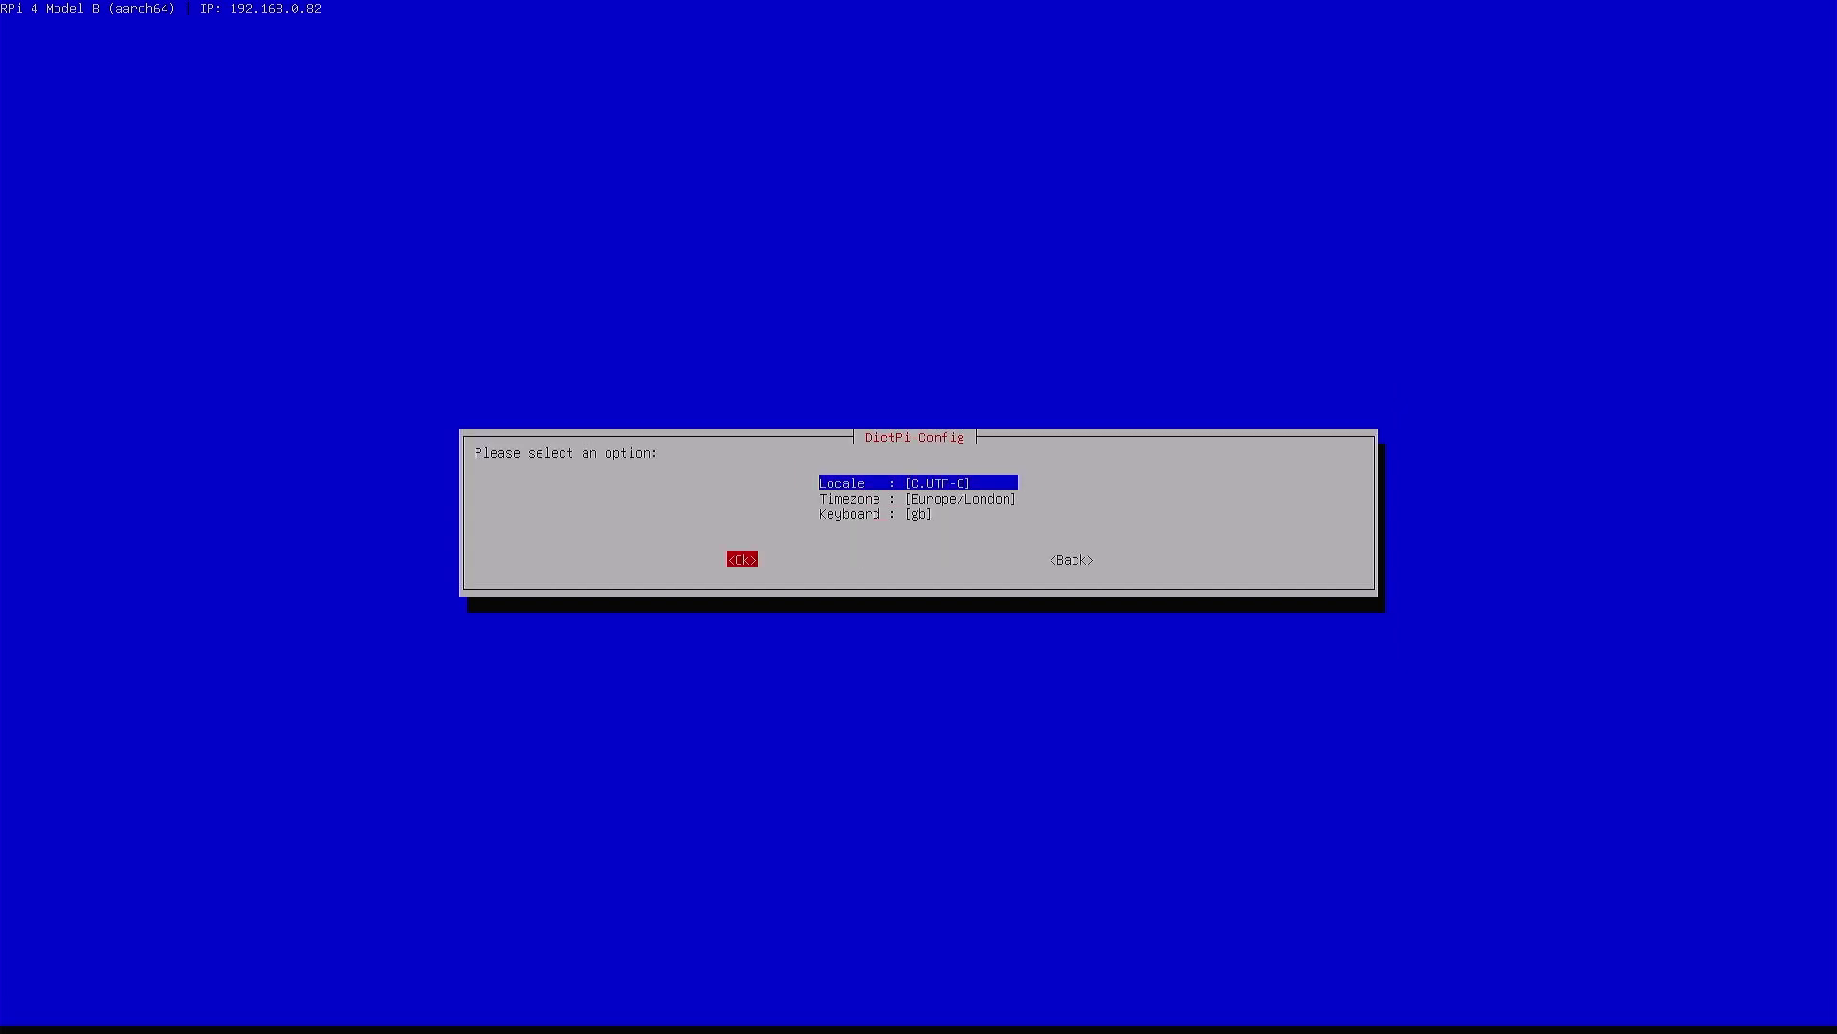
{"action": "key", "text": "shift+Tab"}
{"action": "key", "text": "Down"}
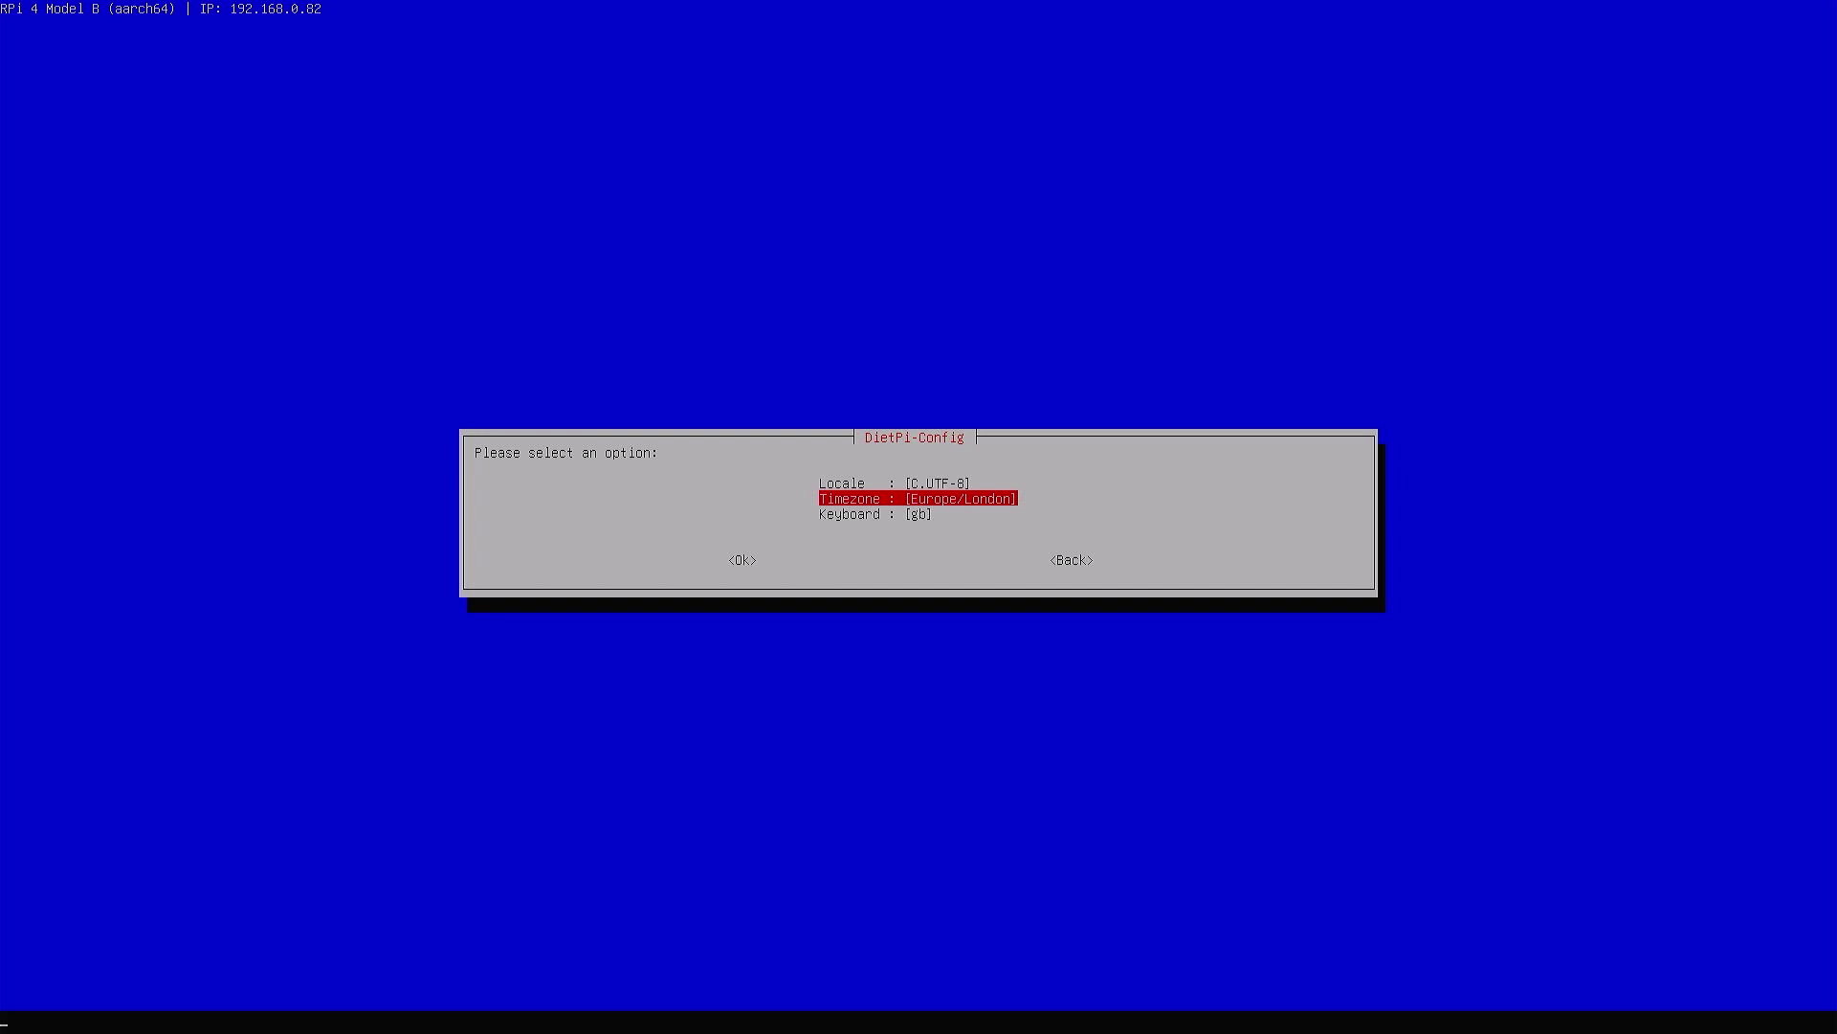
{"action": "key", "text": "Return"}
{"action": "key", "text": "Down"}
{"action": "key", "text": "Up"}
{"action": "key", "text": "Return"}
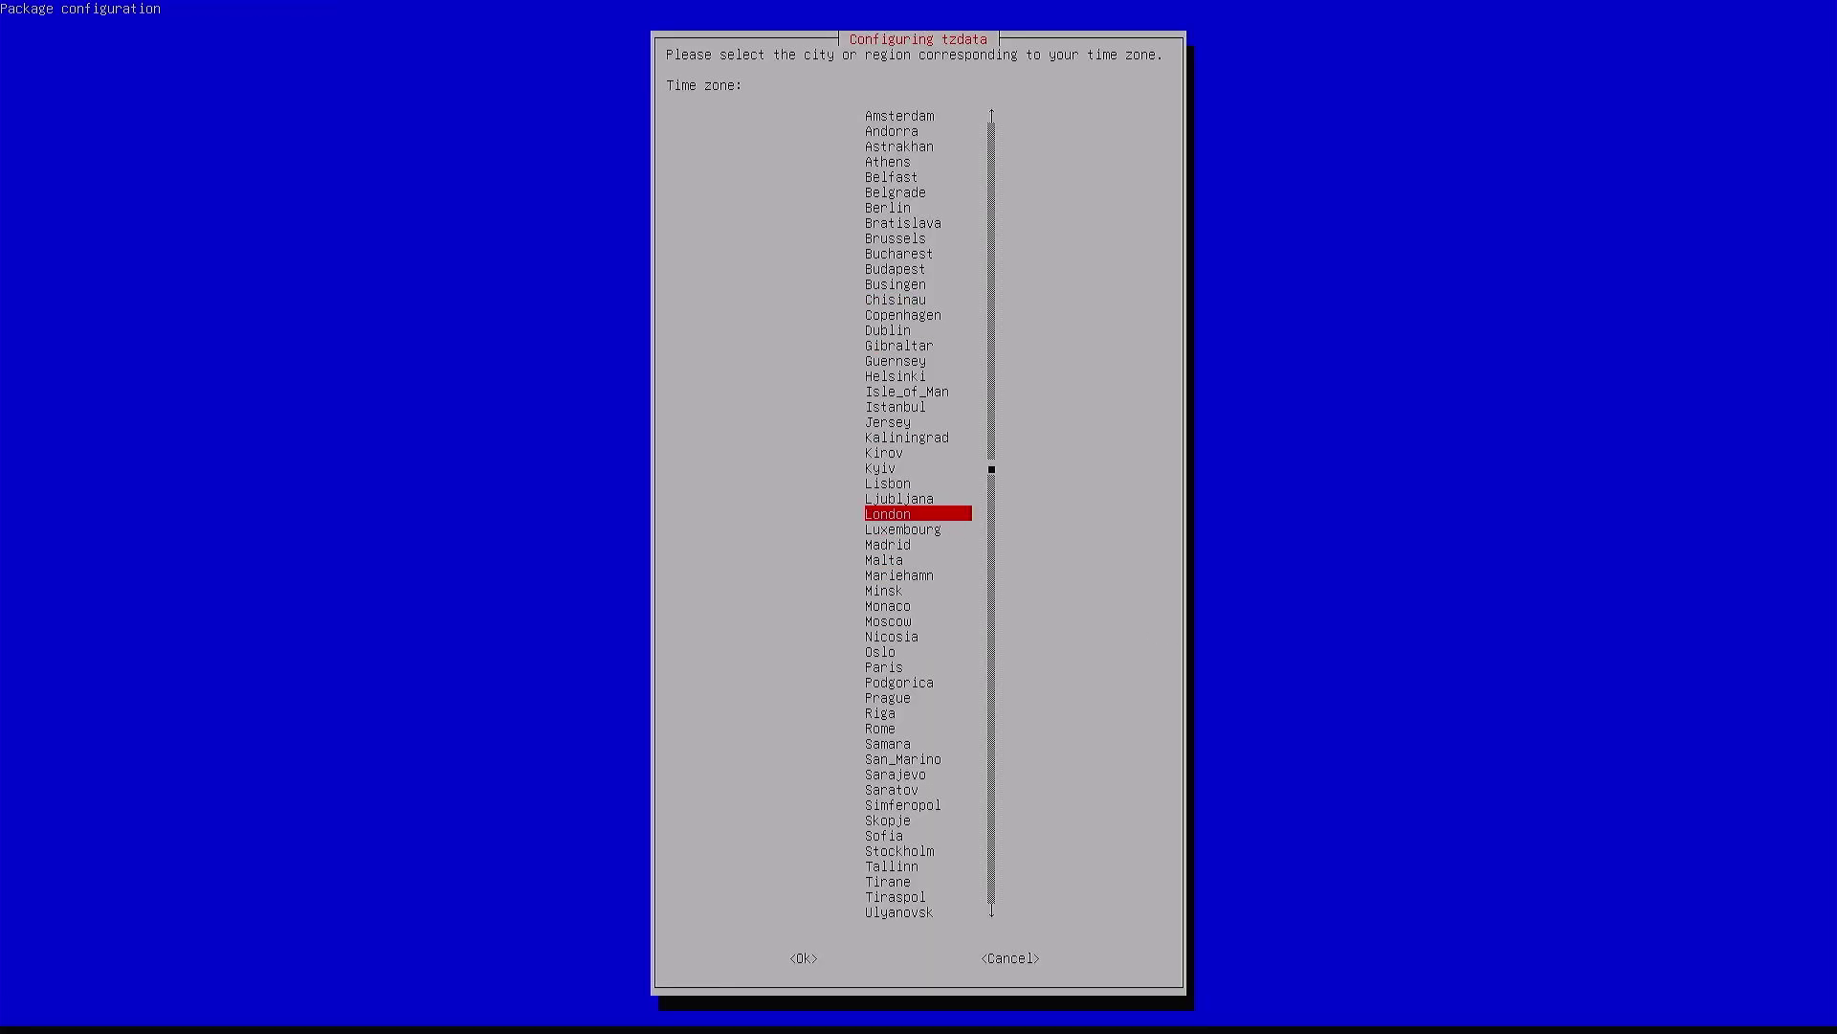
Select Madrid from the European city list and confirm it
{"action": "key", "text": "Down"}
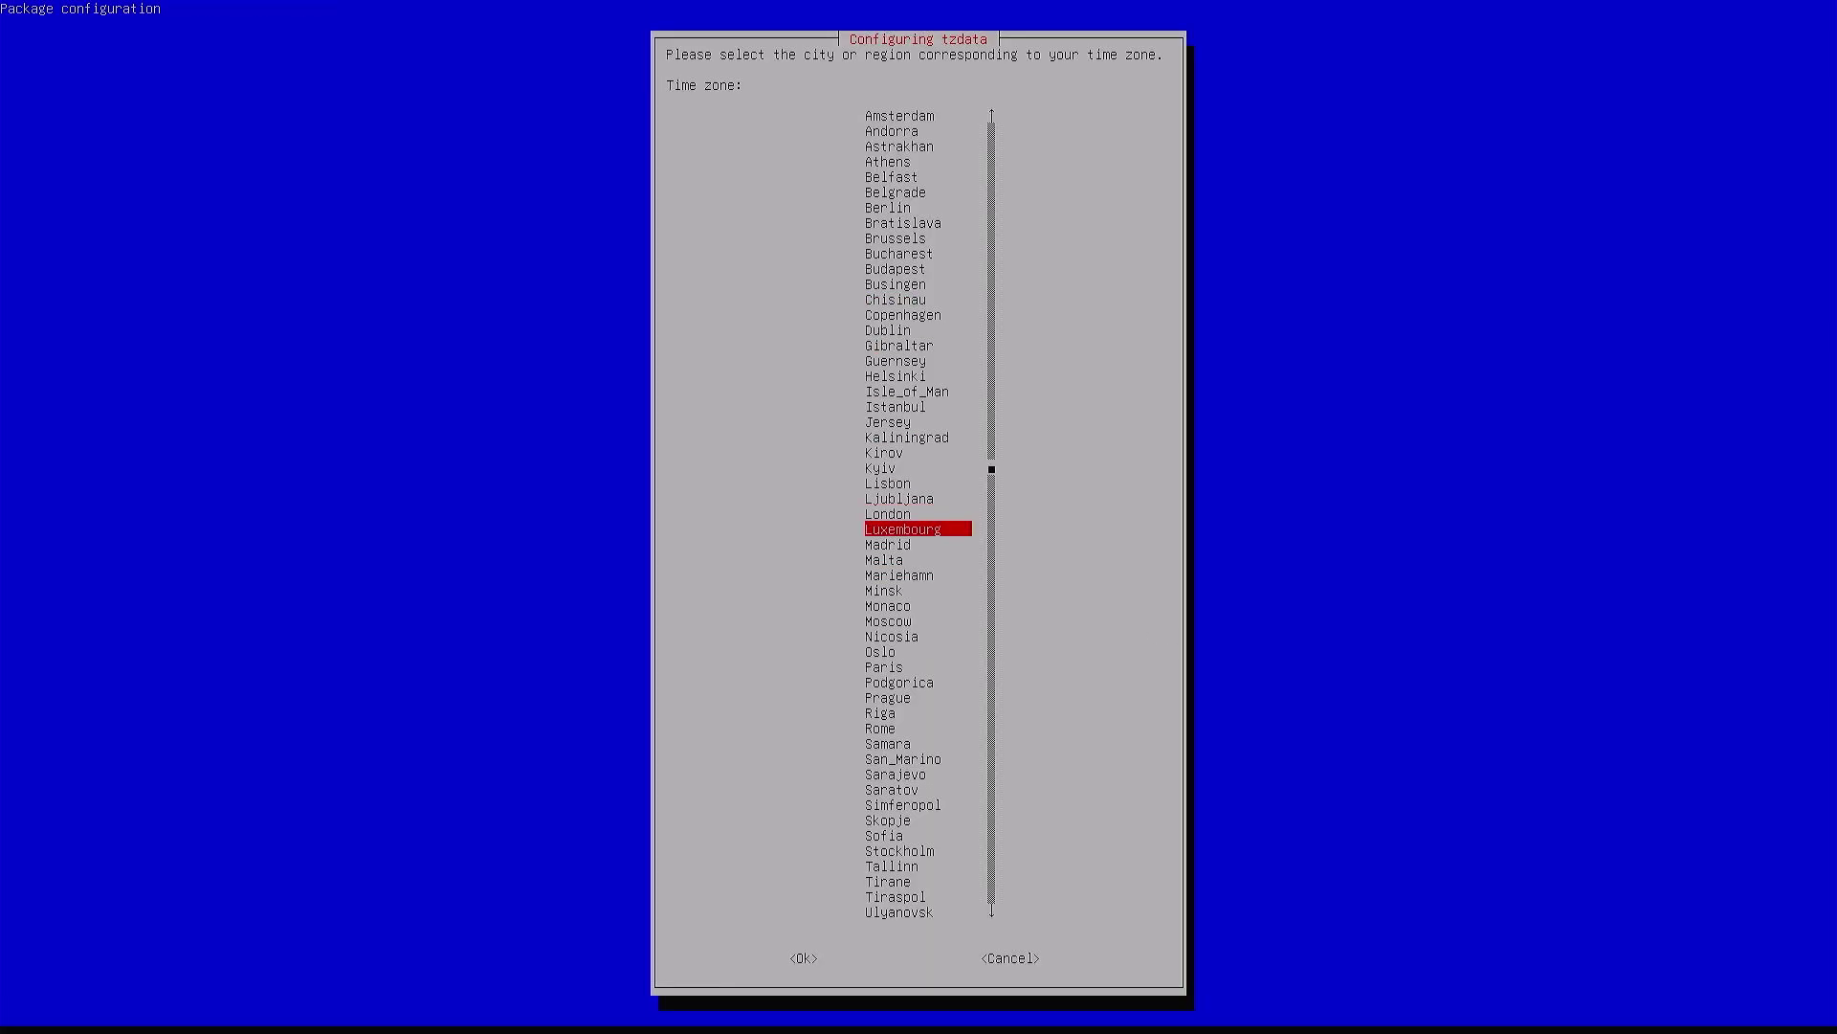
{"action": "key", "text": "w"}
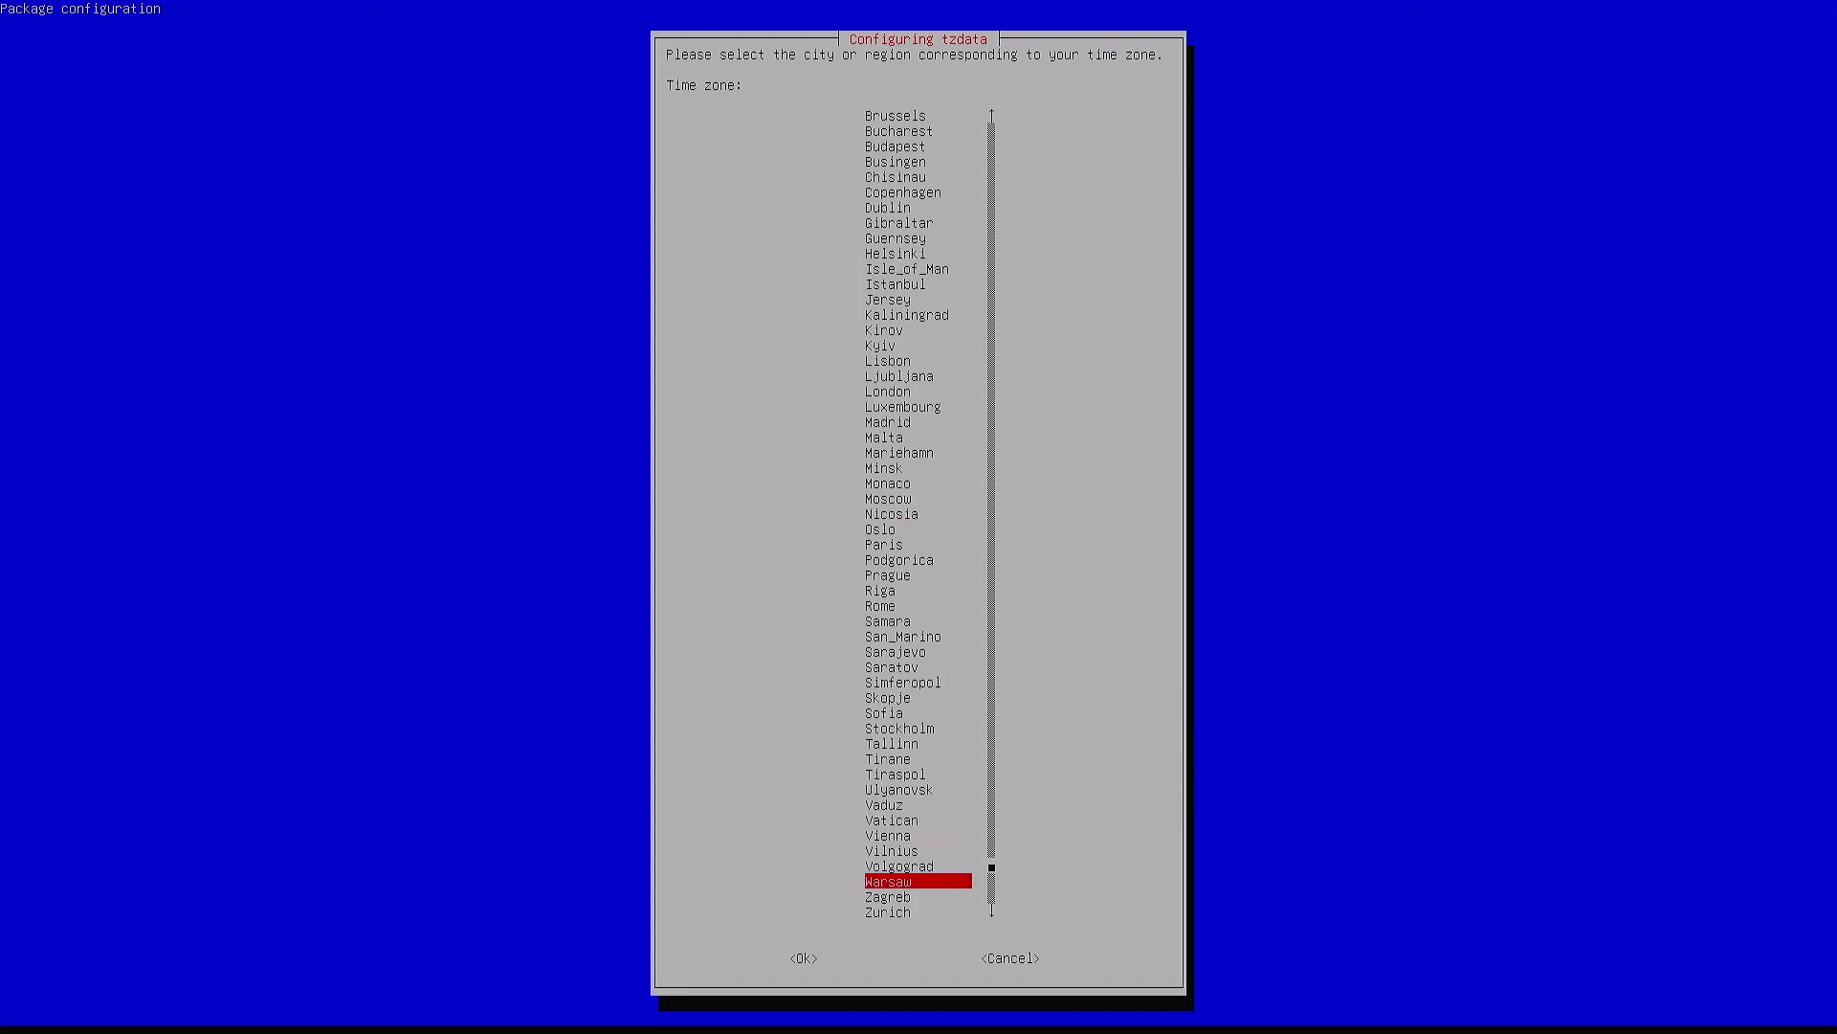
{"action": "key", "text": "s"}
{"action": "key", "text": "p"}
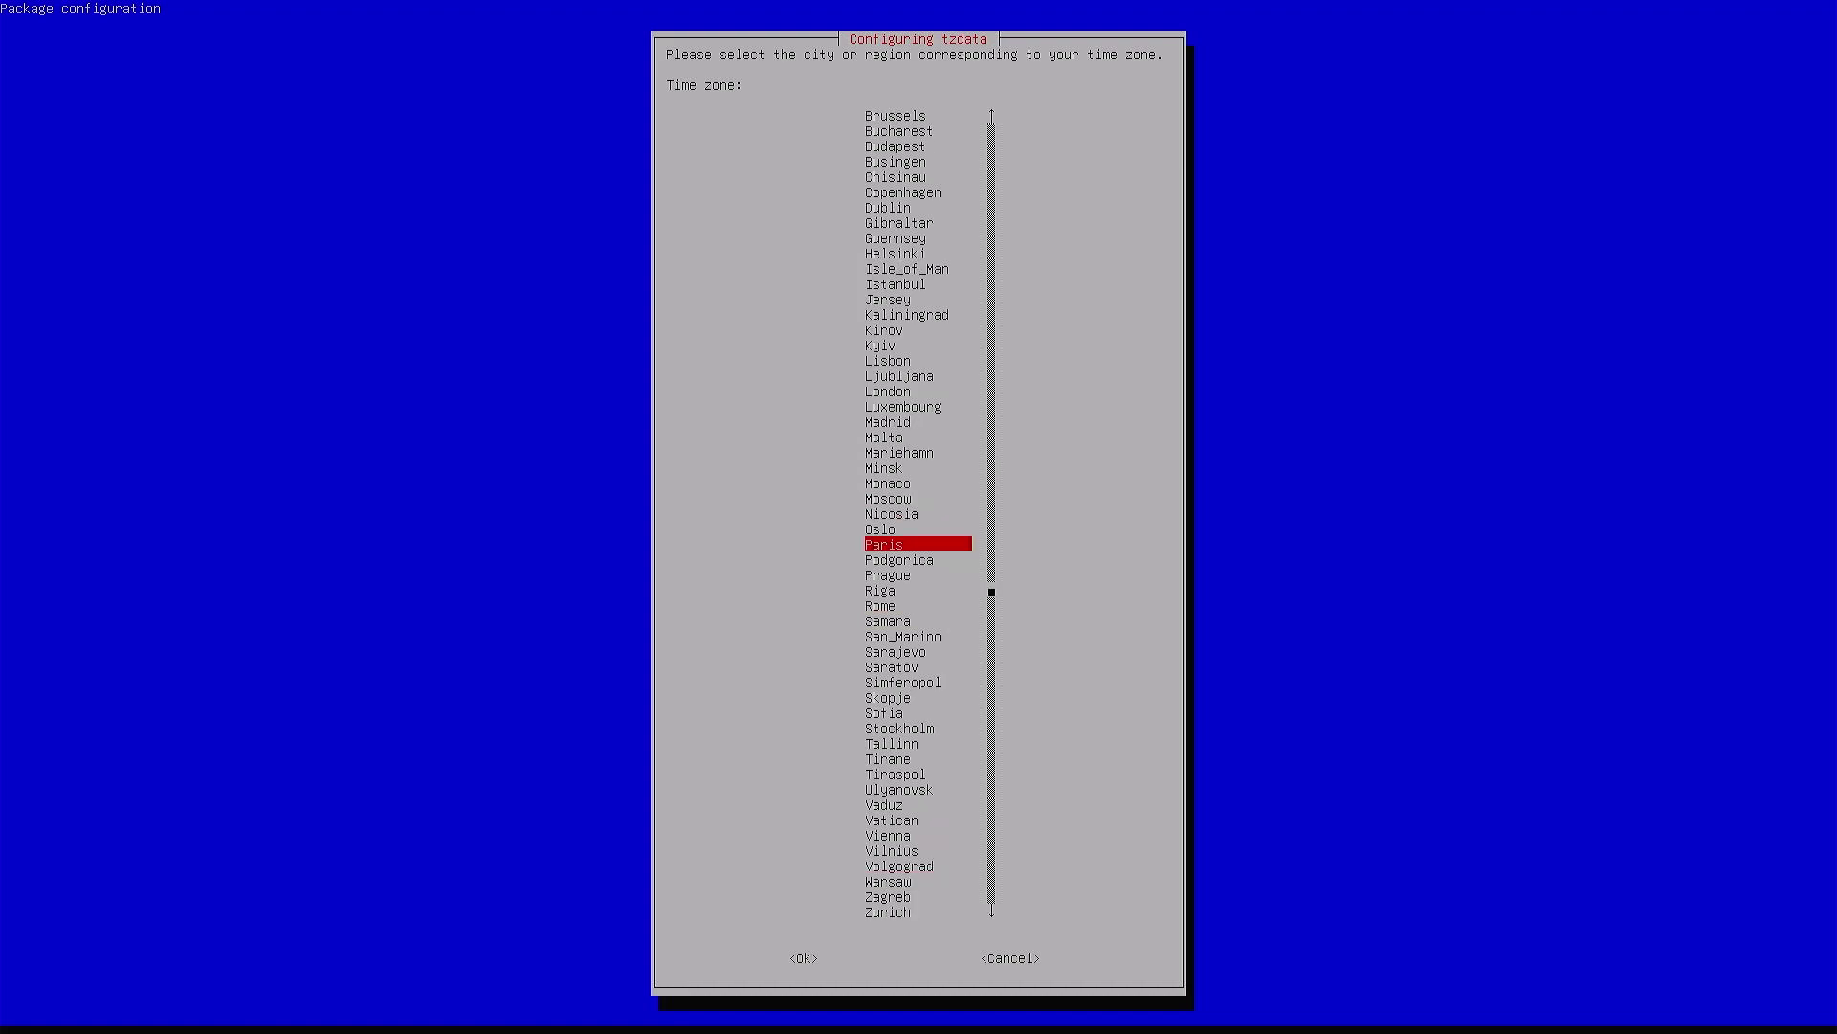
{"action": "key", "text": "s"}
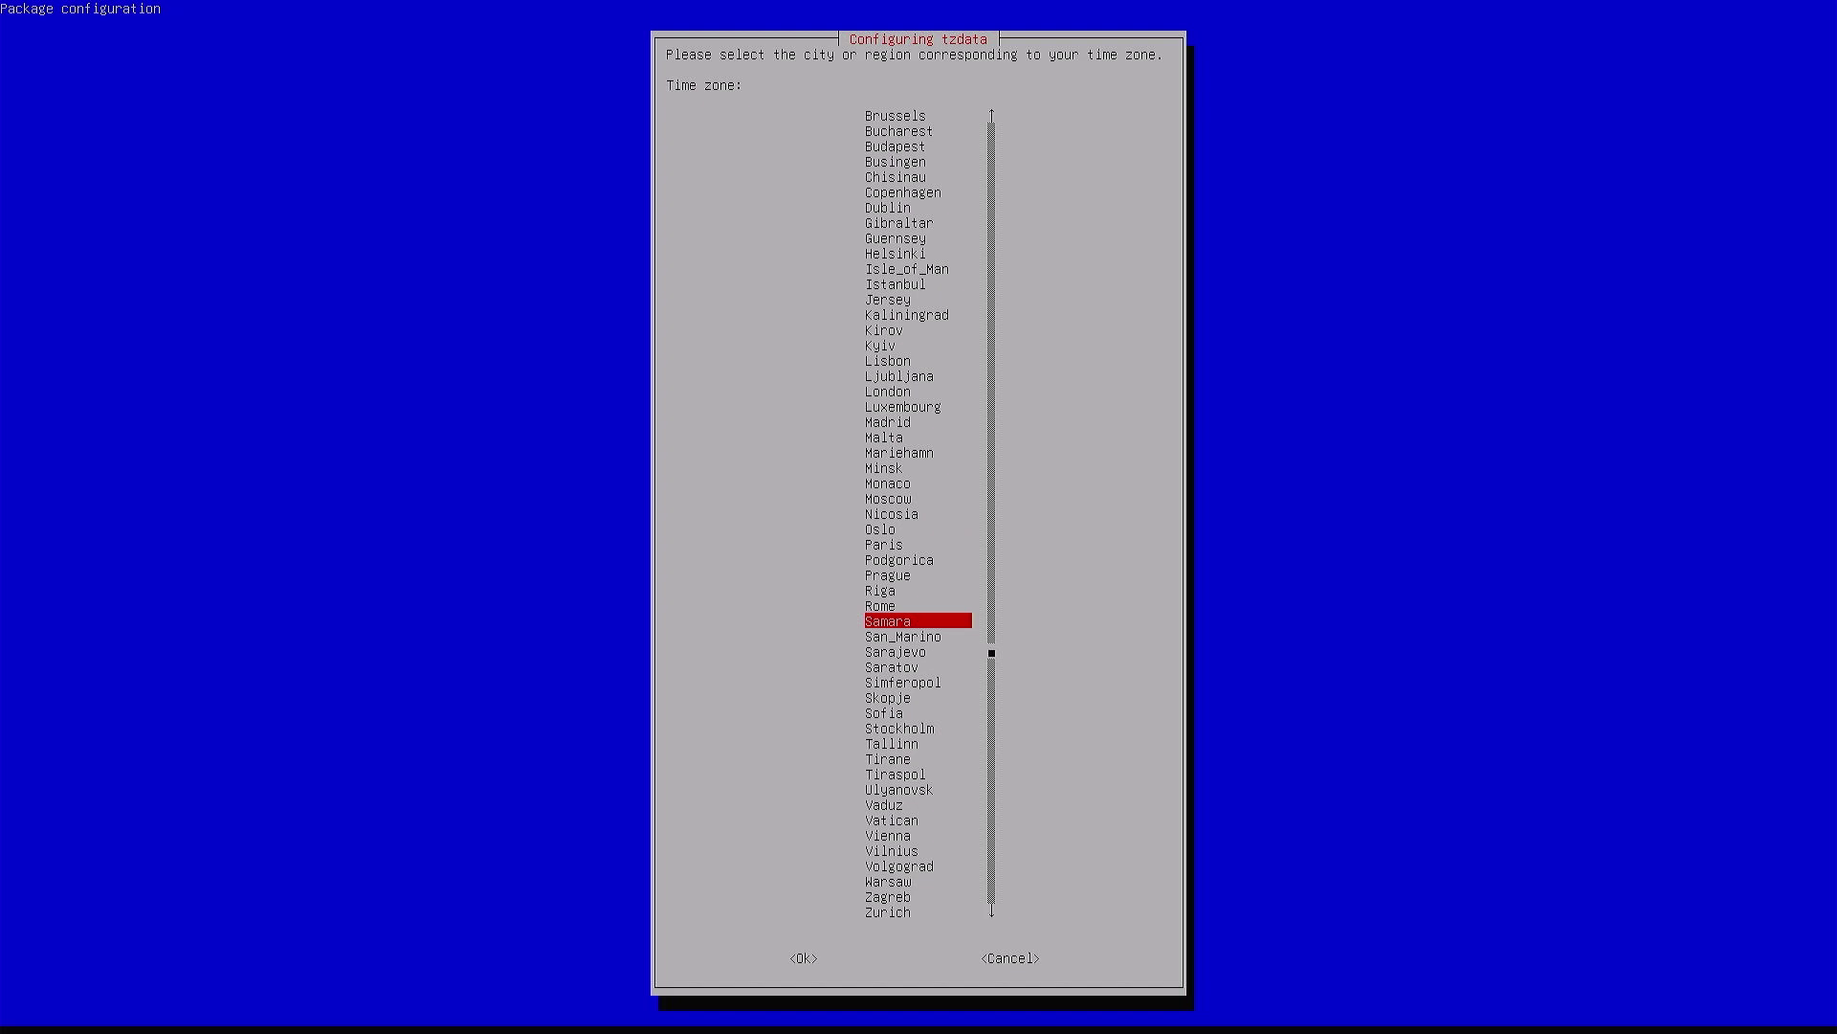
{"action": "key", "text": "Down"}
{"action": "key", "text": "Down"}
{"action": "key", "text": "Down"}
{"action": "key", "text": "Down"}
{"action": "key", "text": "Down"}
{"action": "key", "text": "Down"}
{"action": "key", "text": "Down"}
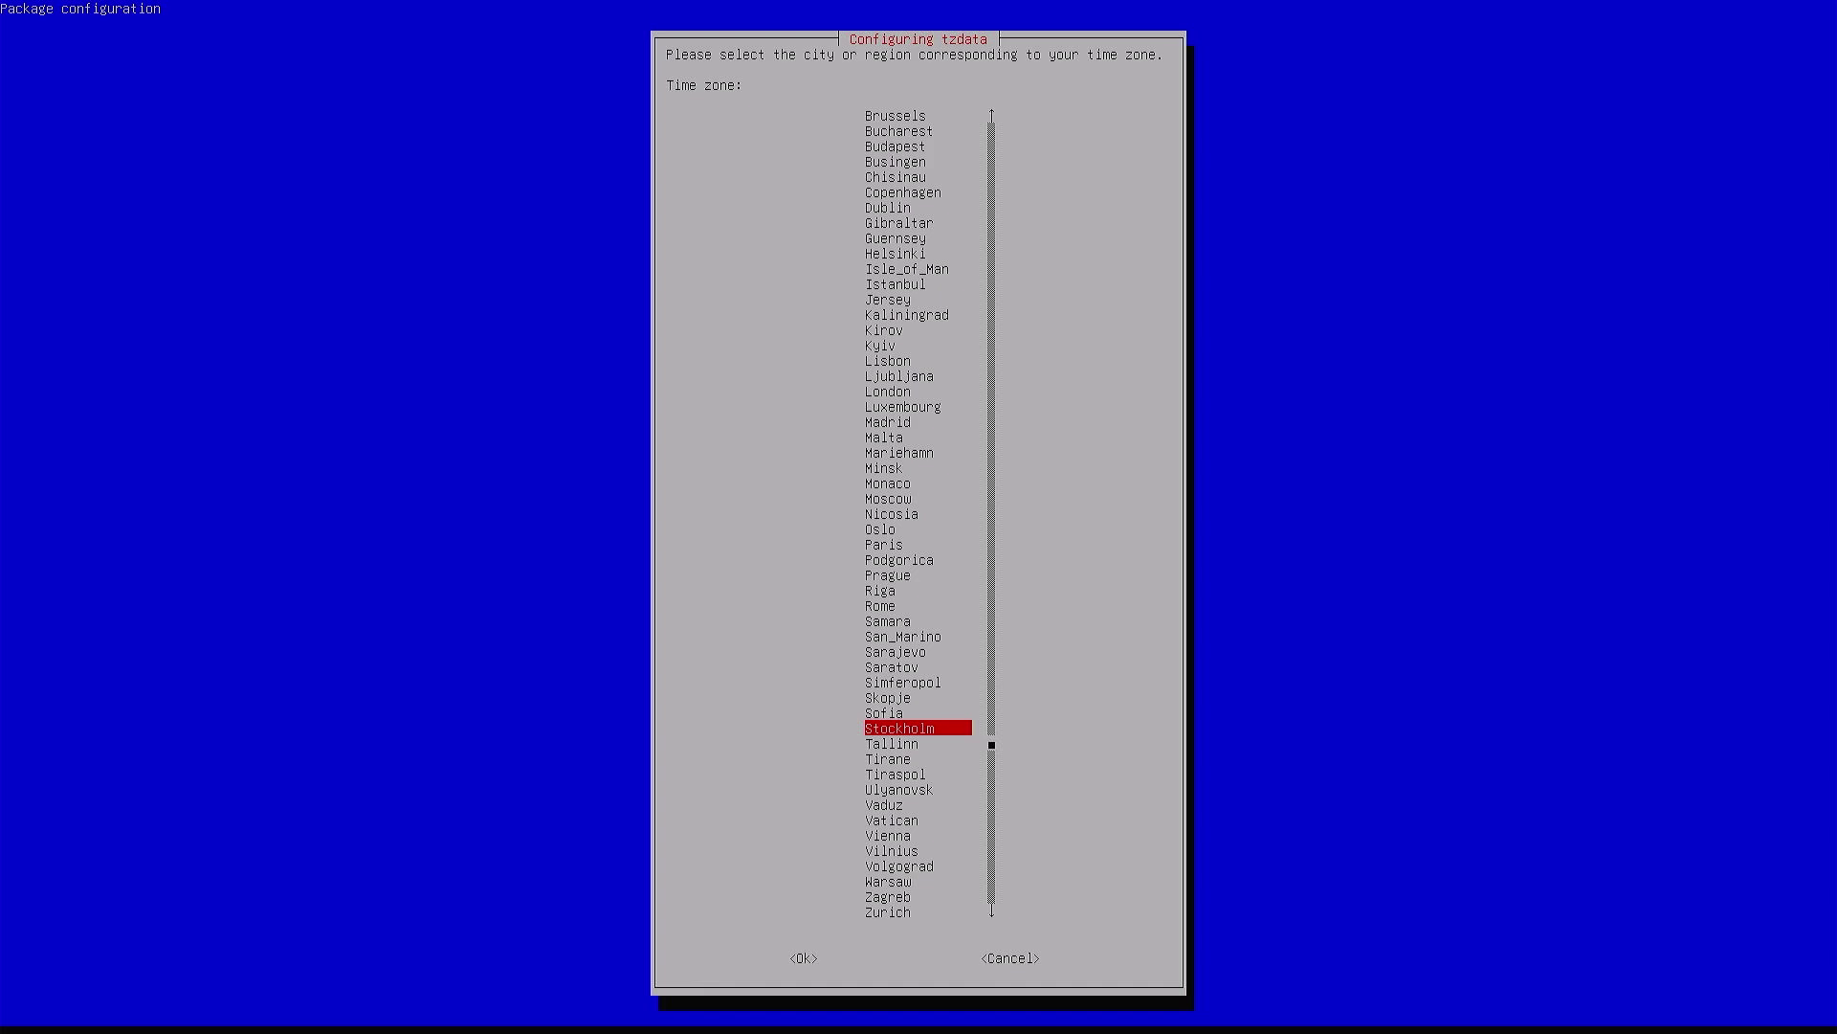
{"action": "key", "text": "w"}
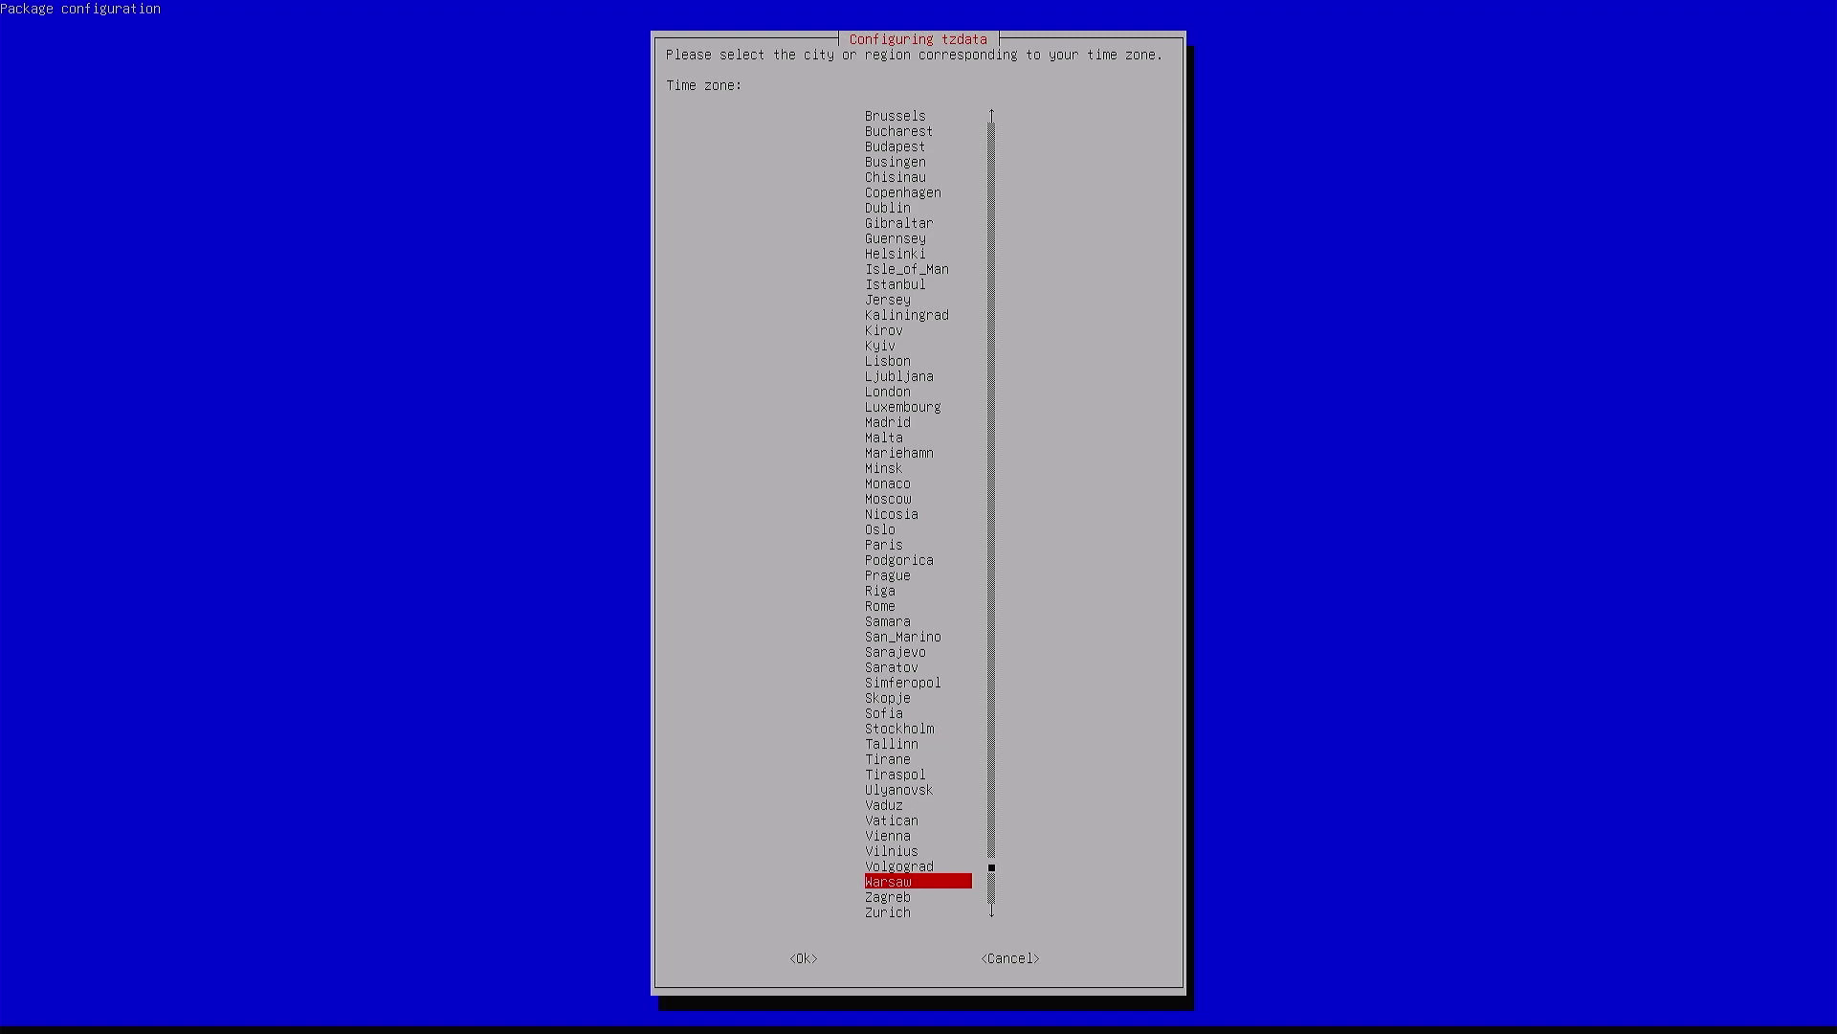
{"action": "key", "text": "m"}
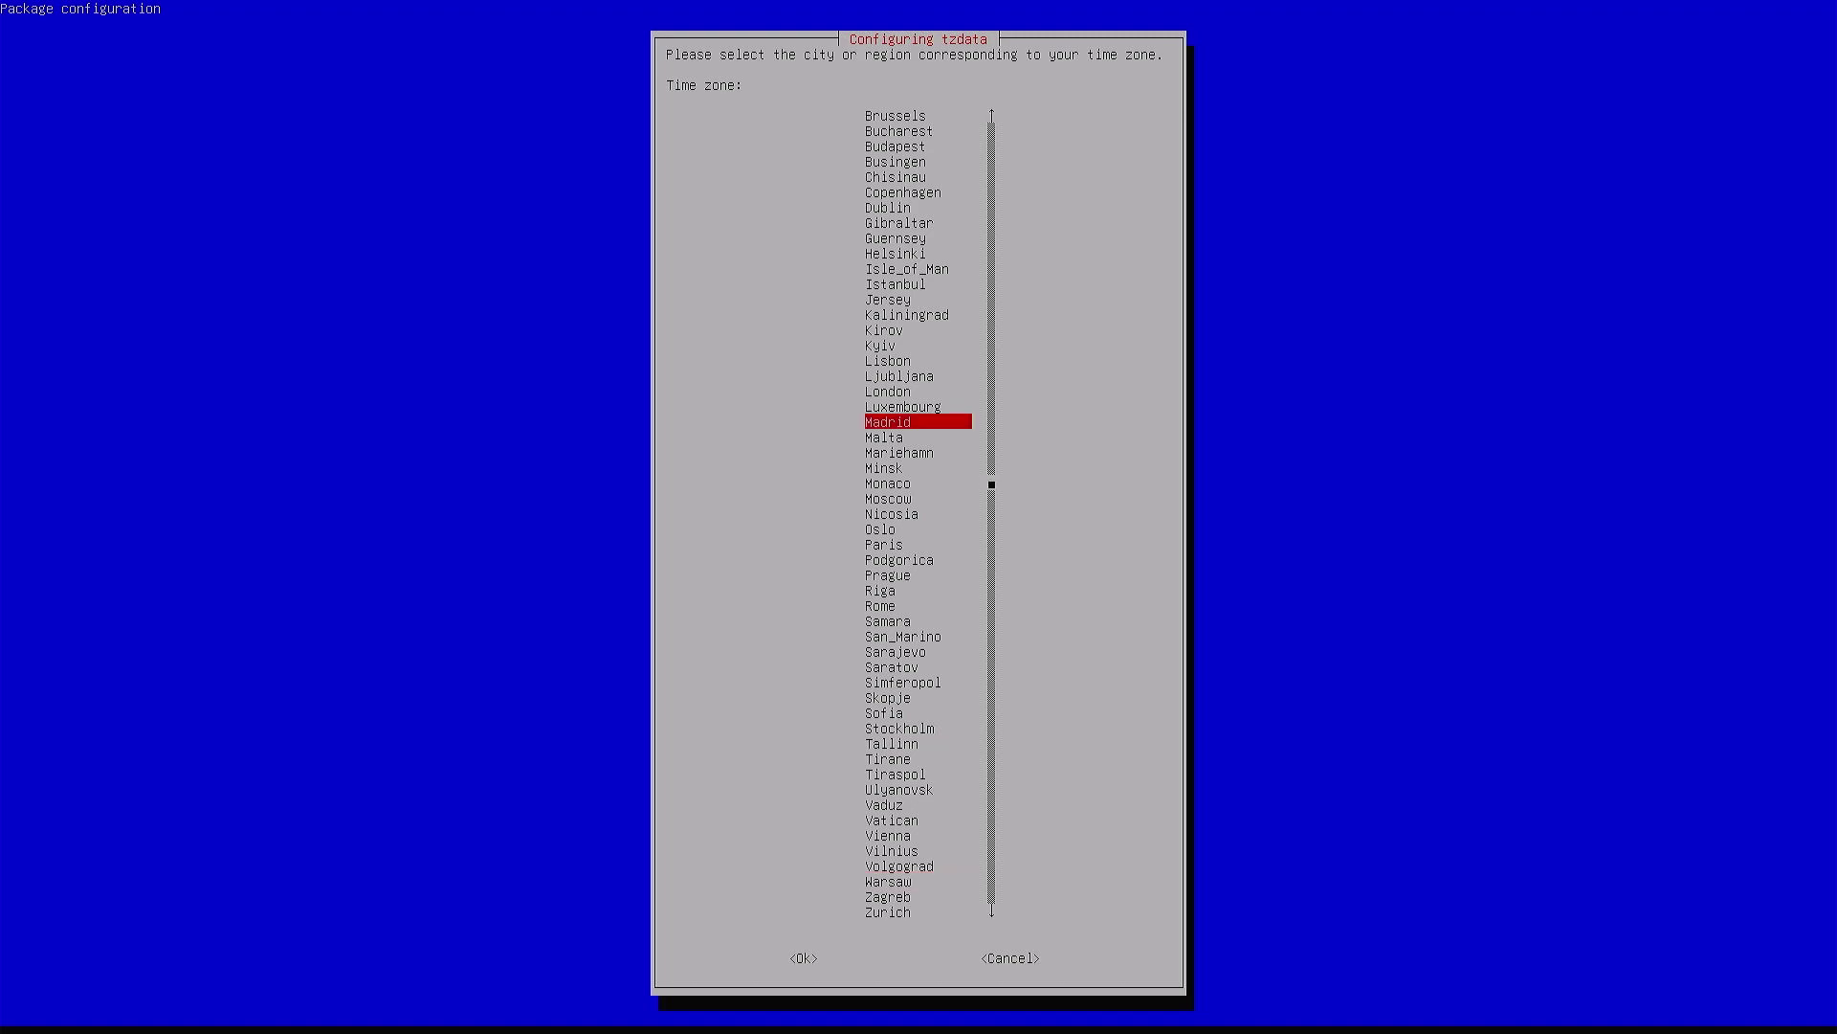
{"action": "key", "text": "Return"}
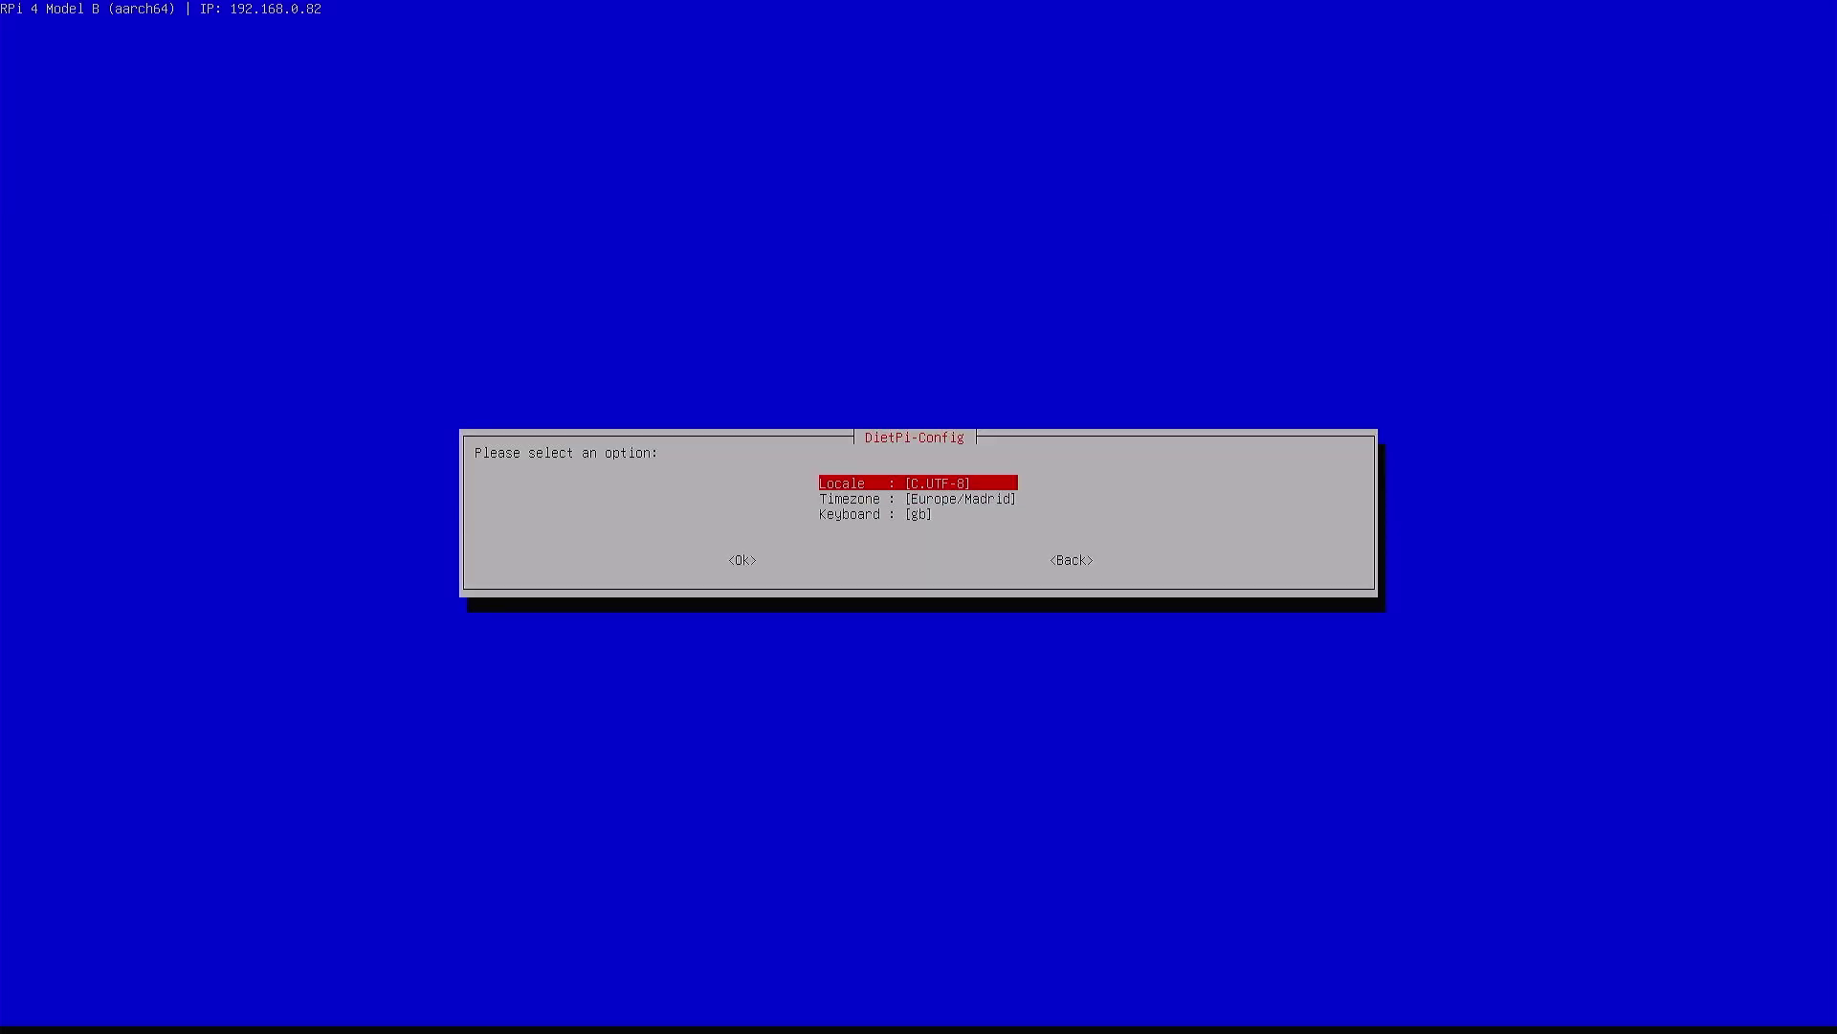
Open the system locale list and leave the locale at C.UTF-8
{"action": "key", "text": "Down"}
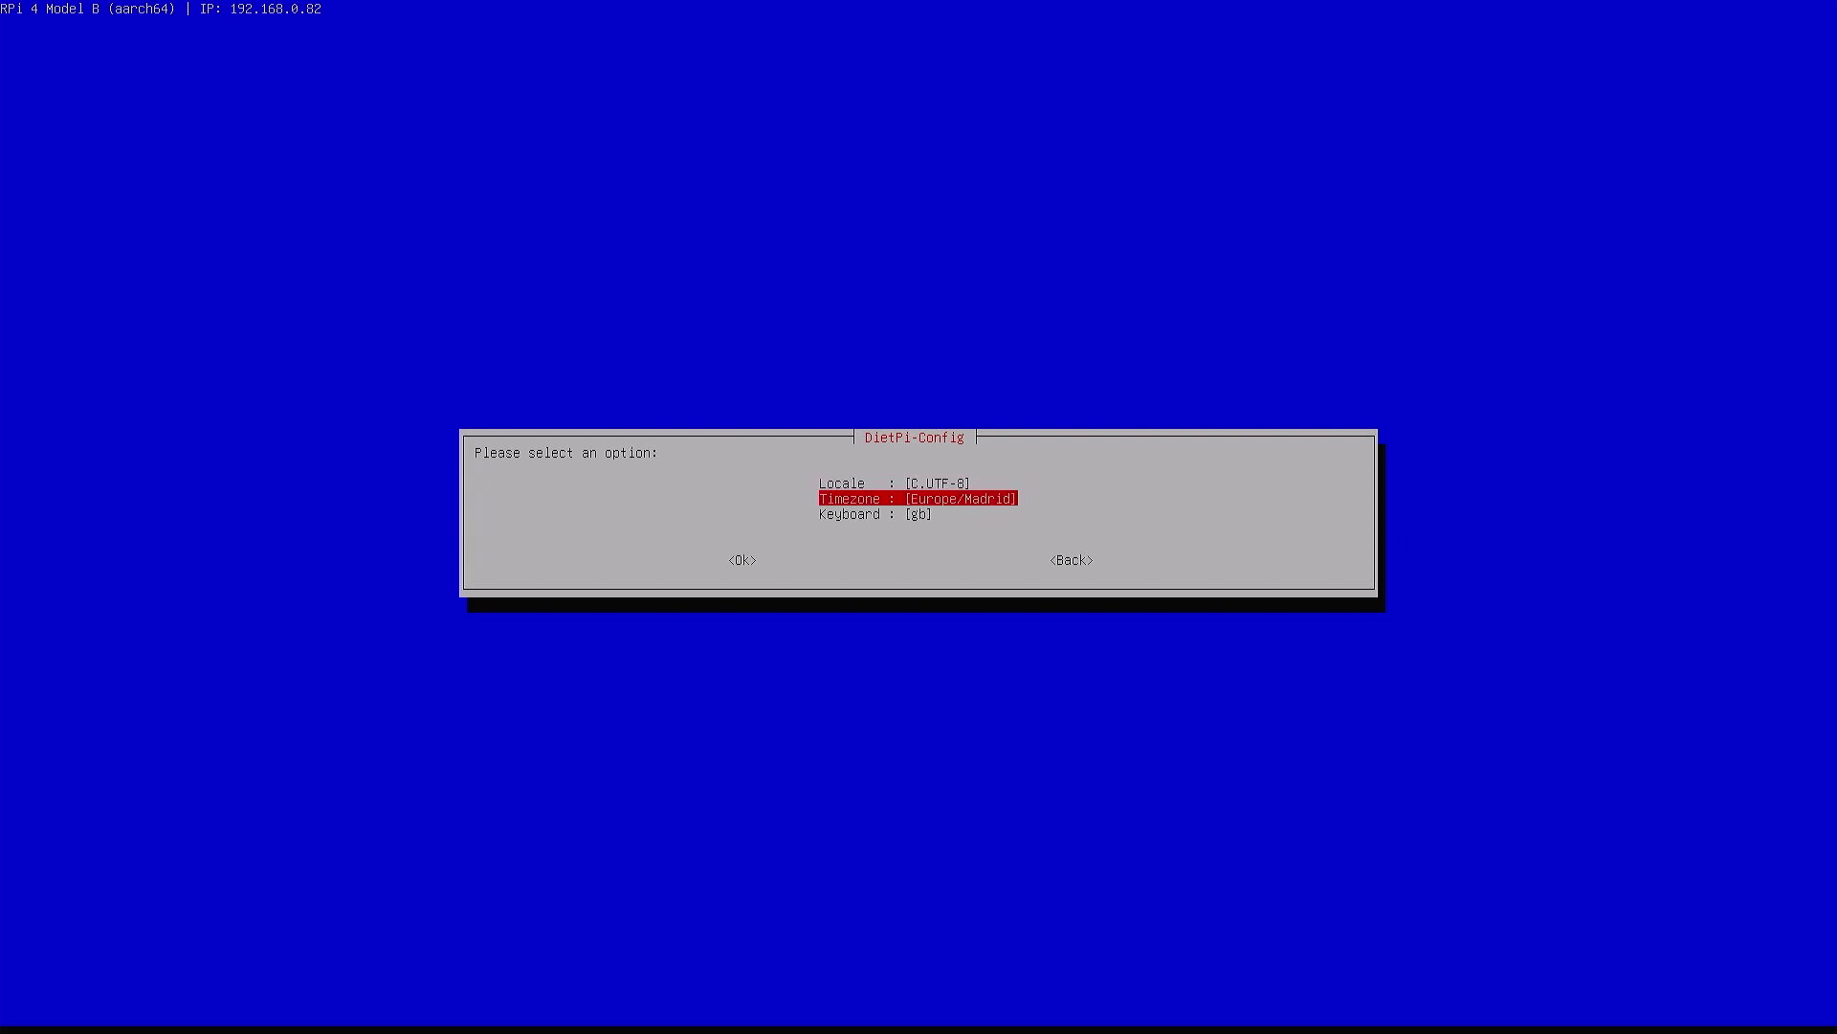
{"action": "key", "text": "Up"}
{"action": "key", "text": "Return"}
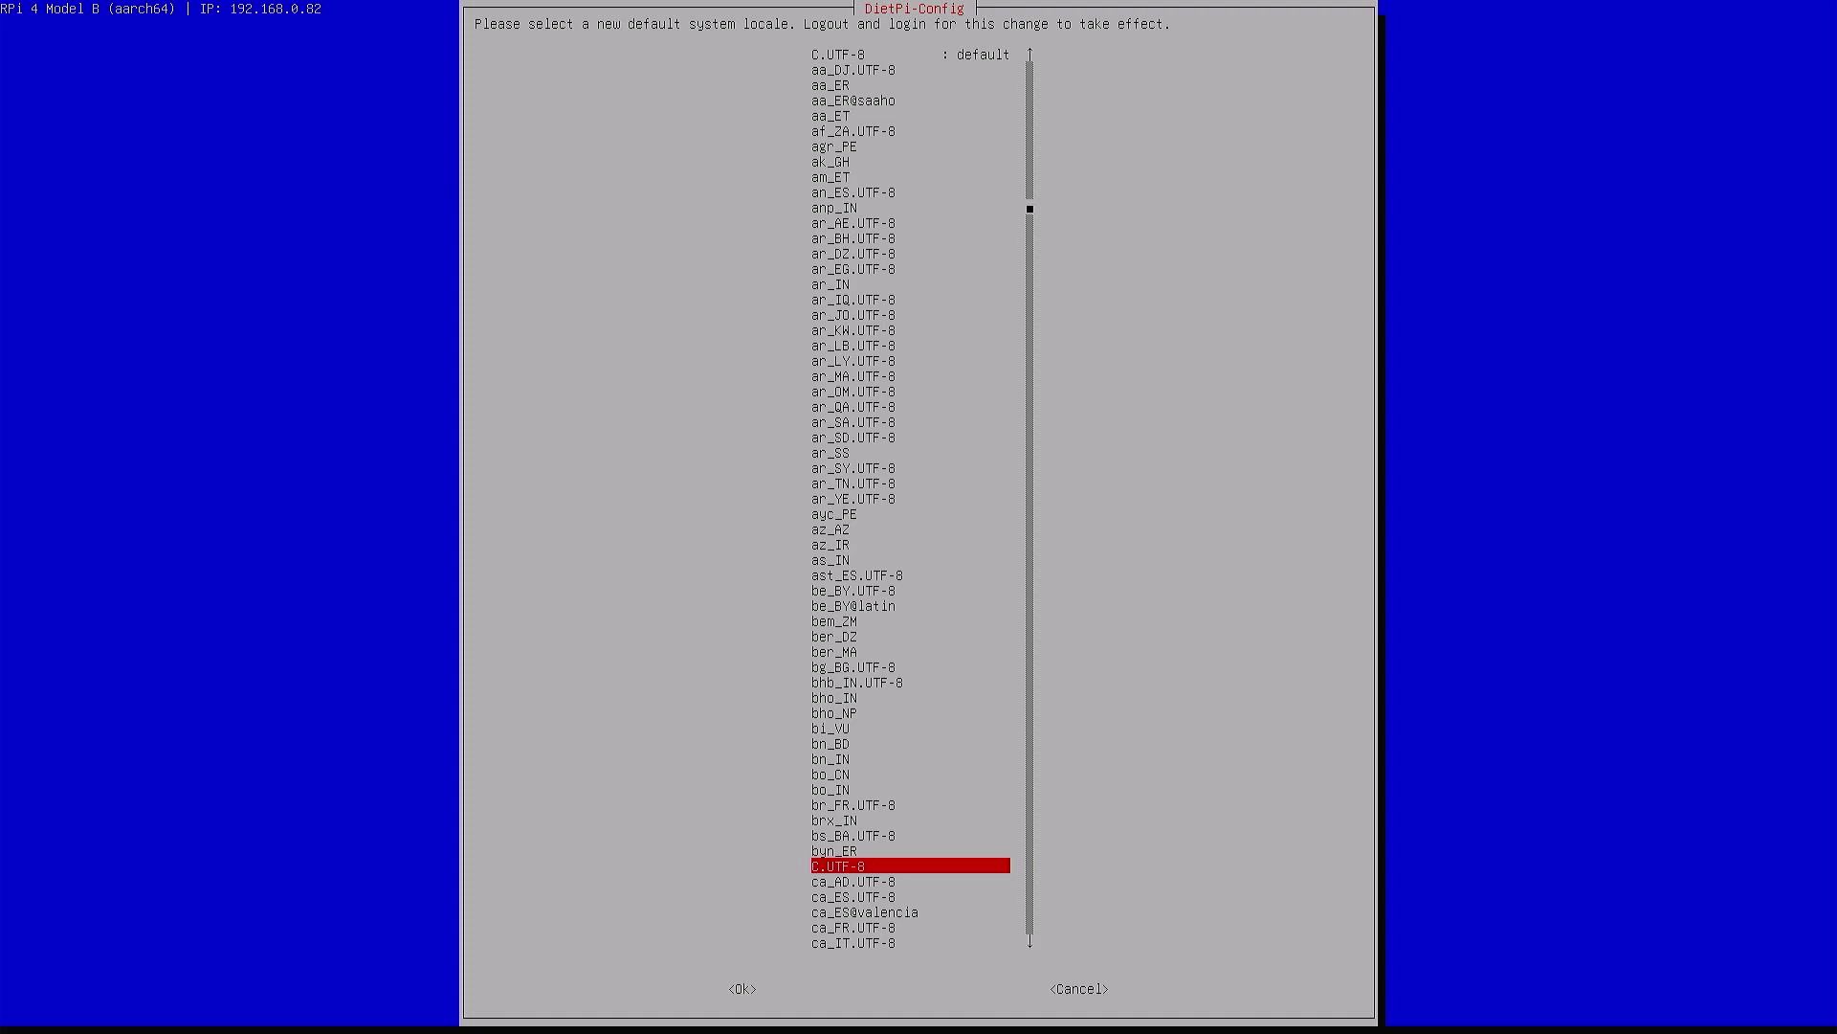
{"action": "key", "text": "d"}
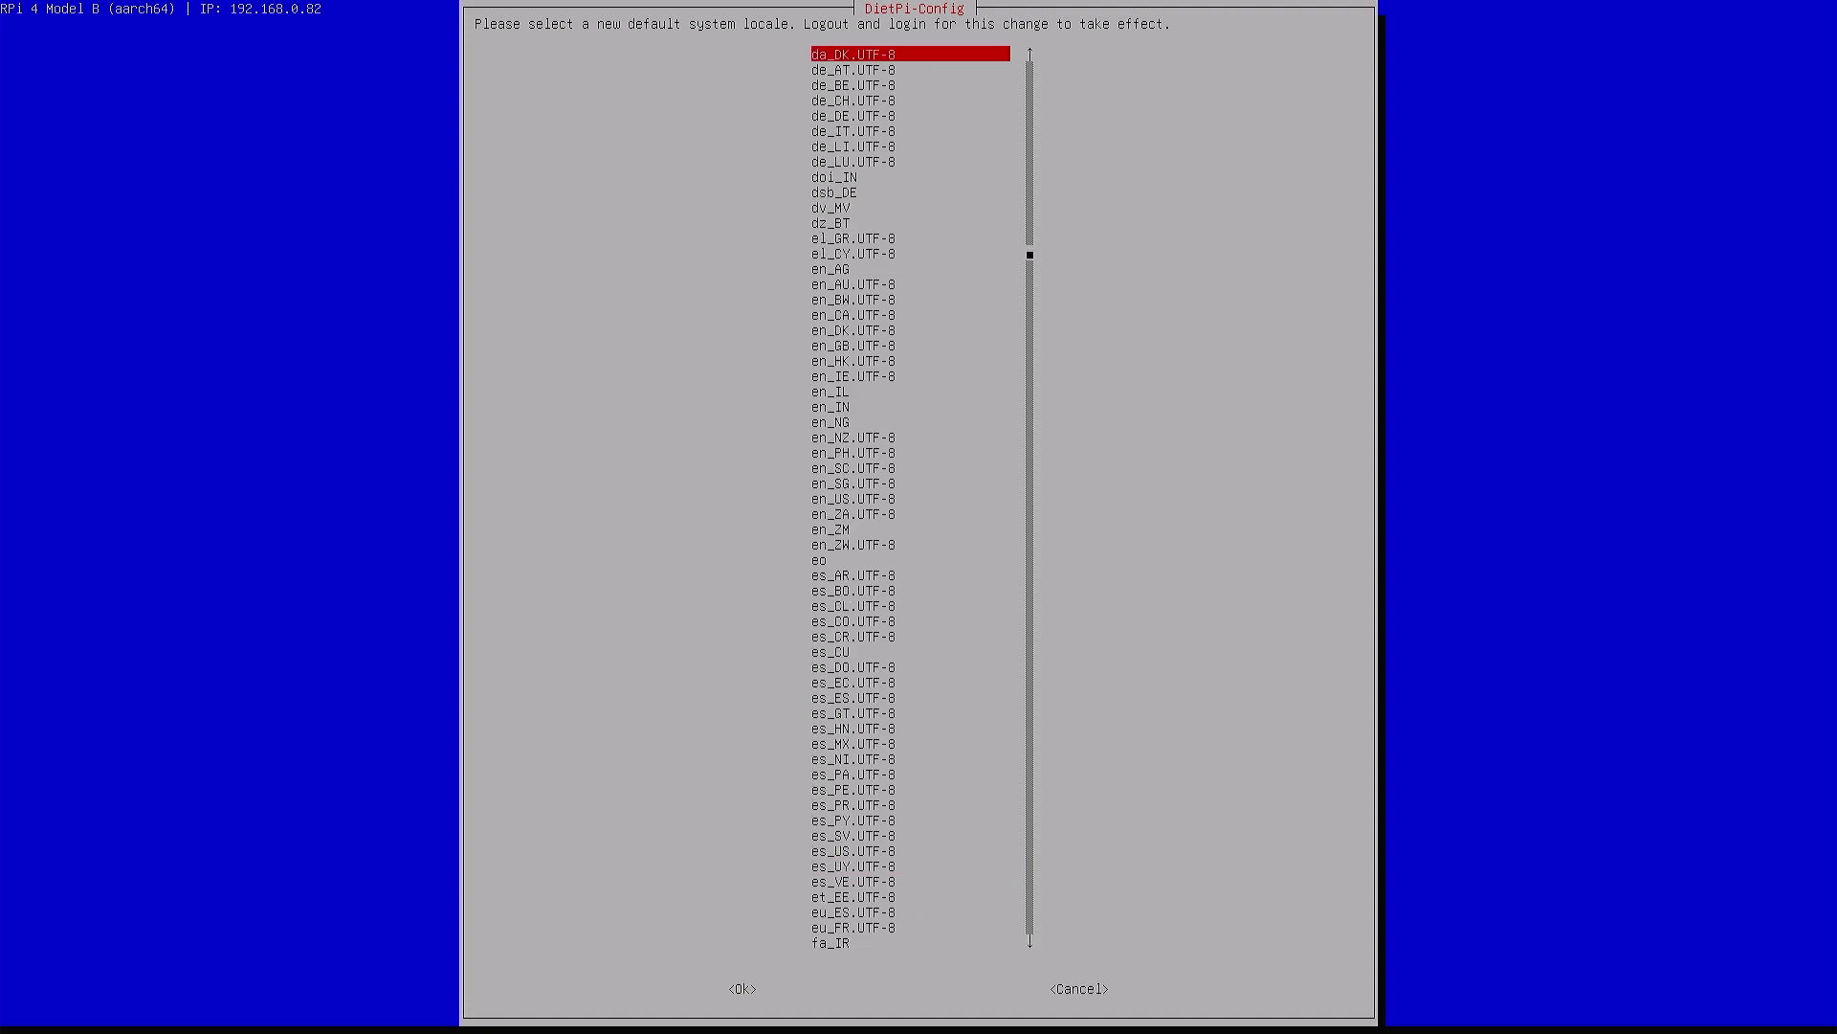
{"action": "key", "text": "Tab"}
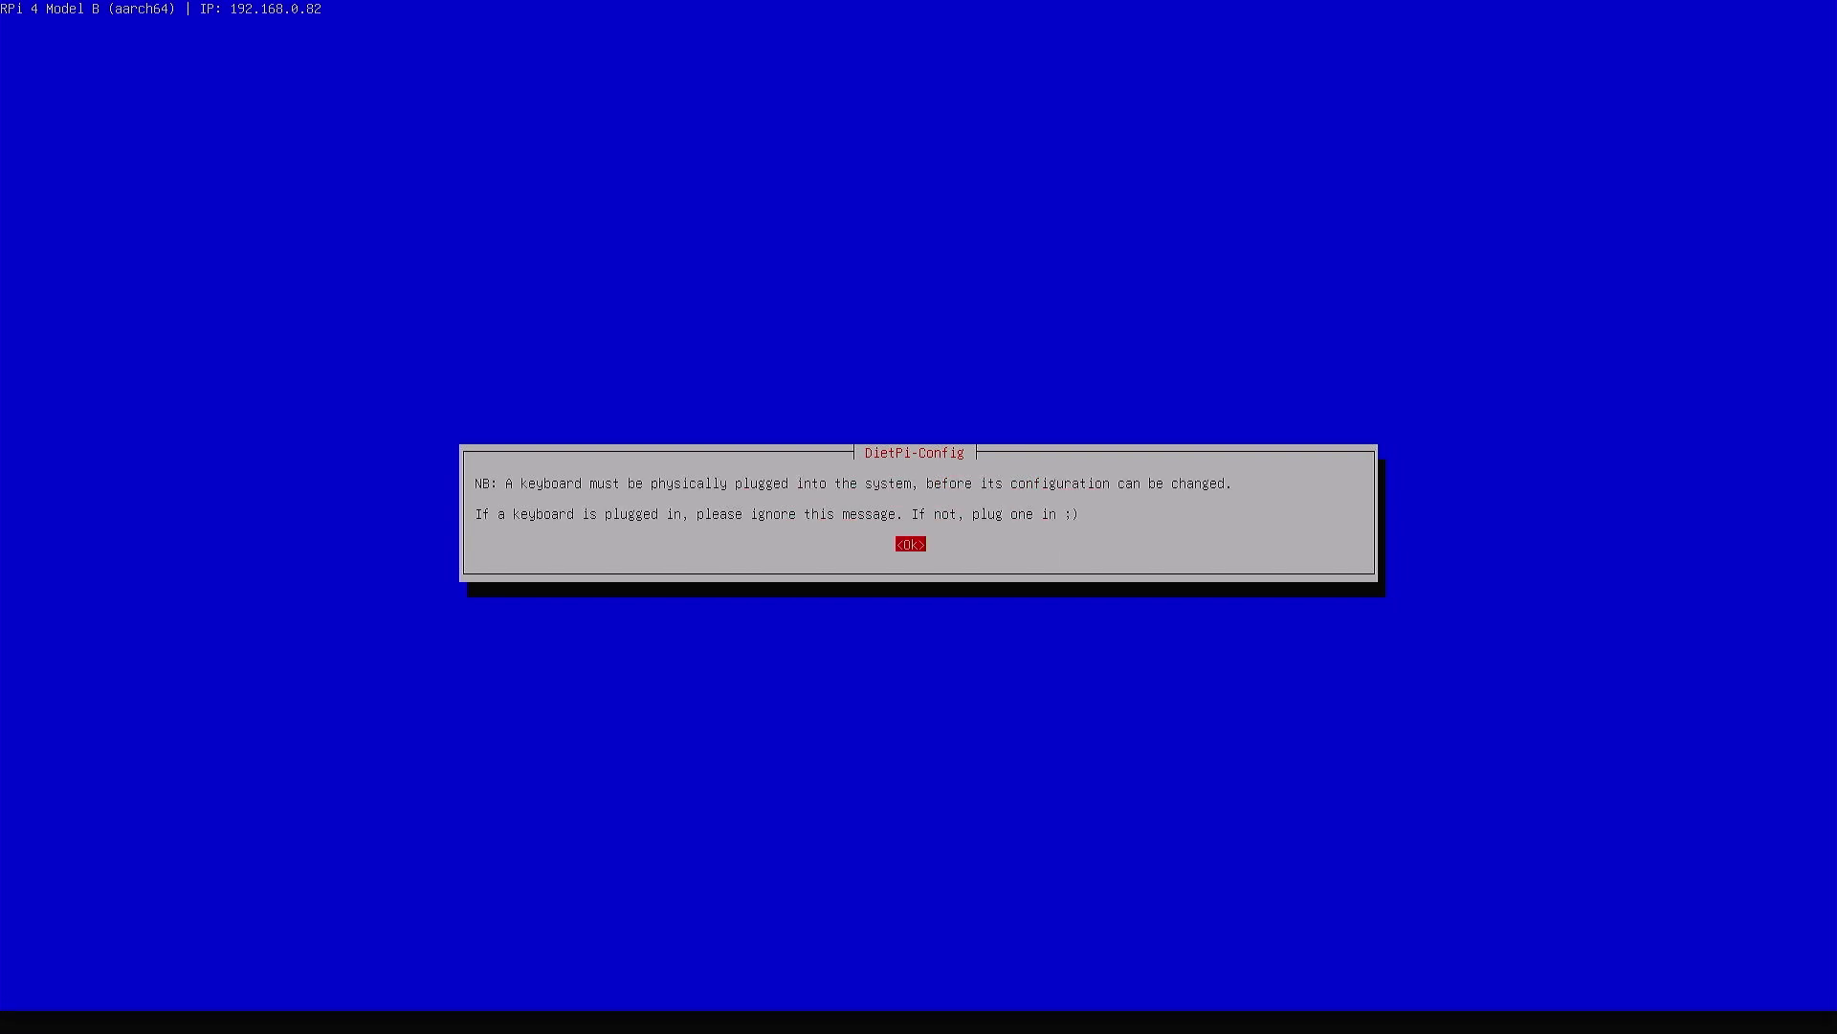
Rerun keyboard setup, keeping Generic 105-key PC and the default AltGr setting
{"action": "key", "text": "Return"}
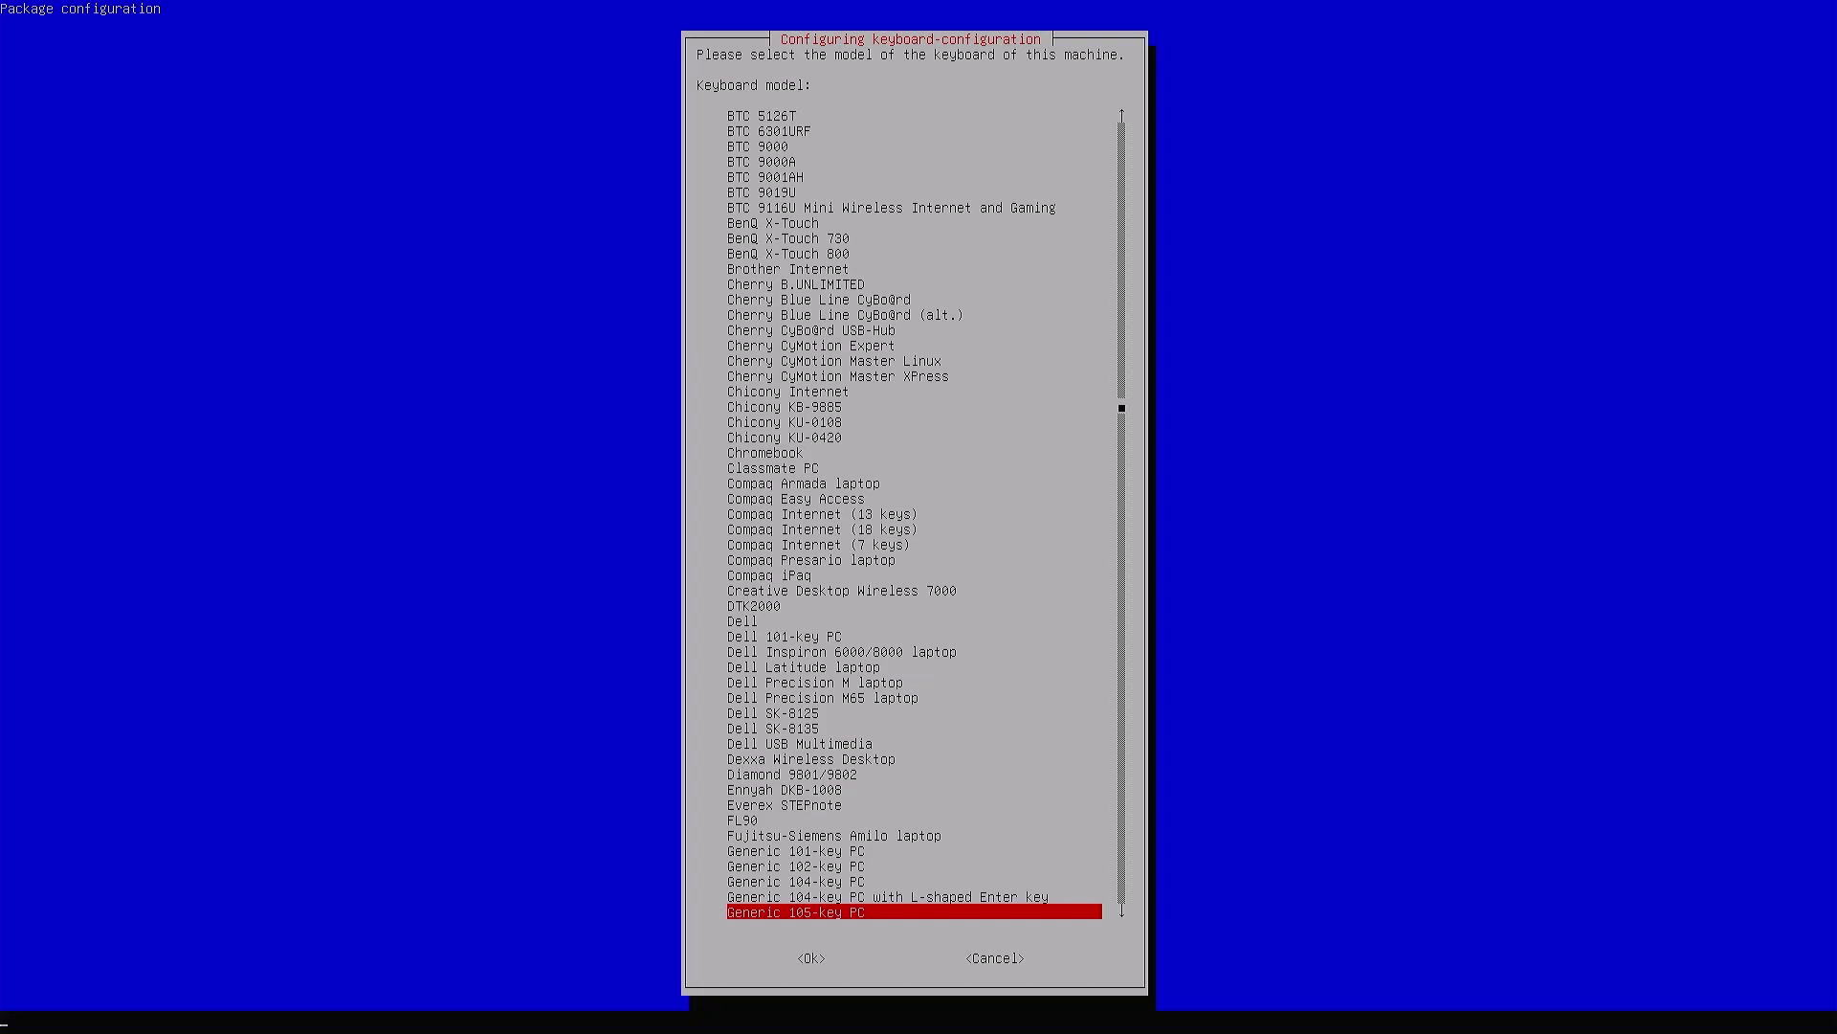
{"action": "key", "text": "Return"}
{"action": "key", "text": "Return"}
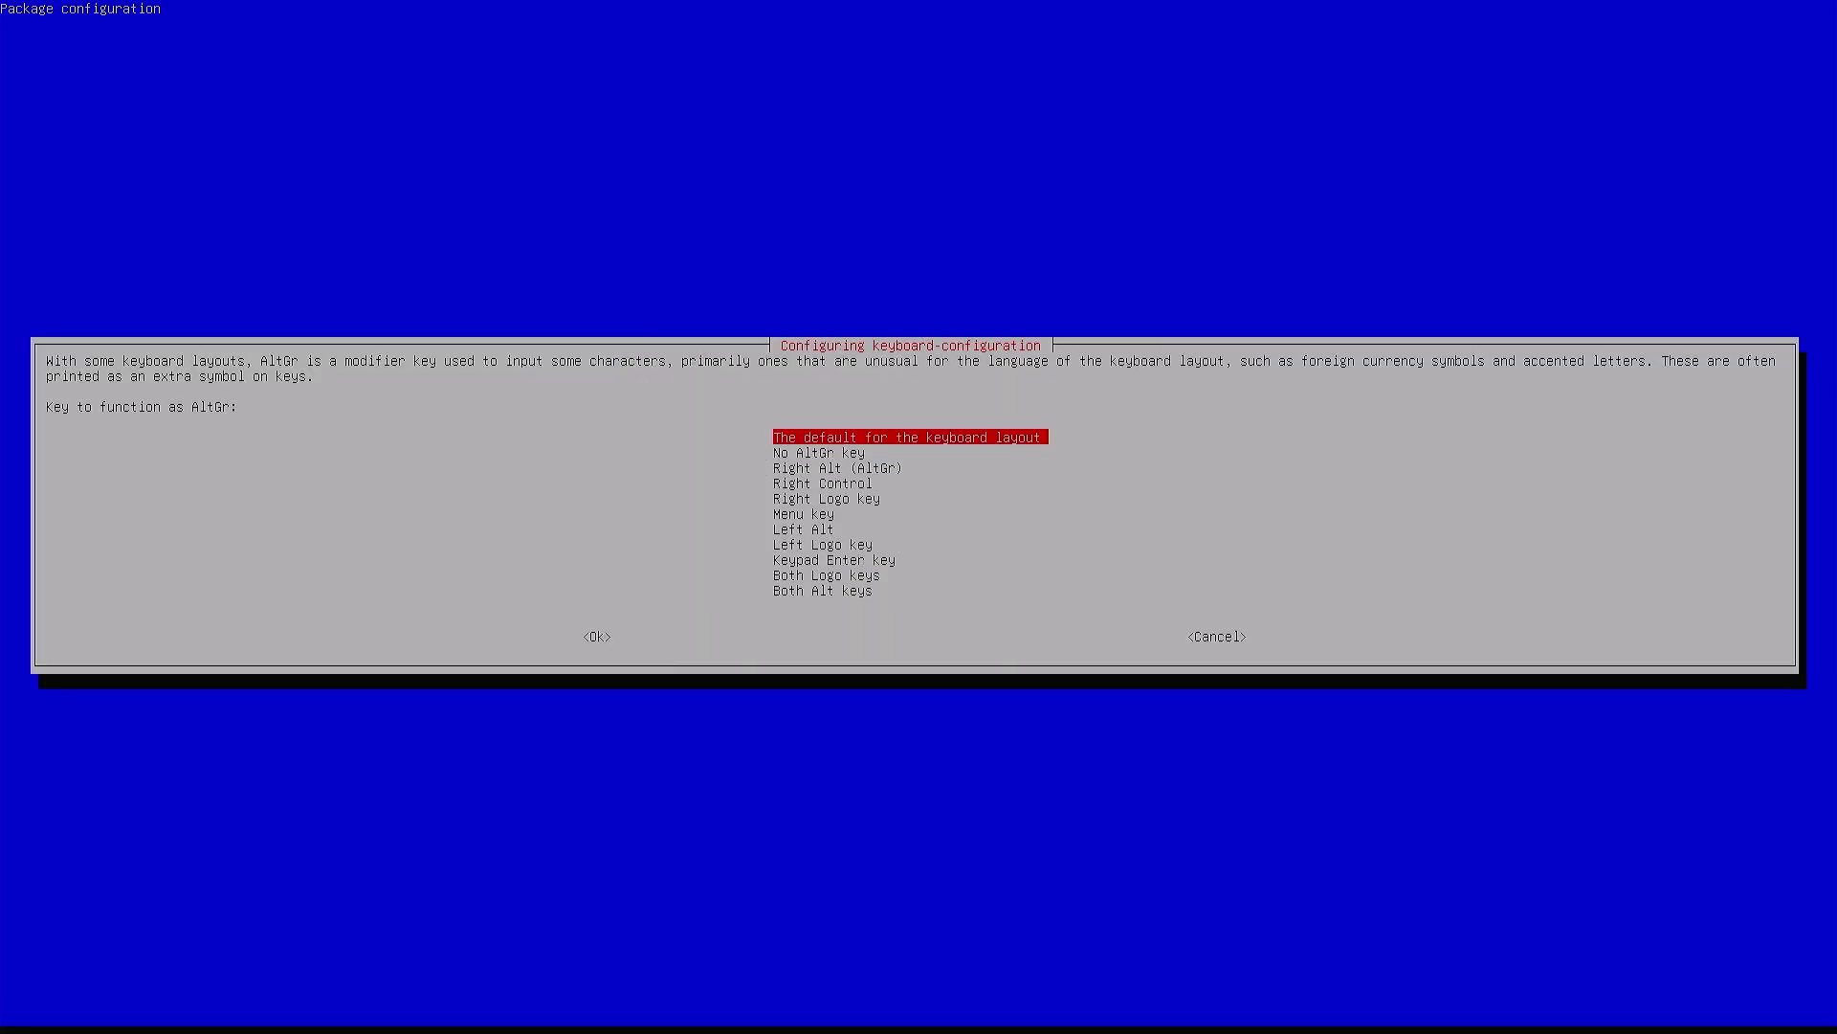
{"action": "key", "text": "Return"}
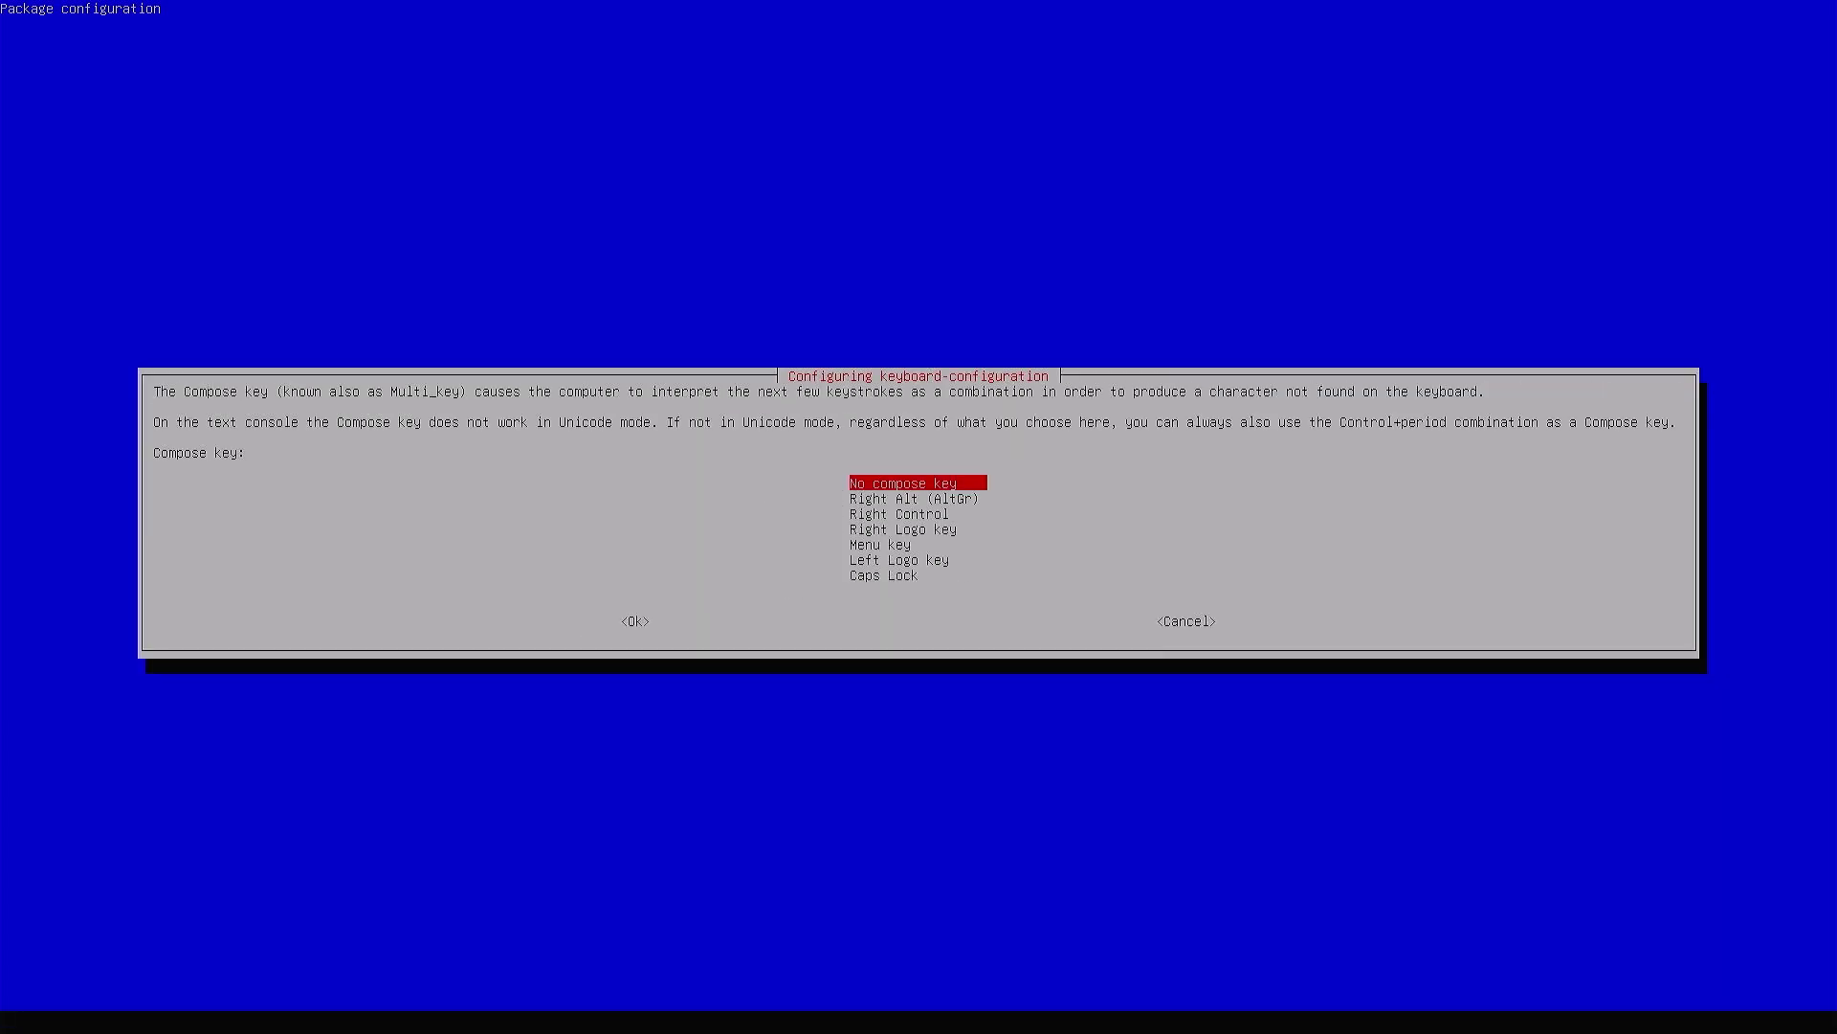
{"action": "key", "text": "Return"}
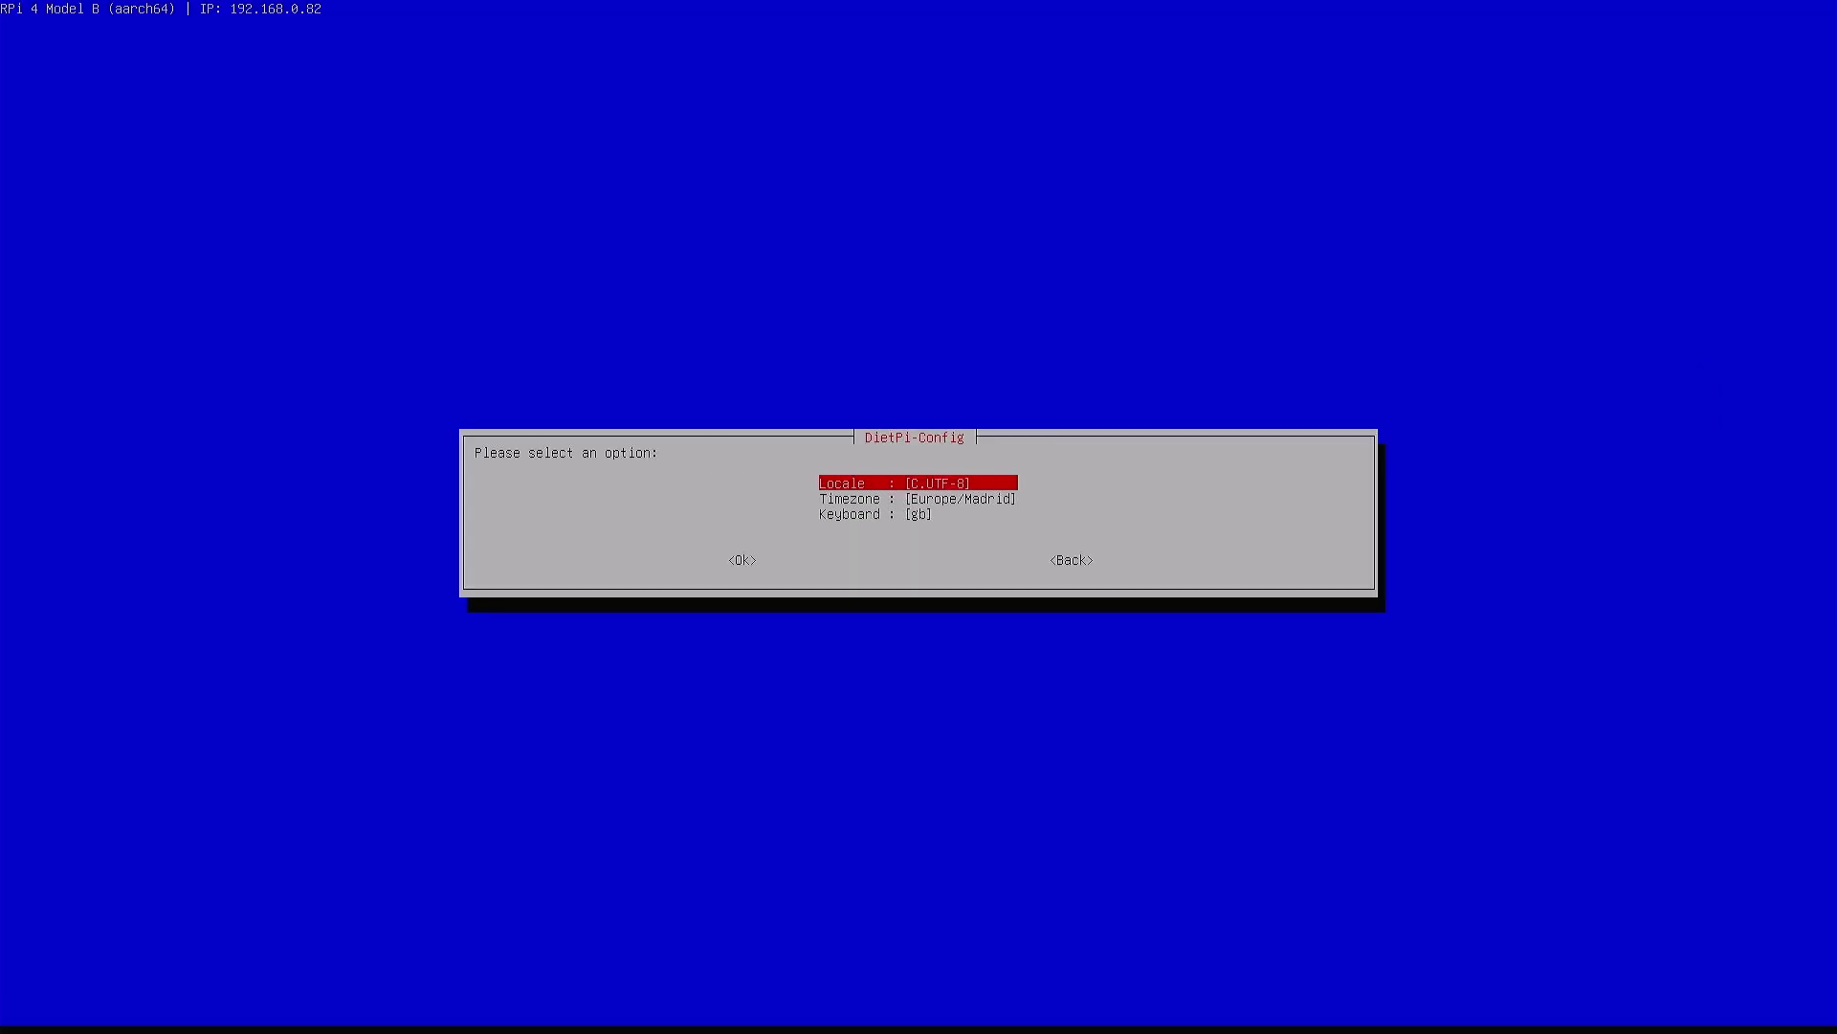
Move past the keyboard setting toward leaving the regional options
{"action": "key", "text": "Down"}
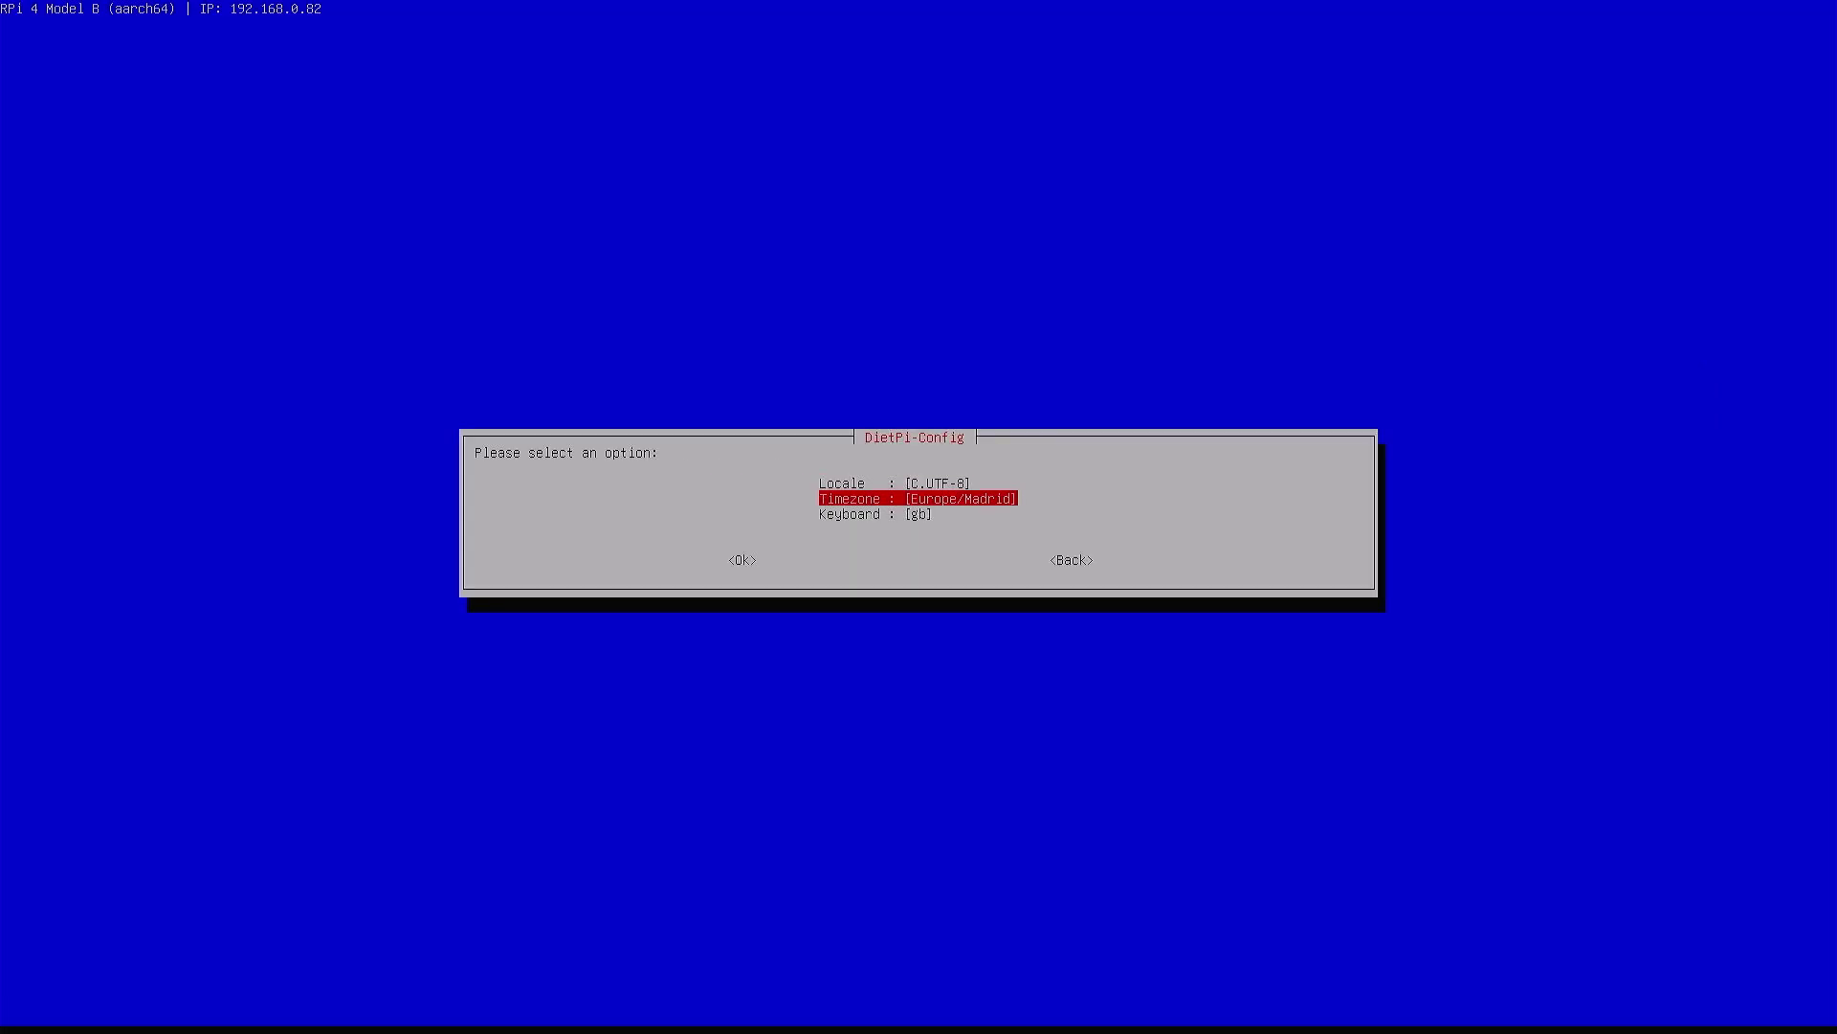
{"action": "key", "text": "Down"}
{"action": "key", "text": "Tab"}
{"action": "key", "text": "Tab"}
{"action": "key", "text": "Return"}
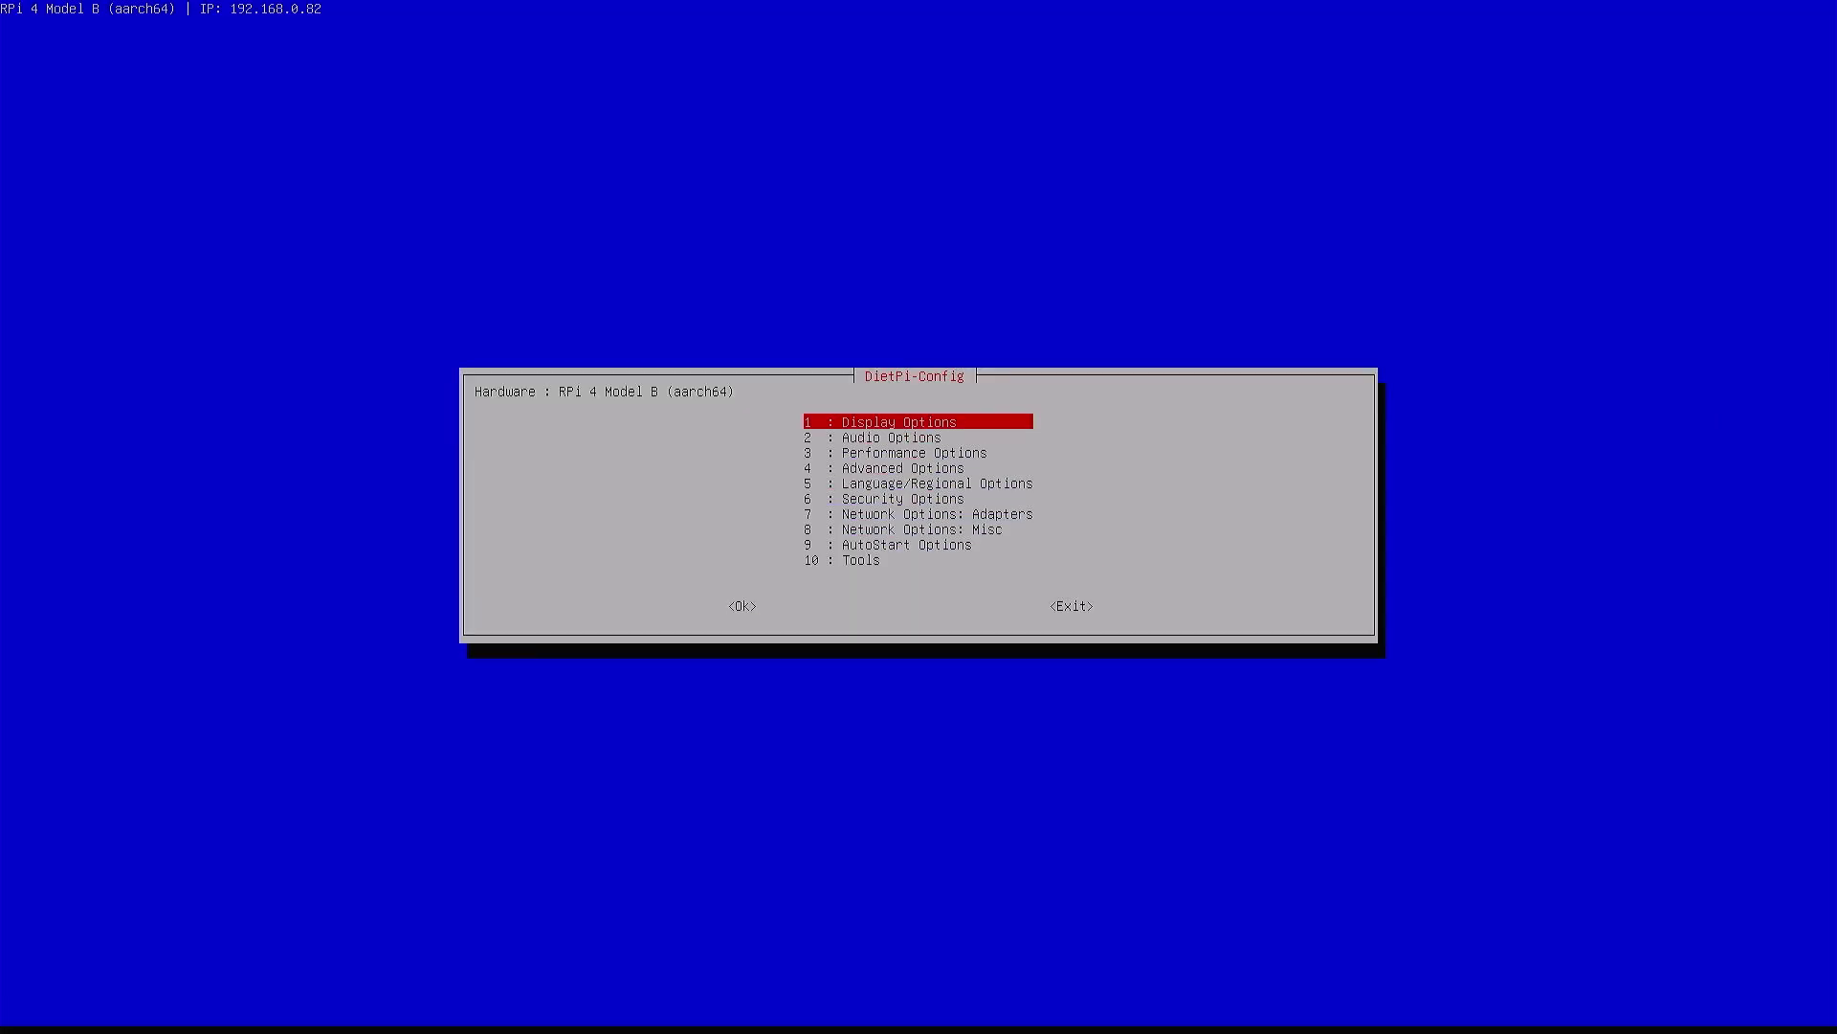
{"action": "key", "text": "Down"}
{"action": "key", "text": "Down"}
{"action": "key", "text": "Down"}
{"action": "key", "text": "Down"}
{"action": "key", "text": "Down"}
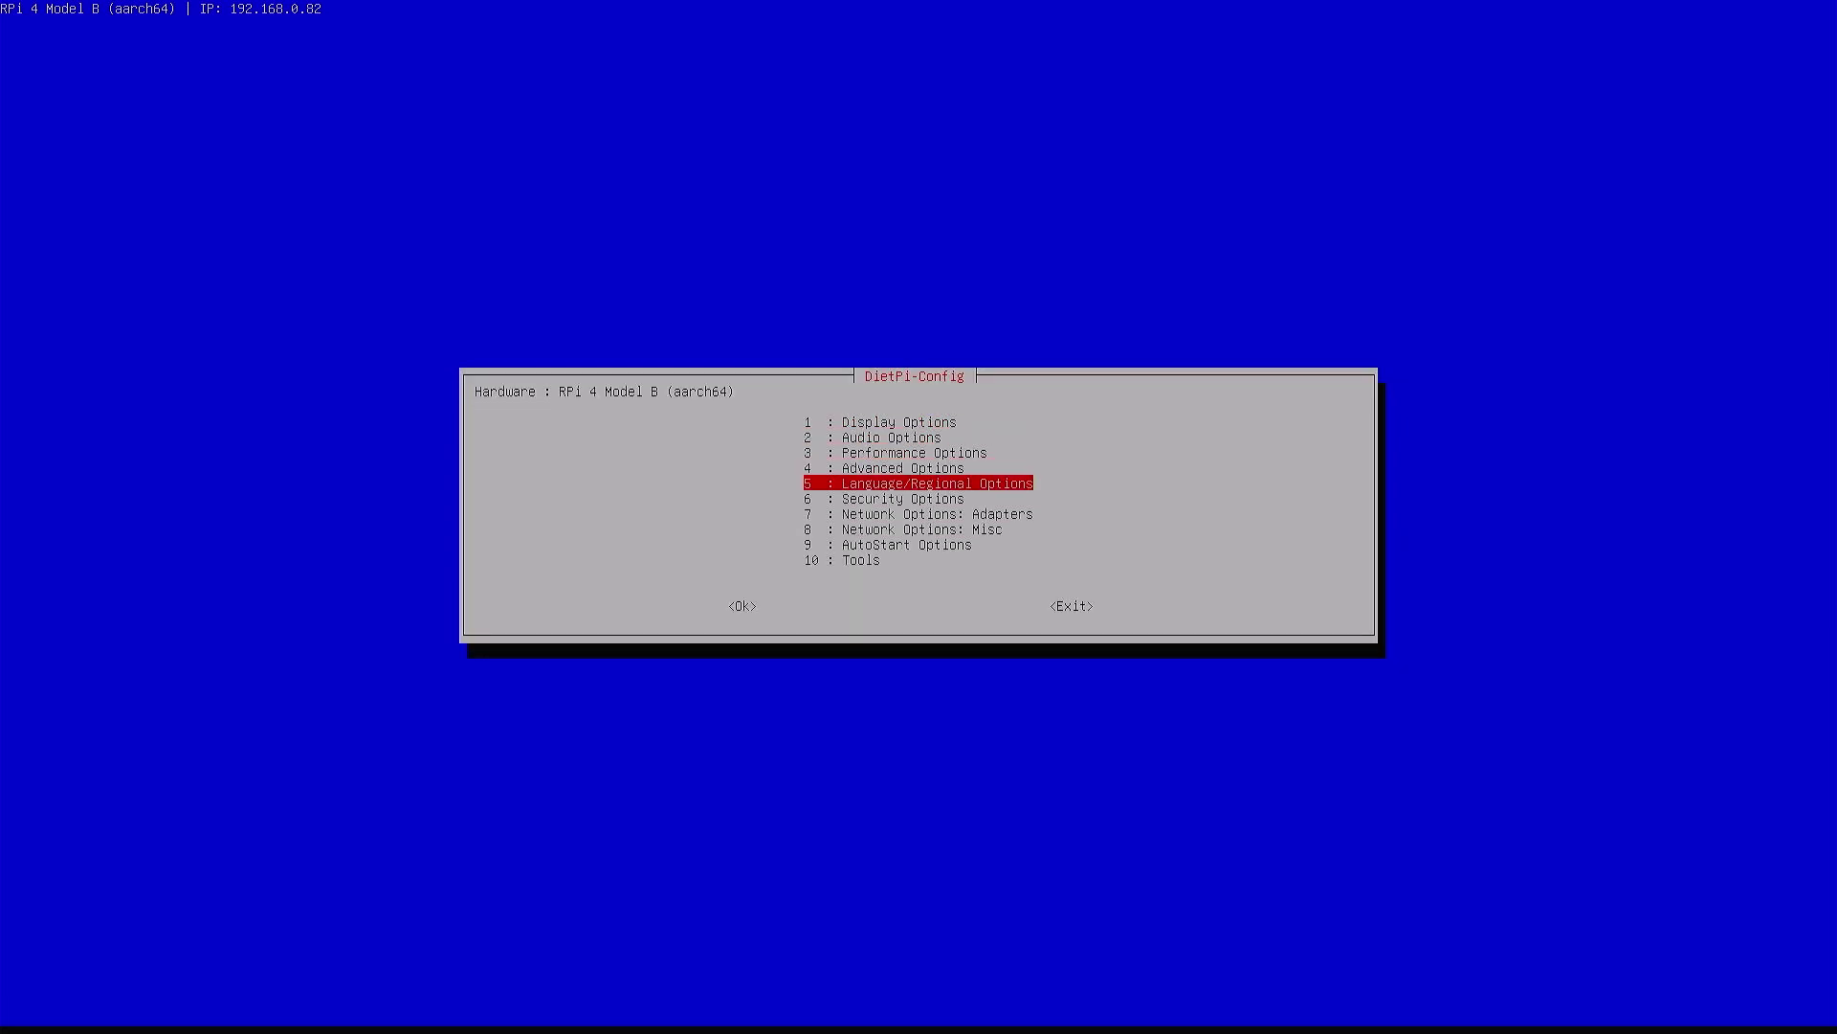
{"action": "key", "text": "Return"}
{"action": "key", "text": "Tab"}
{"action": "key", "text": "Tab"}
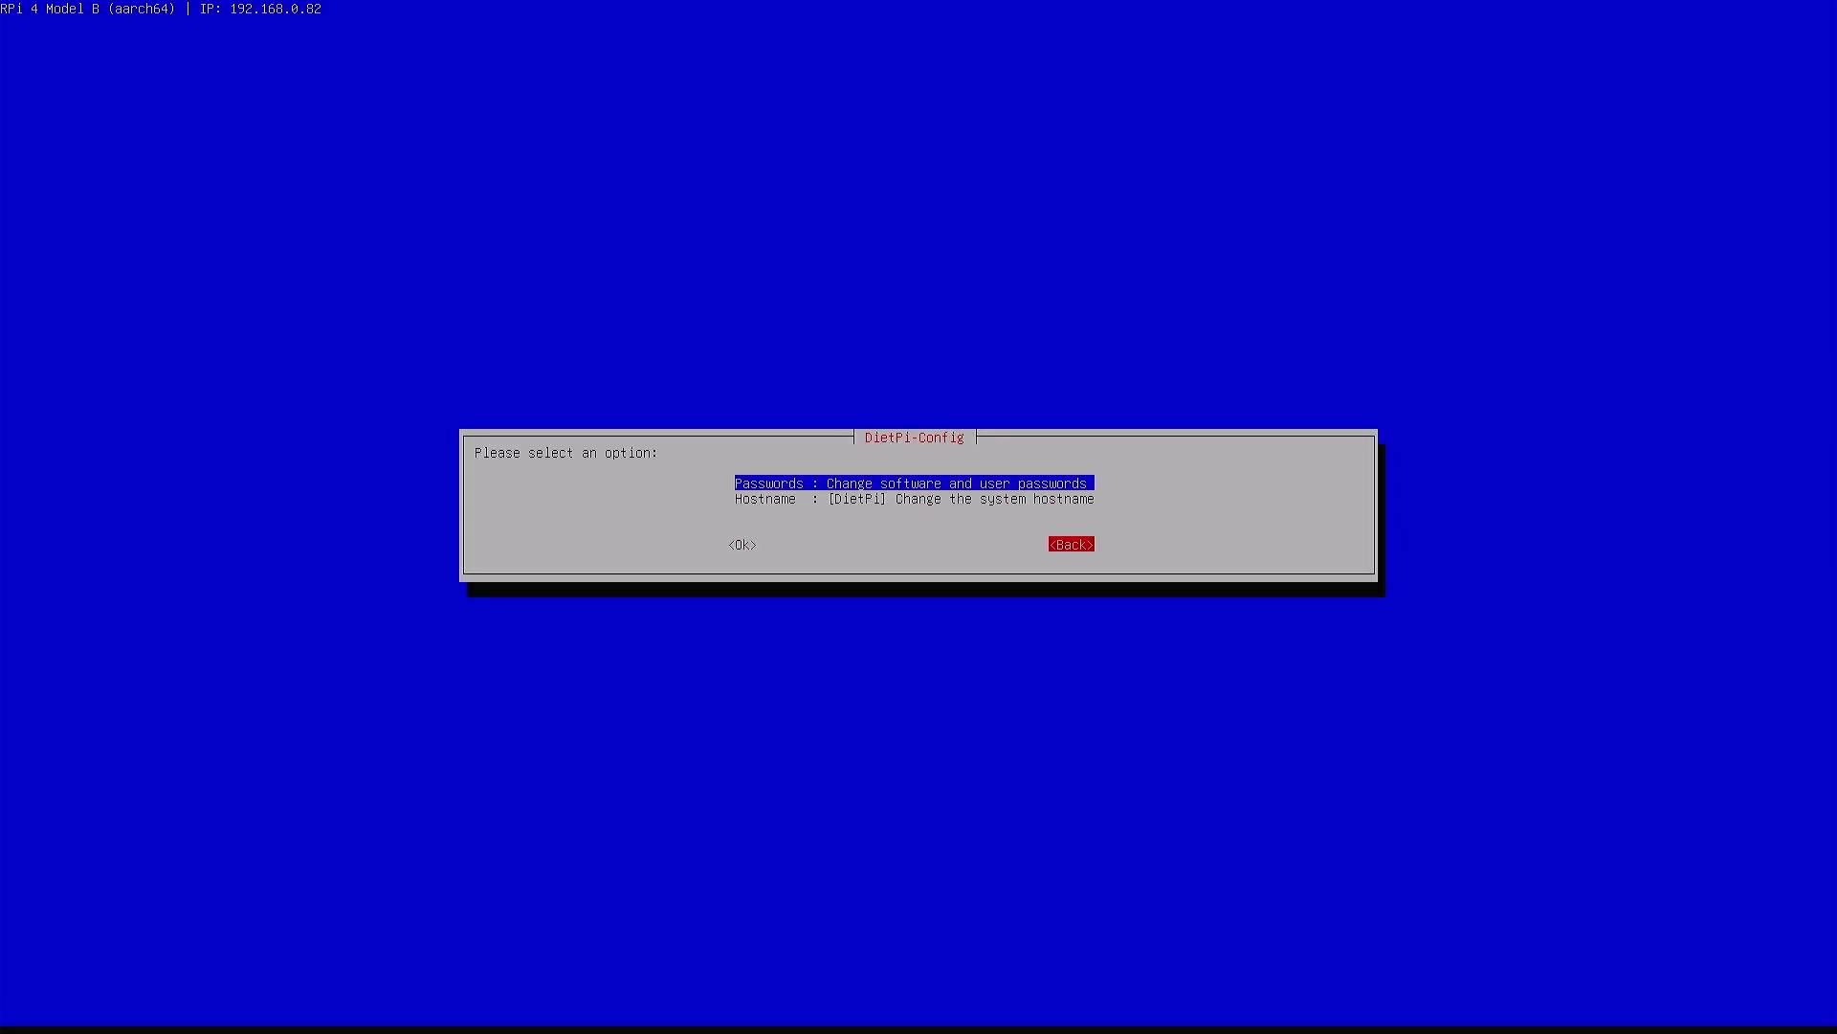
{"action": "key", "text": "Return"}
{"action": "key", "text": "Down"}
{"action": "key", "text": "Down"}
{"action": "key", "text": "Down"}
{"action": "key", "text": "Down"}
{"action": "key", "text": "Down"}
{"action": "key", "text": "Down"}
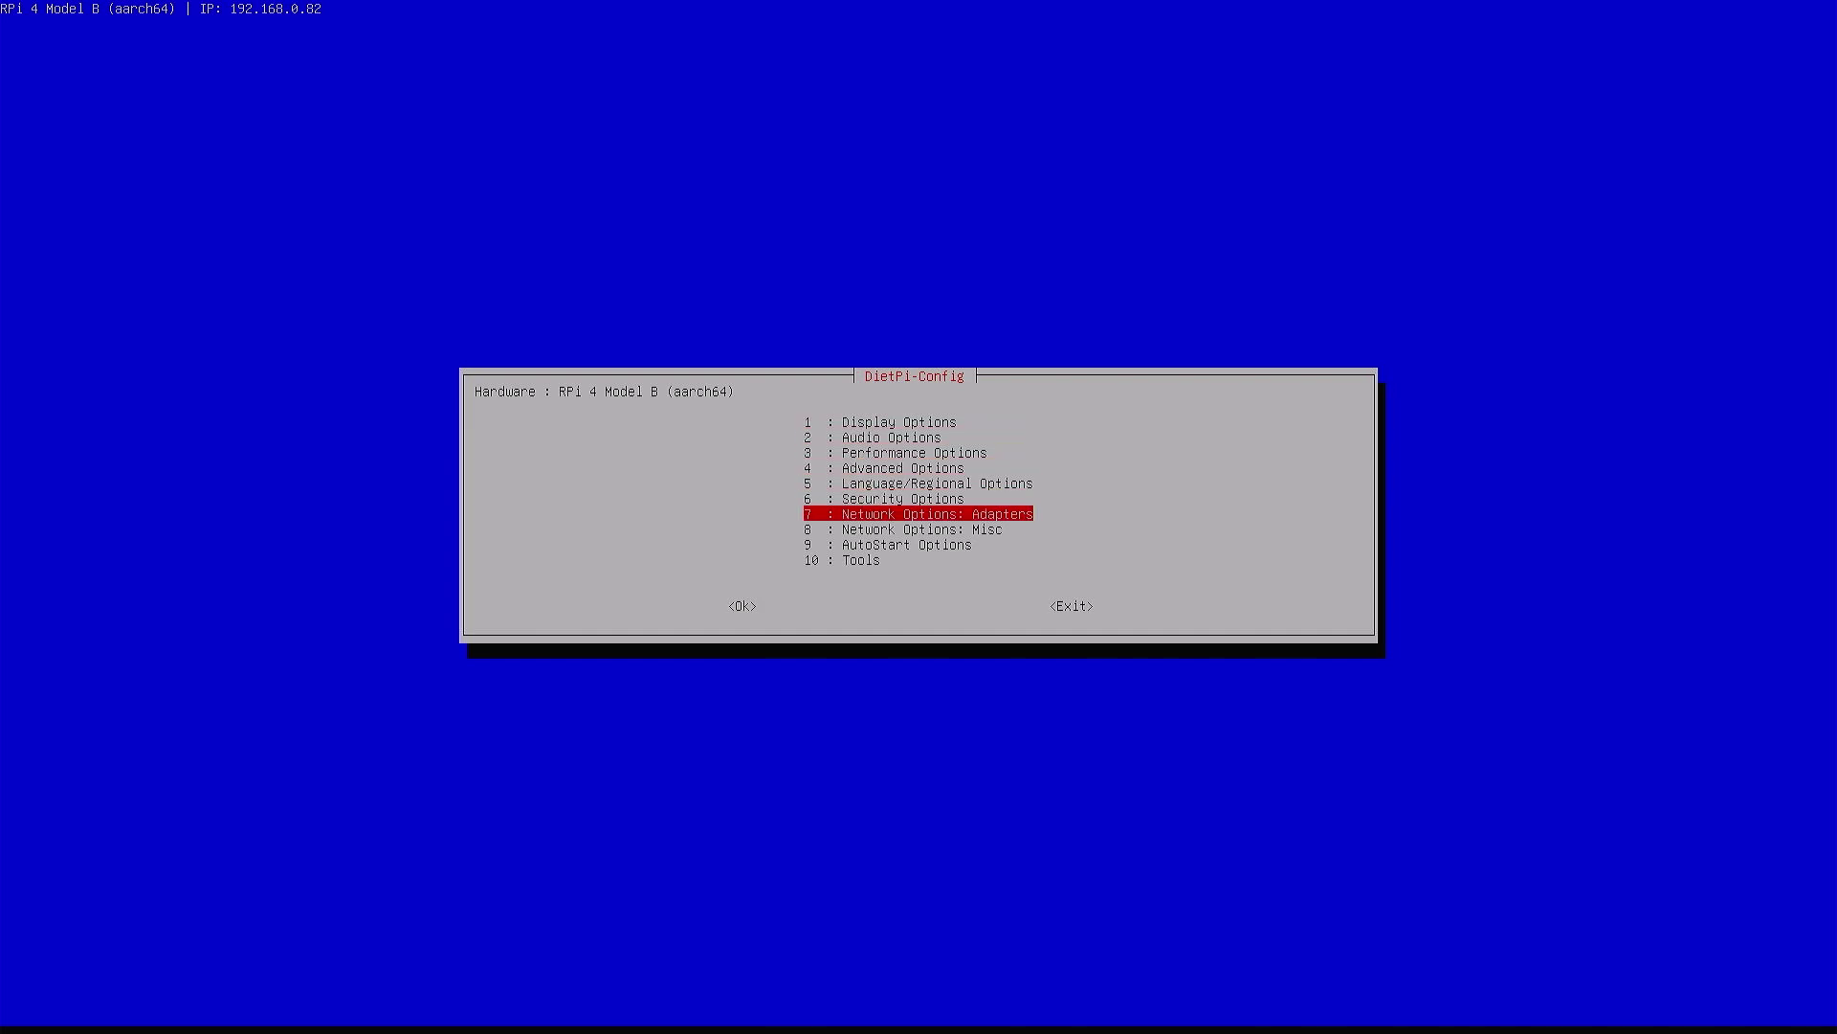
Enable WiFi in Network Options: Adapters by accepting the 'WiFi must be enabled' prompt
{"action": "key", "text": "Return"}
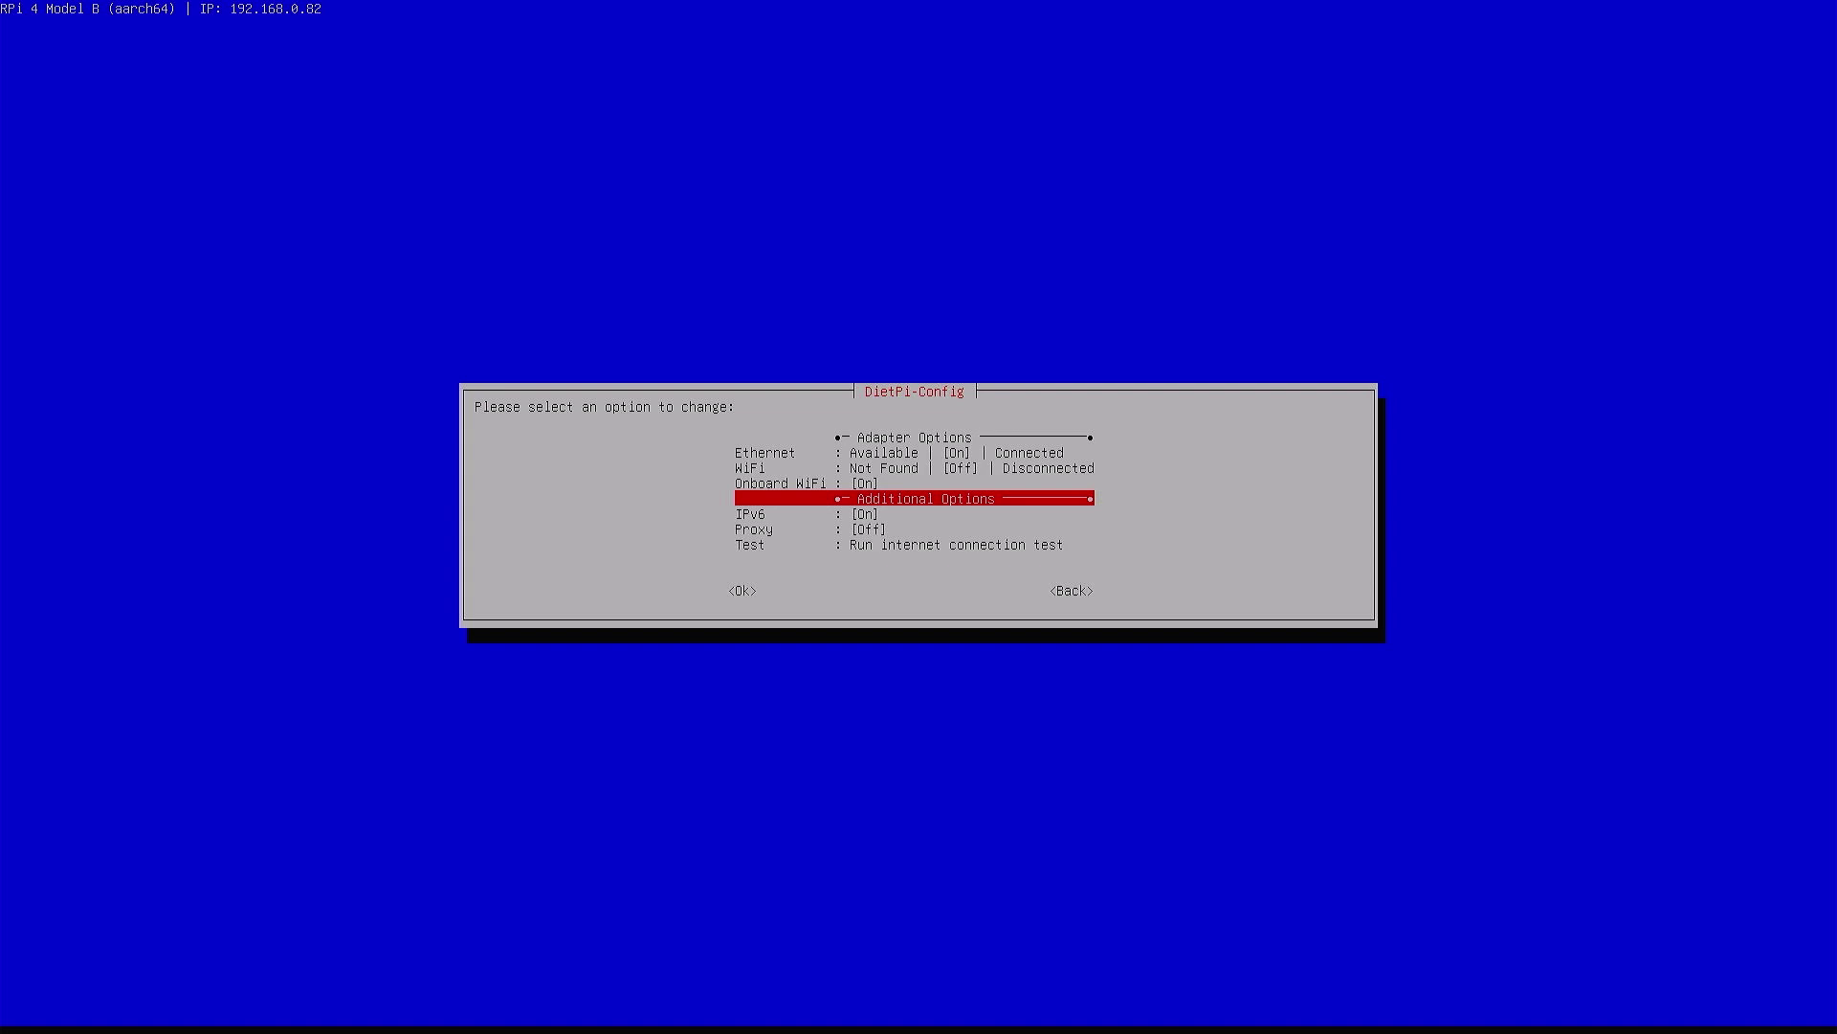
{"action": "key", "text": "Up"}
{"action": "key", "text": "Up"}
{"action": "key", "text": "Return"}
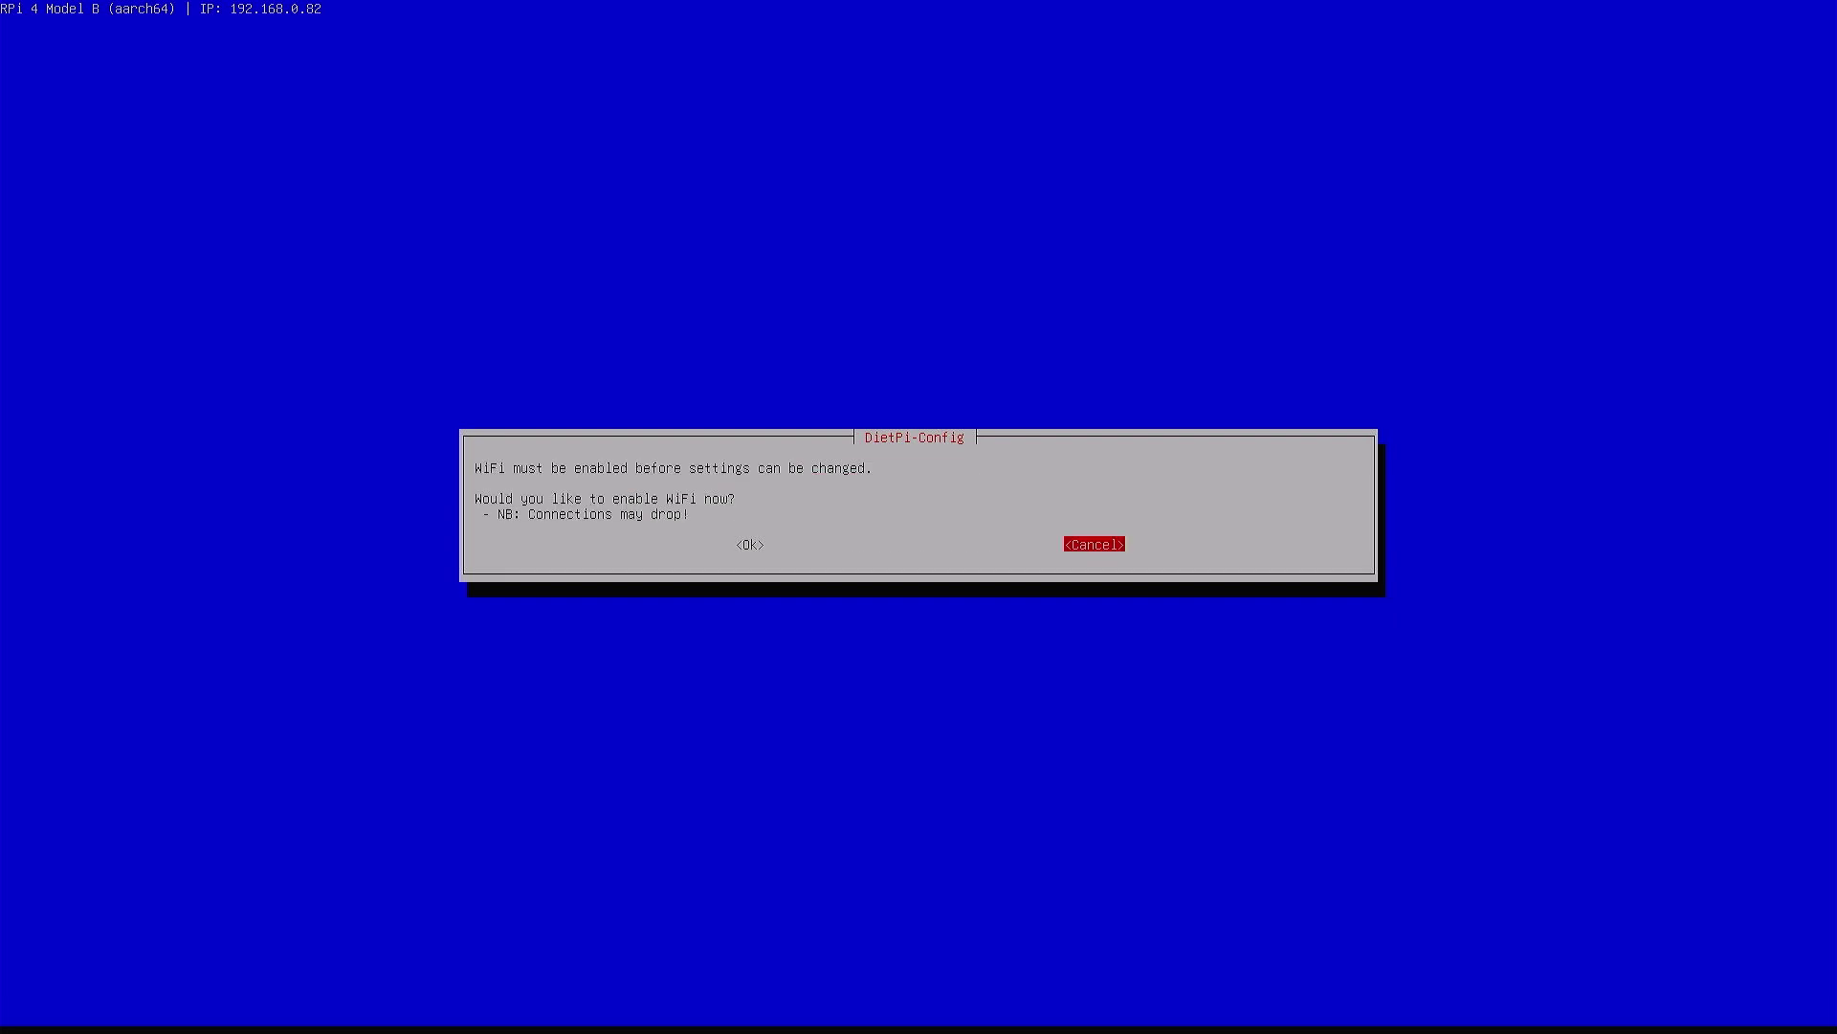
{"action": "key", "text": "Left"}
{"action": "key", "text": "Return"}
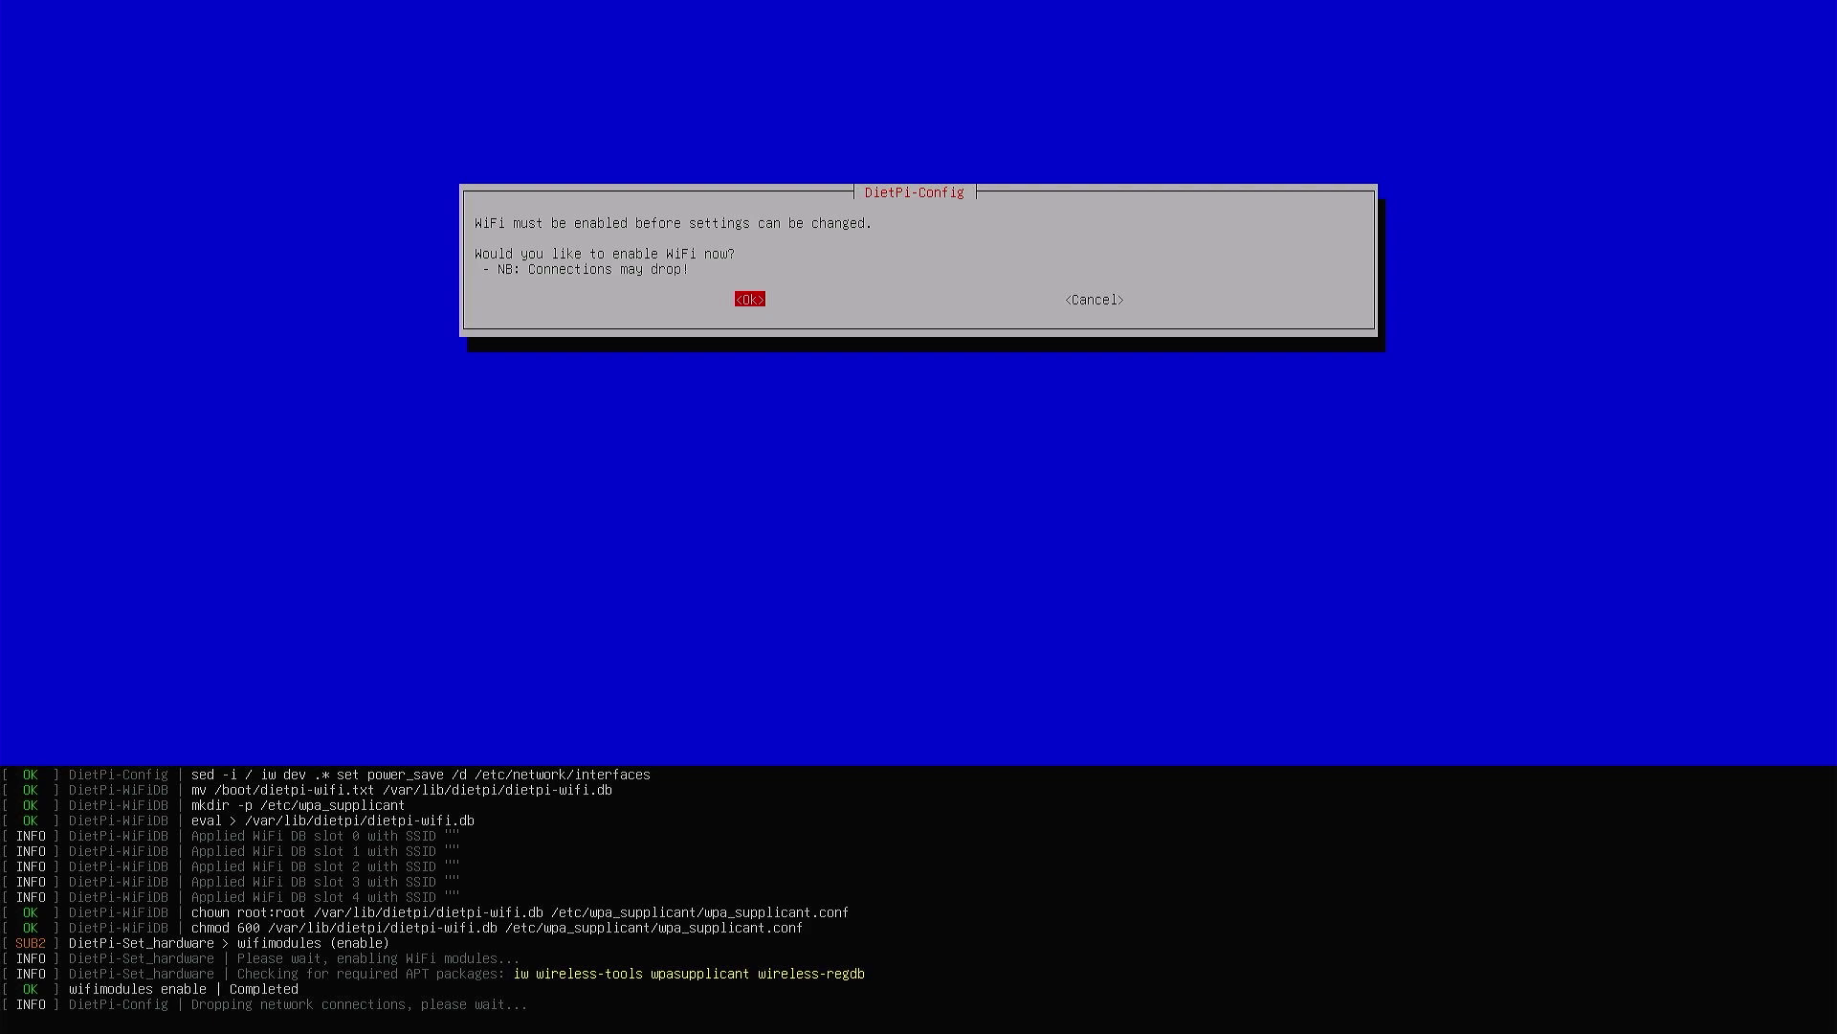
{"action": "key", "text": "Escape"}
{"action": "key", "text": "Down"}
{"action": "key", "text": "Down"}
{"action": "key", "text": "Down"}
{"action": "key", "text": "Down"}
{"action": "key", "text": "Down"}
{"action": "key", "text": "Down"}
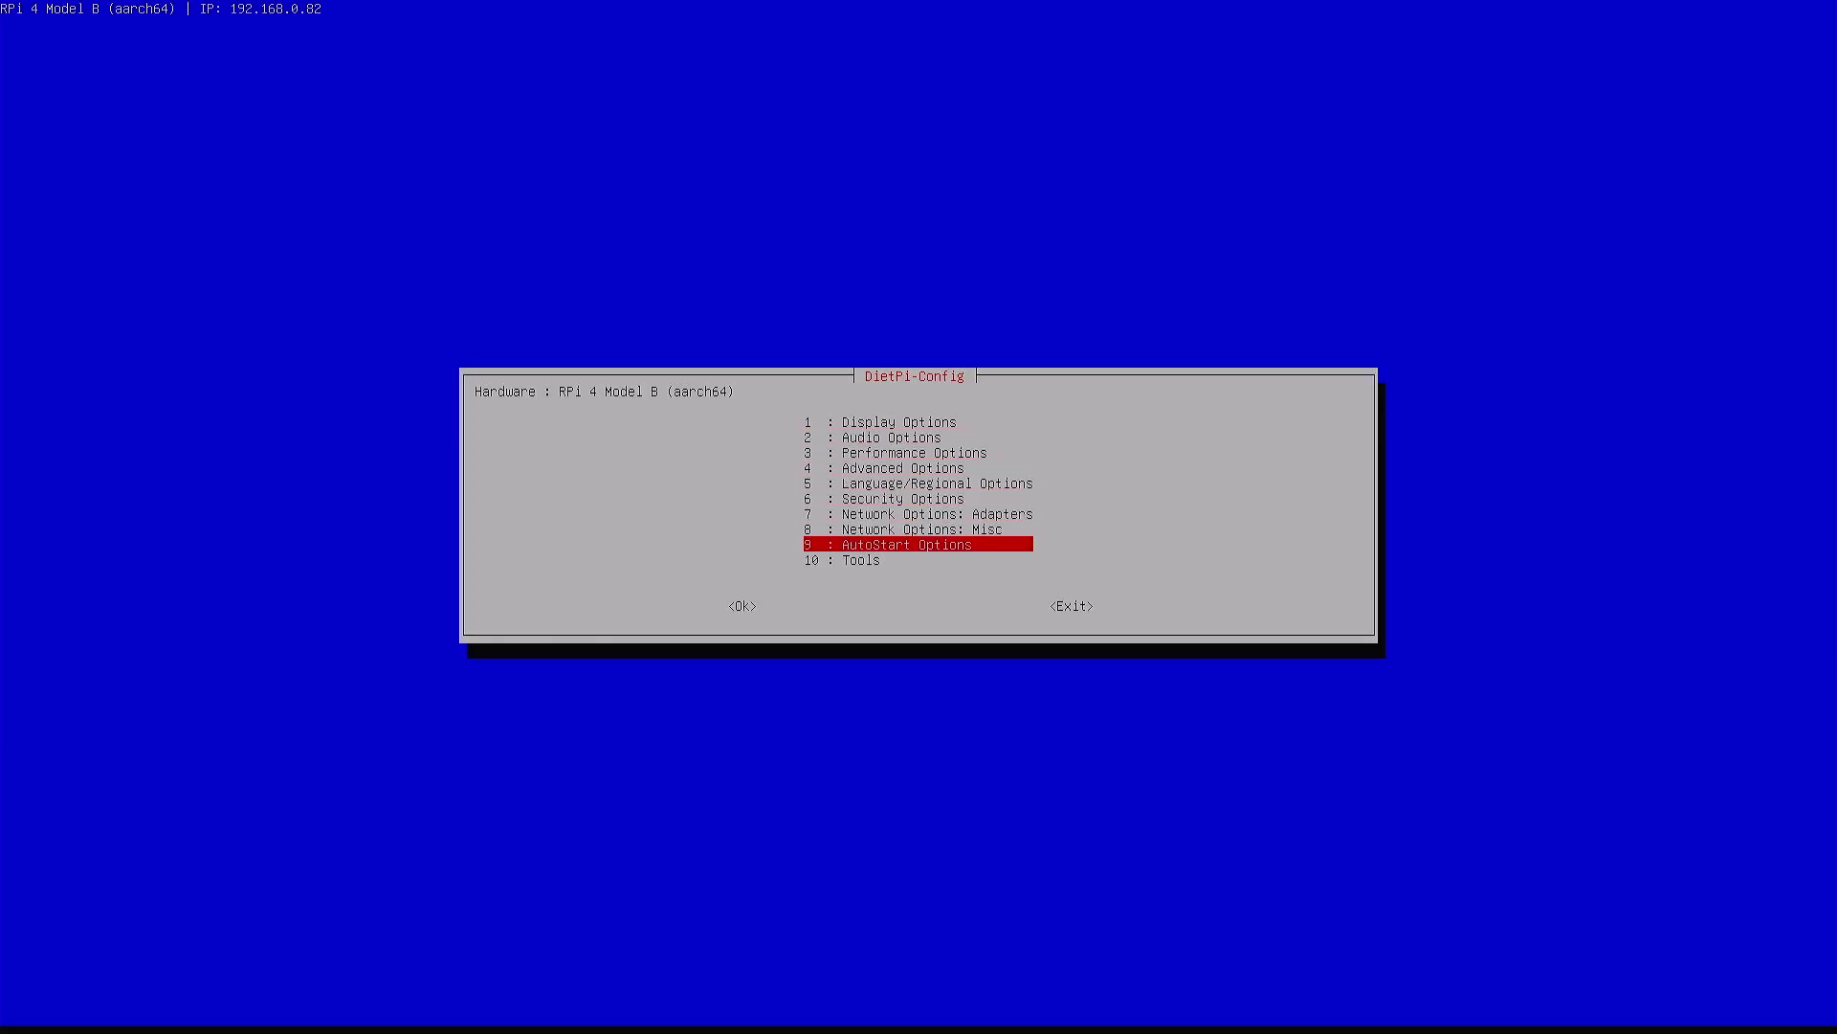
Open the AutoStart Options and highlight '7 : Automatic login'
{"action": "key", "text": "Return"}
{"action": "key", "text": "Down"}
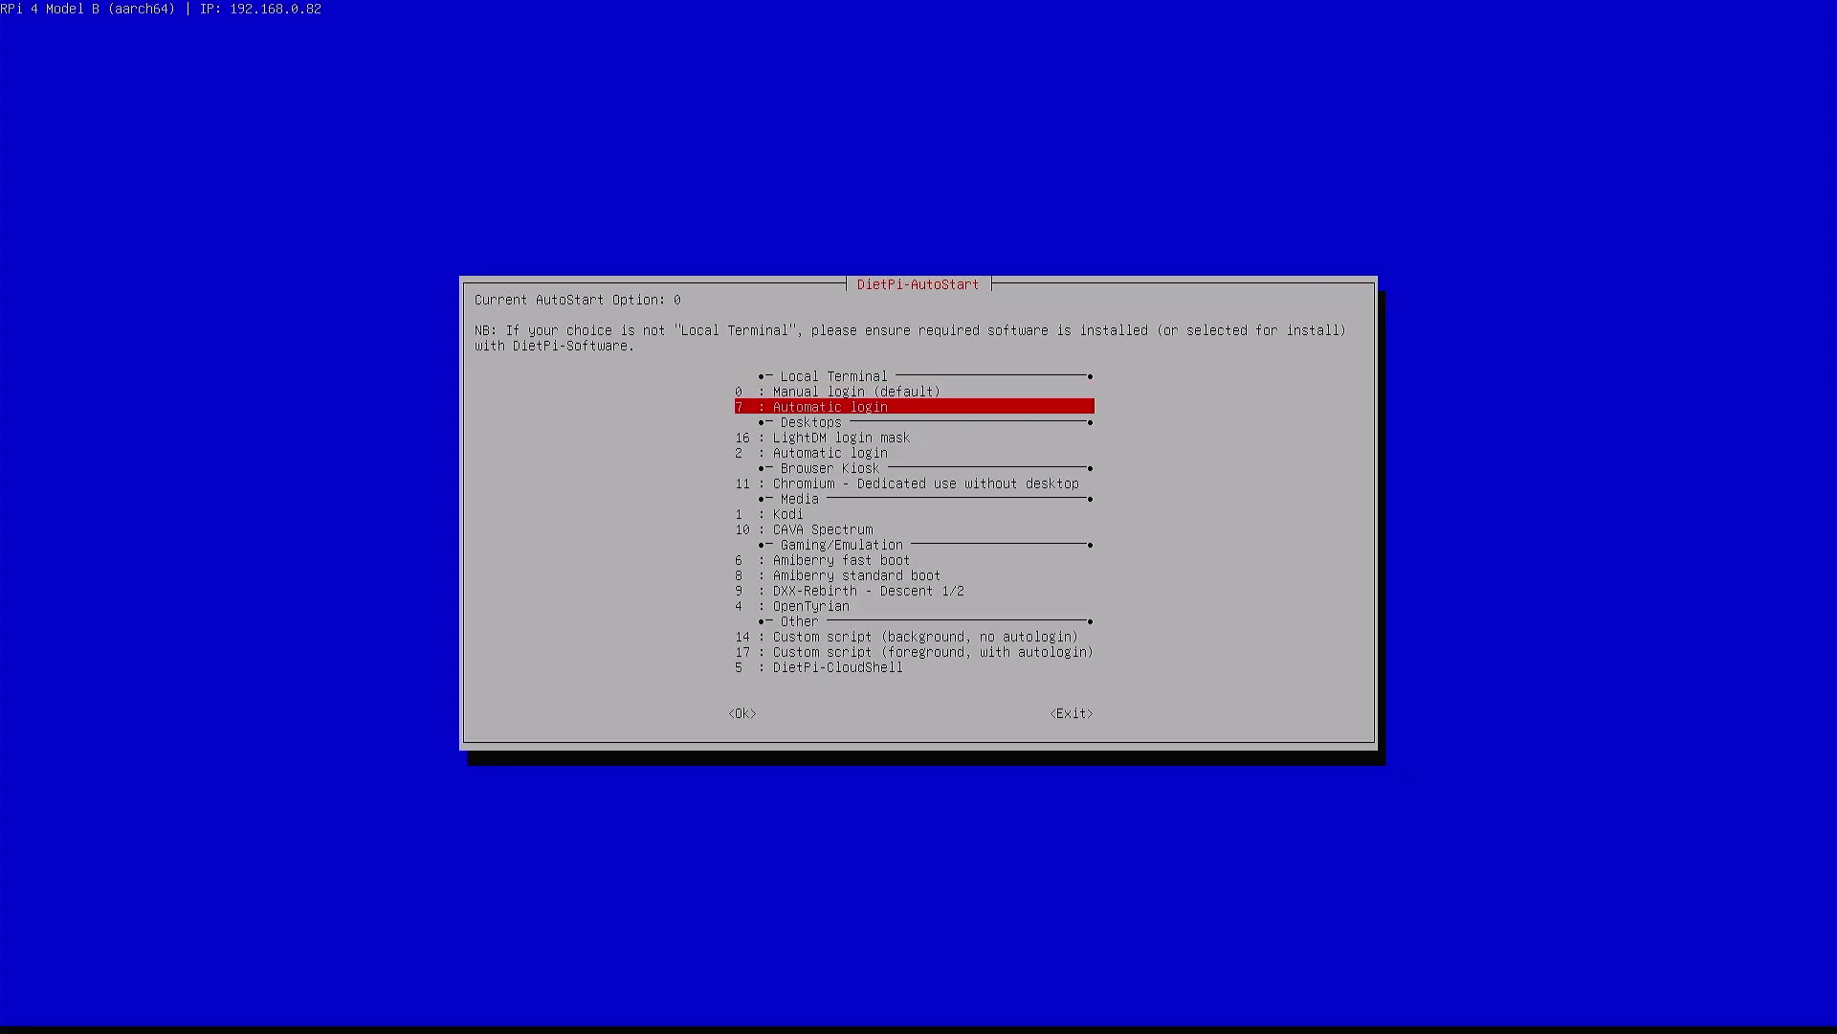
{"action": "key", "text": "Down"}
{"action": "key", "text": "Up"}
{"action": "key", "text": "Up"}
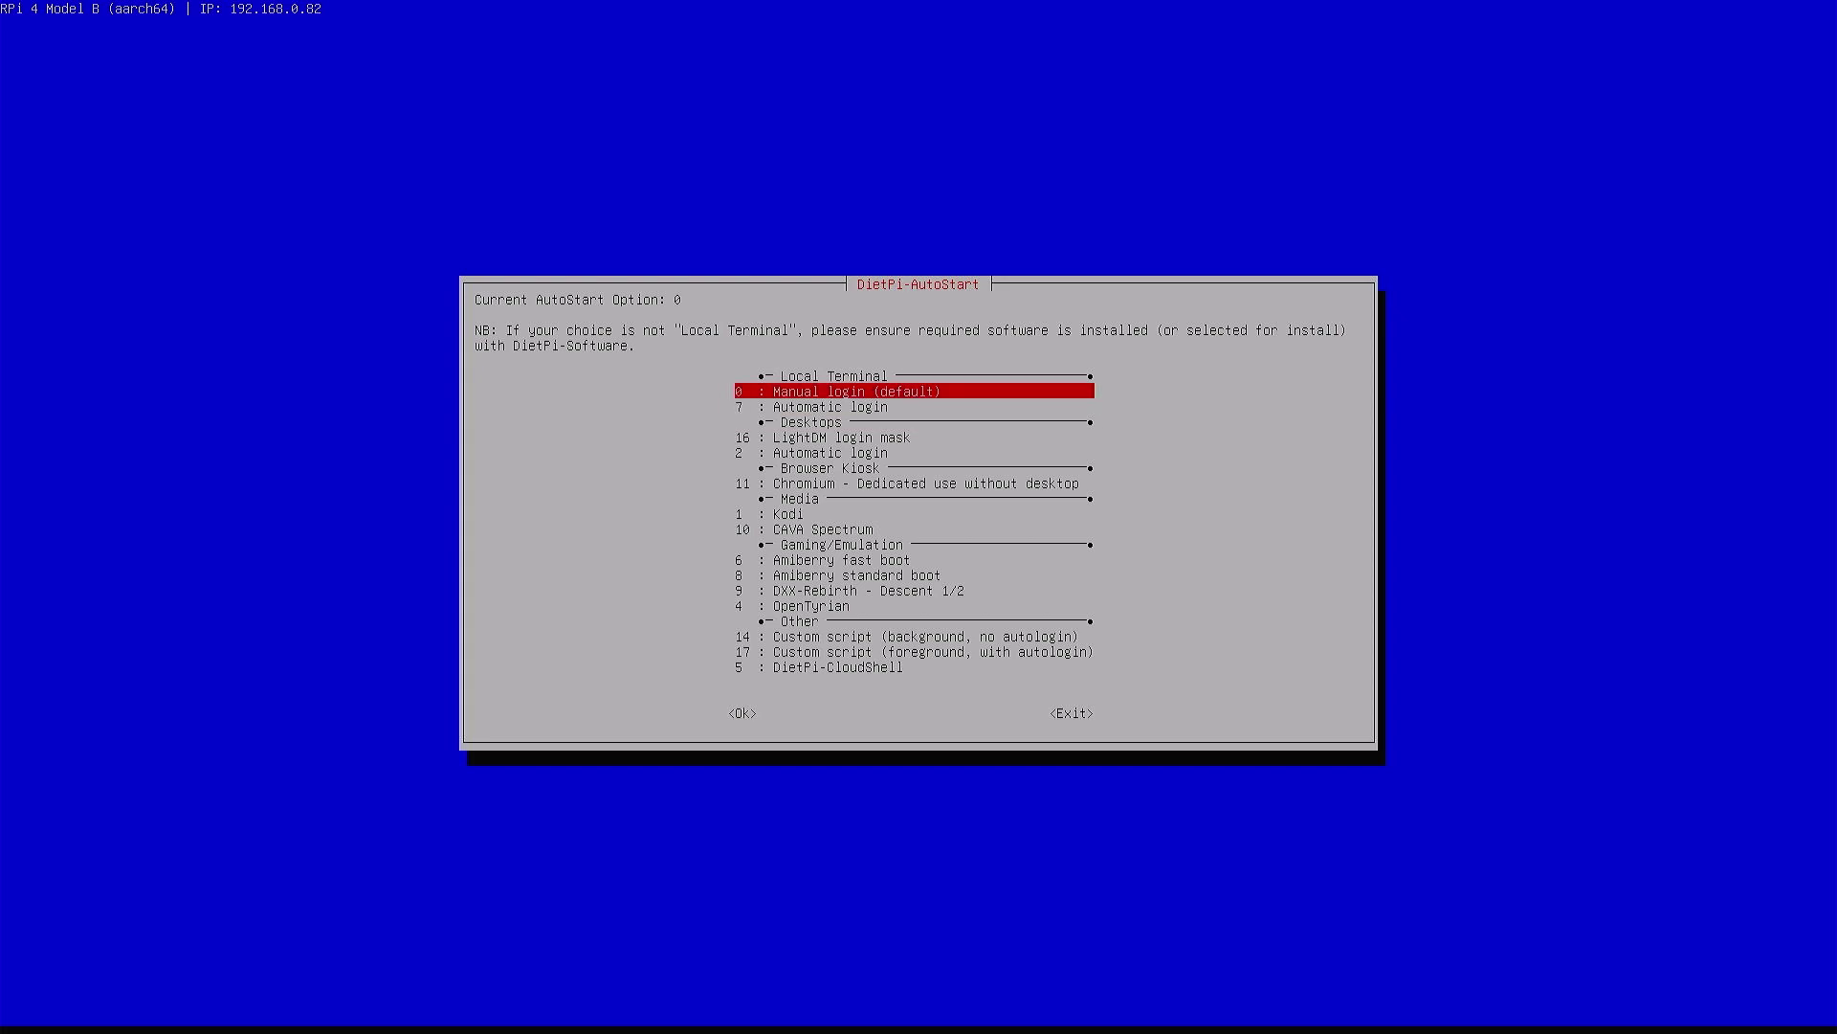
{"action": "key", "text": "Down"}
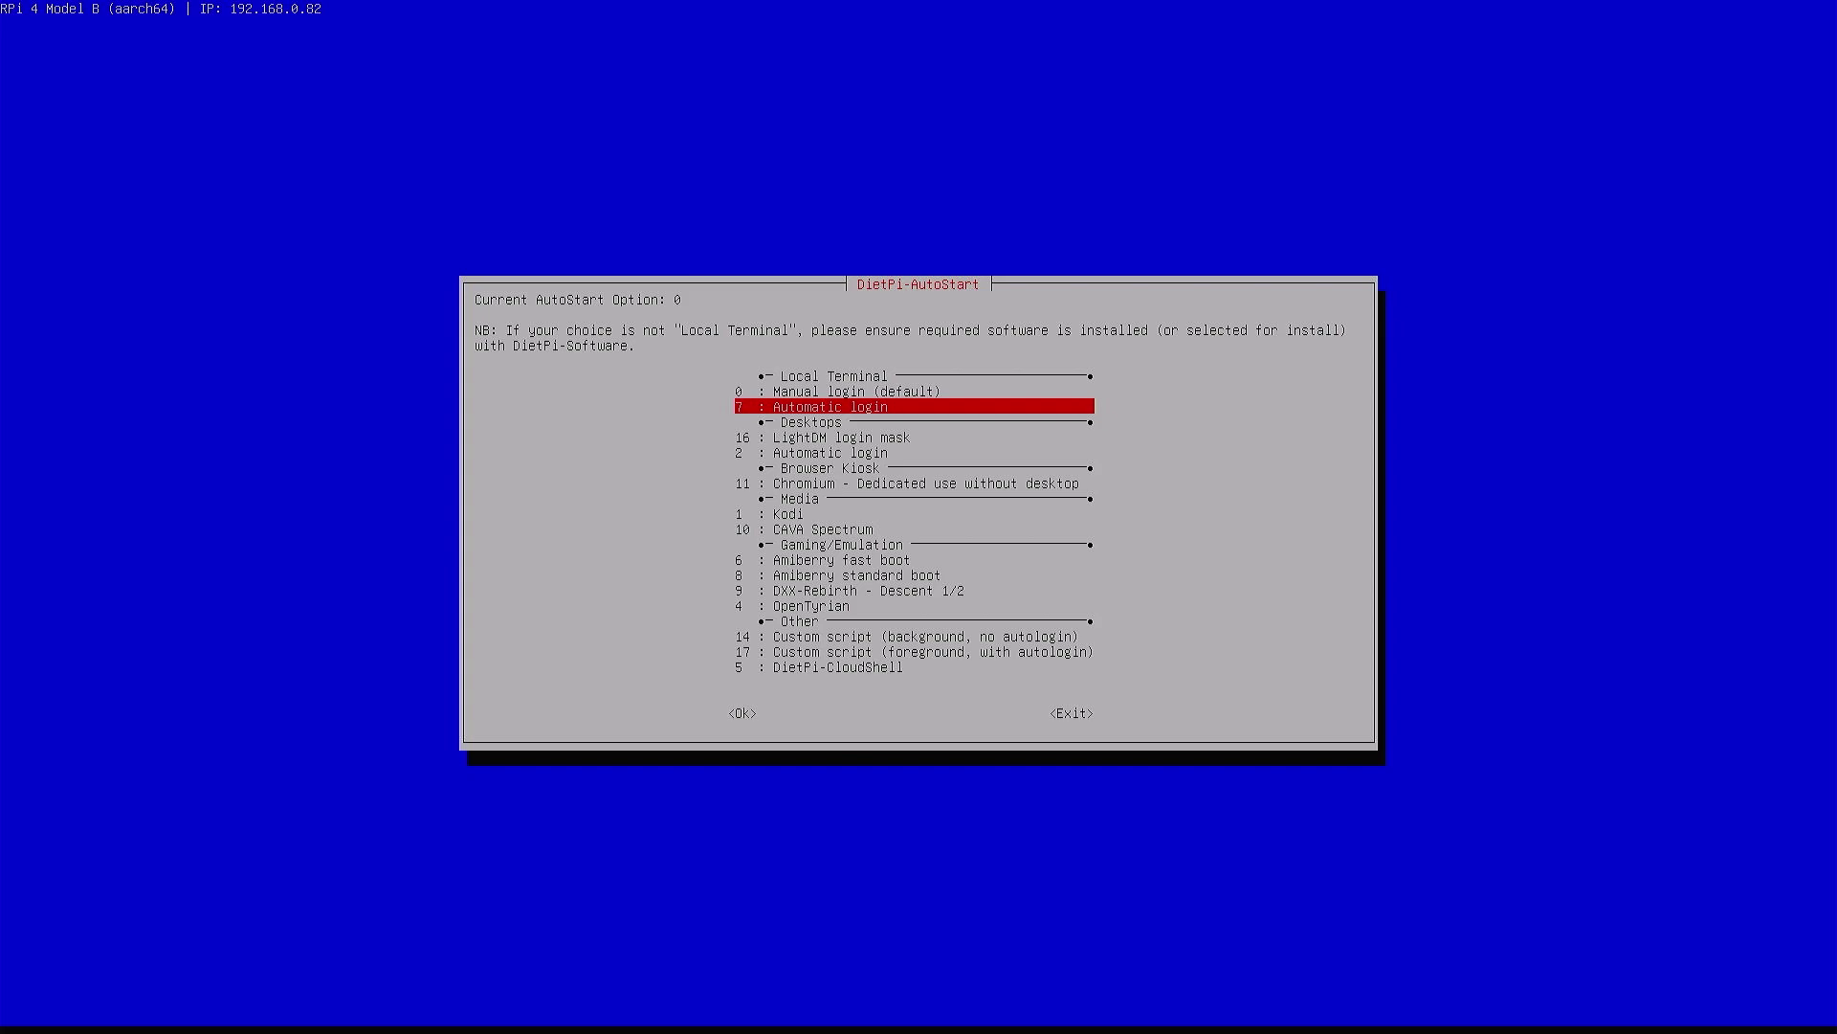
{"action": "key", "text": "Down"}
{"action": "key", "text": "Down"}
{"action": "key", "text": "Down"}
{"action": "key", "text": "Down"}
{"action": "key", "text": "Down"}
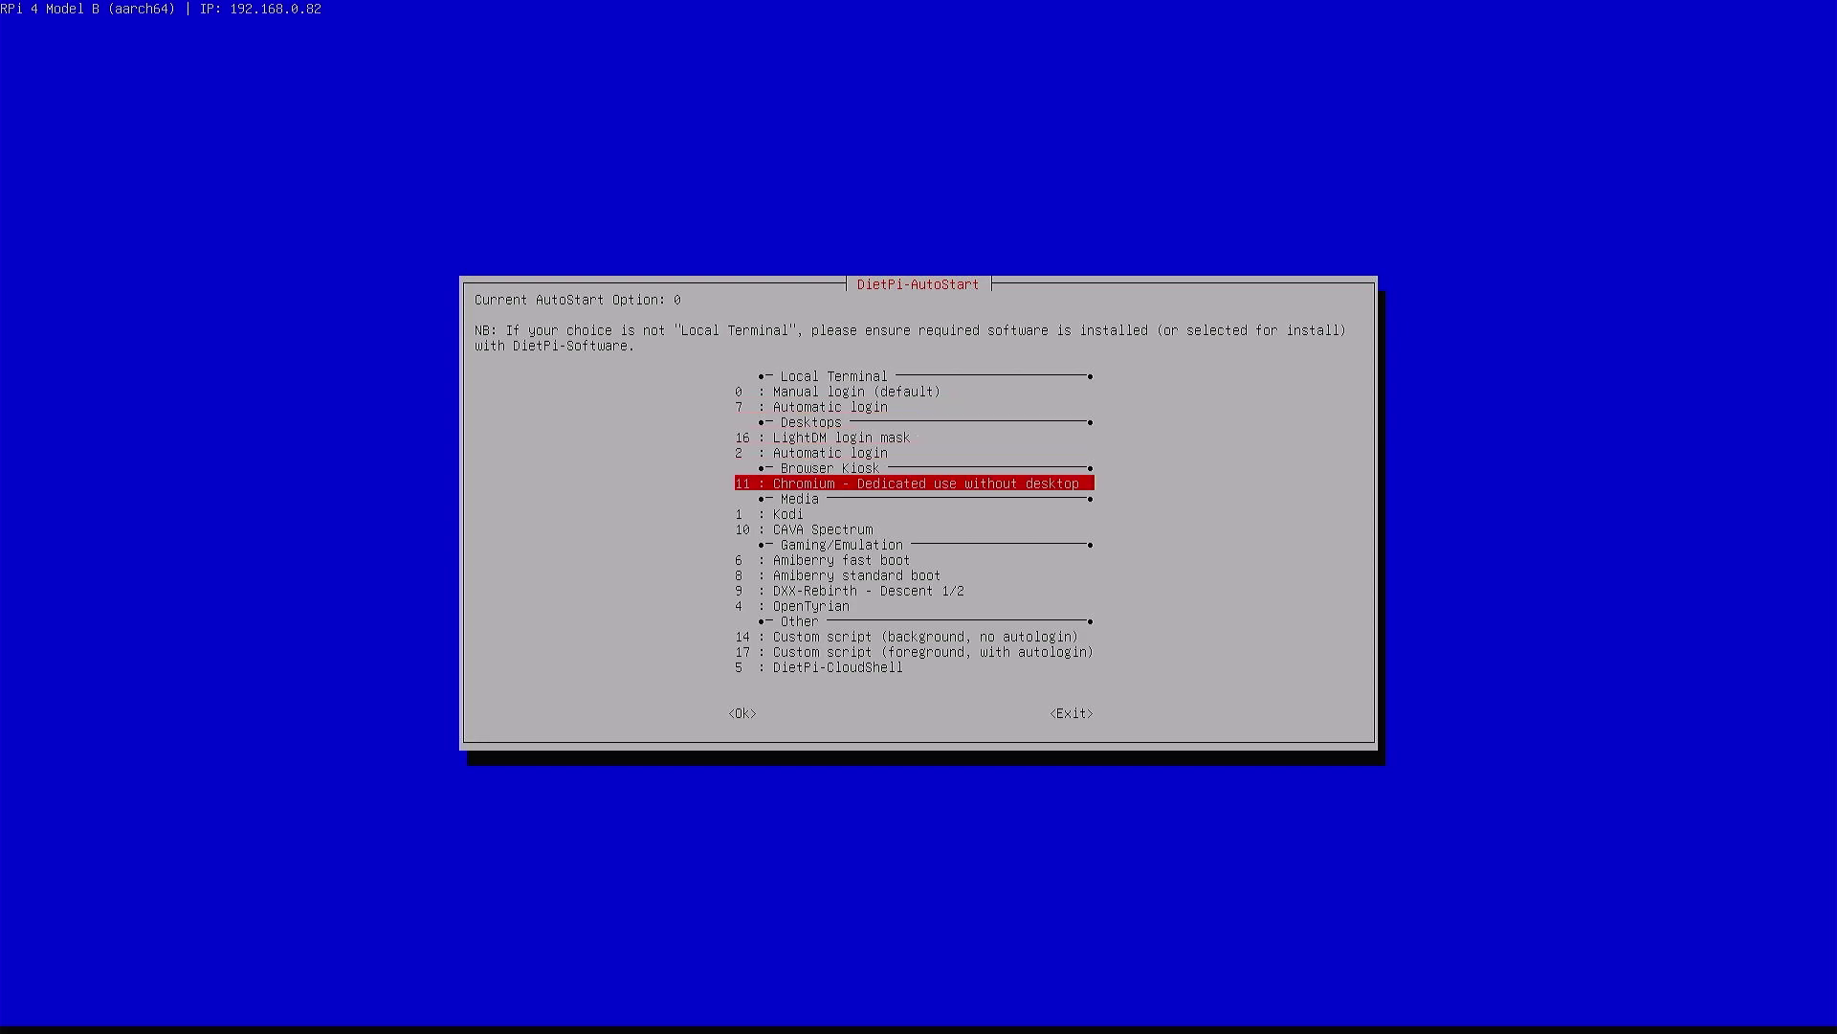
{"action": "key", "text": "Down"}
{"action": "key", "text": "Down"}
{"action": "key", "text": "Down"}
{"action": "key", "text": "Down"}
{"action": "key", "text": "Down"}
{"action": "key", "text": "Down"}
{"action": "key", "text": "Down"}
{"action": "key", "text": "Down"}
{"action": "key", "text": "Down"}
{"action": "key", "text": "Up"}
{"action": "key", "text": "Up"}
{"action": "key", "text": "Up"}
{"action": "key", "text": "Up"}
{"action": "key", "text": "Up"}
{"action": "key", "text": "Up"}
{"action": "key", "text": "Up"}
{"action": "key", "text": "Up"}
{"action": "key", "text": "Up"}
{"action": "key", "text": "Up"}
{"action": "key", "text": "Up"}
{"action": "key", "text": "Up"}
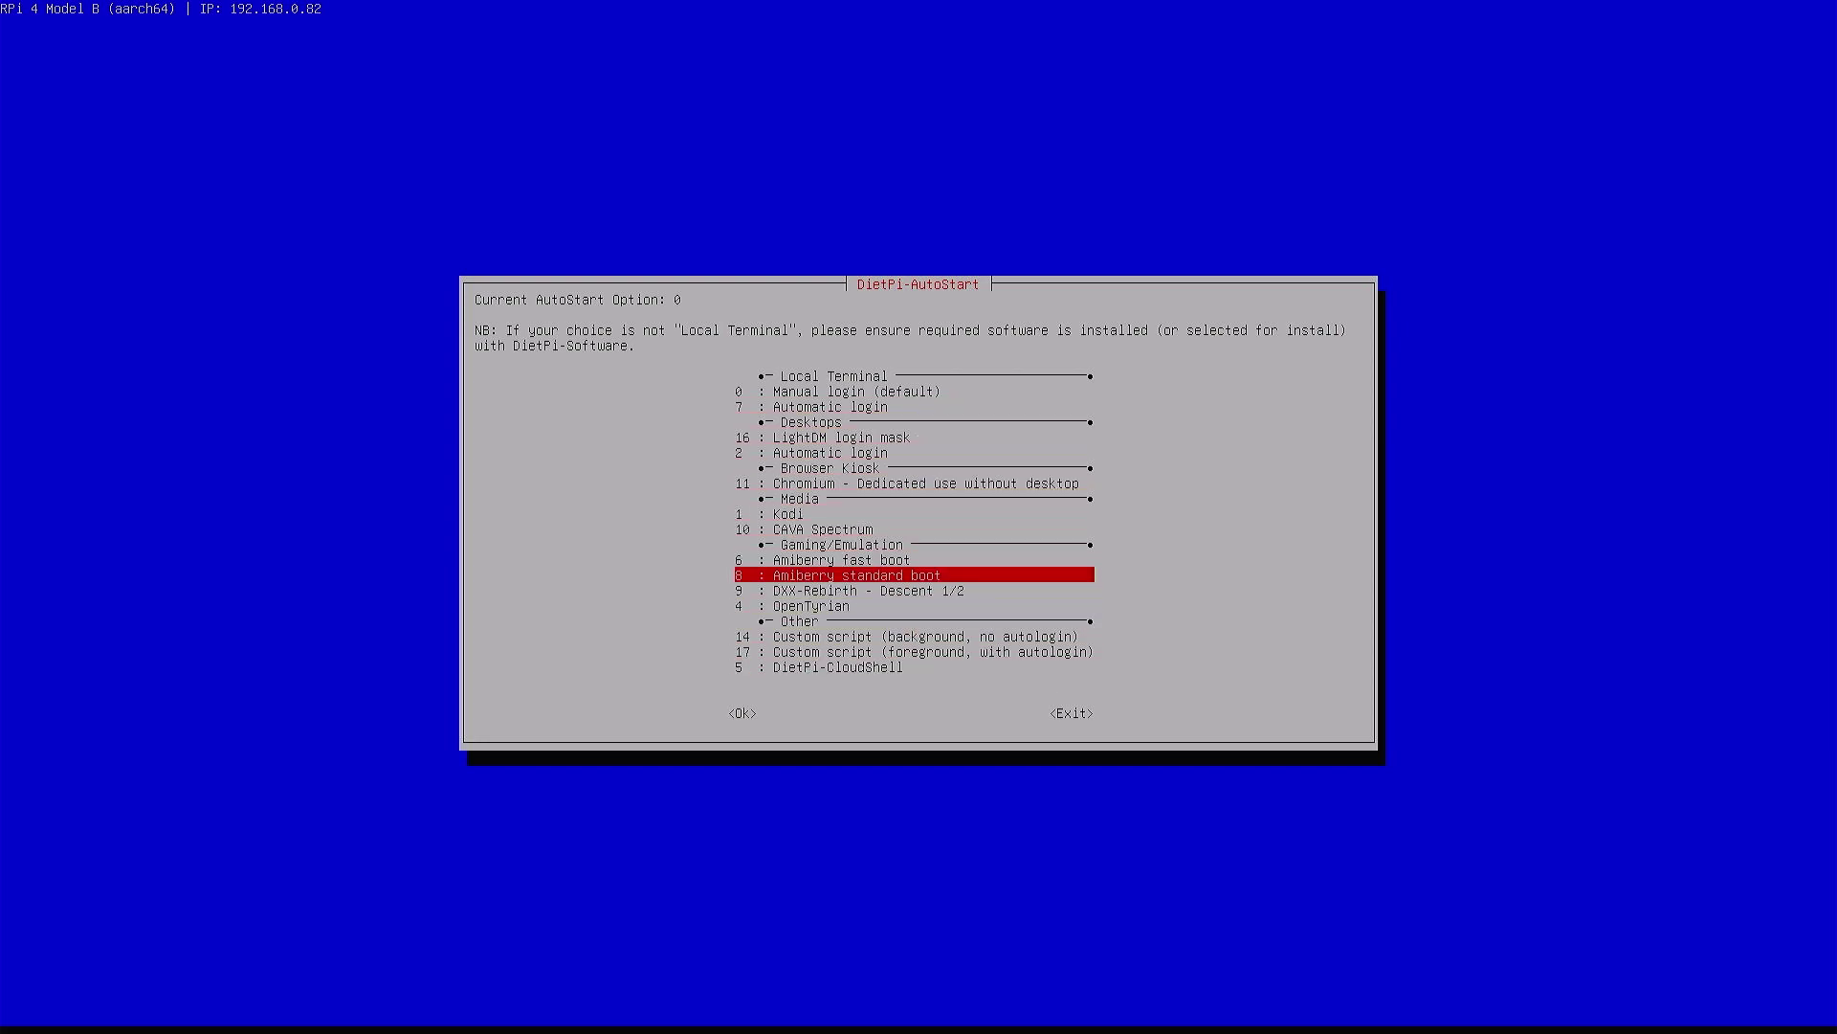
{"action": "key", "text": "Down"}
{"action": "key", "text": "Down"}
{"action": "key", "text": "Down"}
{"action": "key", "text": "Down"}
{"action": "key", "text": "Down"}
{"action": "key", "text": "Down"}
{"action": "key", "text": "Down"}
{"action": "key", "text": "Down"}
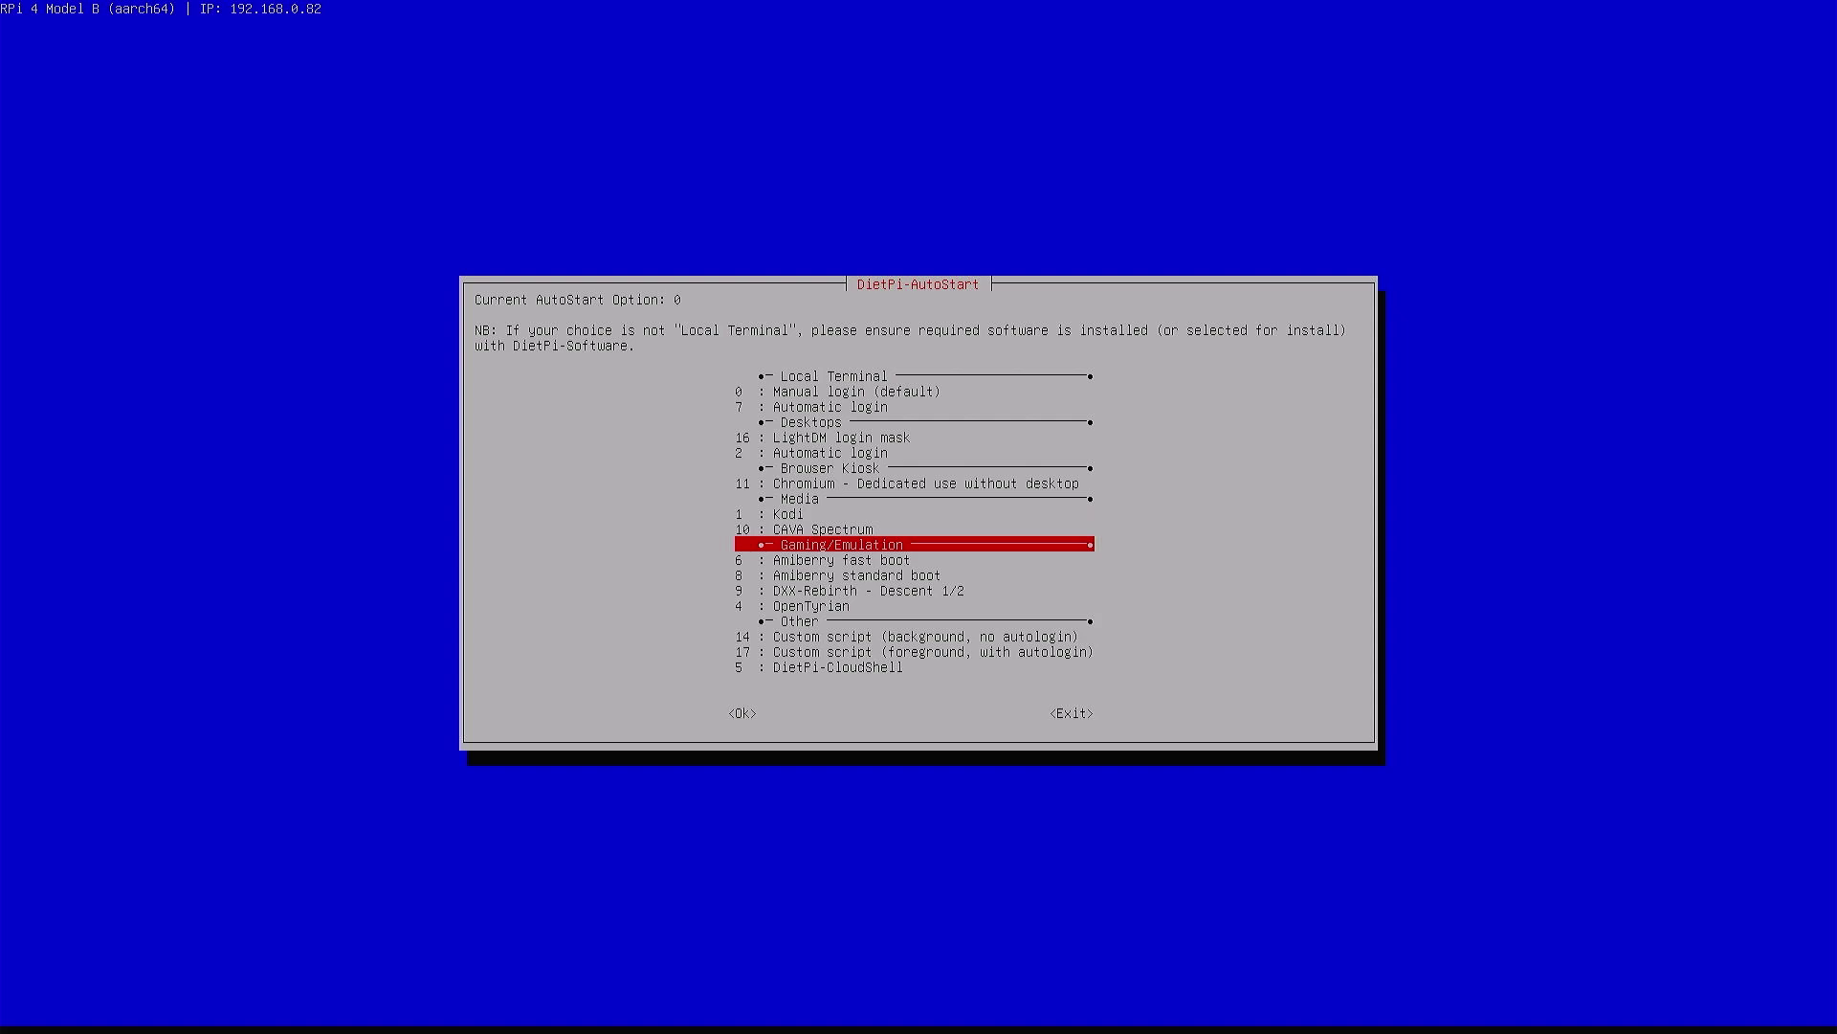
{"action": "key", "text": "Up"}
{"action": "key", "text": "Up"}
{"action": "key", "text": "Up"}
{"action": "key", "text": "Up"}
{"action": "key", "text": "Up"}
{"action": "key", "text": "Up"}
{"action": "key", "text": "Up"}
{"action": "key", "text": "Up"}
{"action": "key", "text": "Up"}
{"action": "key", "text": "Up"}
{"action": "key", "text": "Up"}
{"action": "key", "text": "Up"}
{"action": "key", "text": "Up"}
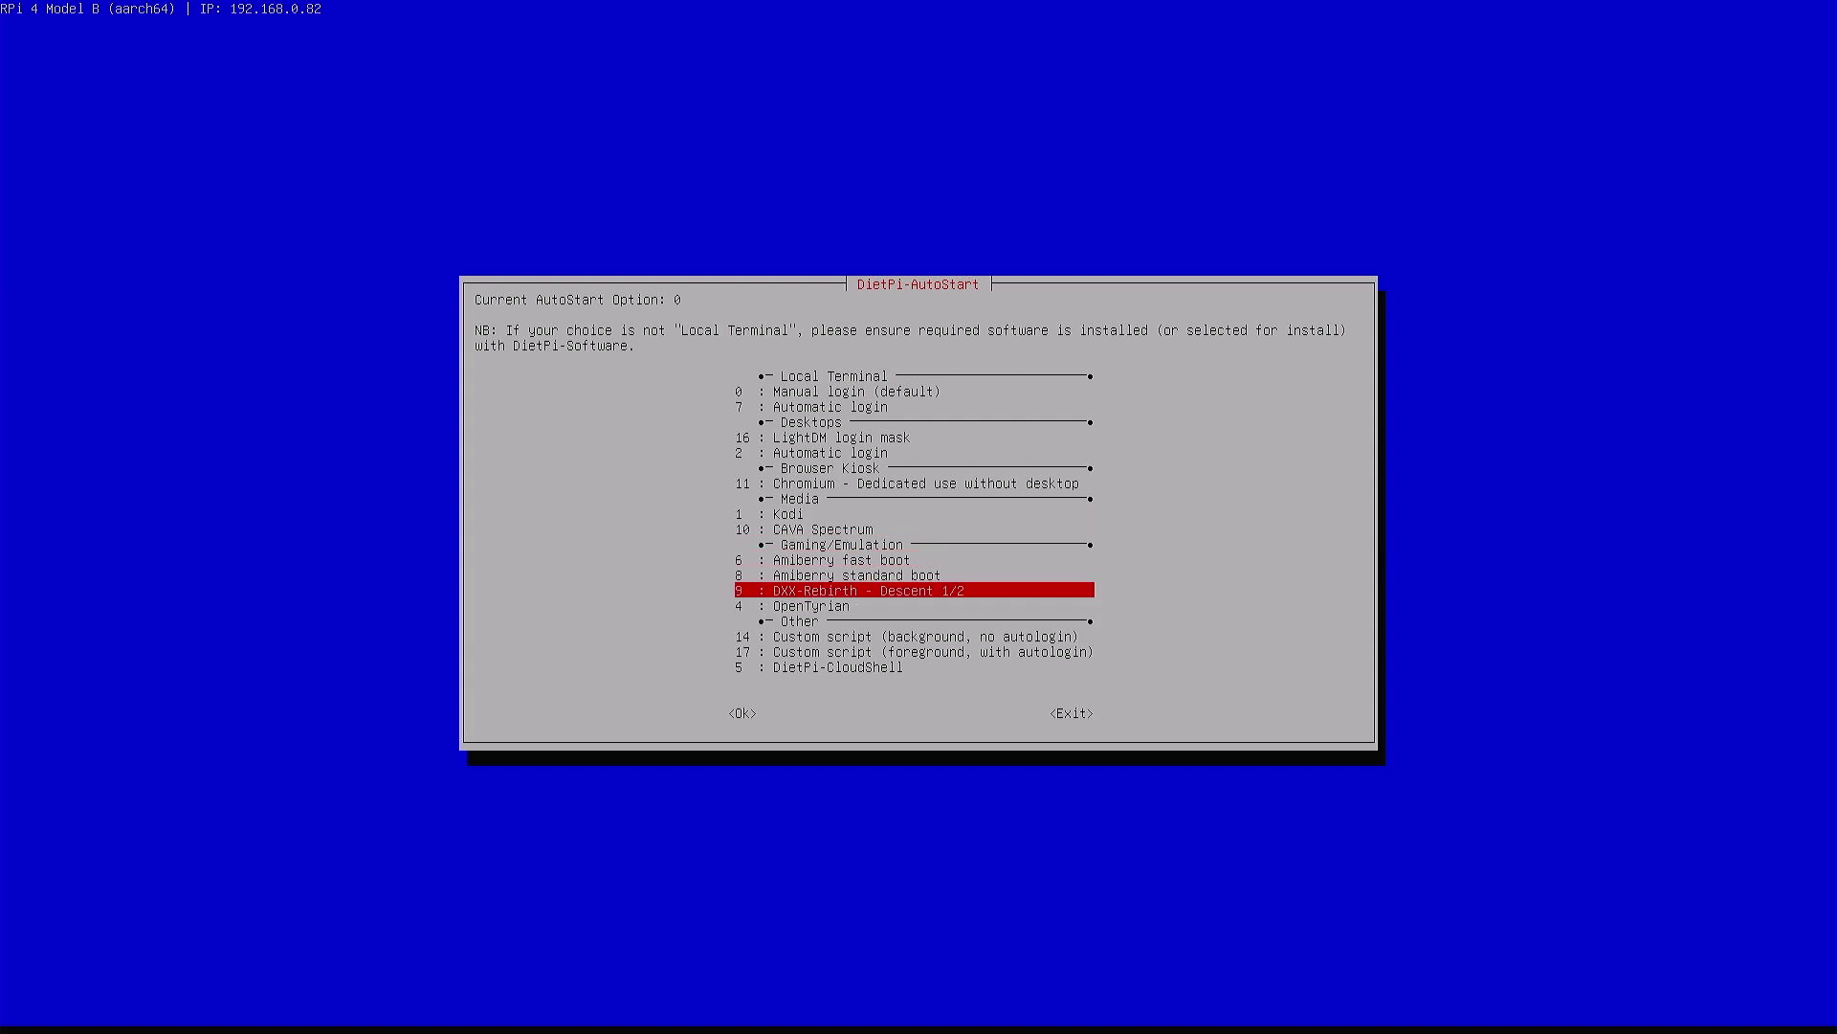
{"action": "key", "text": "Down"}
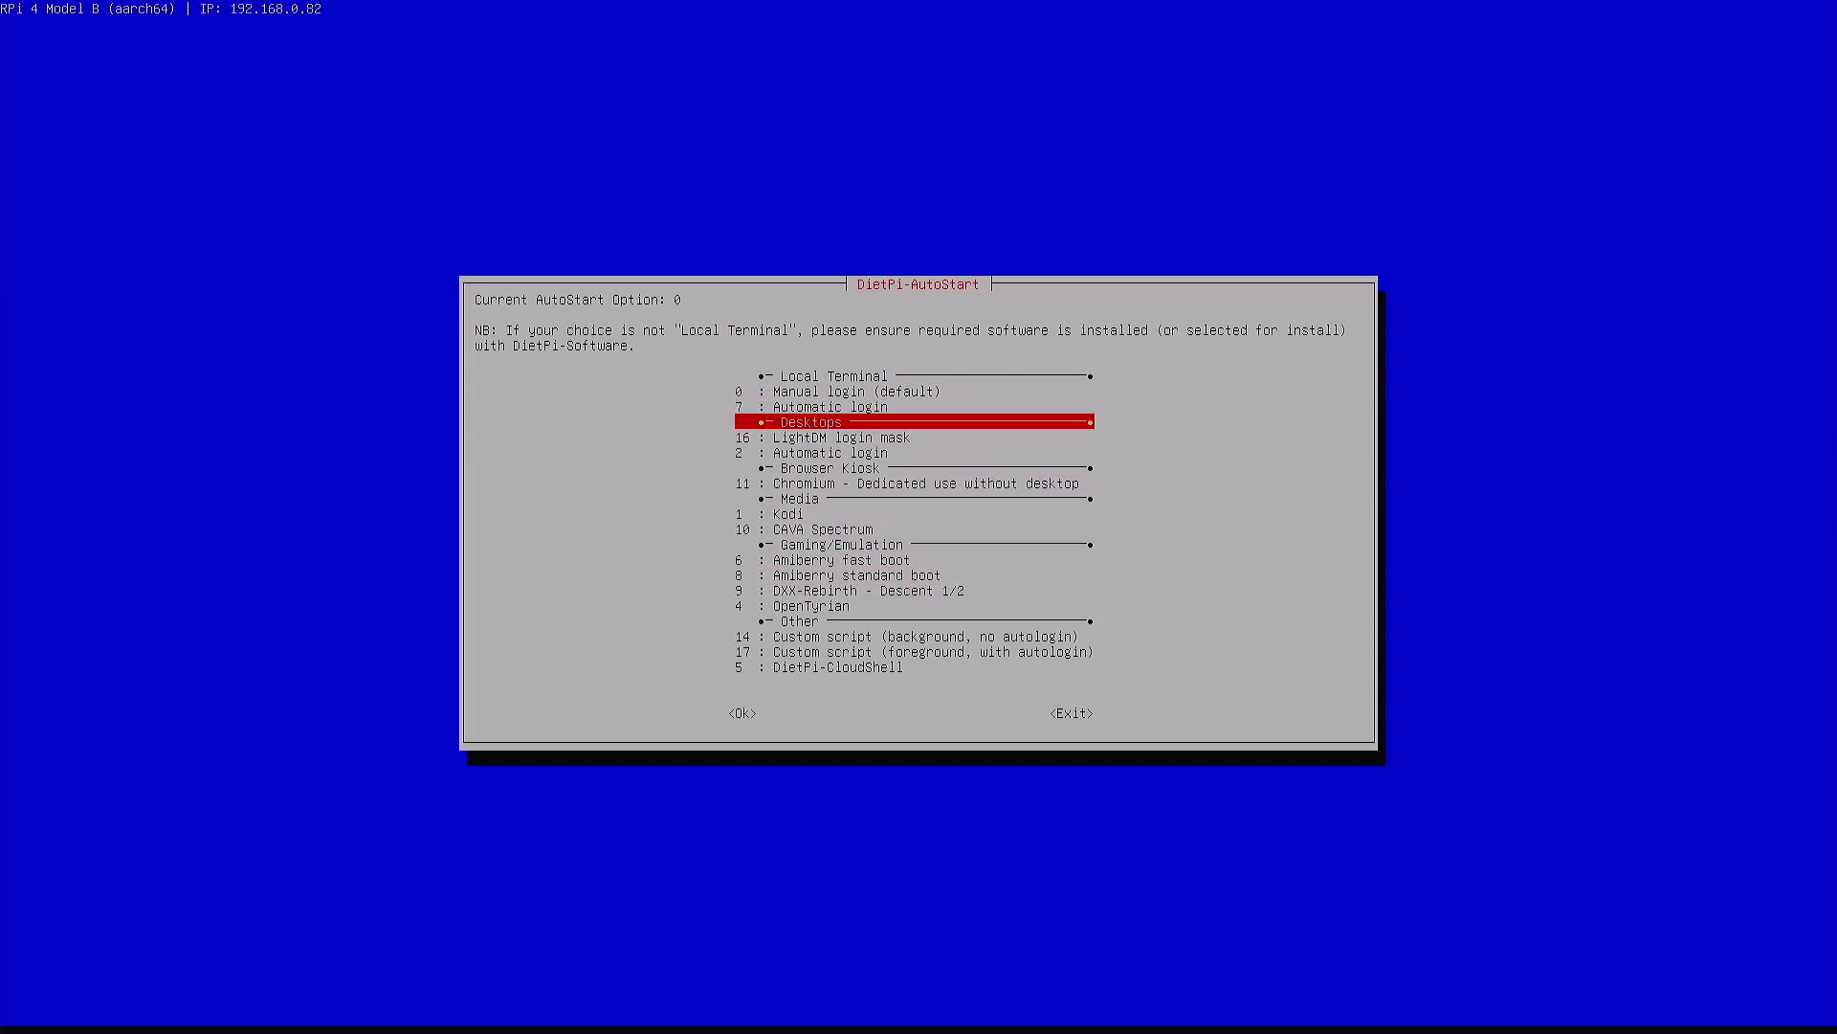
{"action": "key", "text": "Tab"}
{"action": "key", "text": "shift+Tab"}
{"action": "key", "text": "Up"}
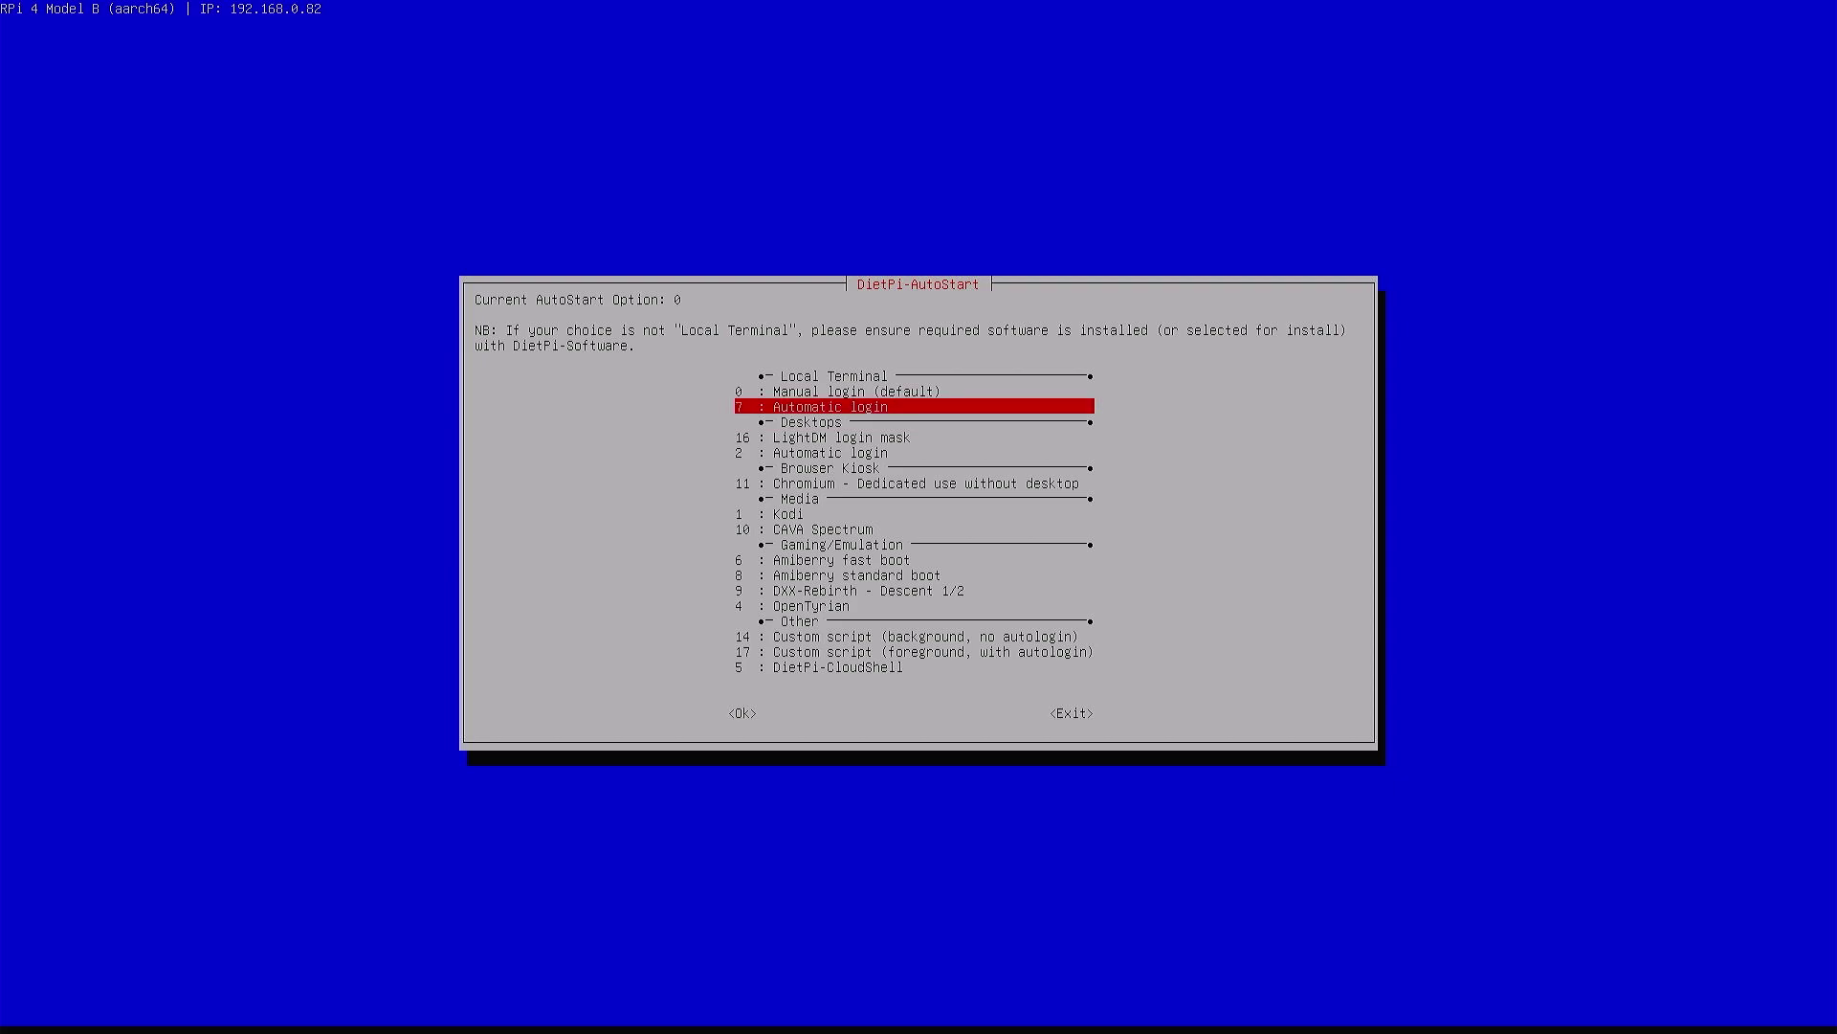
Set automatic console login as the root user and exit to the main menu
{"action": "key", "text": "Return"}
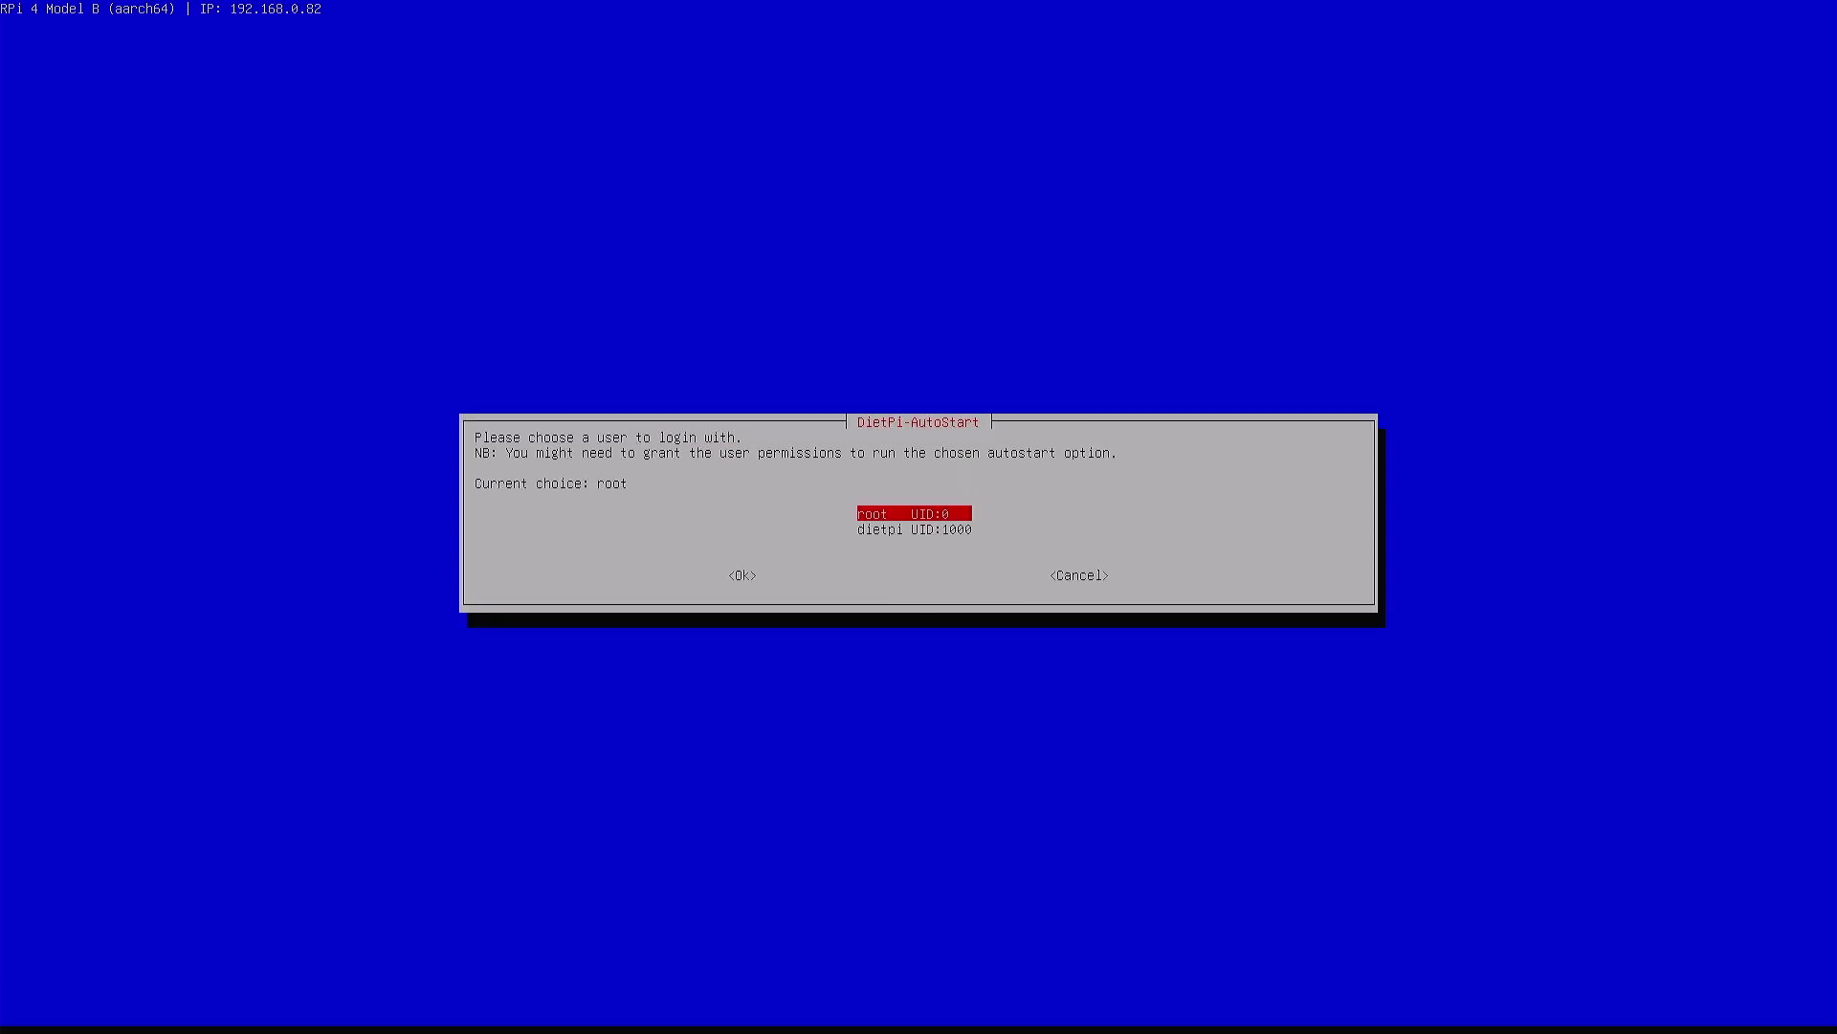
{"action": "key", "text": "Return"}
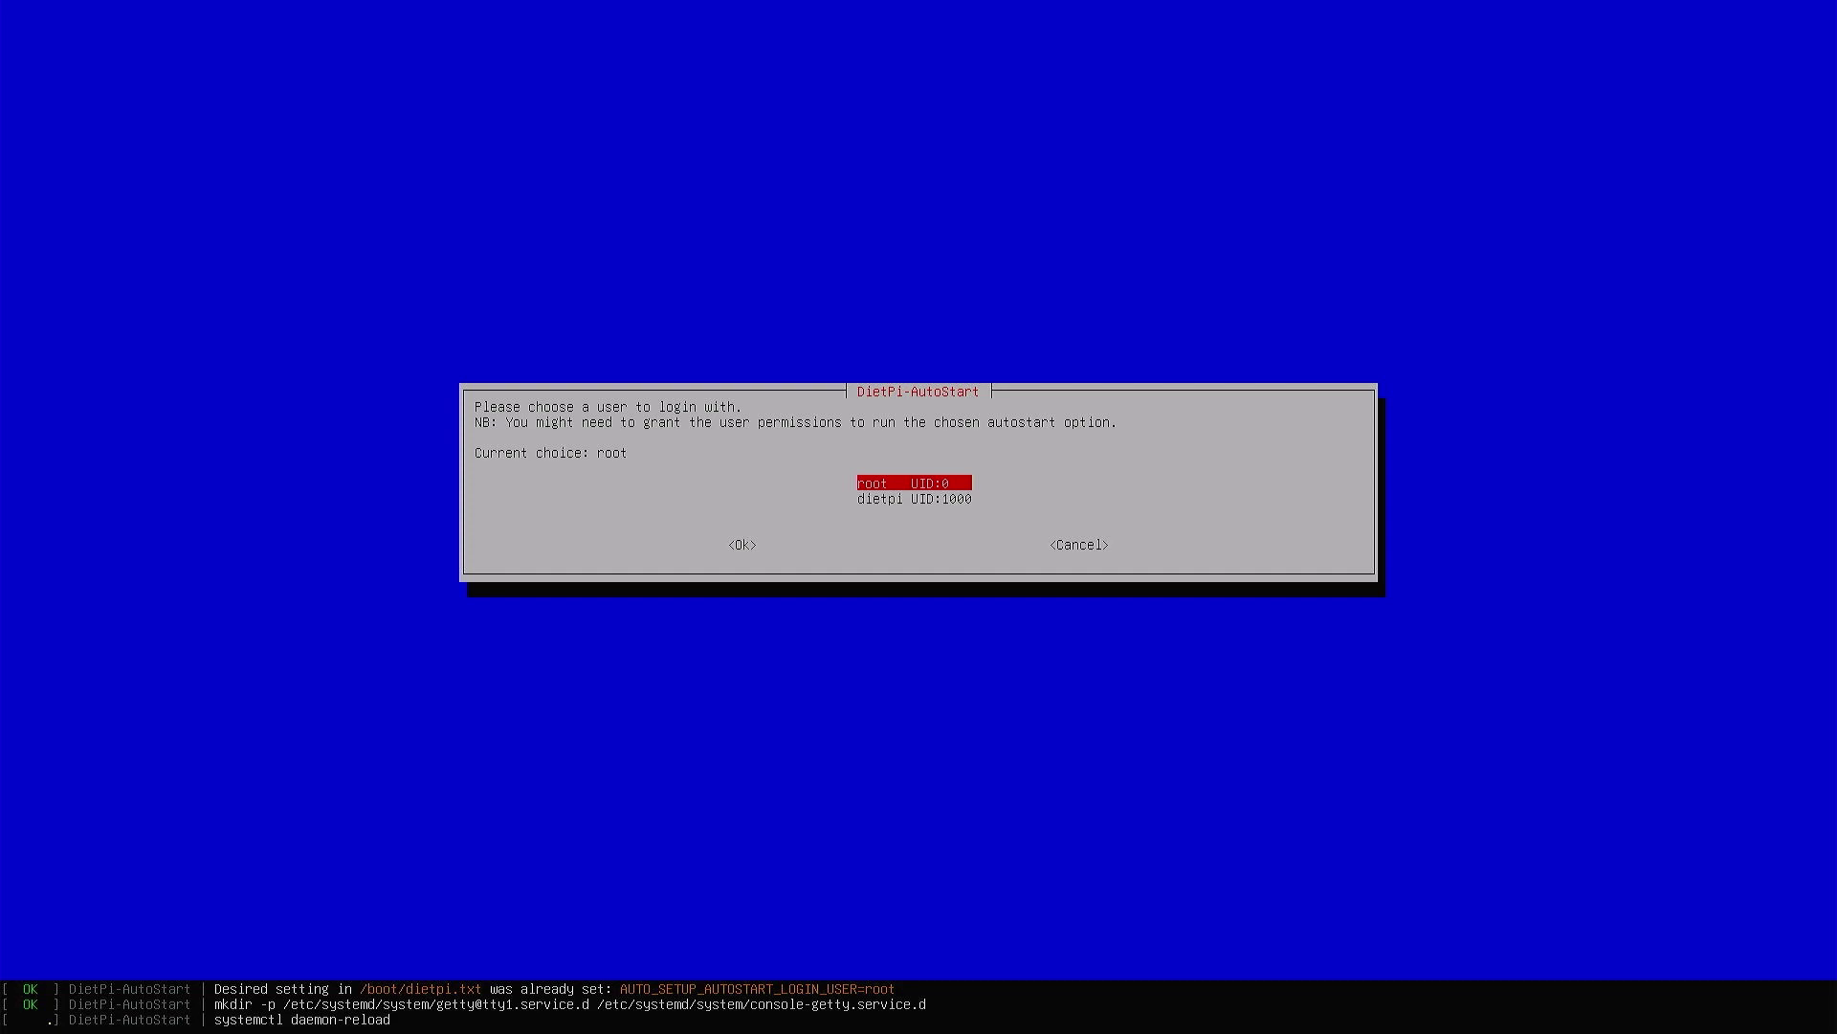
{"action": "key", "text": "Tab"}
{"action": "key", "text": "Tab"}
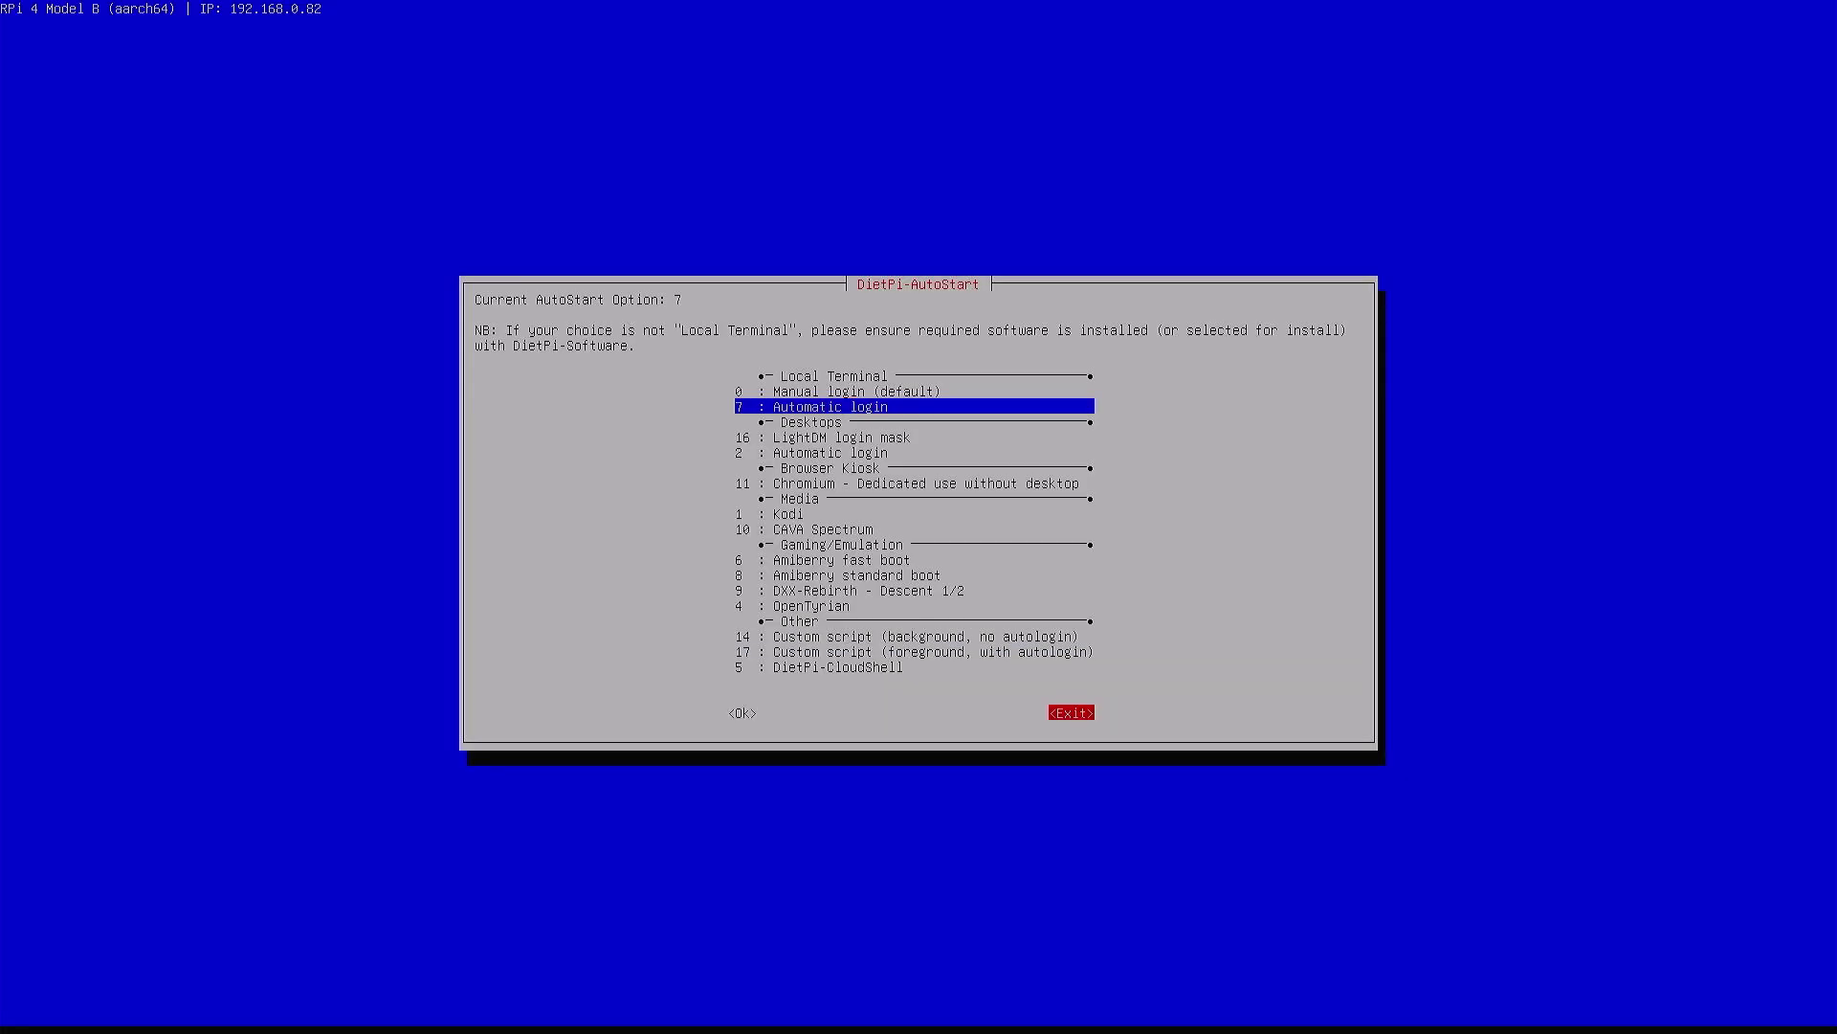
{"action": "key", "text": "Return"}
Back out of 10 : Tools and exit DietPi-Config to the DietPi-Software menu
{"action": "key", "text": "Down"}
{"action": "key", "text": "Down"}
{"action": "key", "text": "Down"}
{"action": "key", "text": "Down"}
{"action": "key", "text": "Down"}
{"action": "key", "text": "Down"}
{"action": "key", "text": "Down"}
{"action": "key", "text": "Down"}
{"action": "key", "text": "Down"}
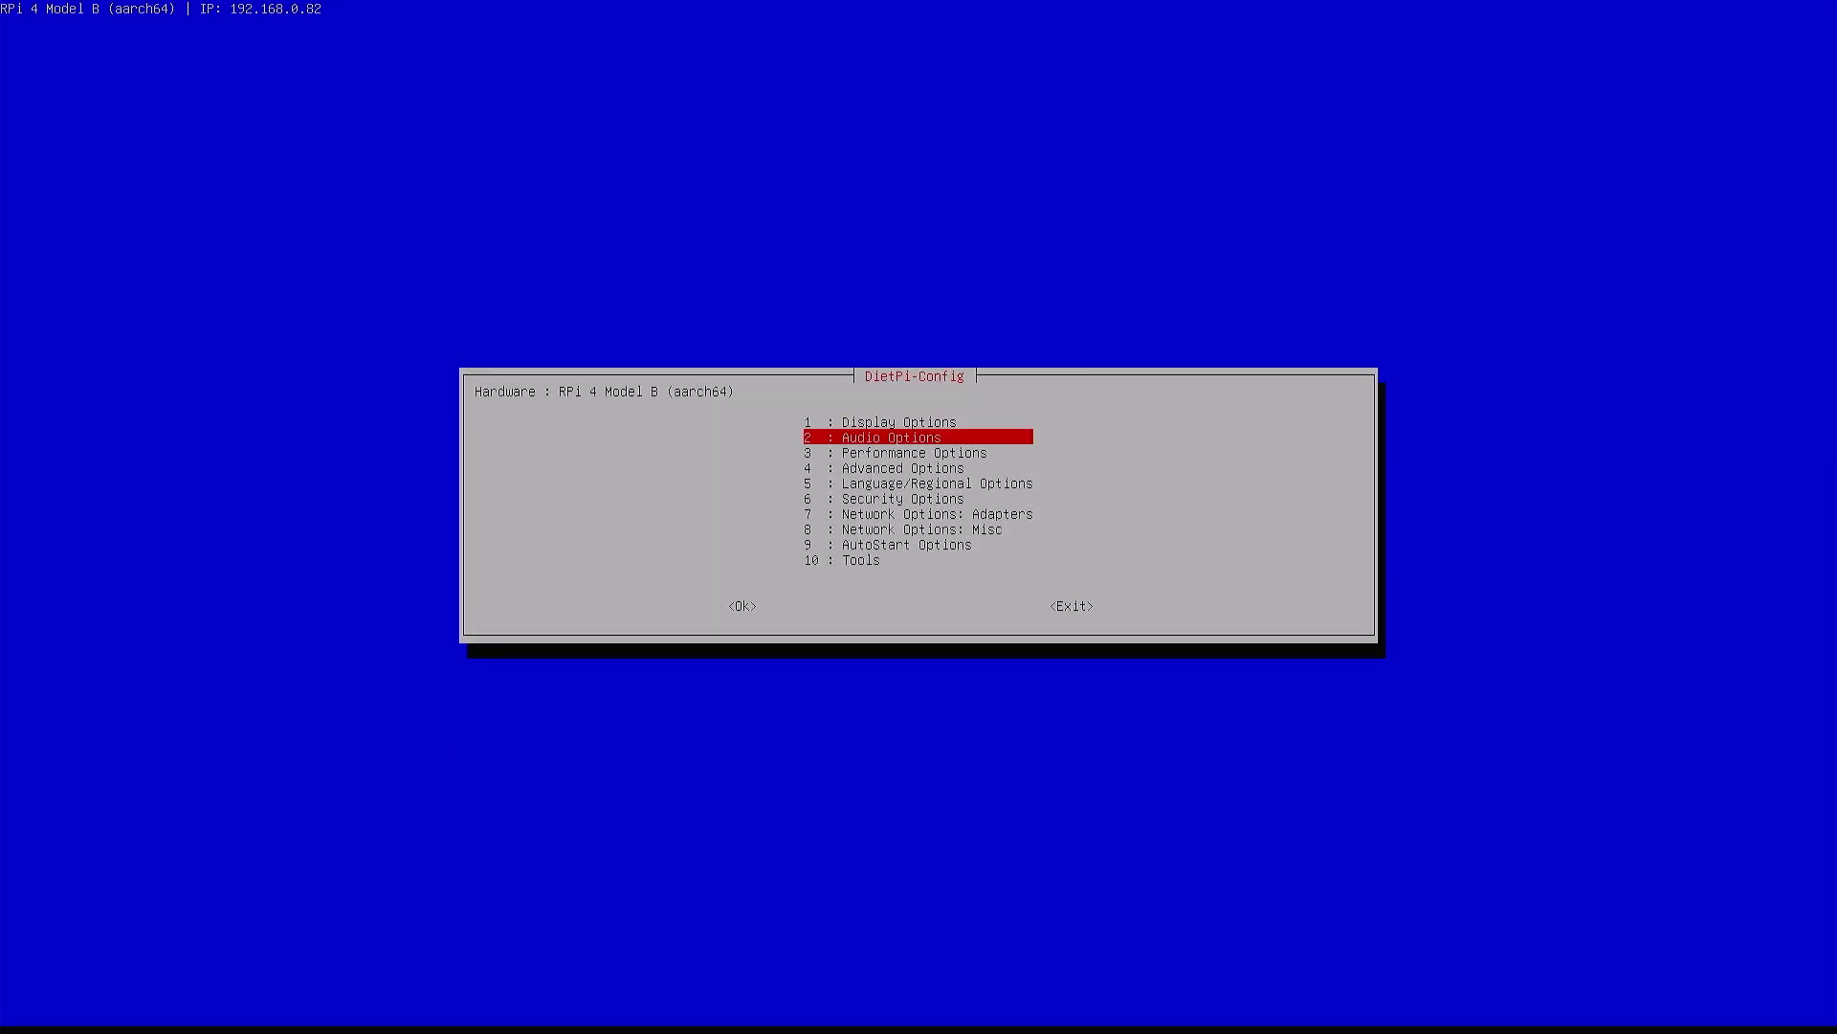
{"action": "key", "text": "Return"}
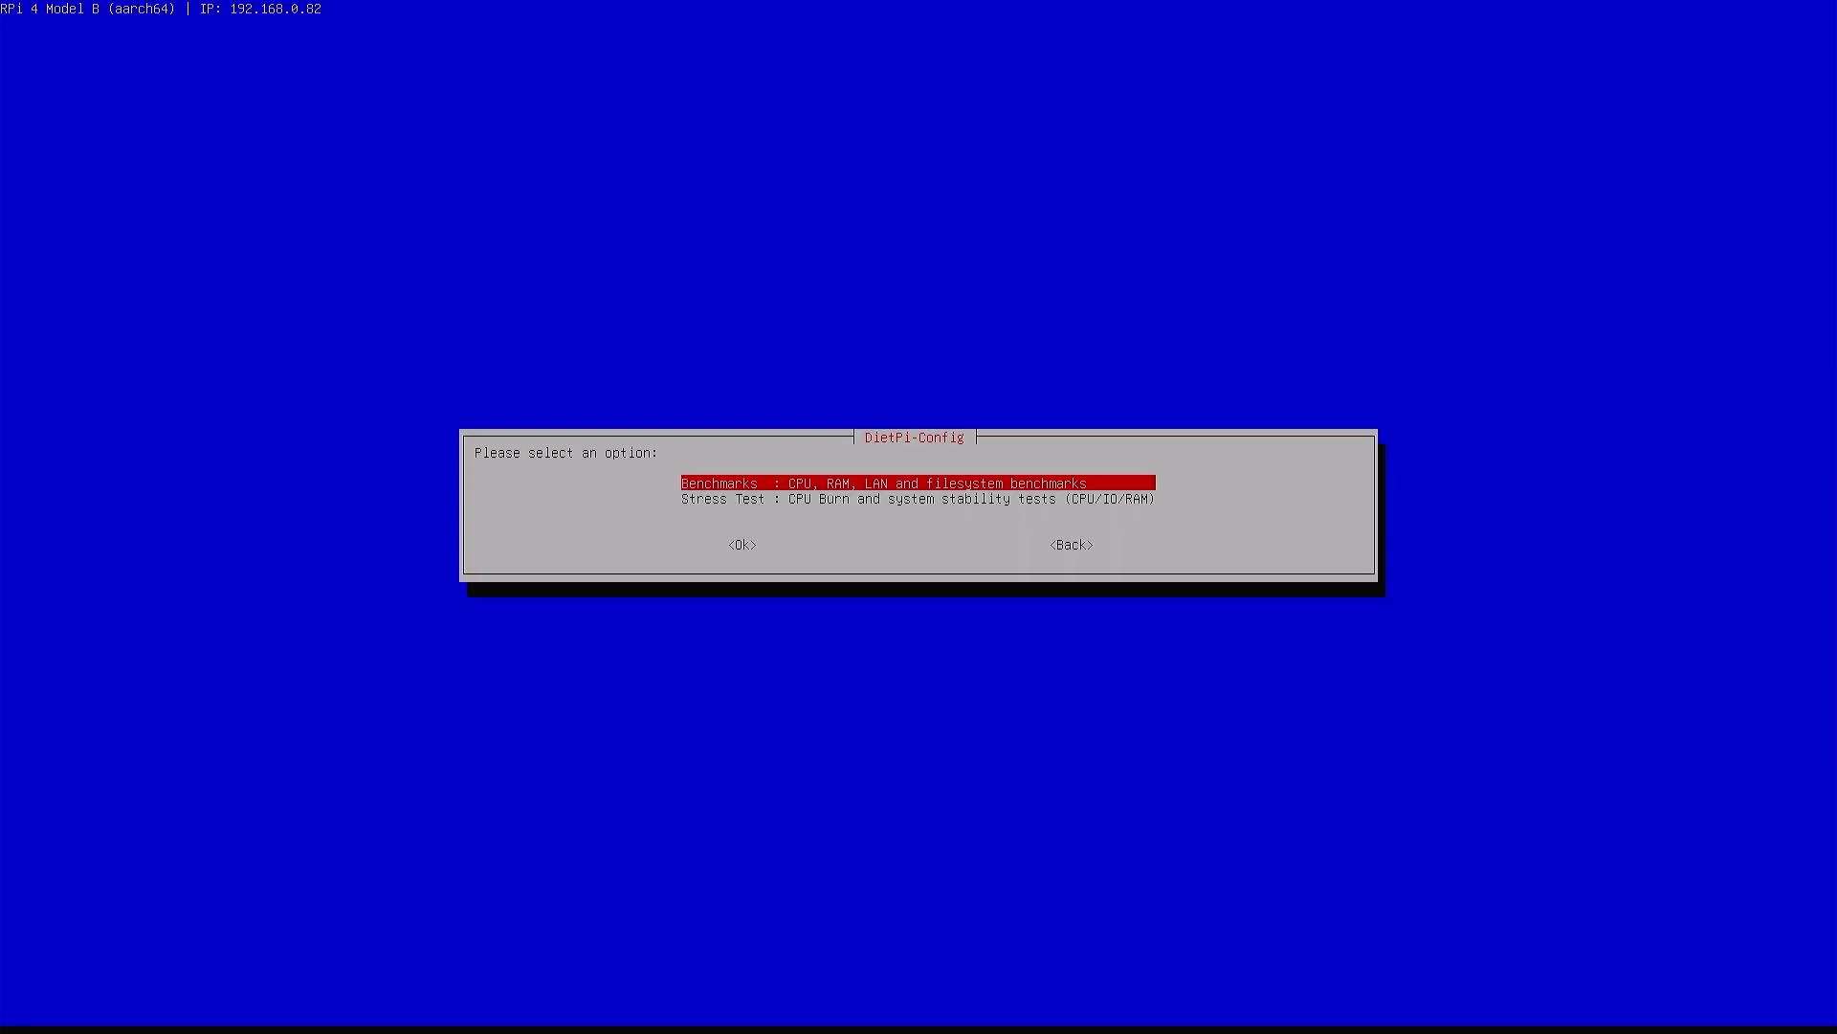
{"action": "key", "text": "Tab"}
{"action": "key", "text": "Tab"}
{"action": "key", "text": "Return"}
{"action": "key", "text": "Tab"}
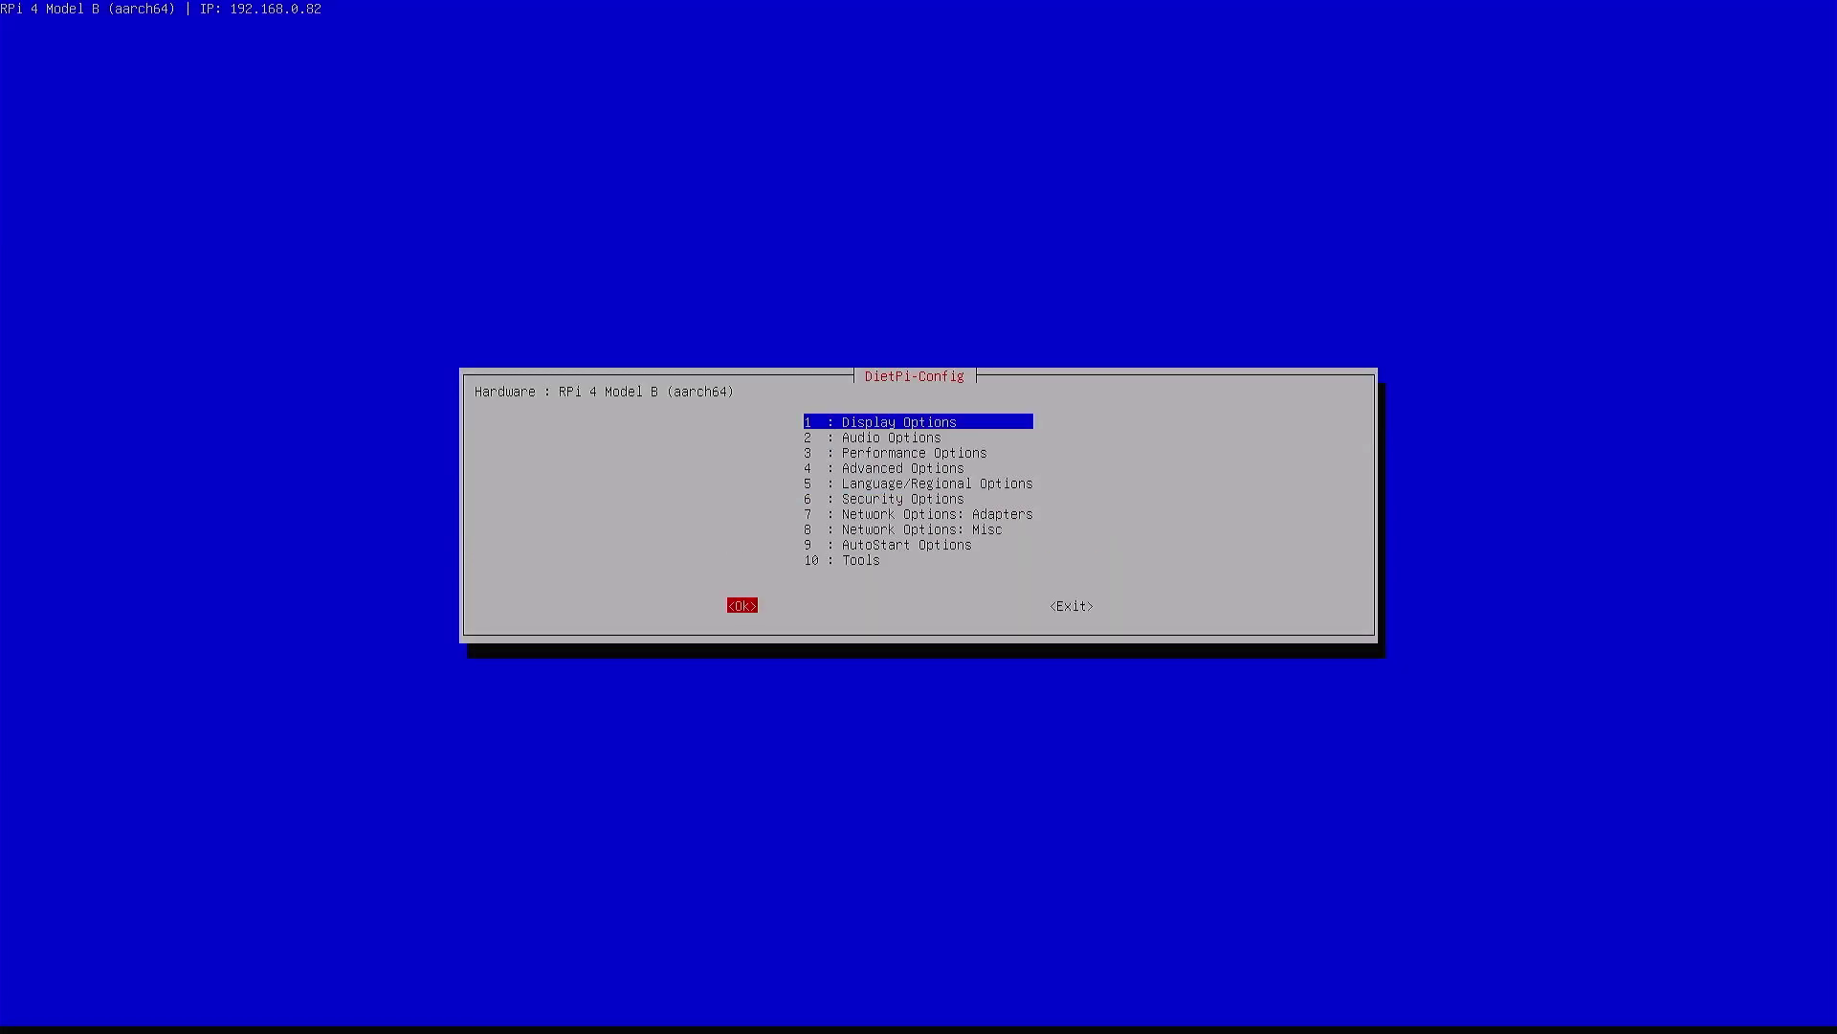
{"action": "key", "text": "Tab"}
{"action": "key", "text": "Return"}
{"action": "key", "text": "Down"}
{"action": "key", "text": "Down"}
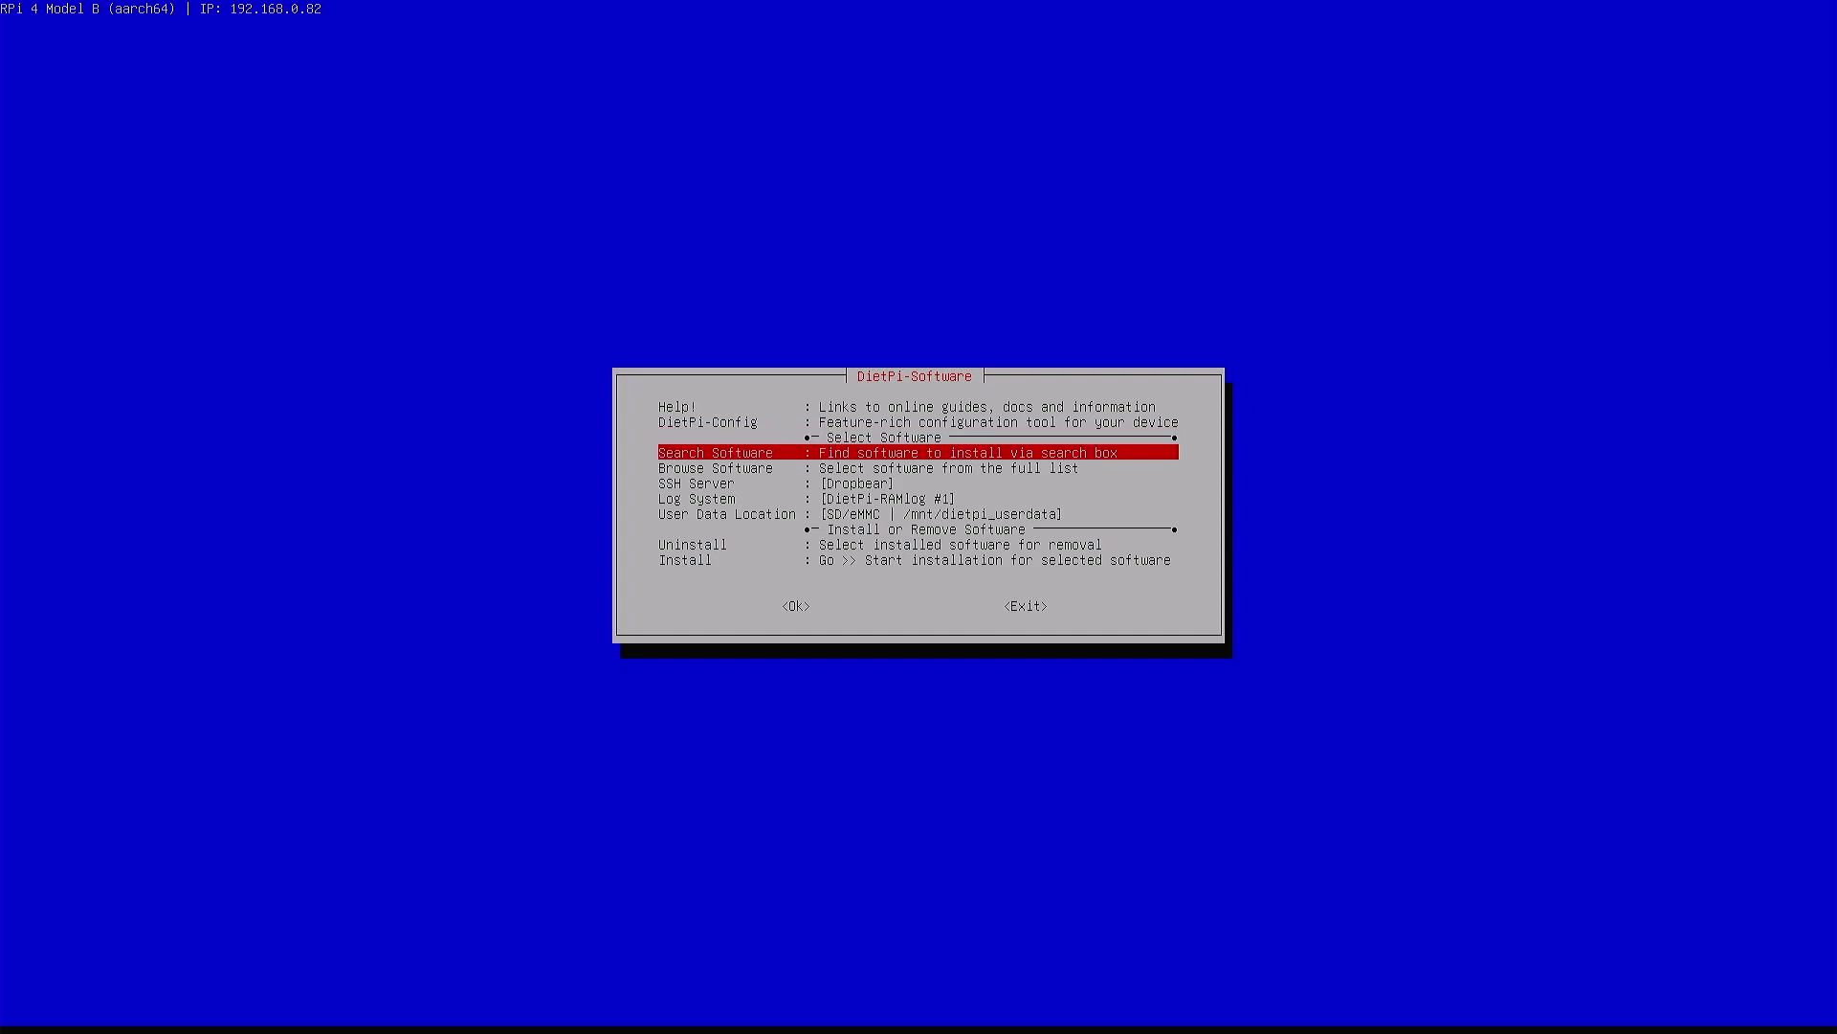
Choose OpenSSH Server as the SSH server, then open the User Data Location options
{"action": "key", "text": "Down"}
{"action": "key", "text": "Down"}
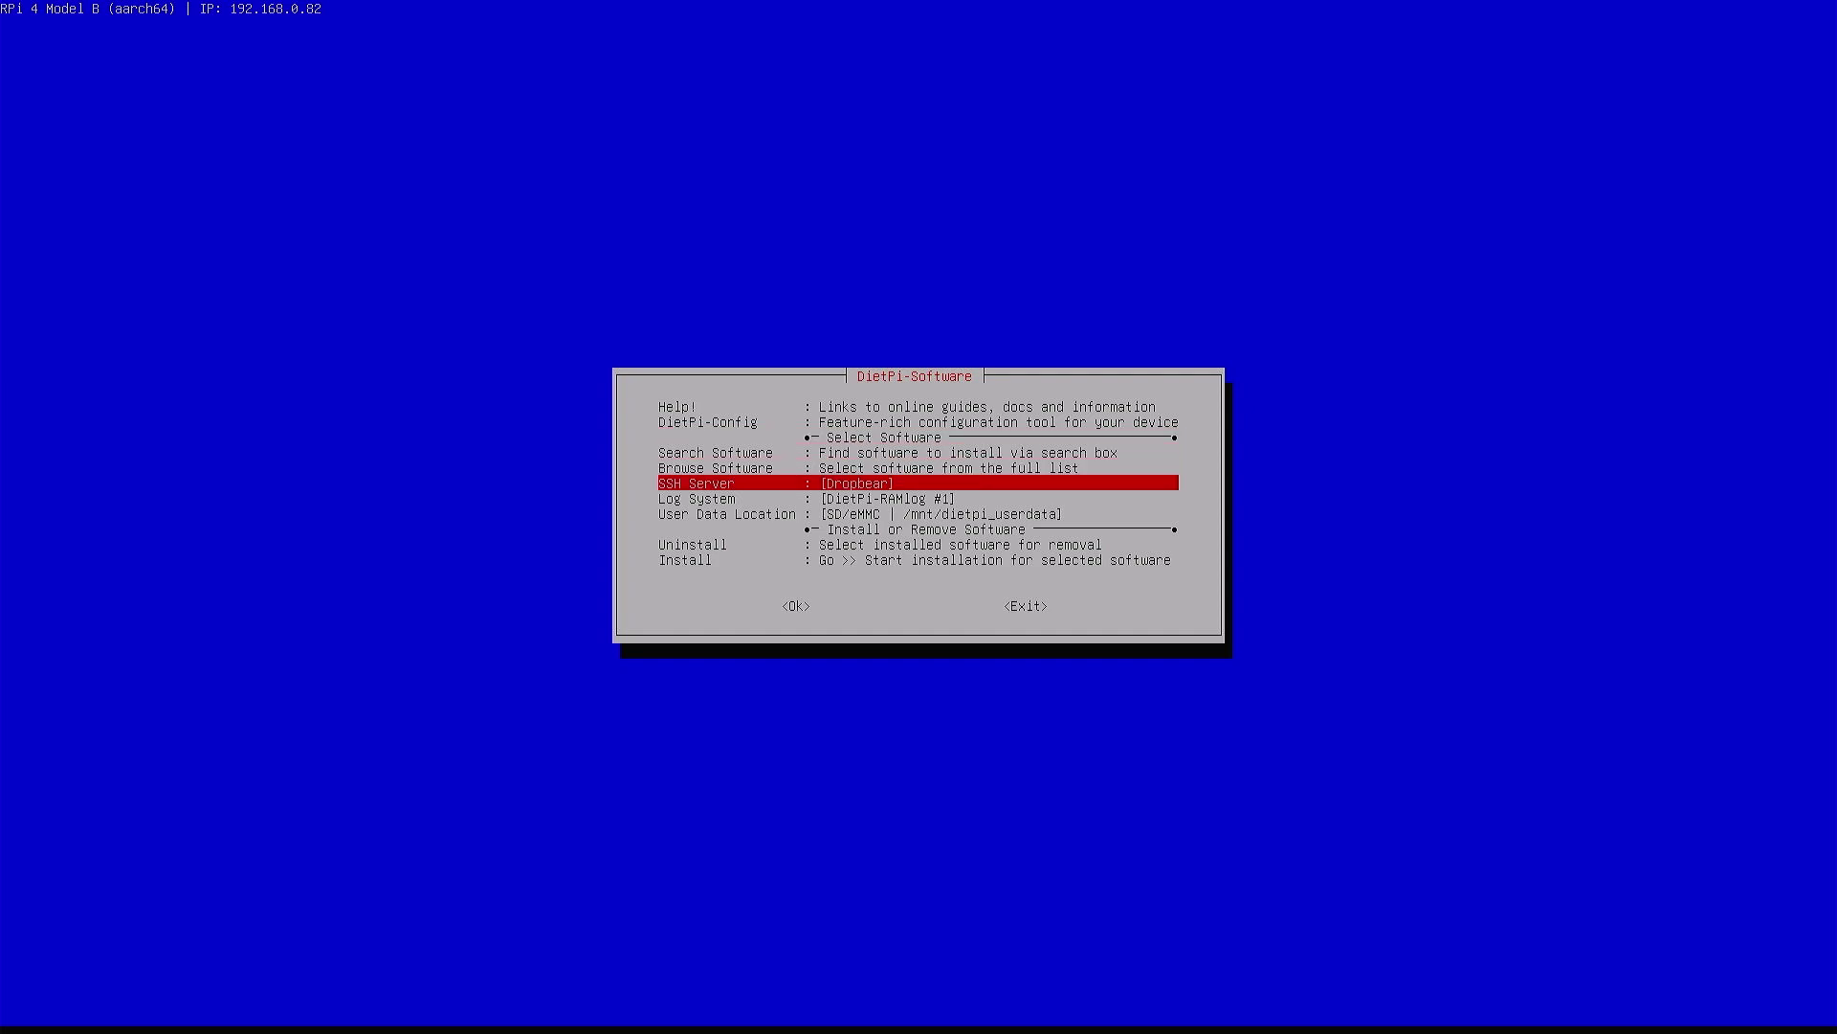
{"action": "key", "text": "Return"}
{"action": "key", "text": "Up"}
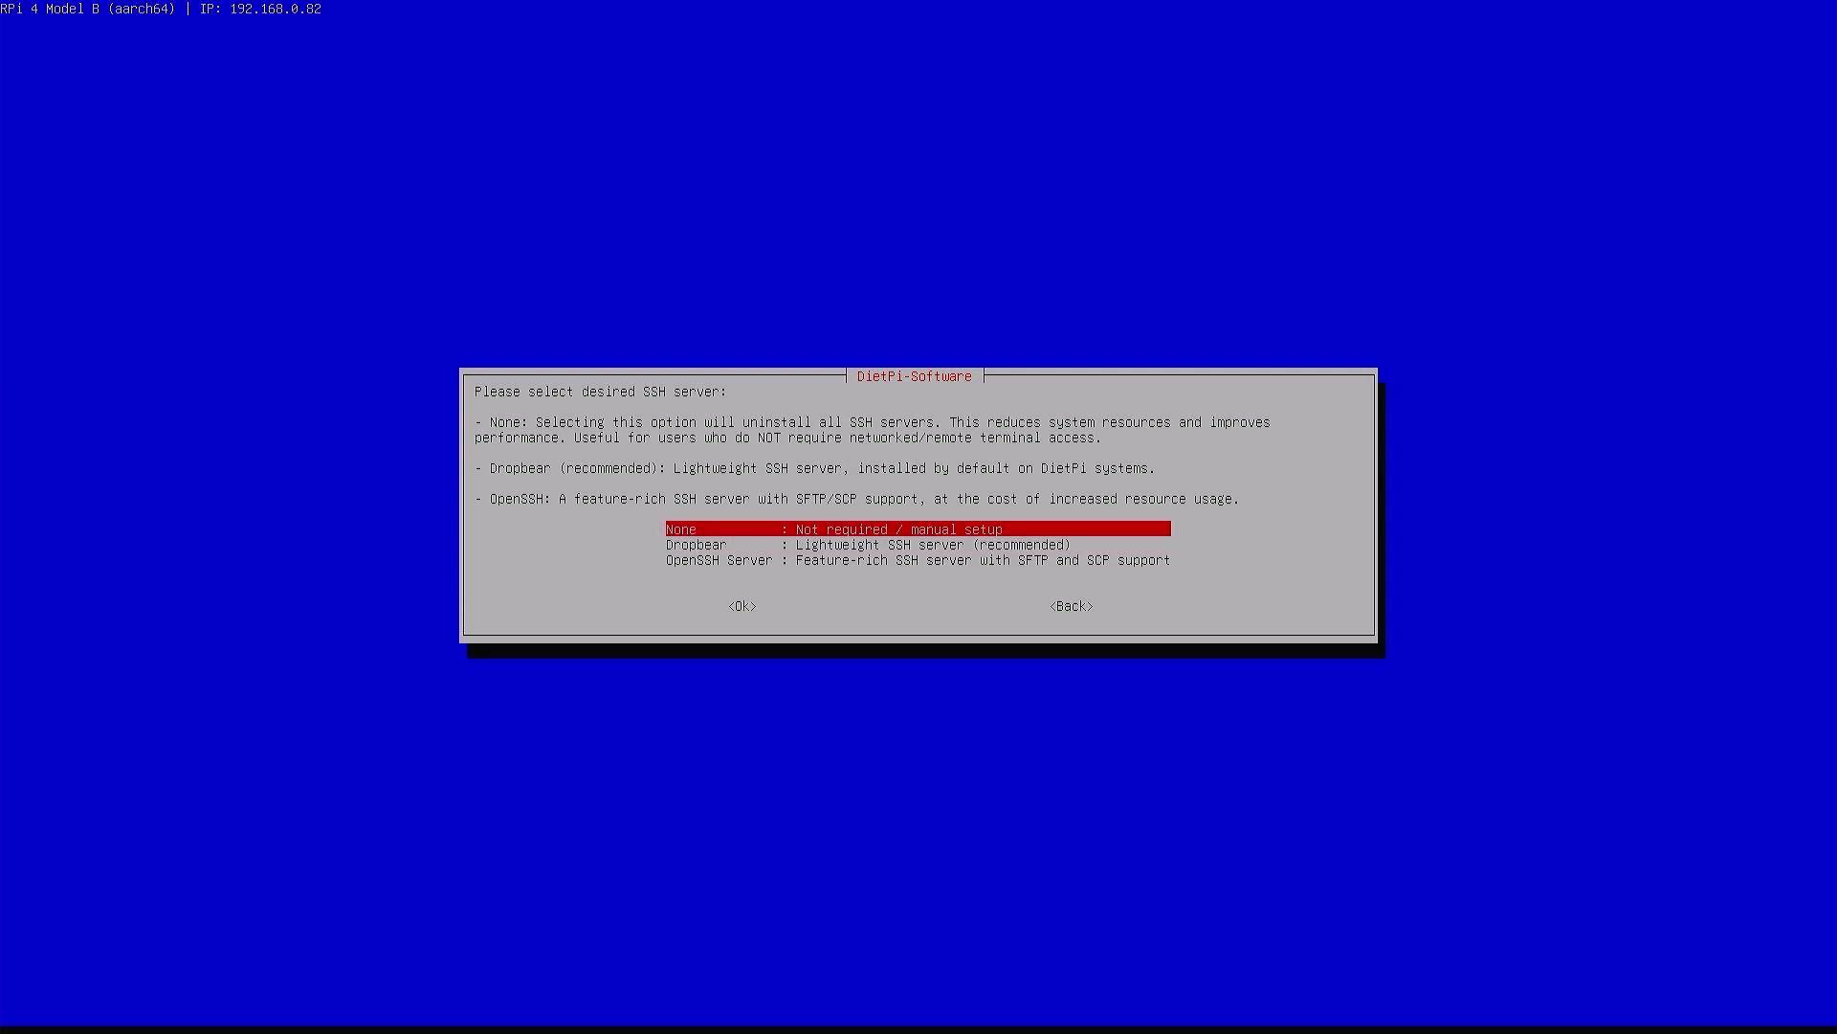
{"action": "key", "text": "Down"}
{"action": "key", "text": "Down"}
{"action": "key", "text": "Up"}
{"action": "key", "text": "Down"}
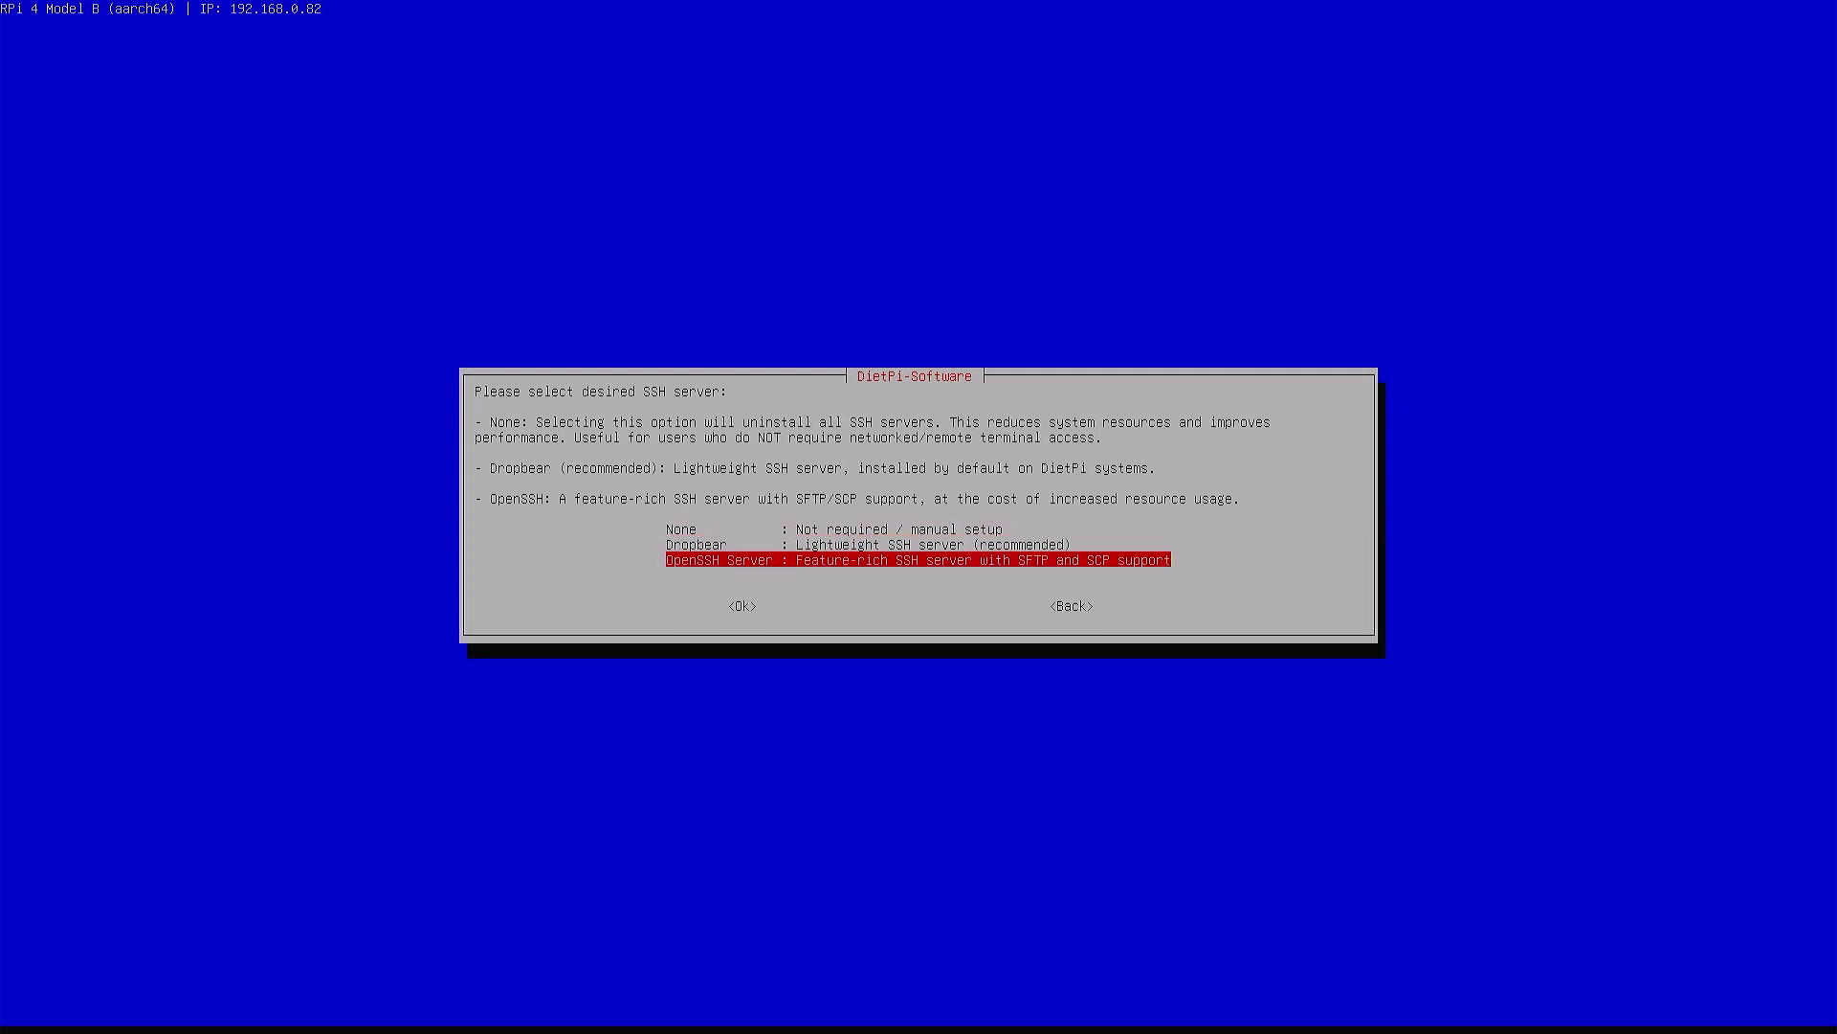
{"action": "key", "text": "Return"}
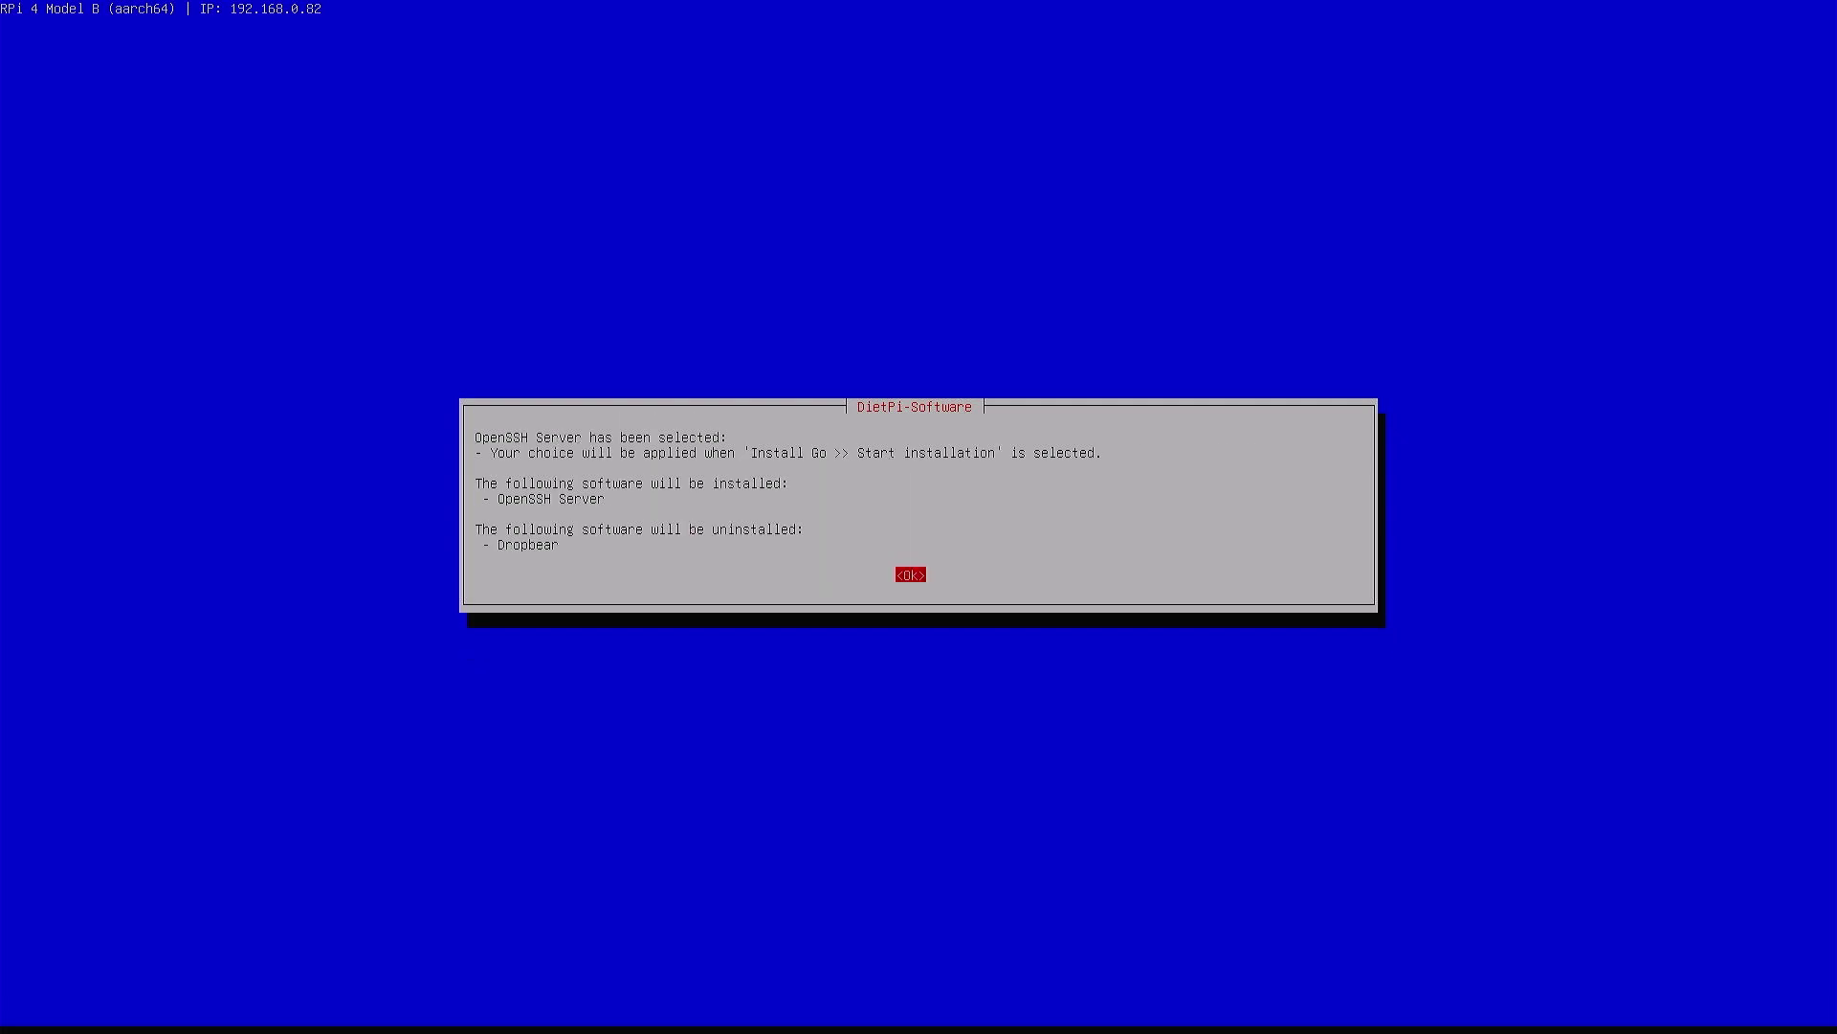
{"action": "key", "text": "Return"}
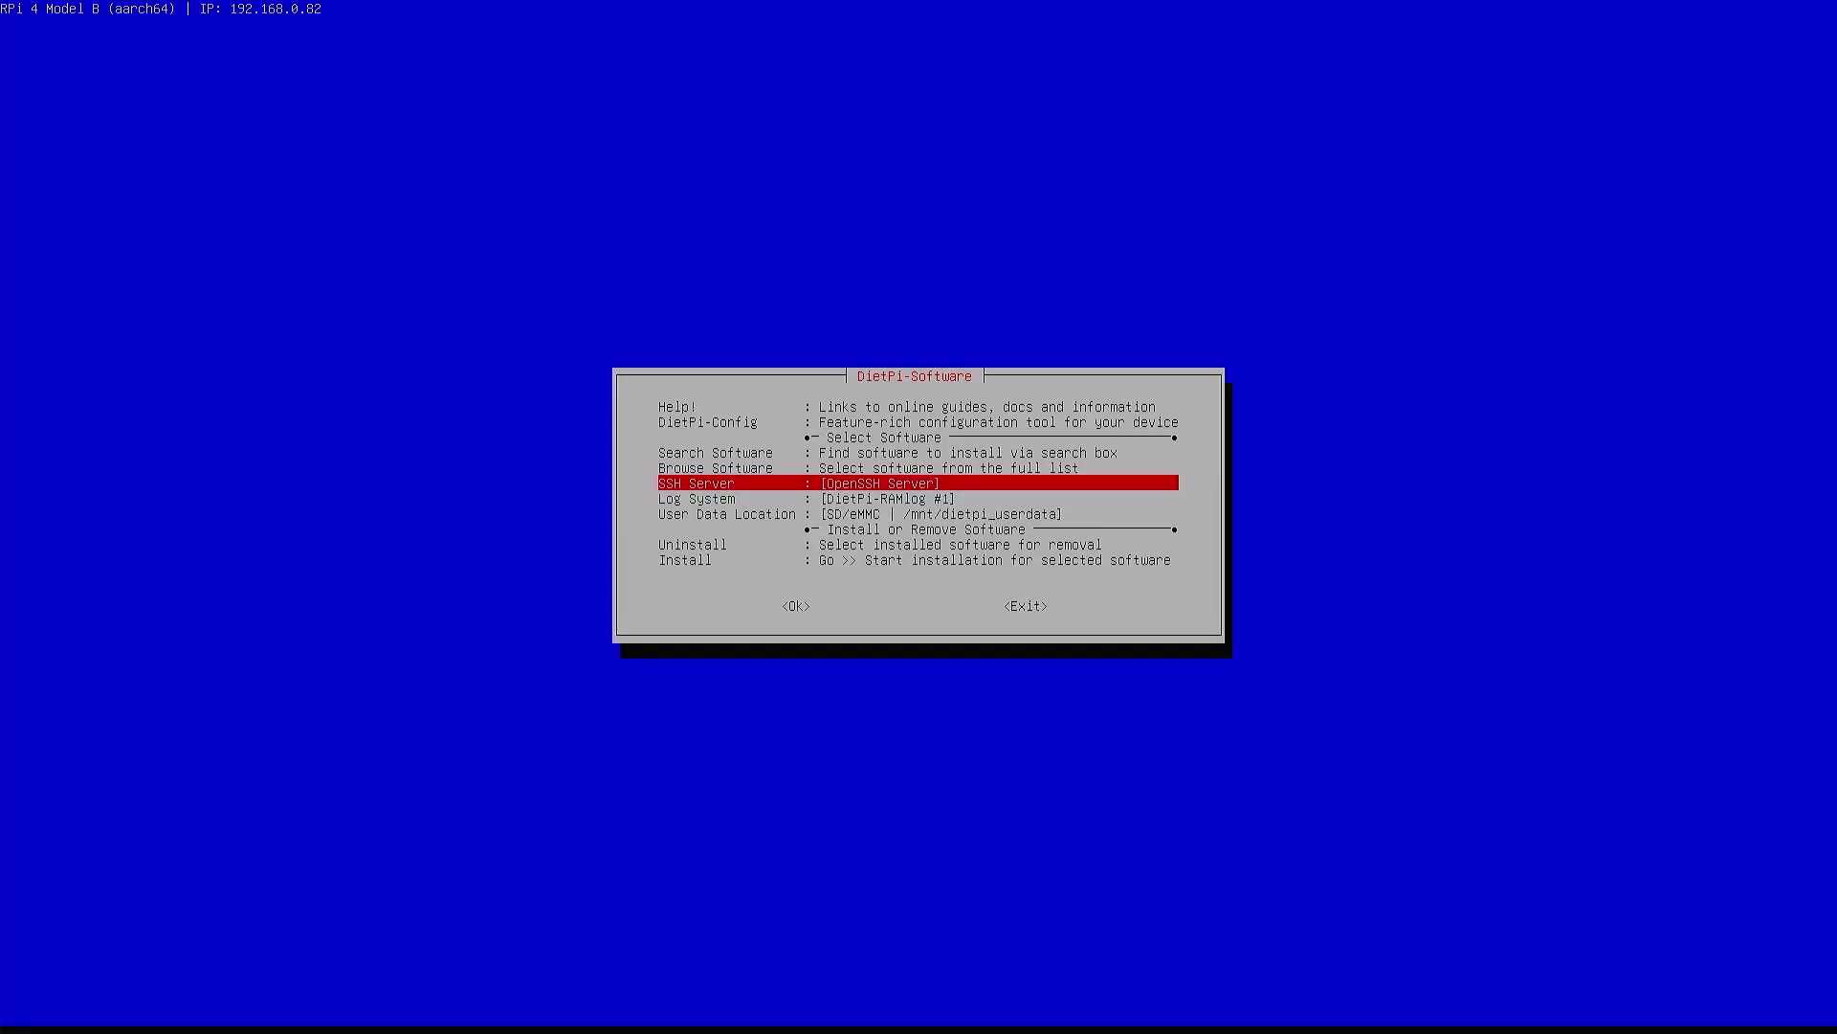
{"action": "key", "text": "Down"}
{"action": "key", "text": "Down"}
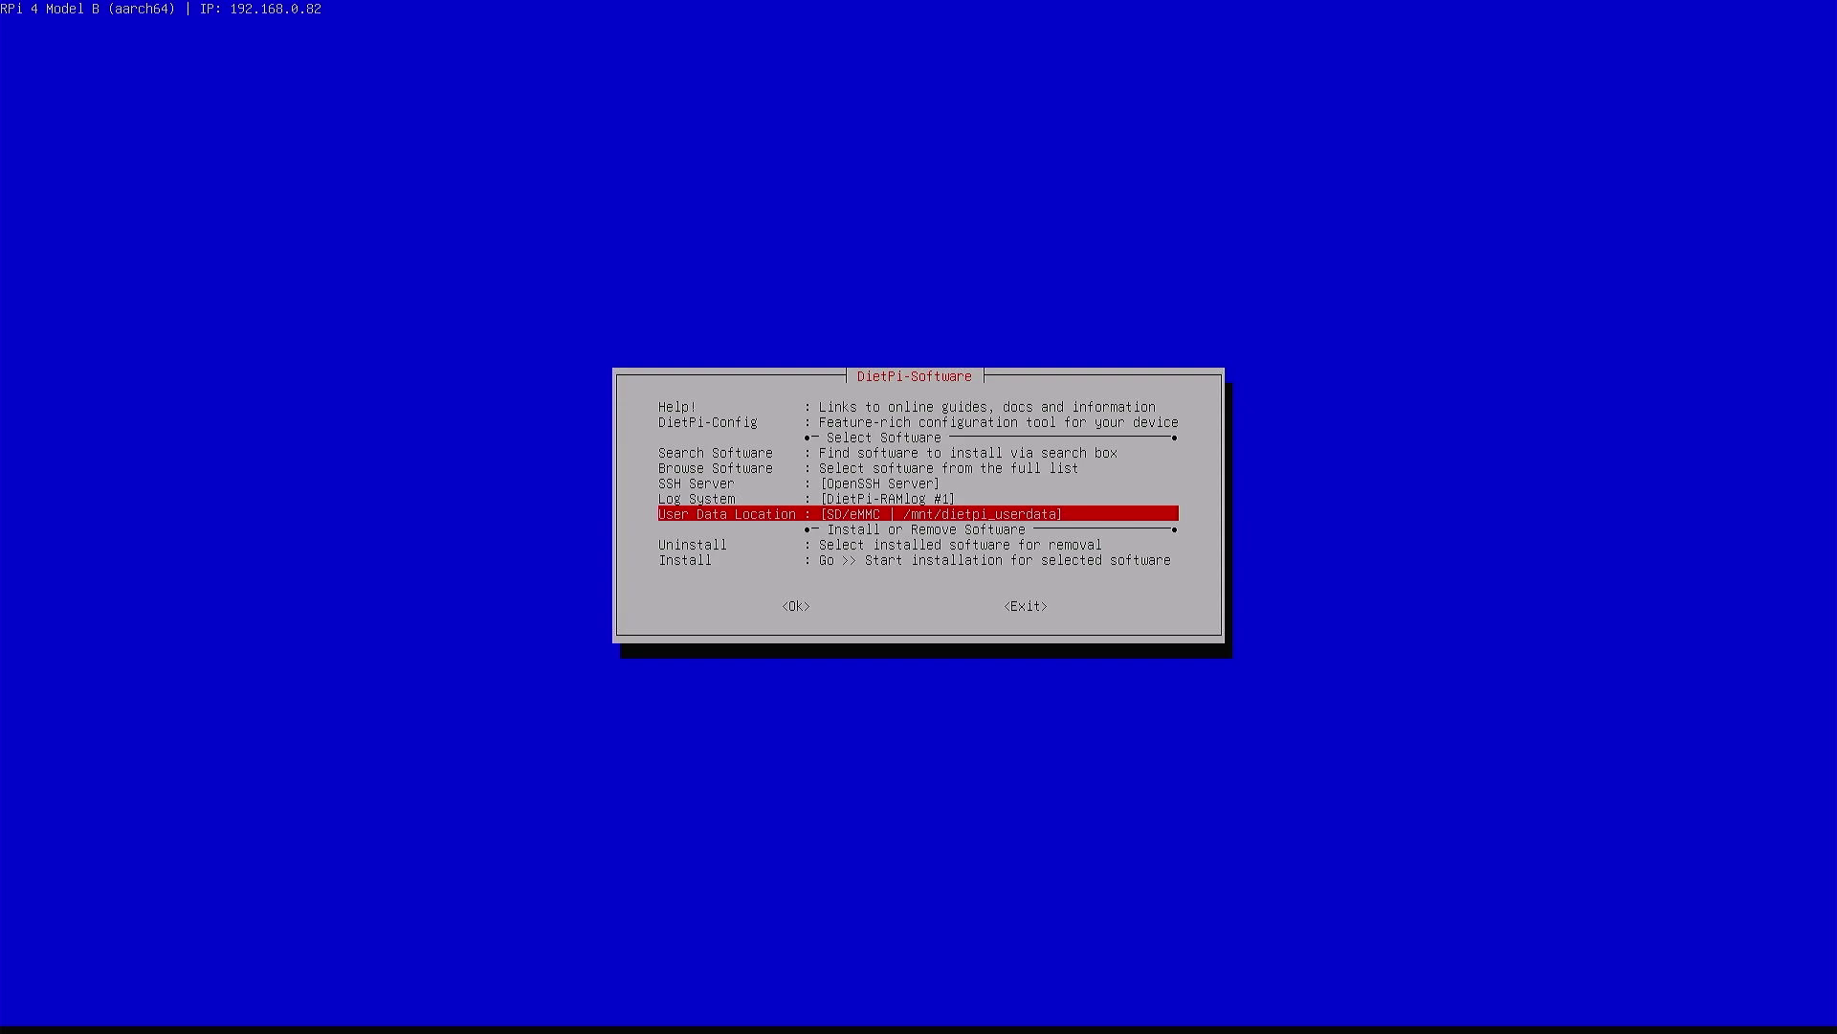
{"action": "key", "text": "Return"}
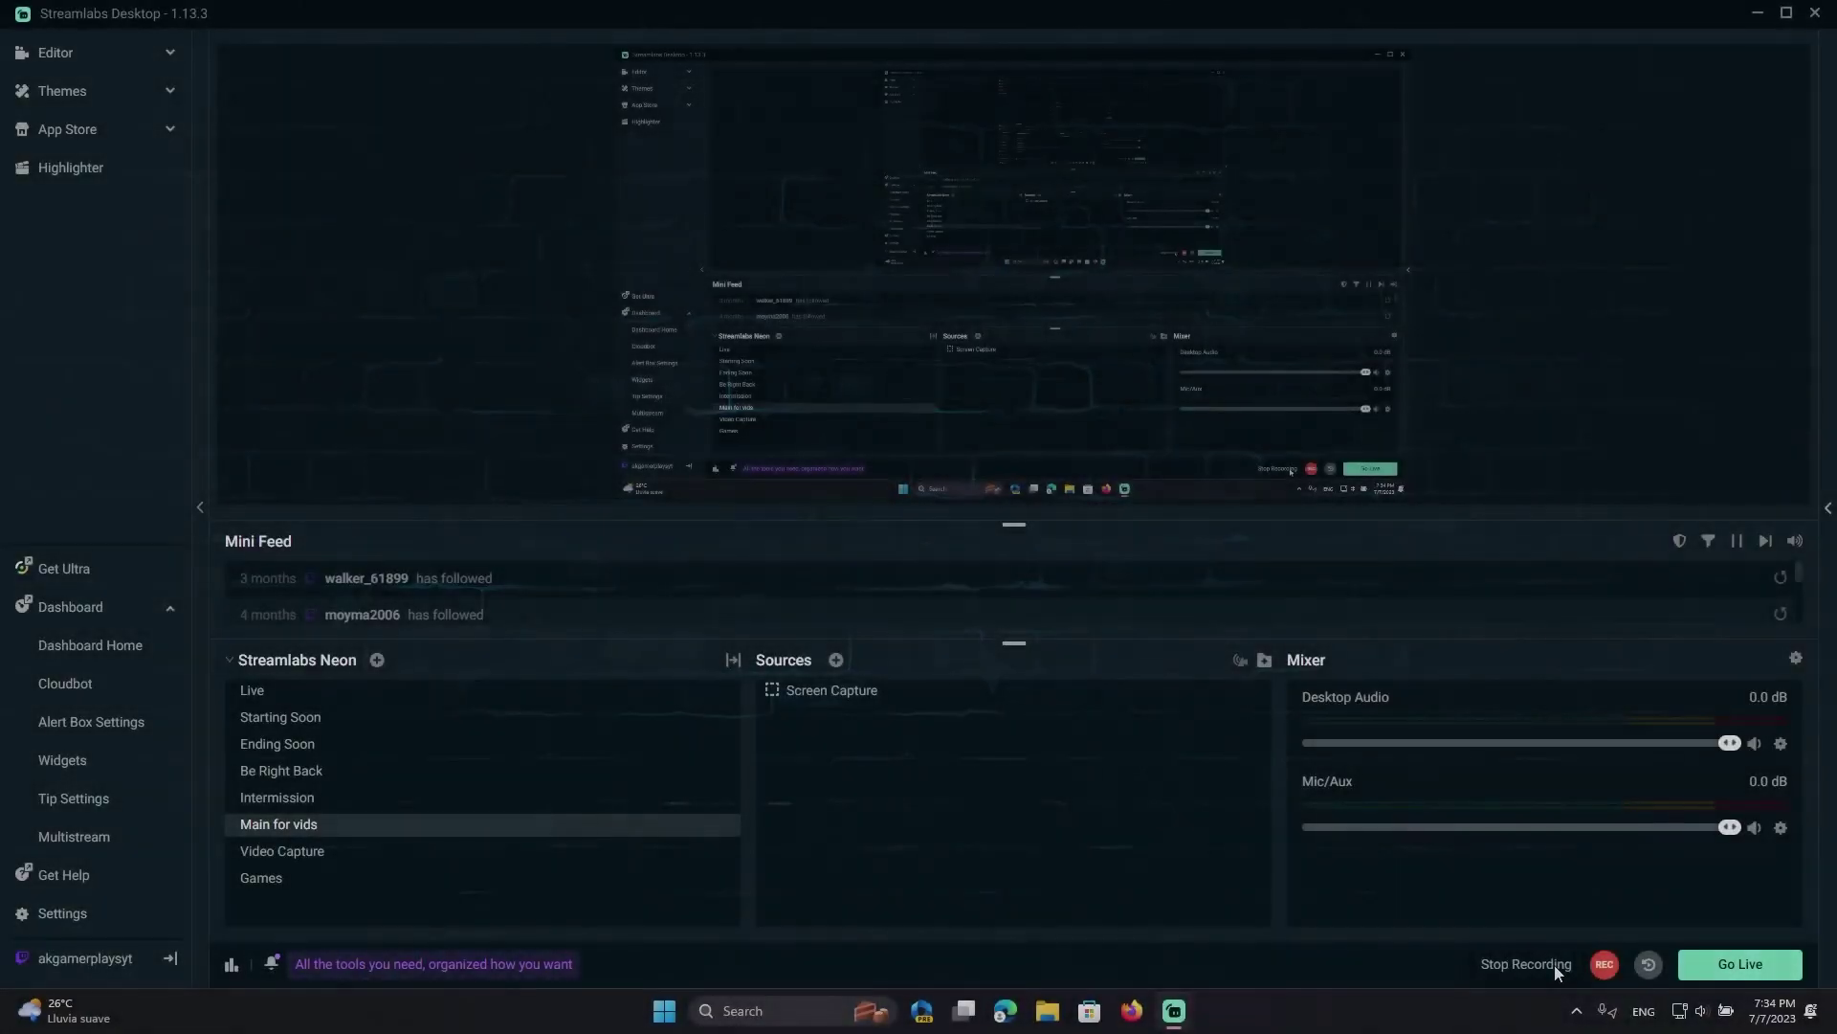
Launch Command Prompt from a 'cmd' Start search and maximize its window
{"action": "key", "text": "super"}
{"action": "key", "text": "alt+Tab"}
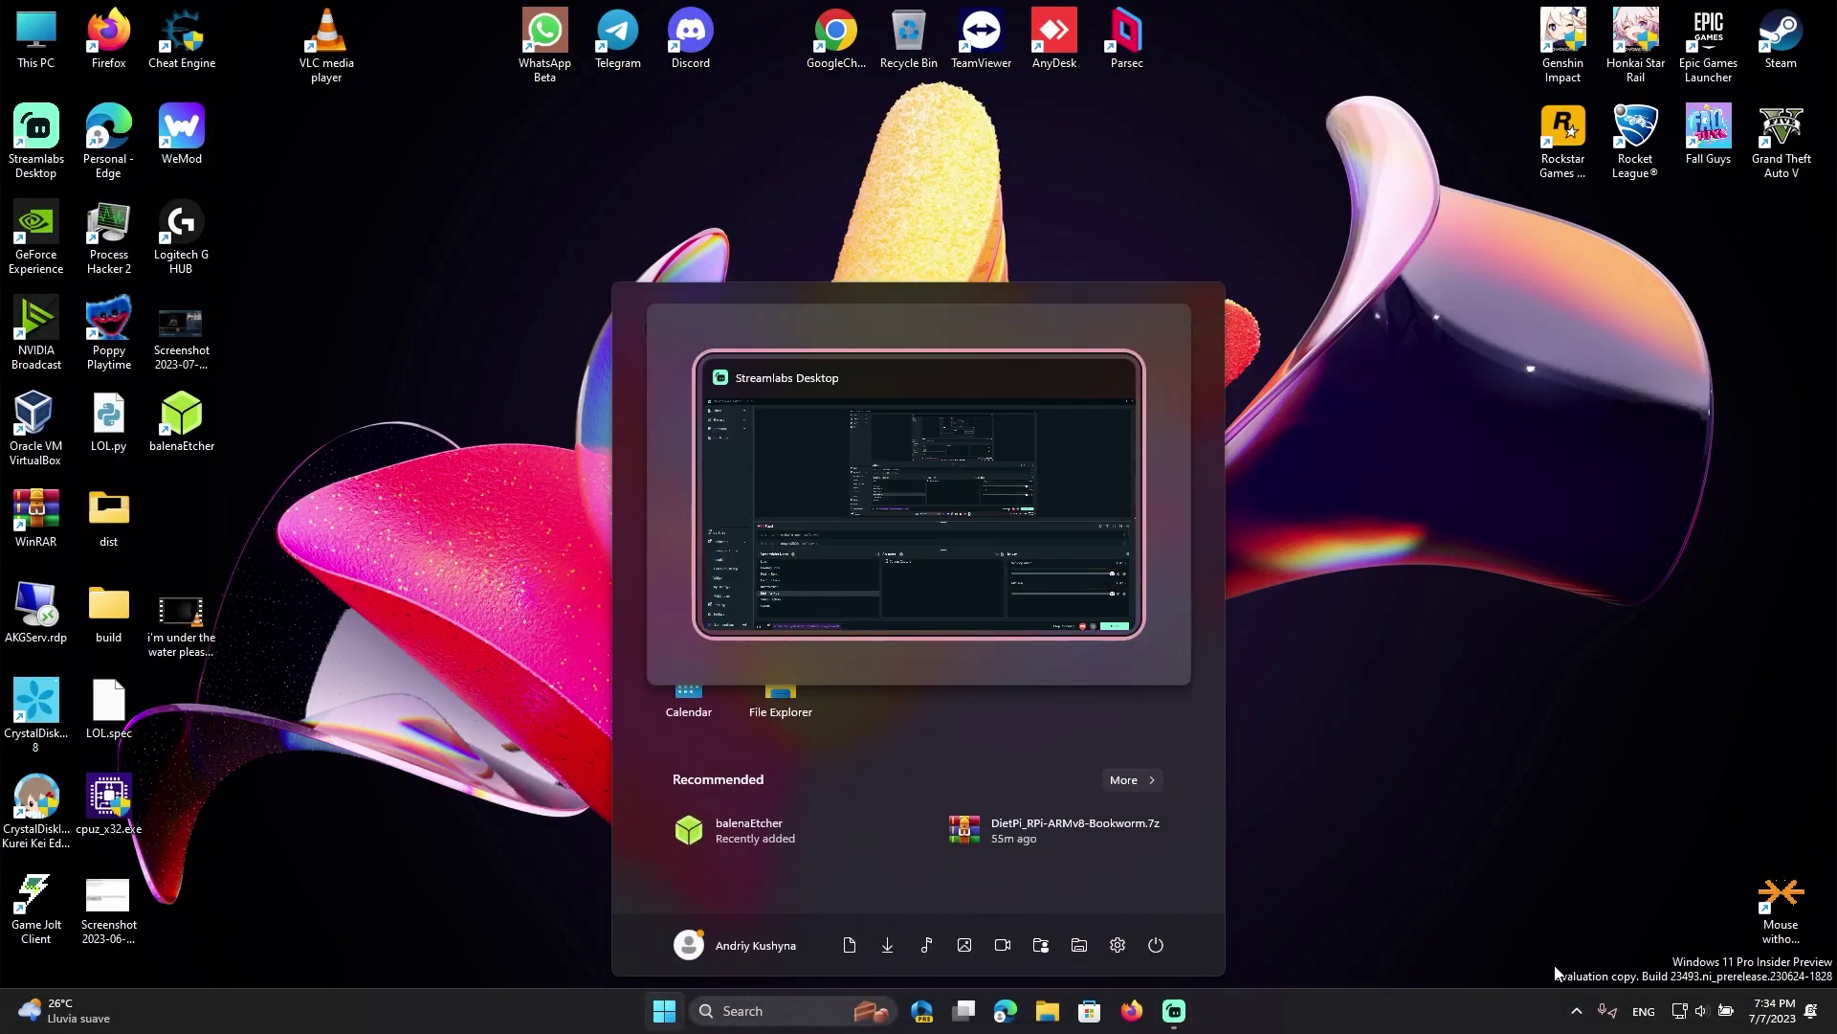
{"action": "key", "text": "super+d"}
{"action": "key", "text": "super"}
{"action": "type", "text": "cmd"}
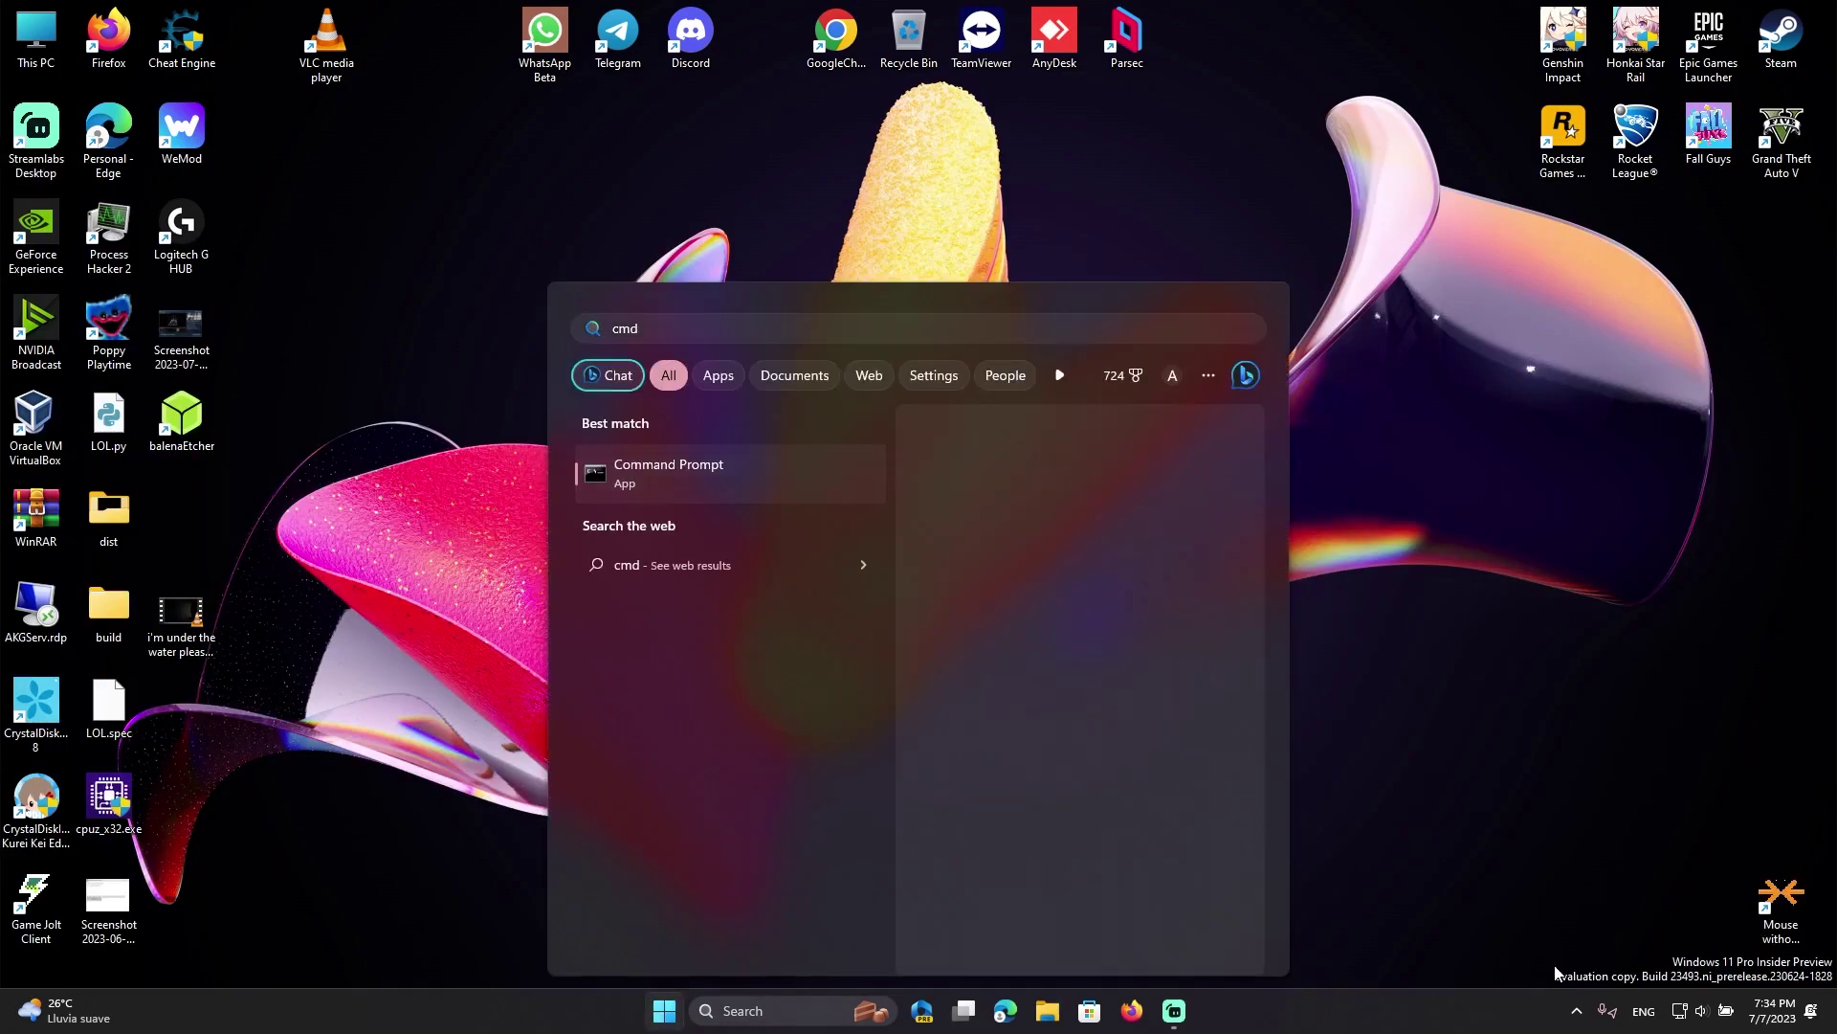
{"action": "key", "text": "Return"}
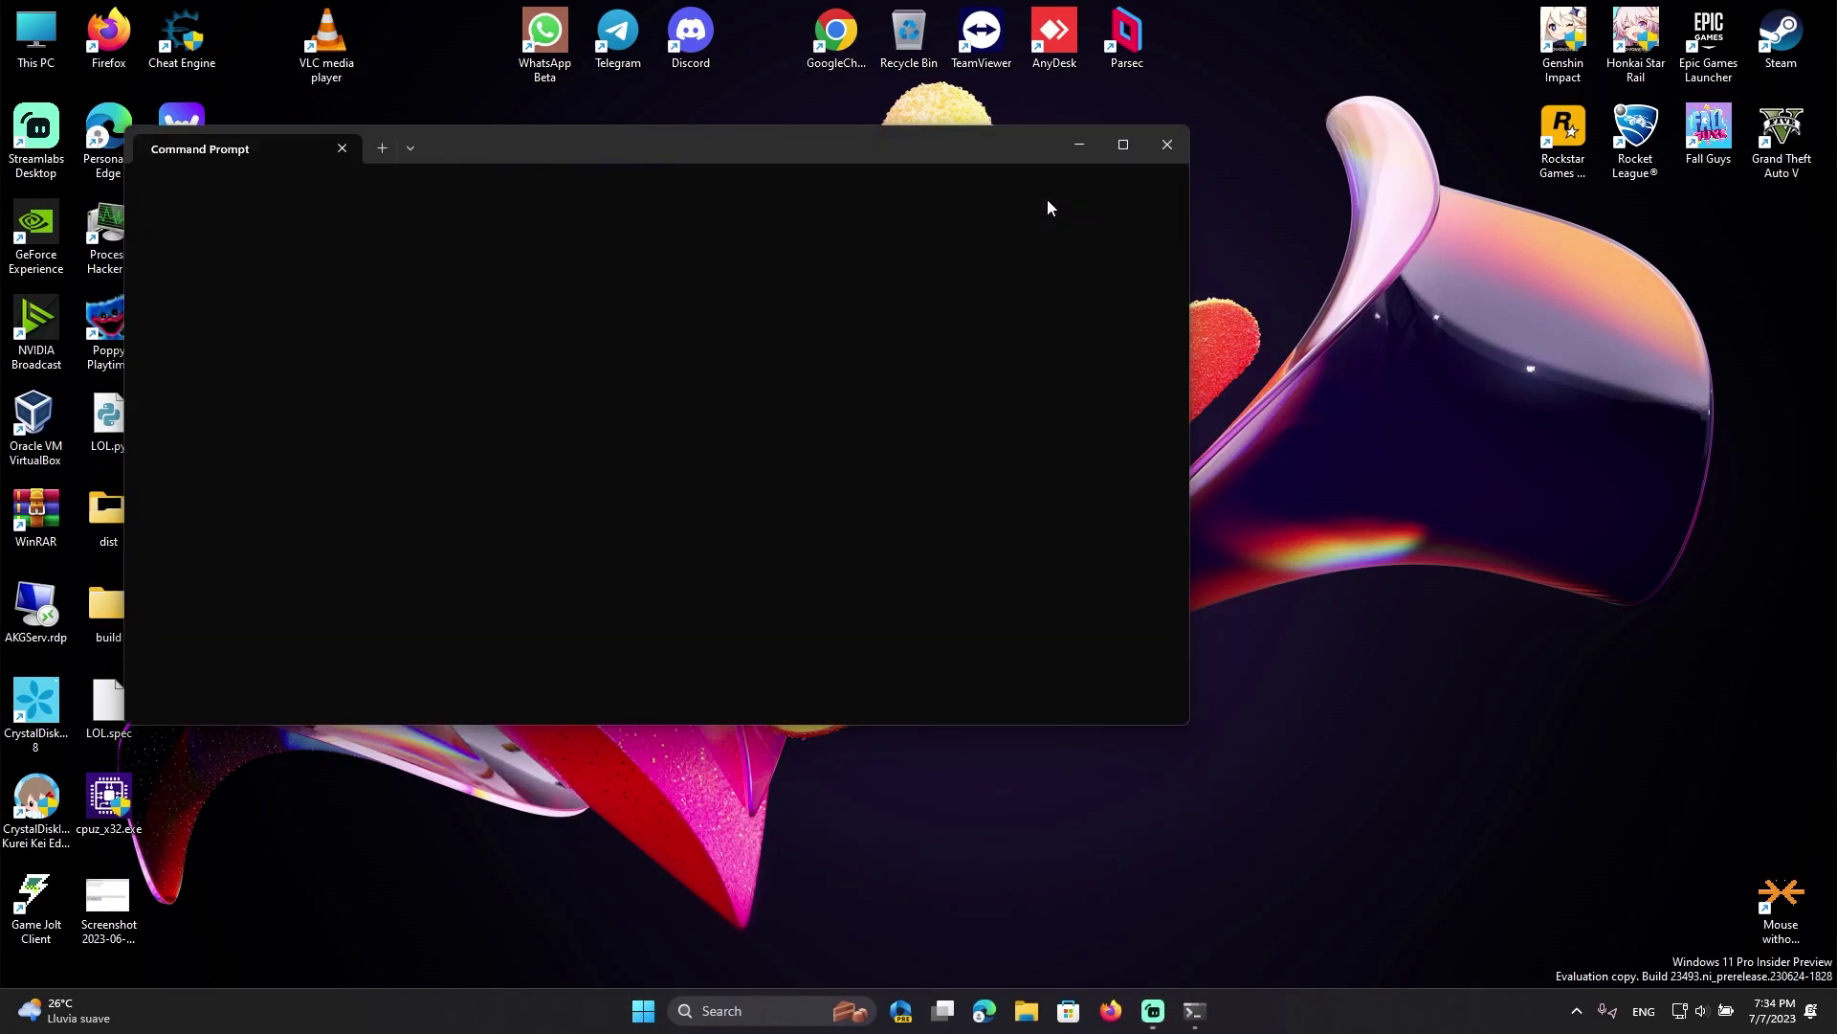
{"action": "left_click", "coordinate": [1121, 141]}
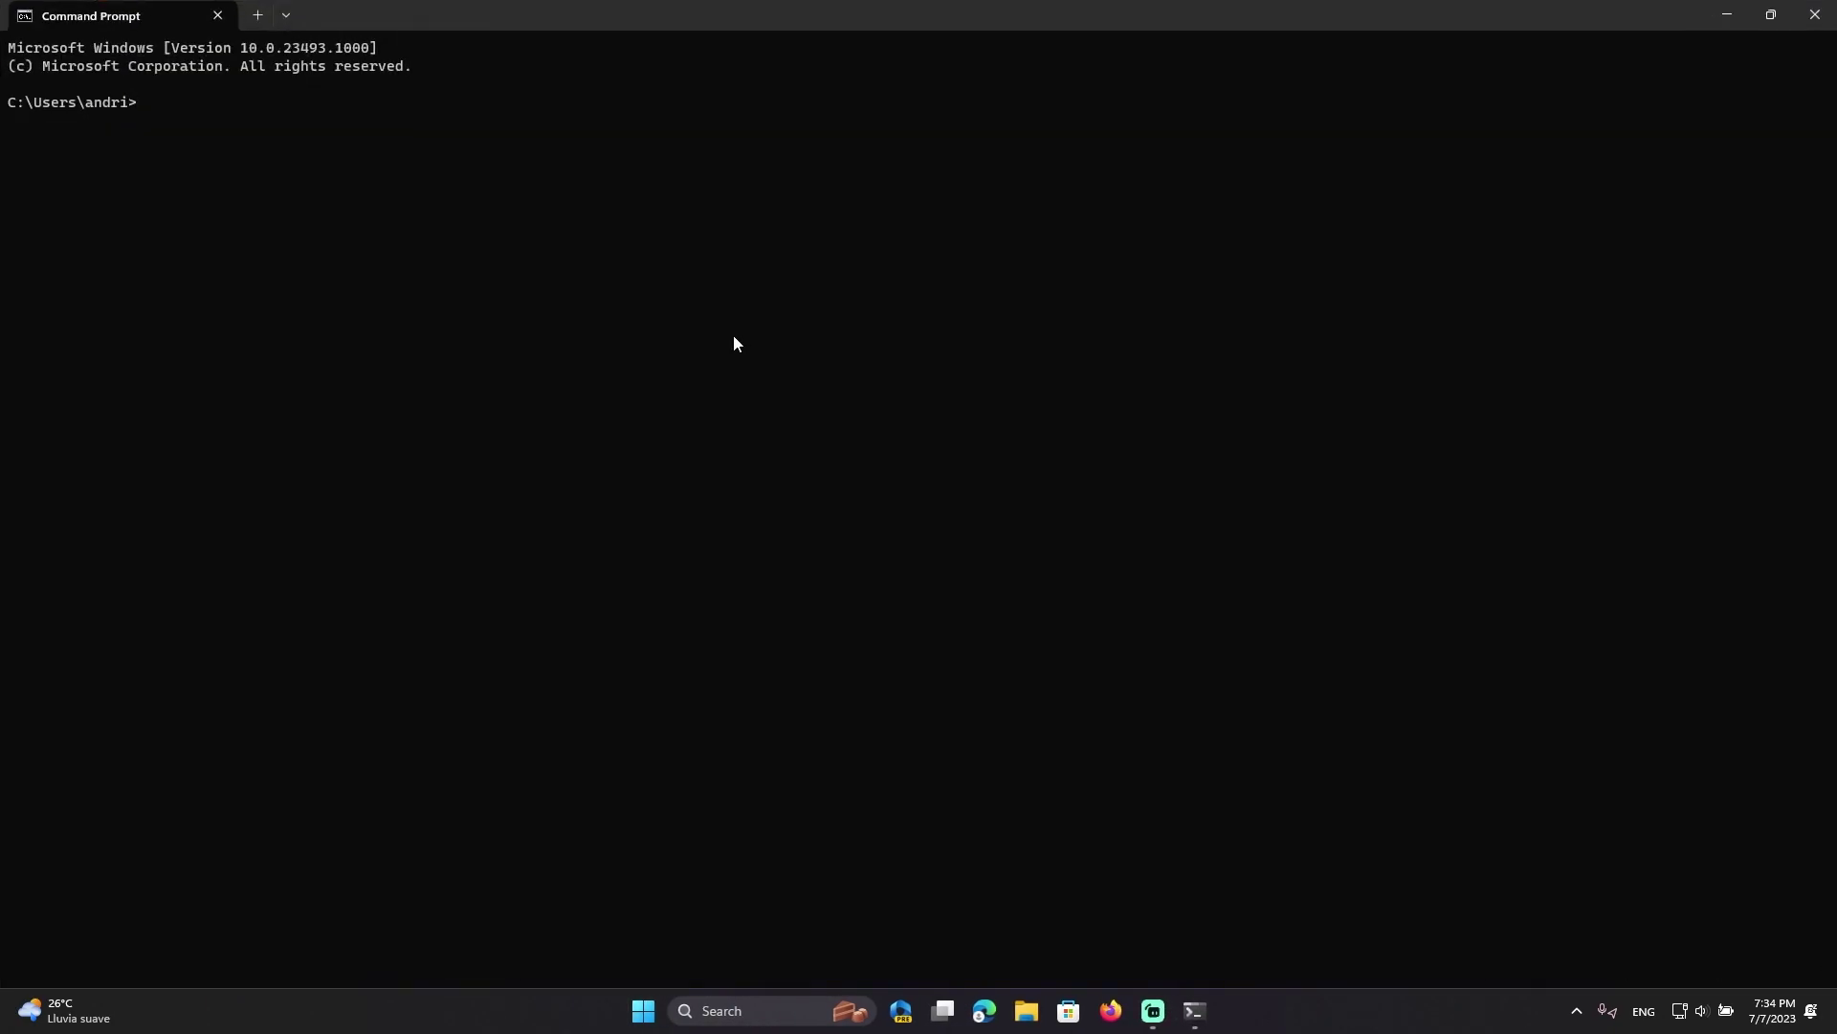
{"action": "type", "text": "ssh 192.168.0.82"}
{"action": "key", "text": "Return"}
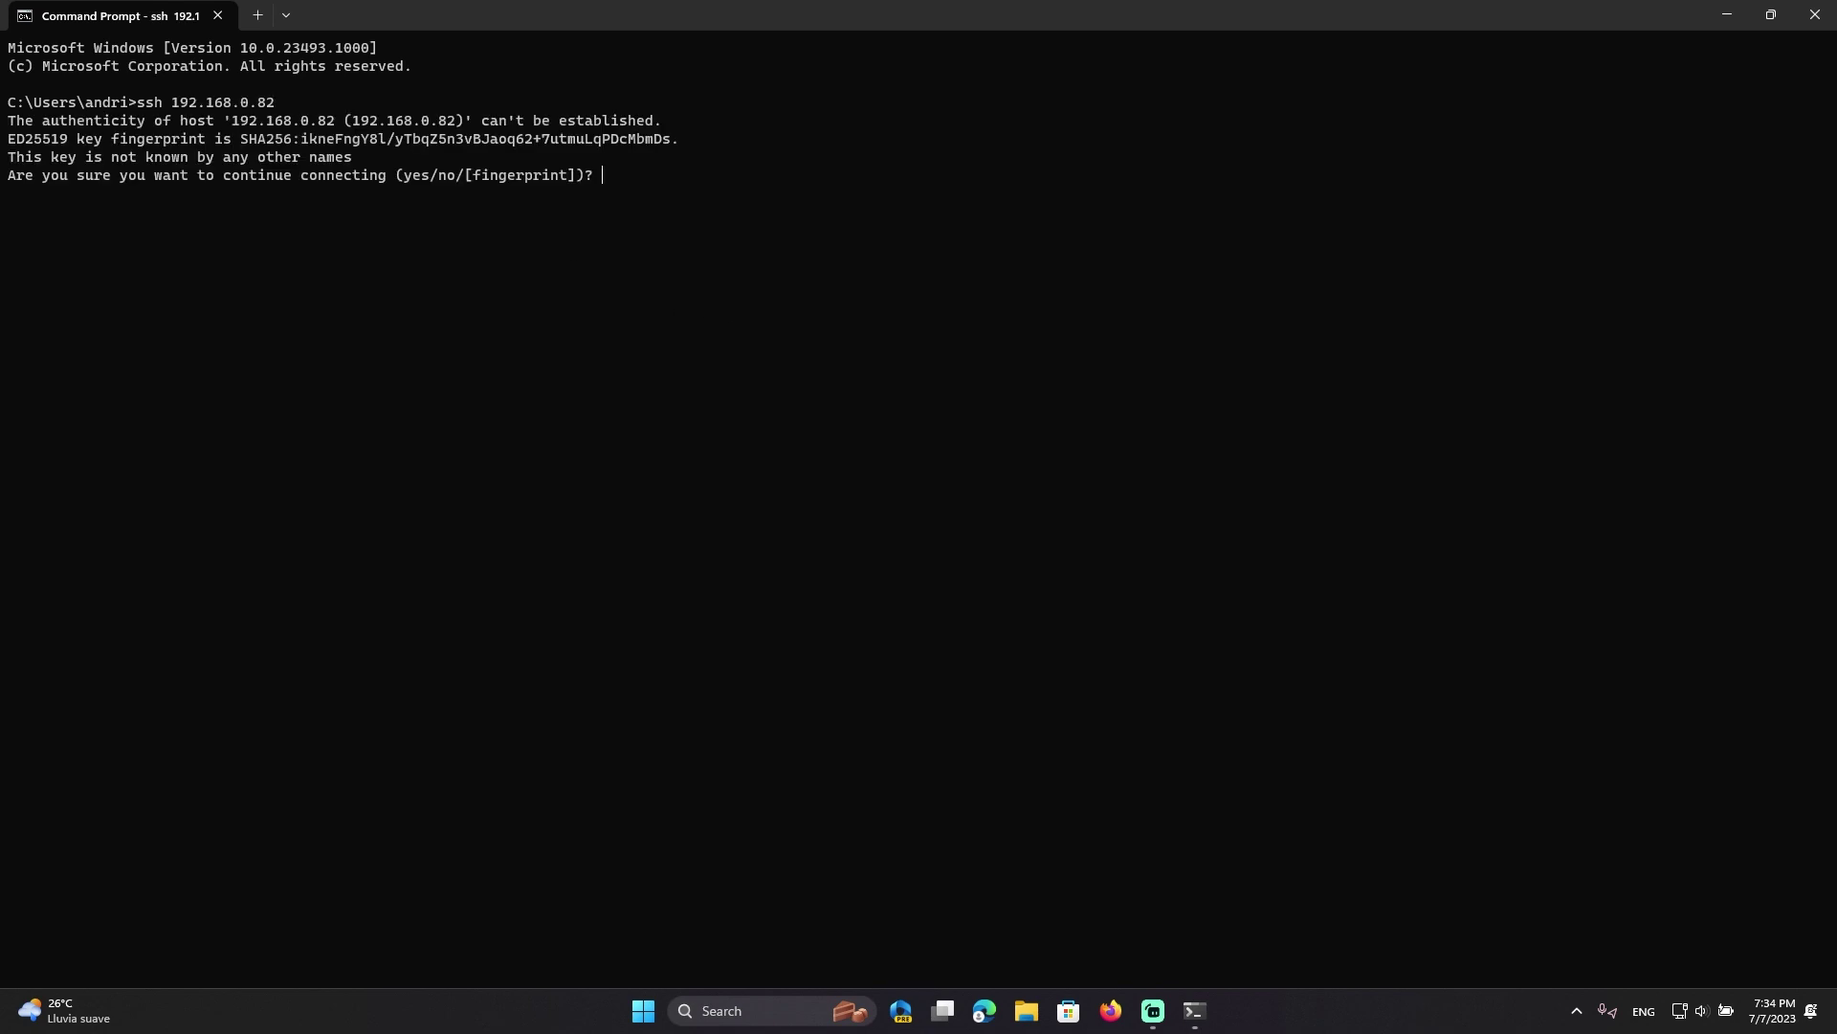
{"action": "type", "text": "yes"}
{"action": "key", "text": "Return"}
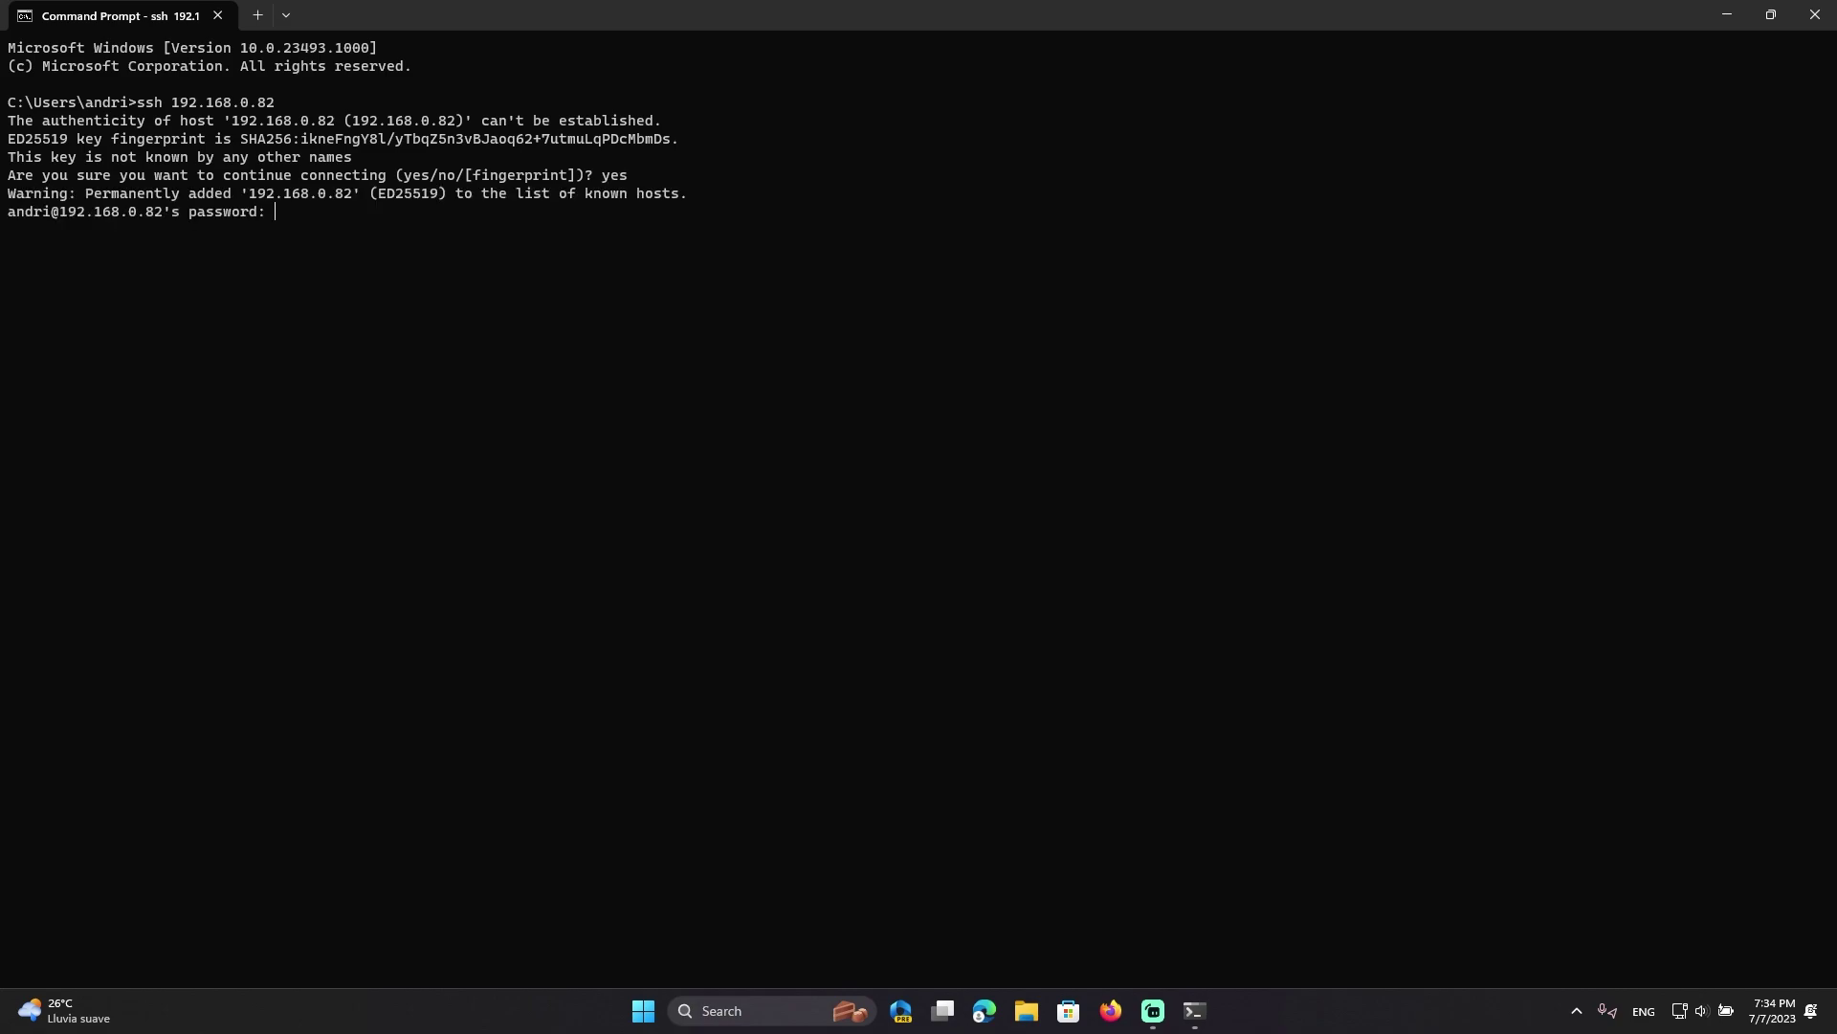
{"action": "key", "text": "ctrl+c"}
{"action": "key", "text": "Up"}
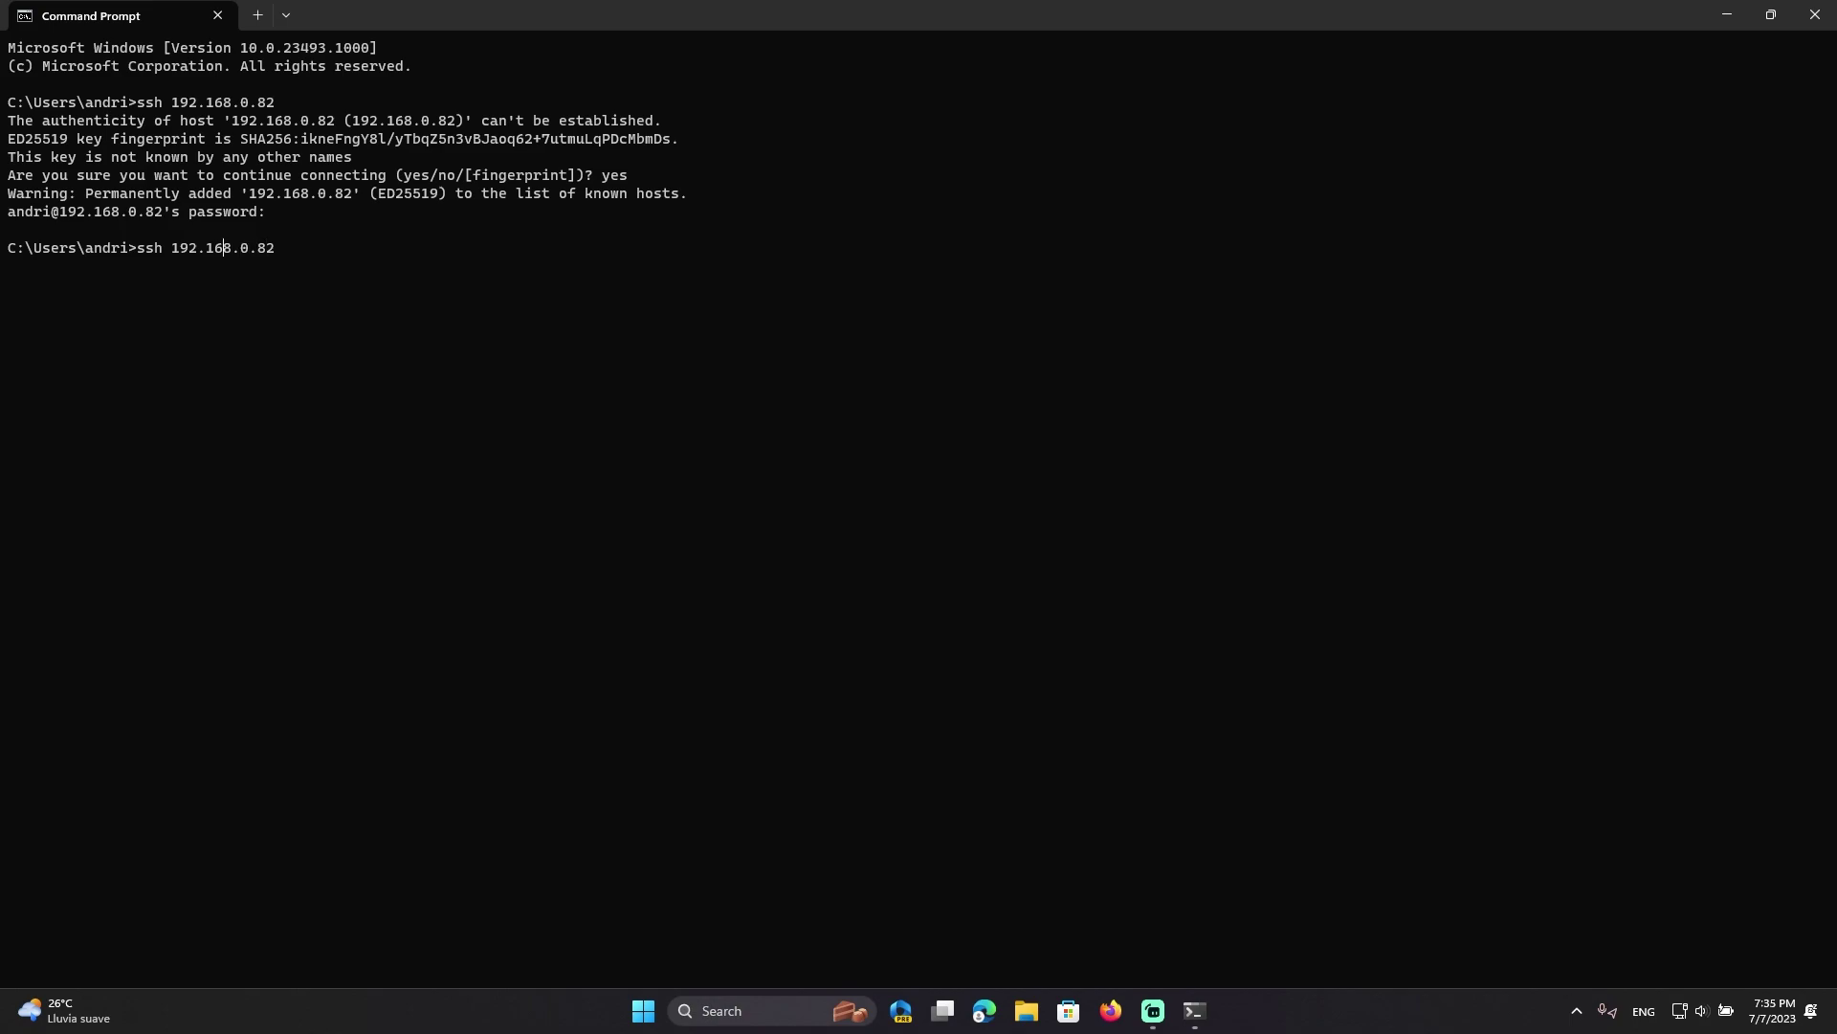
{"action": "type", "text": "root@"}
{"action": "key", "text": "Return"}
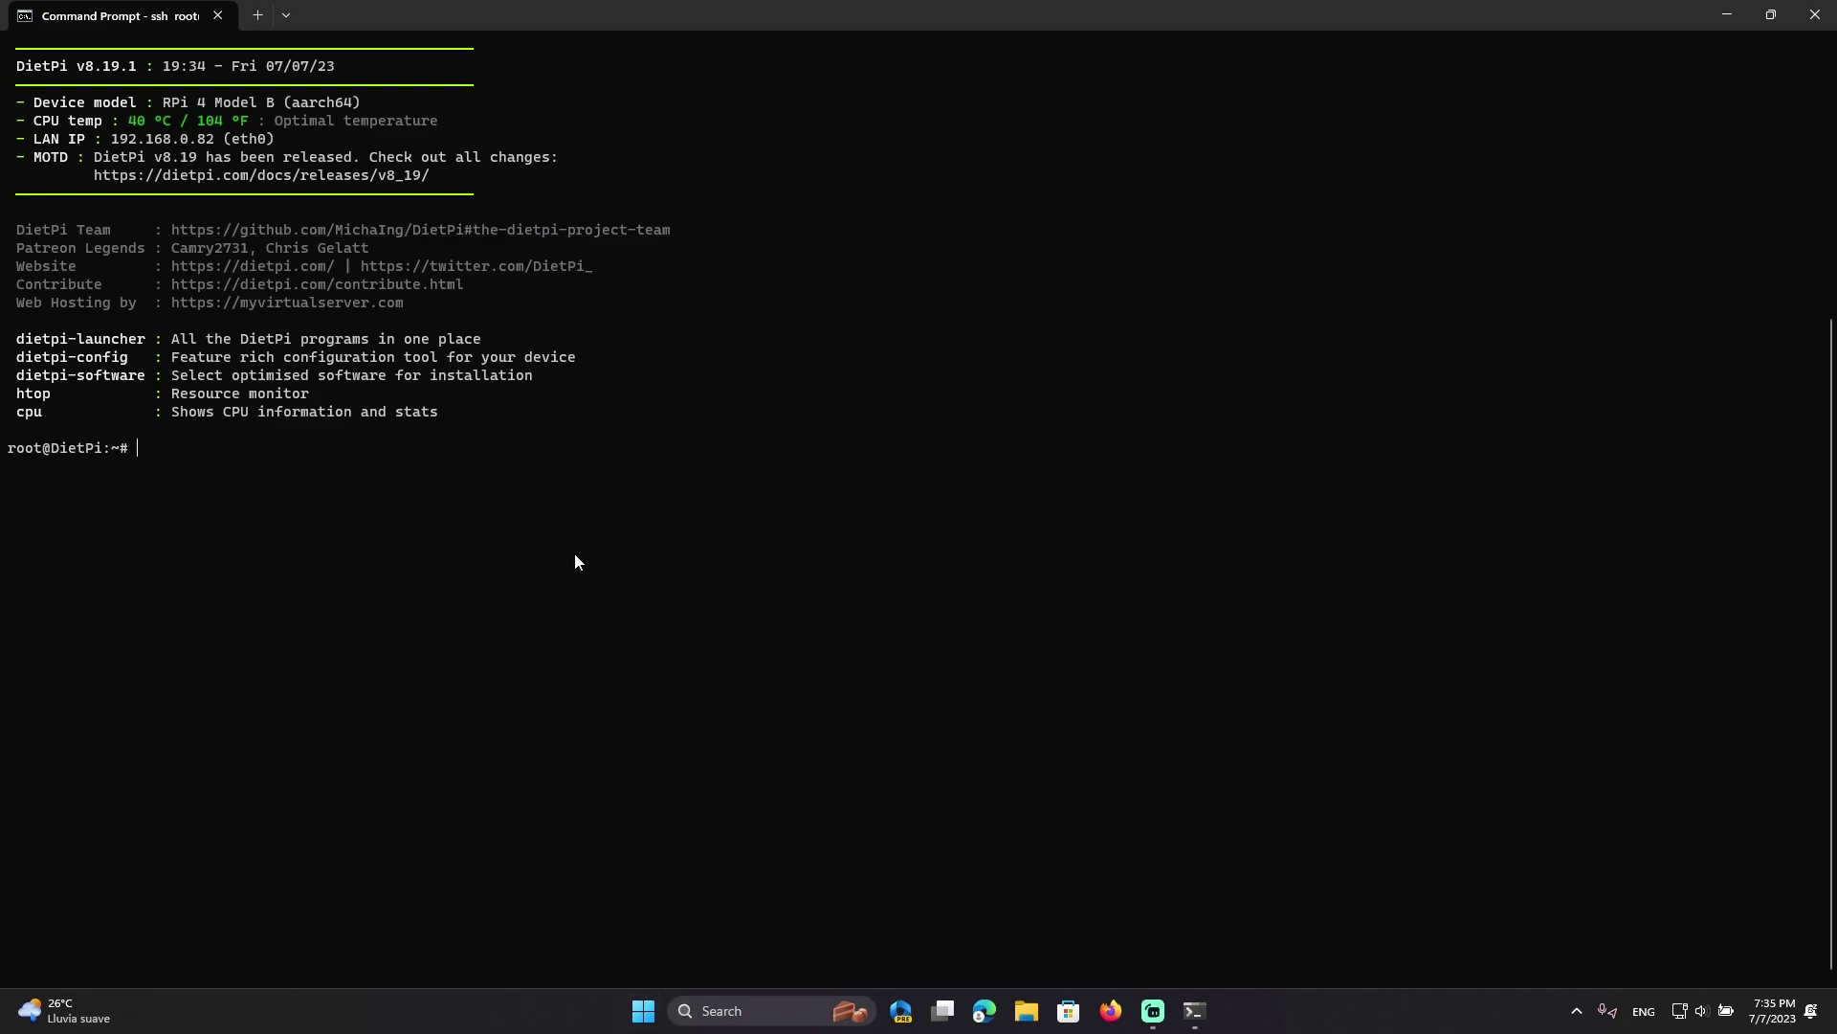
List the dietpi- commands with Tab completion and type out dietpi-software
{"action": "type", "text": "dietpi"}
{"action": "key", "text": "Tab"}
{"action": "key", "text": "Tab"}
{"action": "type", "text": "s"}
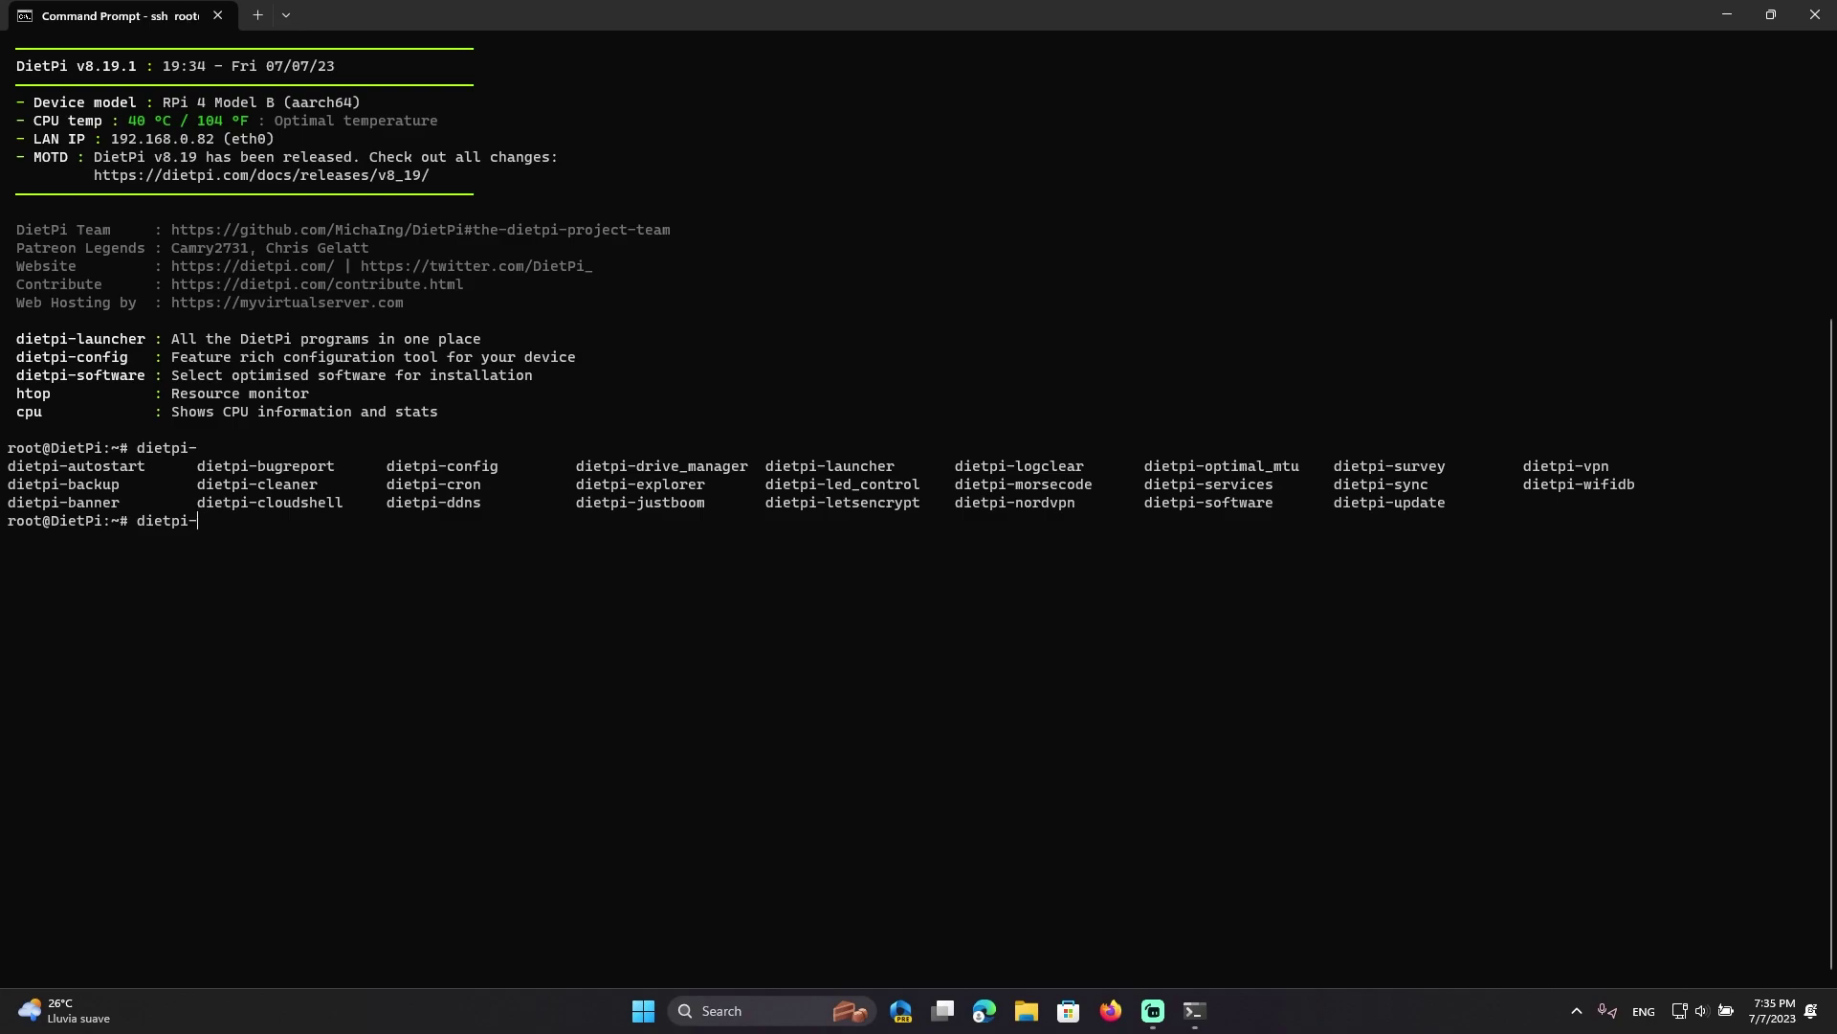
{"action": "type", "text": "oftware"}
Run dietpi-software, dismiss the empty Search Software box, and open Browse Software
{"action": "key", "text": "Return"}
{"action": "key", "text": "Down"}
{"action": "key", "text": "Down"}
{"action": "key", "text": "Down"}
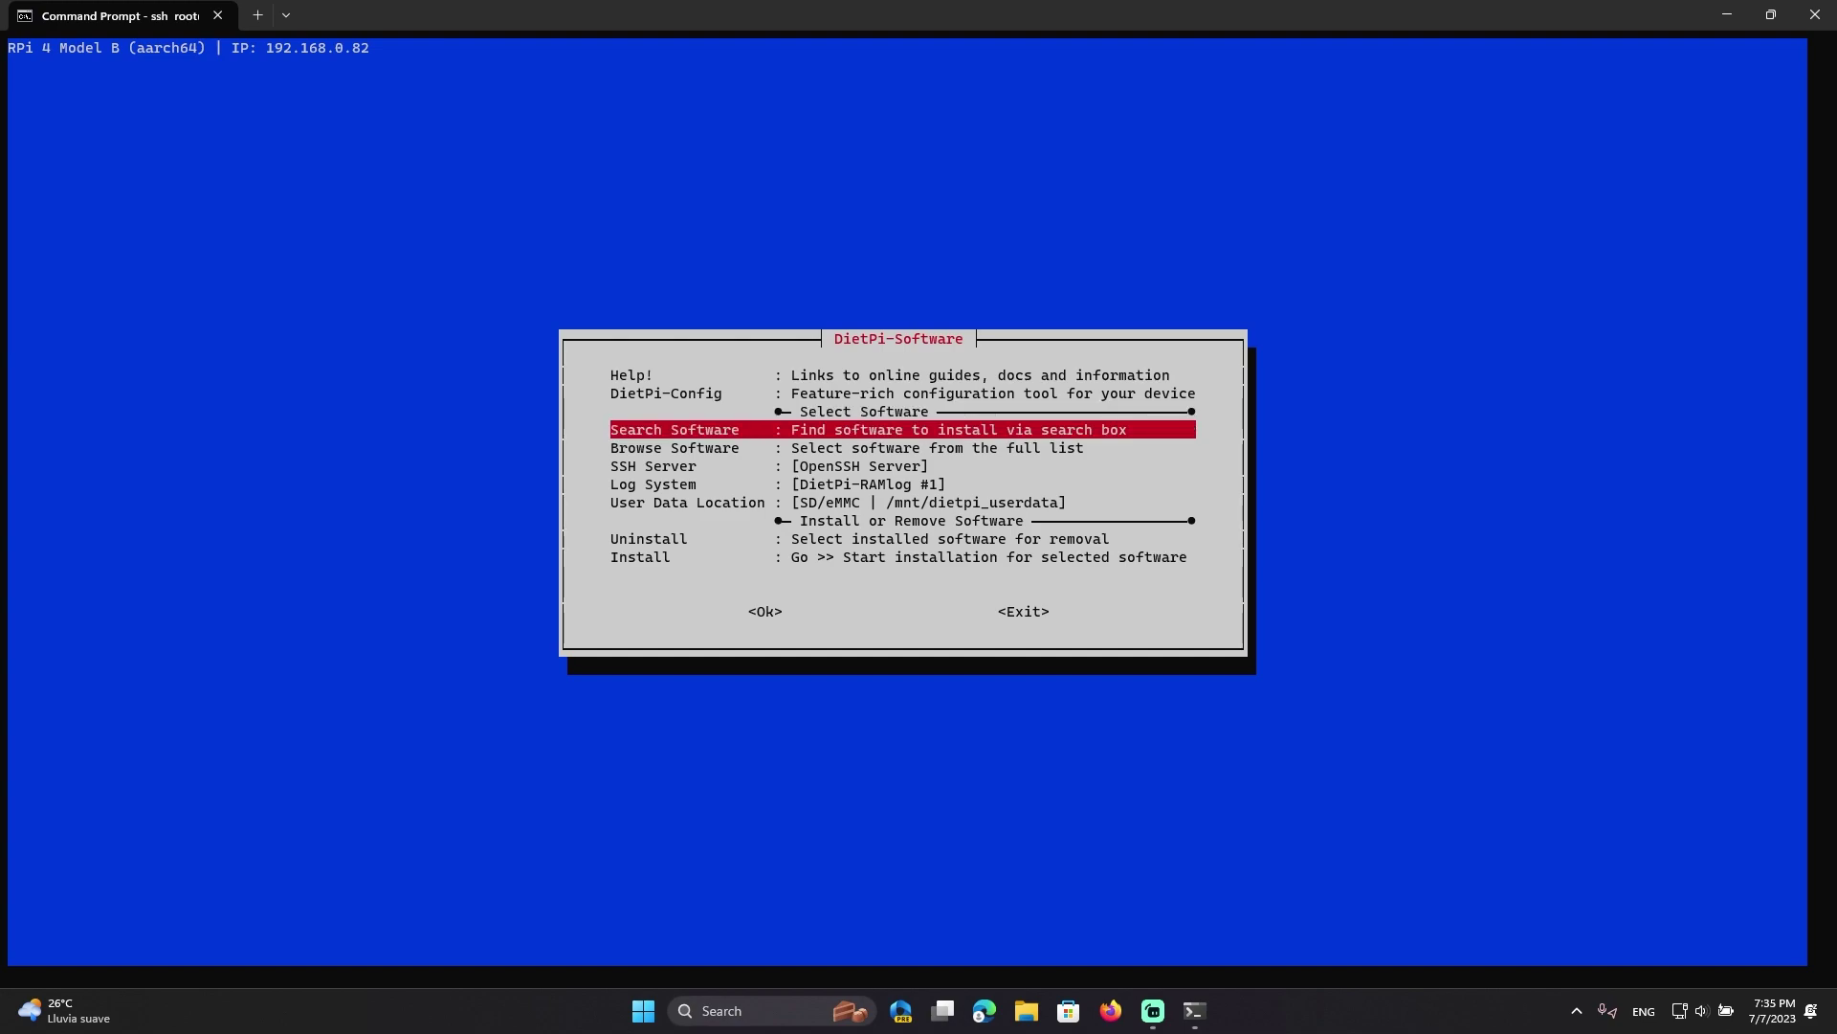
{"action": "key", "text": "Return"}
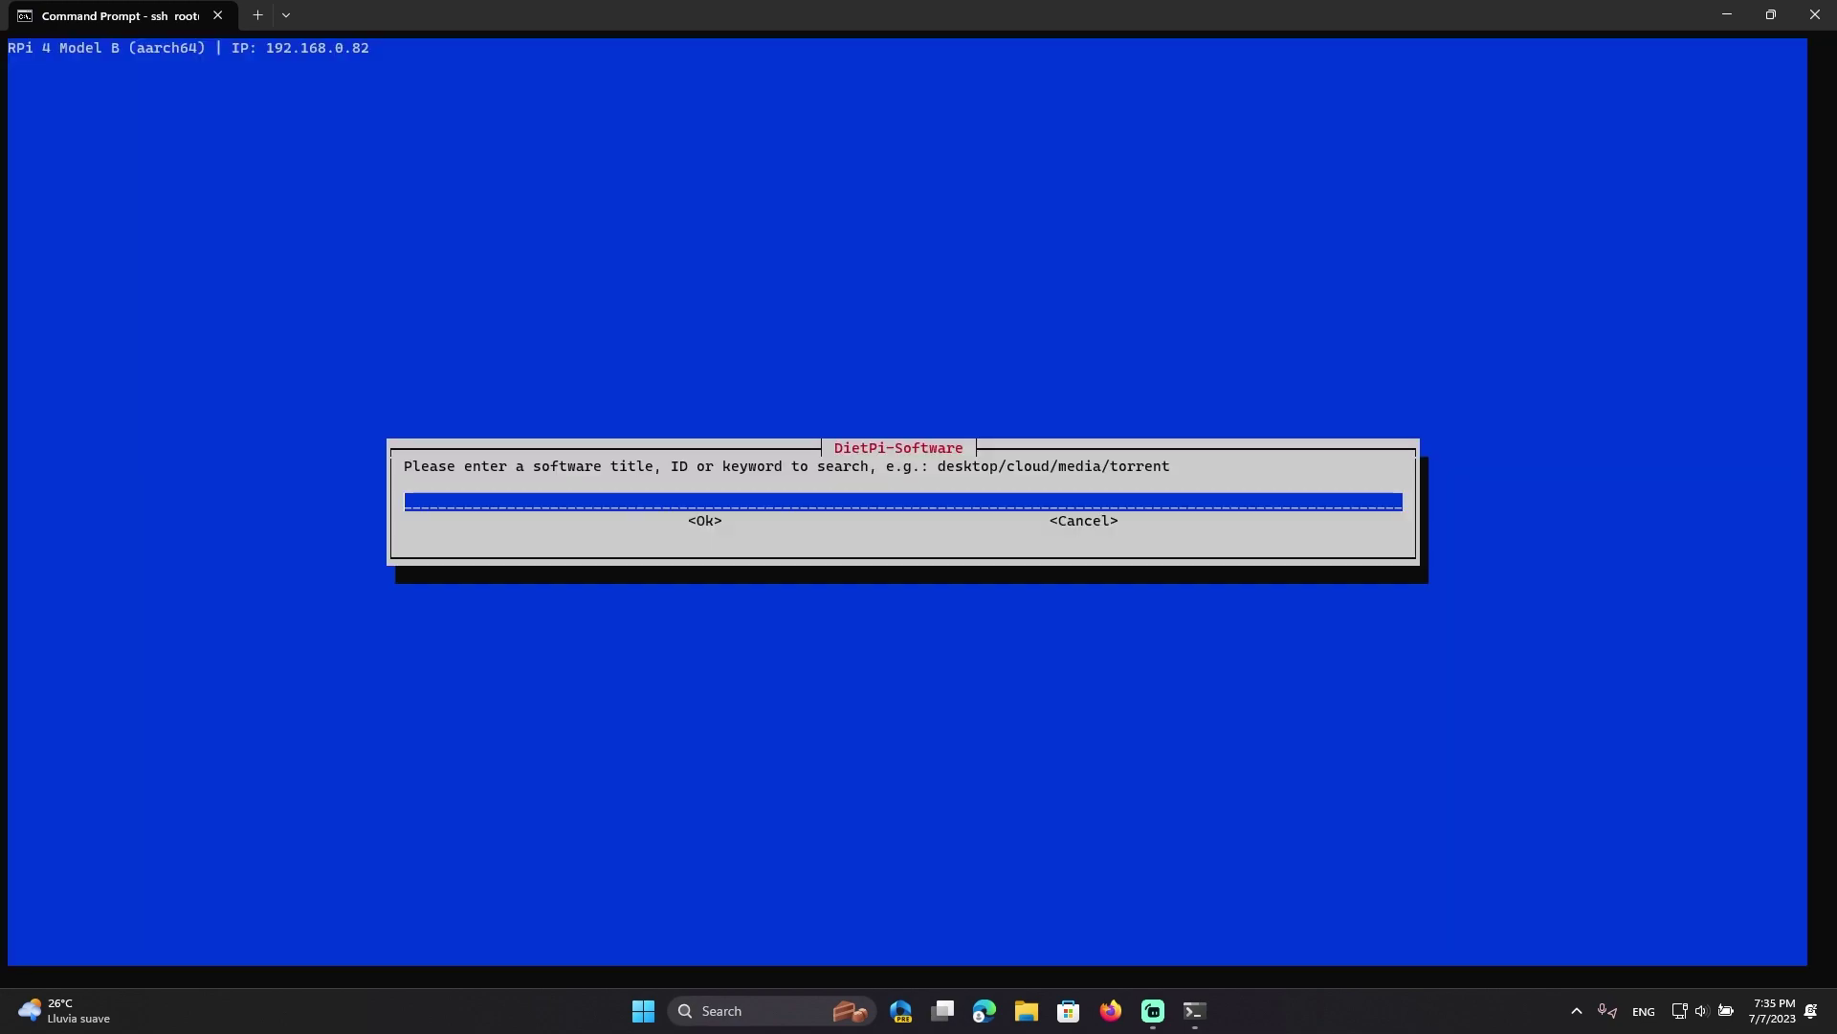
{"action": "key", "text": "Tab"}
{"action": "key", "text": "Tab"}
{"action": "key", "text": "Return"}
{"action": "key", "text": "Down"}
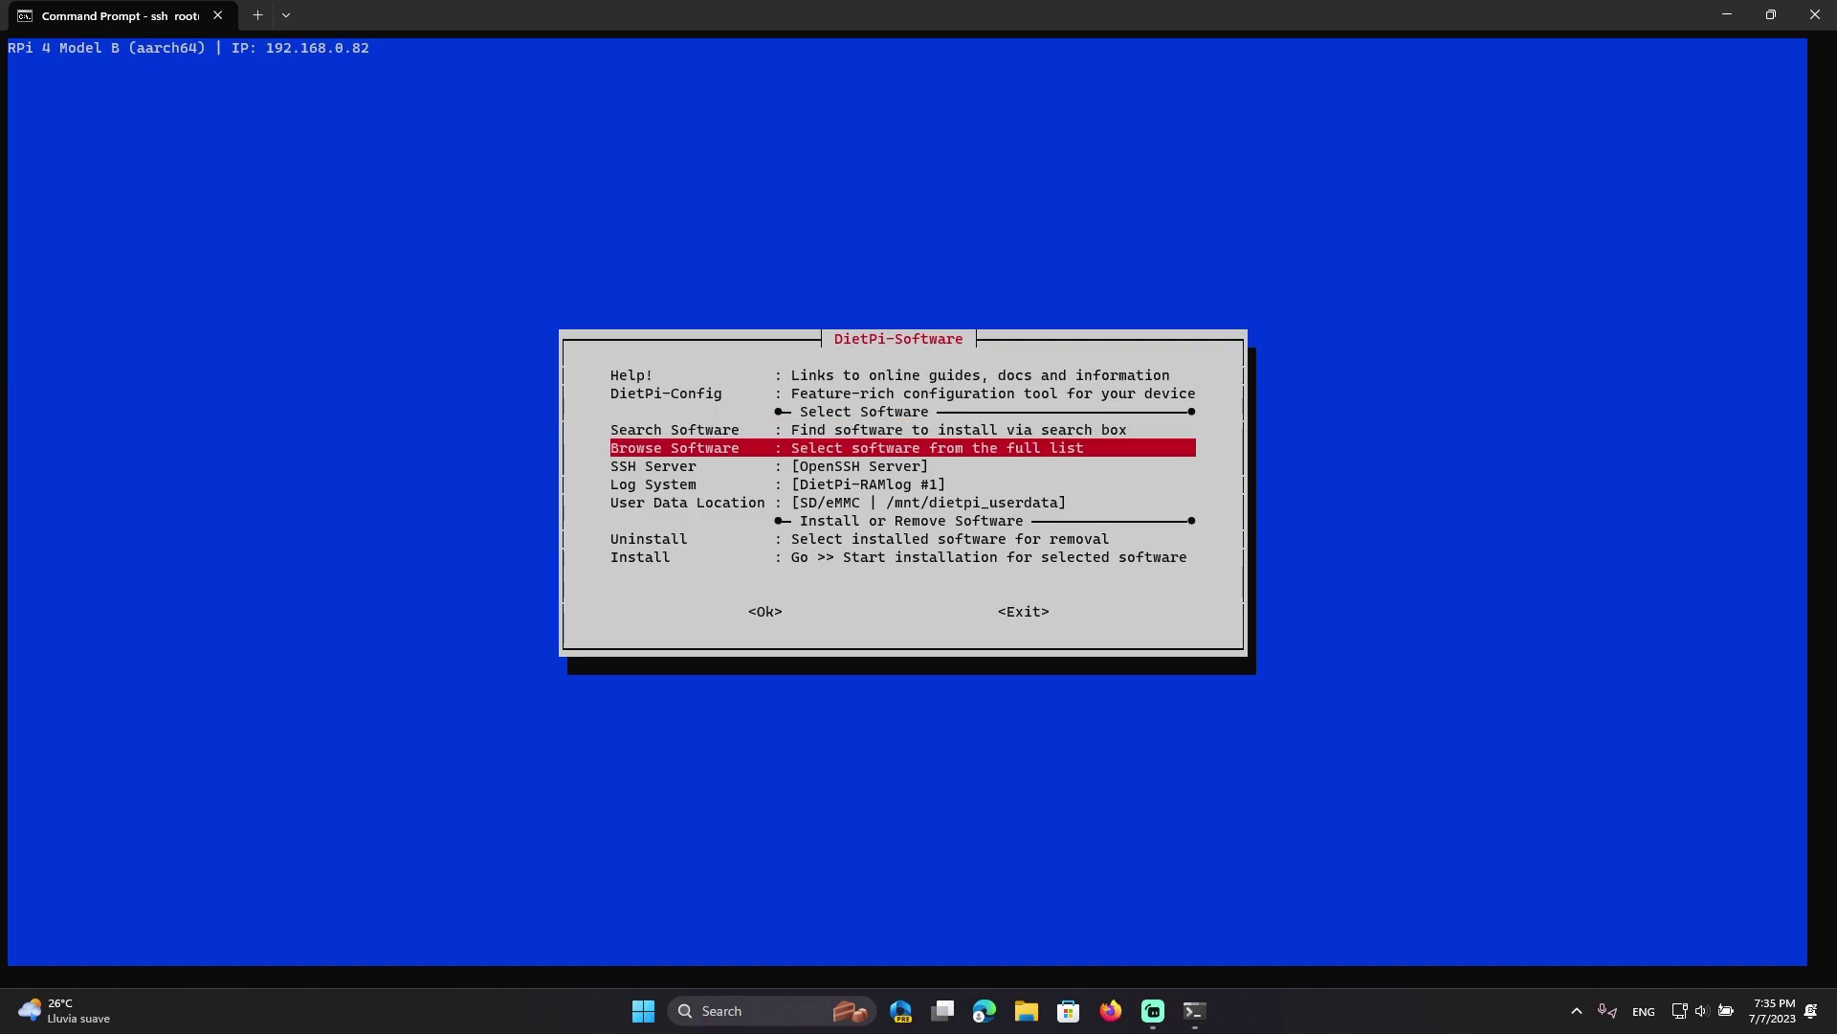
{"action": "key", "text": "Return"}
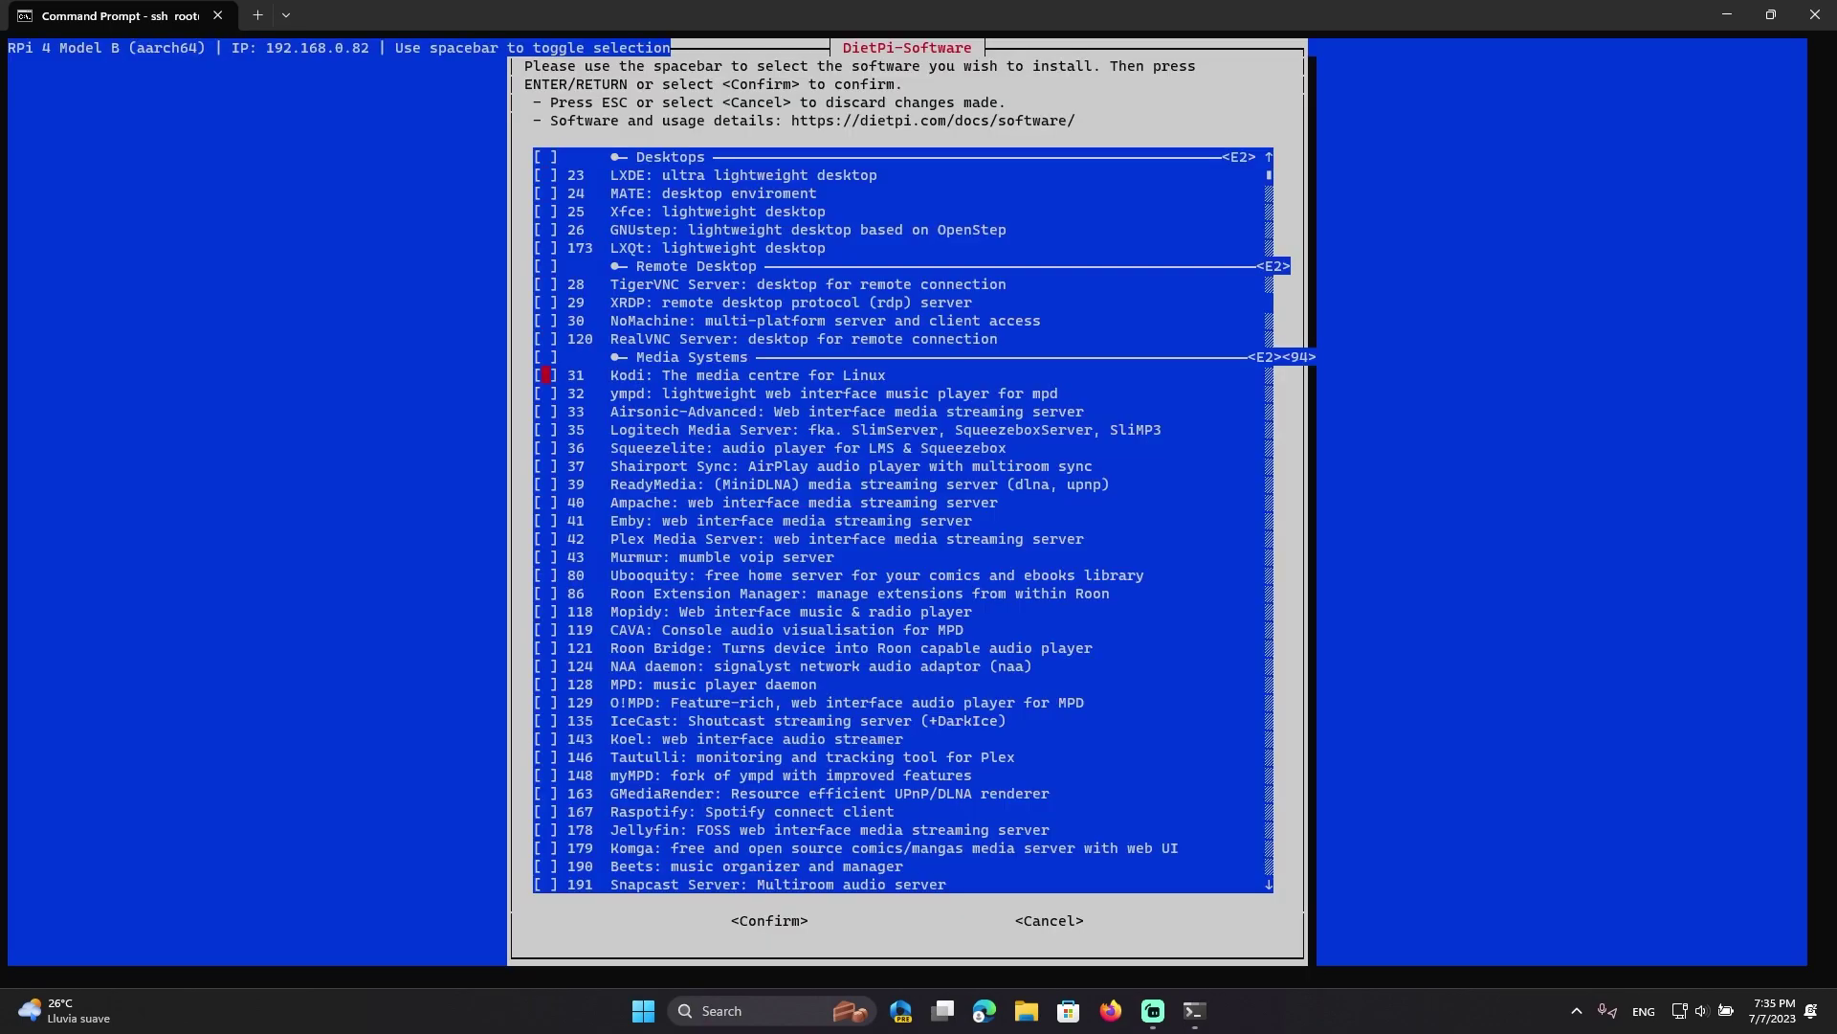
Scroll through the software checklist past Home Assistant, openHAB, WiFi Hotspot and WireGuard
{"action": "key", "text": "Down"}
{"action": "key", "text": "Down"}
{"action": "key", "text": "Down"}
{"action": "key", "text": "Down"}
{"action": "key", "text": "Down"}
{"action": "key", "text": "Down"}
{"action": "key", "text": "Down"}
{"action": "key", "text": "Down"}
{"action": "key", "text": "Down"}
{"action": "key", "text": "Down"}
{"action": "key", "text": "Down"}
{"action": "key", "text": "Down"}
{"action": "key", "text": "Down"}
{"action": "key", "text": "Down"}
{"action": "key", "text": "Down"}
{"action": "key", "text": "Down"}
{"action": "key", "text": "Down"}
{"action": "key", "text": "Down"}
{"action": "key", "text": "Down"}
{"action": "key", "text": "Down"}
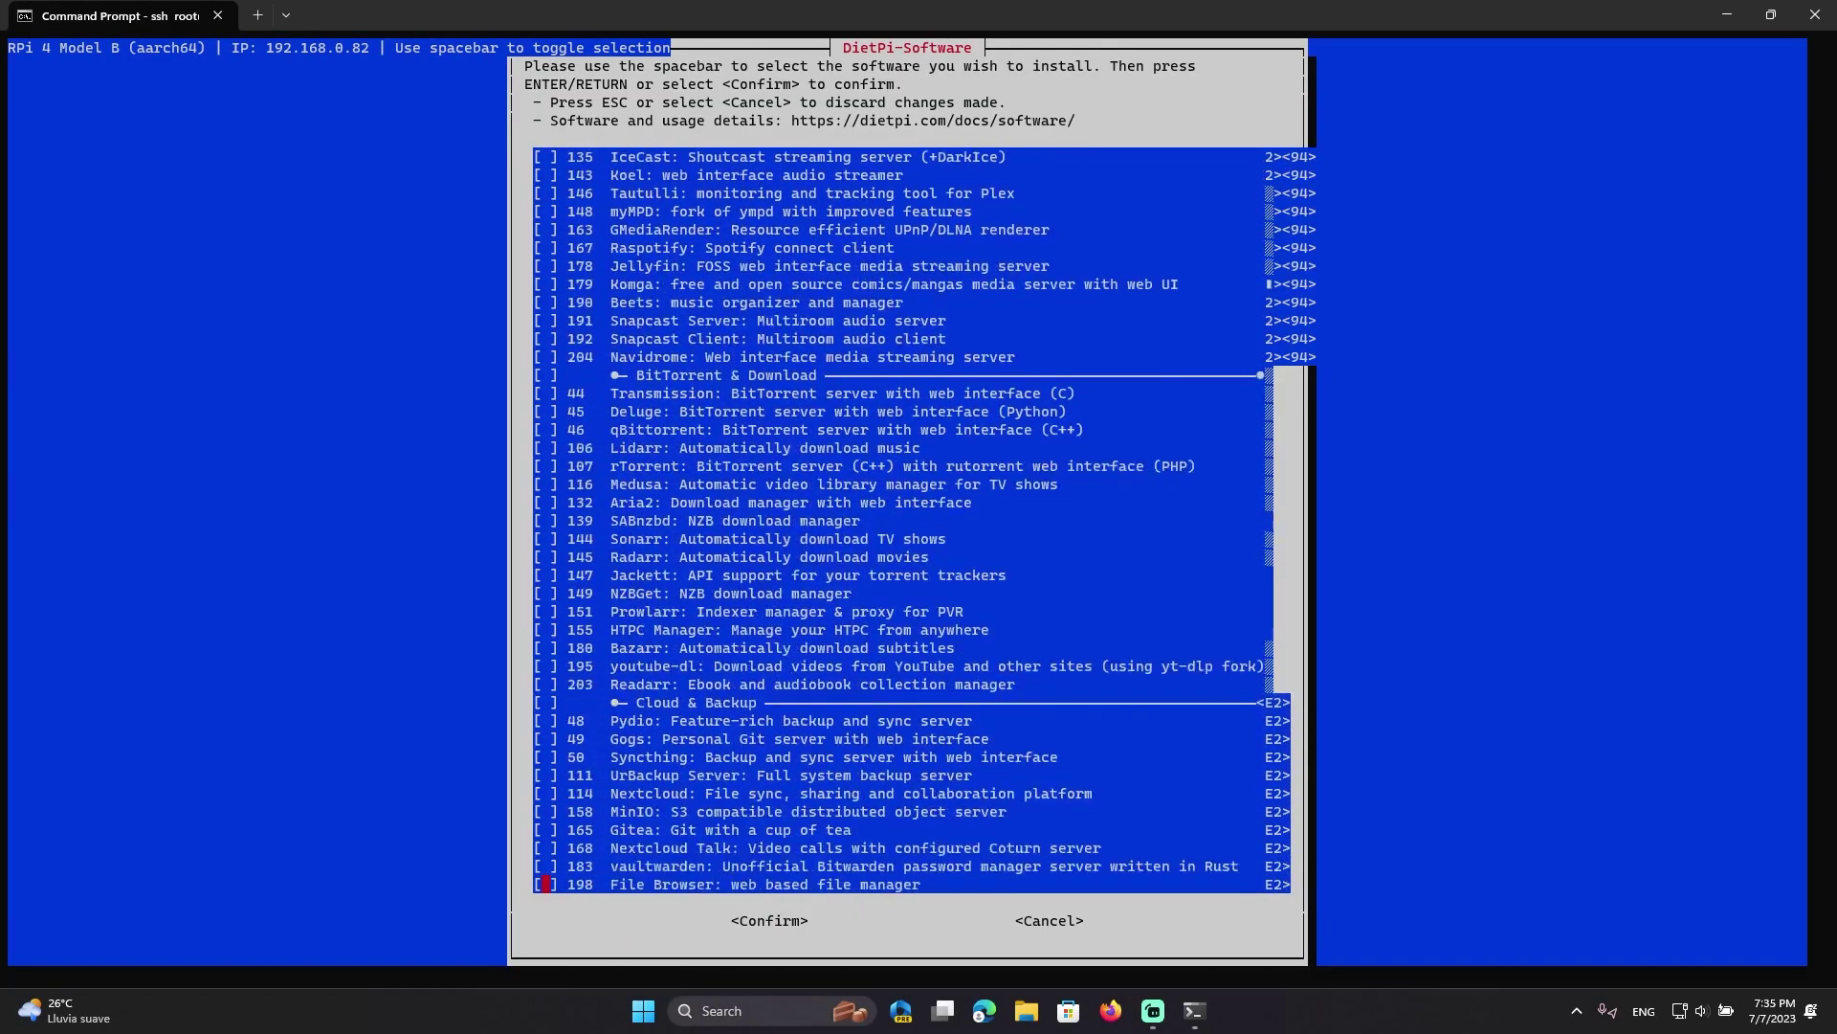
{"action": "key", "text": "Down"}
{"action": "key", "text": "Down"}
{"action": "key", "text": "Down"}
{"action": "key", "text": "Down"}
{"action": "key", "text": "Down"}
{"action": "key", "text": "Down"}
{"action": "key", "text": "Down"}
{"action": "key", "text": "Down"}
{"action": "key", "text": "Down"}
{"action": "key", "text": "Down"}
{"action": "key", "text": "Down"}
{"action": "key", "text": "Down"}
{"action": "key", "text": "Down"}
{"action": "key", "text": "Down"}
{"action": "key", "text": "Down"}
{"action": "key", "text": "Down"}
{"action": "key", "text": "Down"}
{"action": "key", "text": "Down"}
{"action": "key", "text": "Down"}
{"action": "key", "text": "Down"}
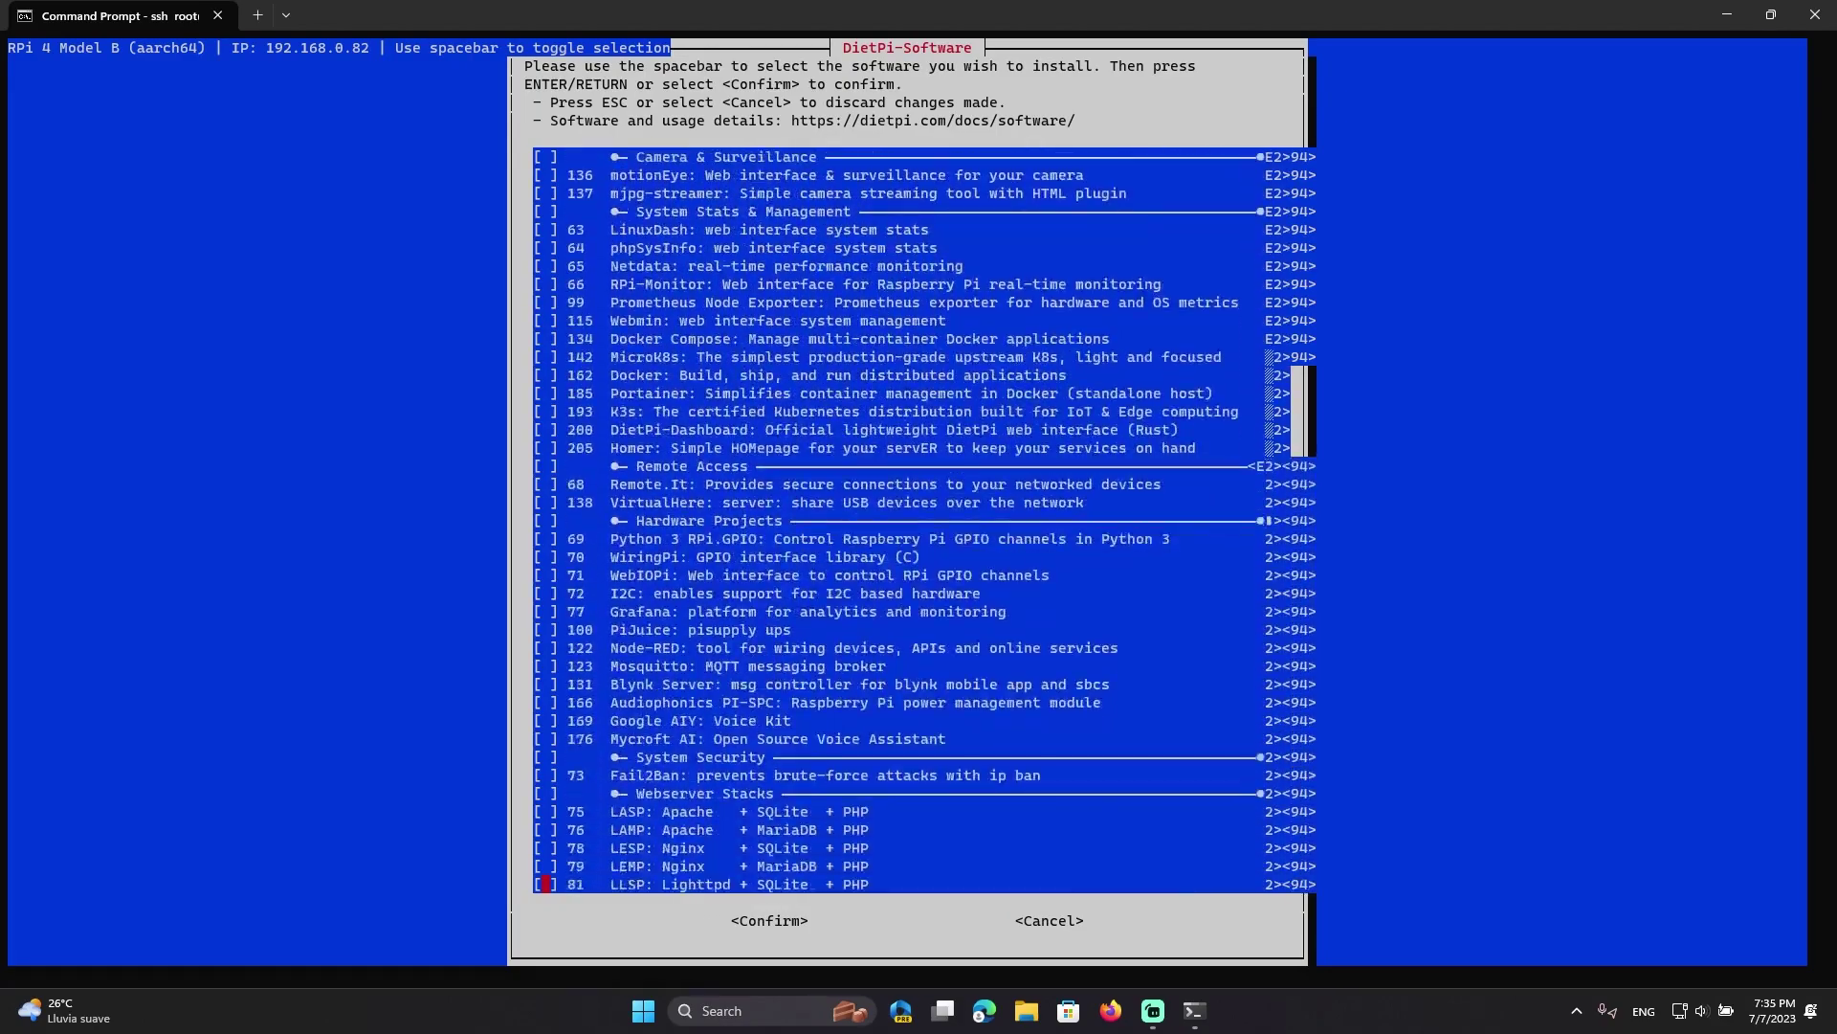
{"action": "key", "text": "Down"}
{"action": "key", "text": "Down"}
{"action": "key", "text": "Down"}
{"action": "key", "text": "Down"}
{"action": "key", "text": "Down"}
{"action": "key", "text": "Down"}
{"action": "key", "text": "Down"}
{"action": "key", "text": "Down"}
{"action": "key", "text": "Down"}
{"action": "key", "text": "Down"}
{"action": "key", "text": "Down"}
{"action": "key", "text": "Down"}
{"action": "key", "text": "Down"}
{"action": "key", "text": "Down"}
{"action": "key", "text": "Down"}
{"action": "key", "text": "Down"}
{"action": "key", "text": "Down"}
{"action": "key", "text": "Down"}
{"action": "key", "text": "Down"}
{"action": "key", "text": "Down"}
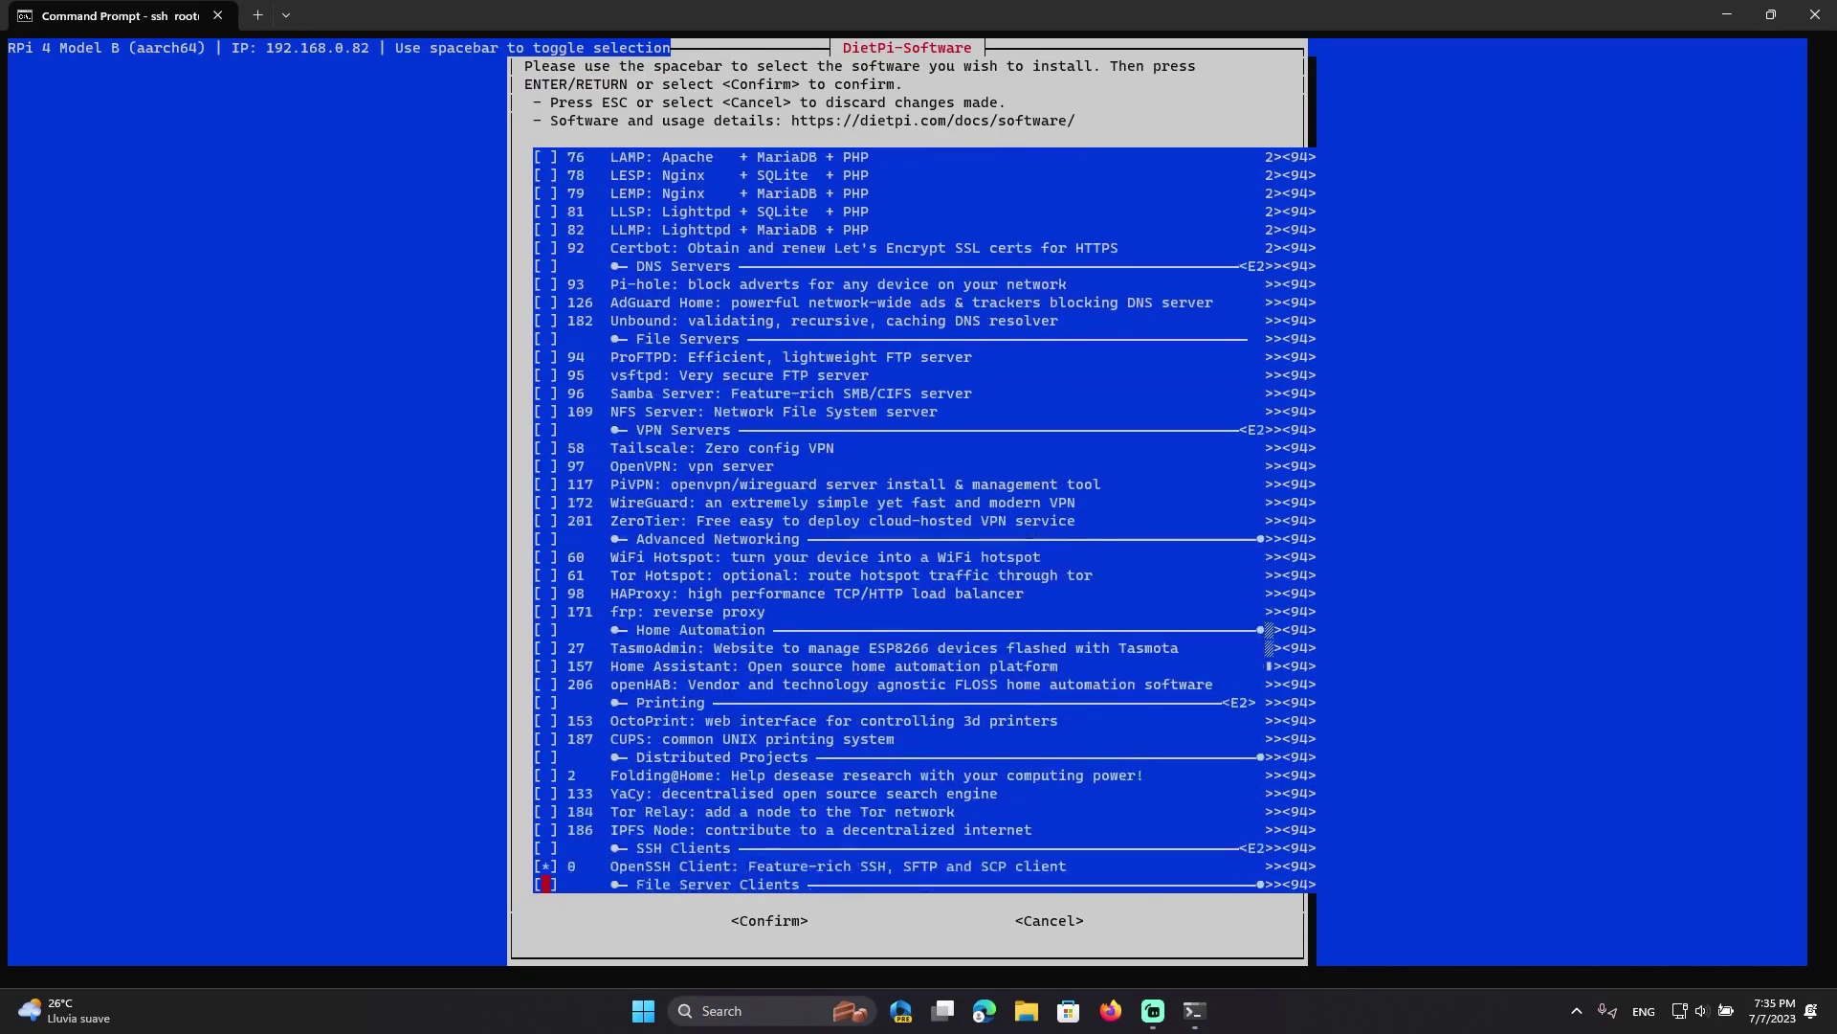
{"action": "key", "text": "Down"}
{"action": "key", "text": "Down"}
{"action": "key", "text": "Down"}
{"action": "key", "text": "Down"}
{"action": "key", "text": "Down"}
{"action": "key", "text": "Down"}
{"action": "key", "text": "Down"}
{"action": "key", "text": "Down"}
{"action": "key", "text": "Down"}
{"action": "key", "text": "Down"}
{"action": "key", "text": "Down"}
{"action": "key", "text": "Down"}
{"action": "key", "text": "Down"}
{"action": "key", "text": "Down"}
{"action": "key", "text": "Down"}
{"action": "key", "text": "Down"}
{"action": "key", "text": "Down"}
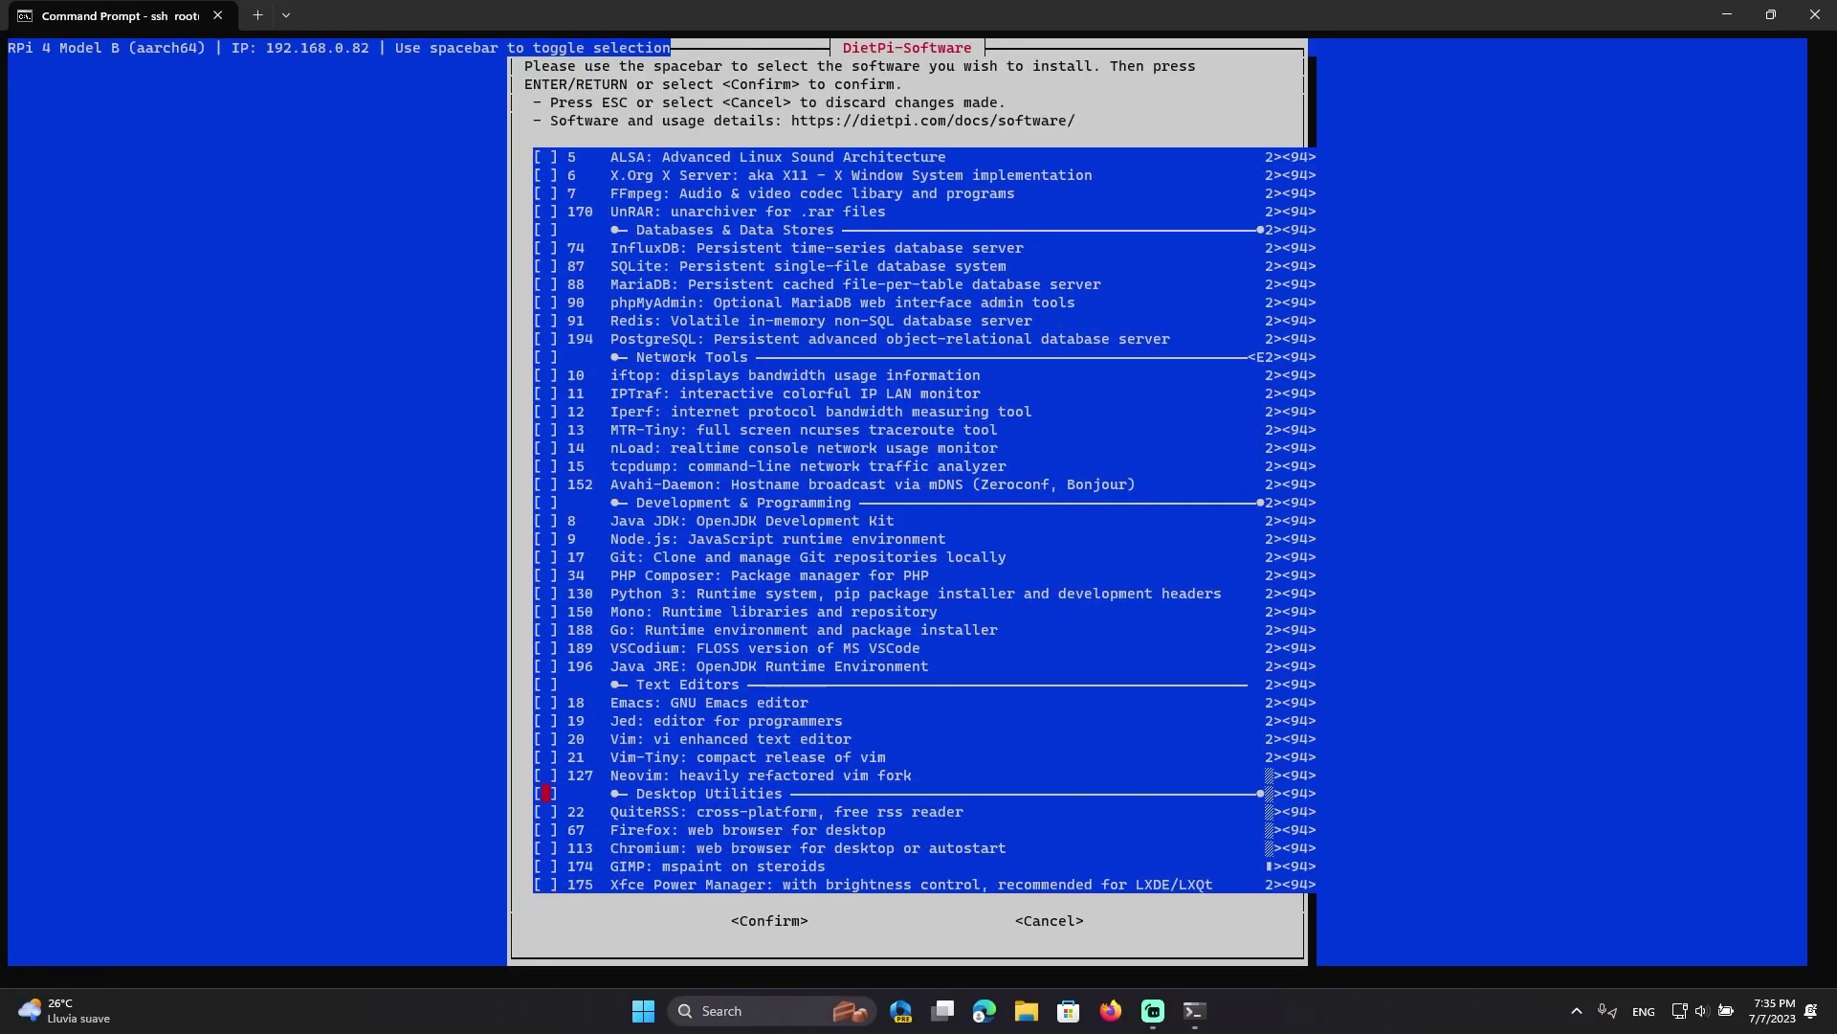
{"action": "key", "text": "Up"}
{"action": "key", "text": "Up"}
{"action": "key", "text": "Up"}
{"action": "key", "text": "Up"}
{"action": "key", "text": "Up"}
{"action": "key", "text": "Up"}
{"action": "key", "text": "Up"}
{"action": "key", "text": "Up"}
{"action": "key", "text": "Up"}
{"action": "key", "text": "Up"}
{"action": "key", "text": "Up"}
{"action": "key", "text": "Up"}
{"action": "key", "text": "Up"}
{"action": "key", "text": "Up"}
{"action": "key", "text": "Up"}
{"action": "key", "text": "Up"}
{"action": "key", "text": "Up"}
{"action": "key", "text": "Up"}
{"action": "key", "text": "Up"}
{"action": "key", "text": "Up"}
{"action": "key", "text": "Up"}
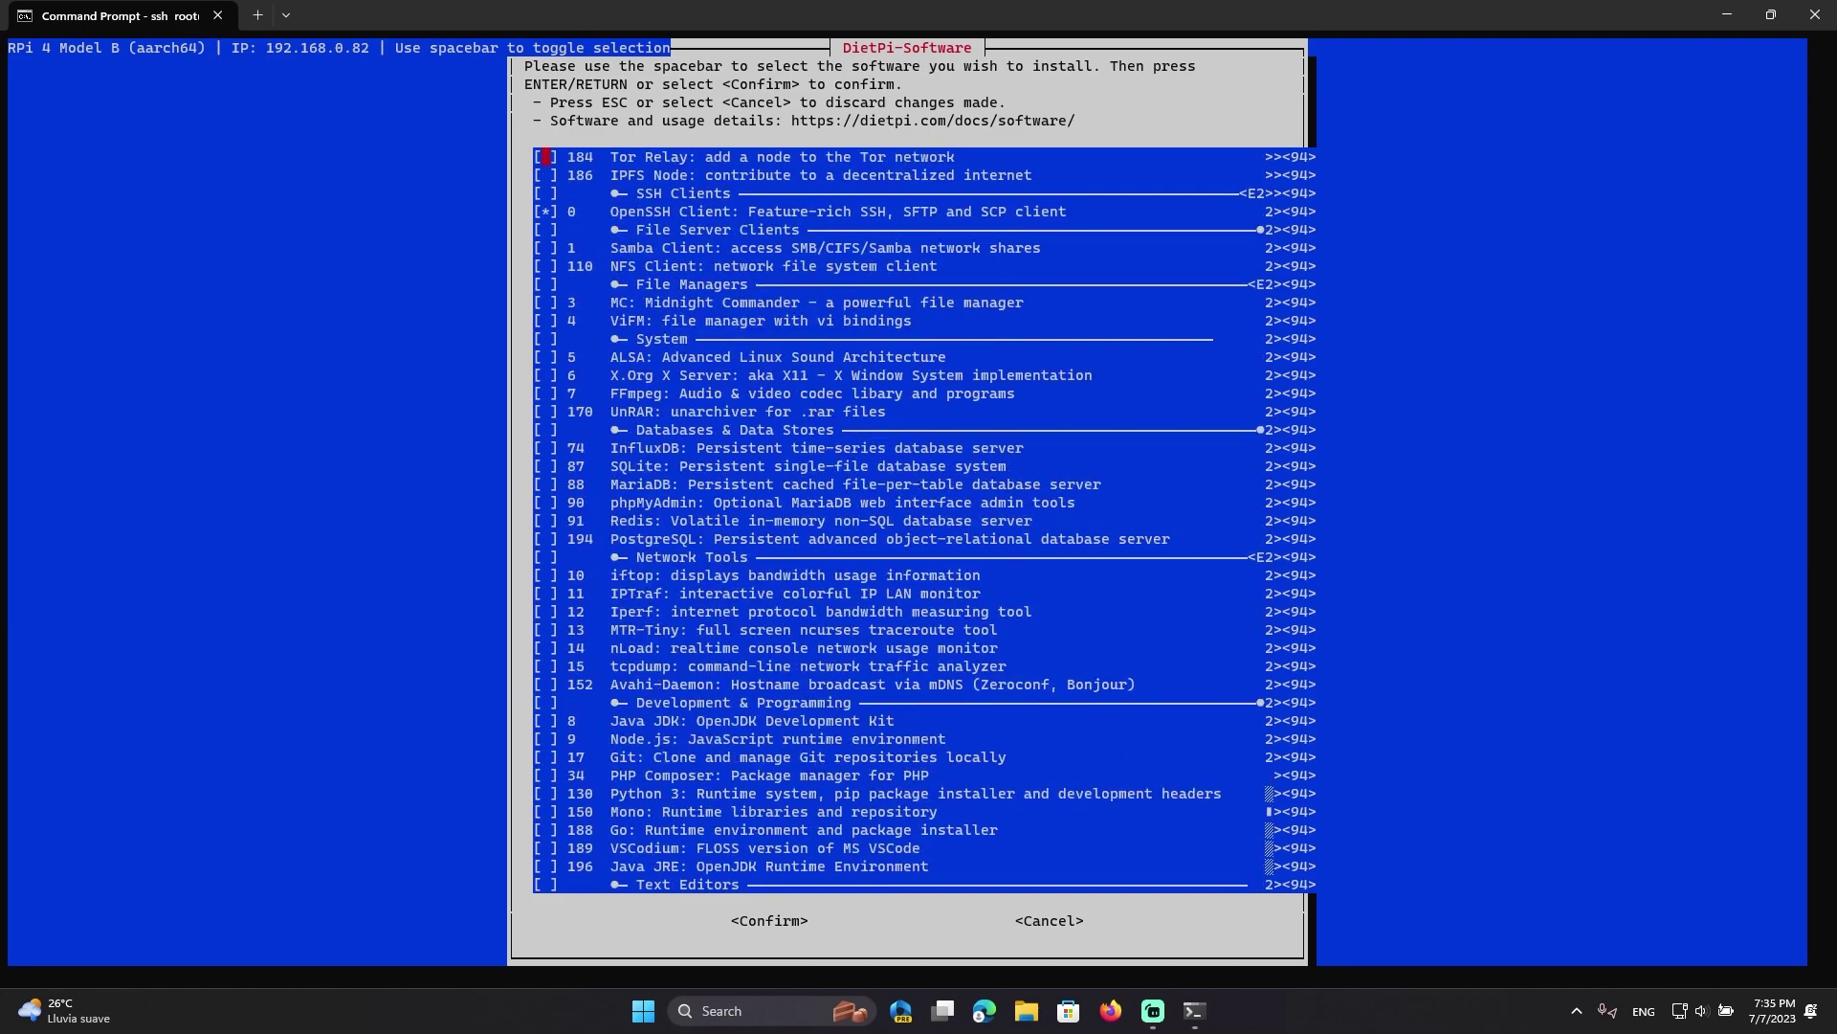
{"action": "key", "text": "Up"}
{"action": "key", "text": "Up"}
{"action": "key", "text": "Up"}
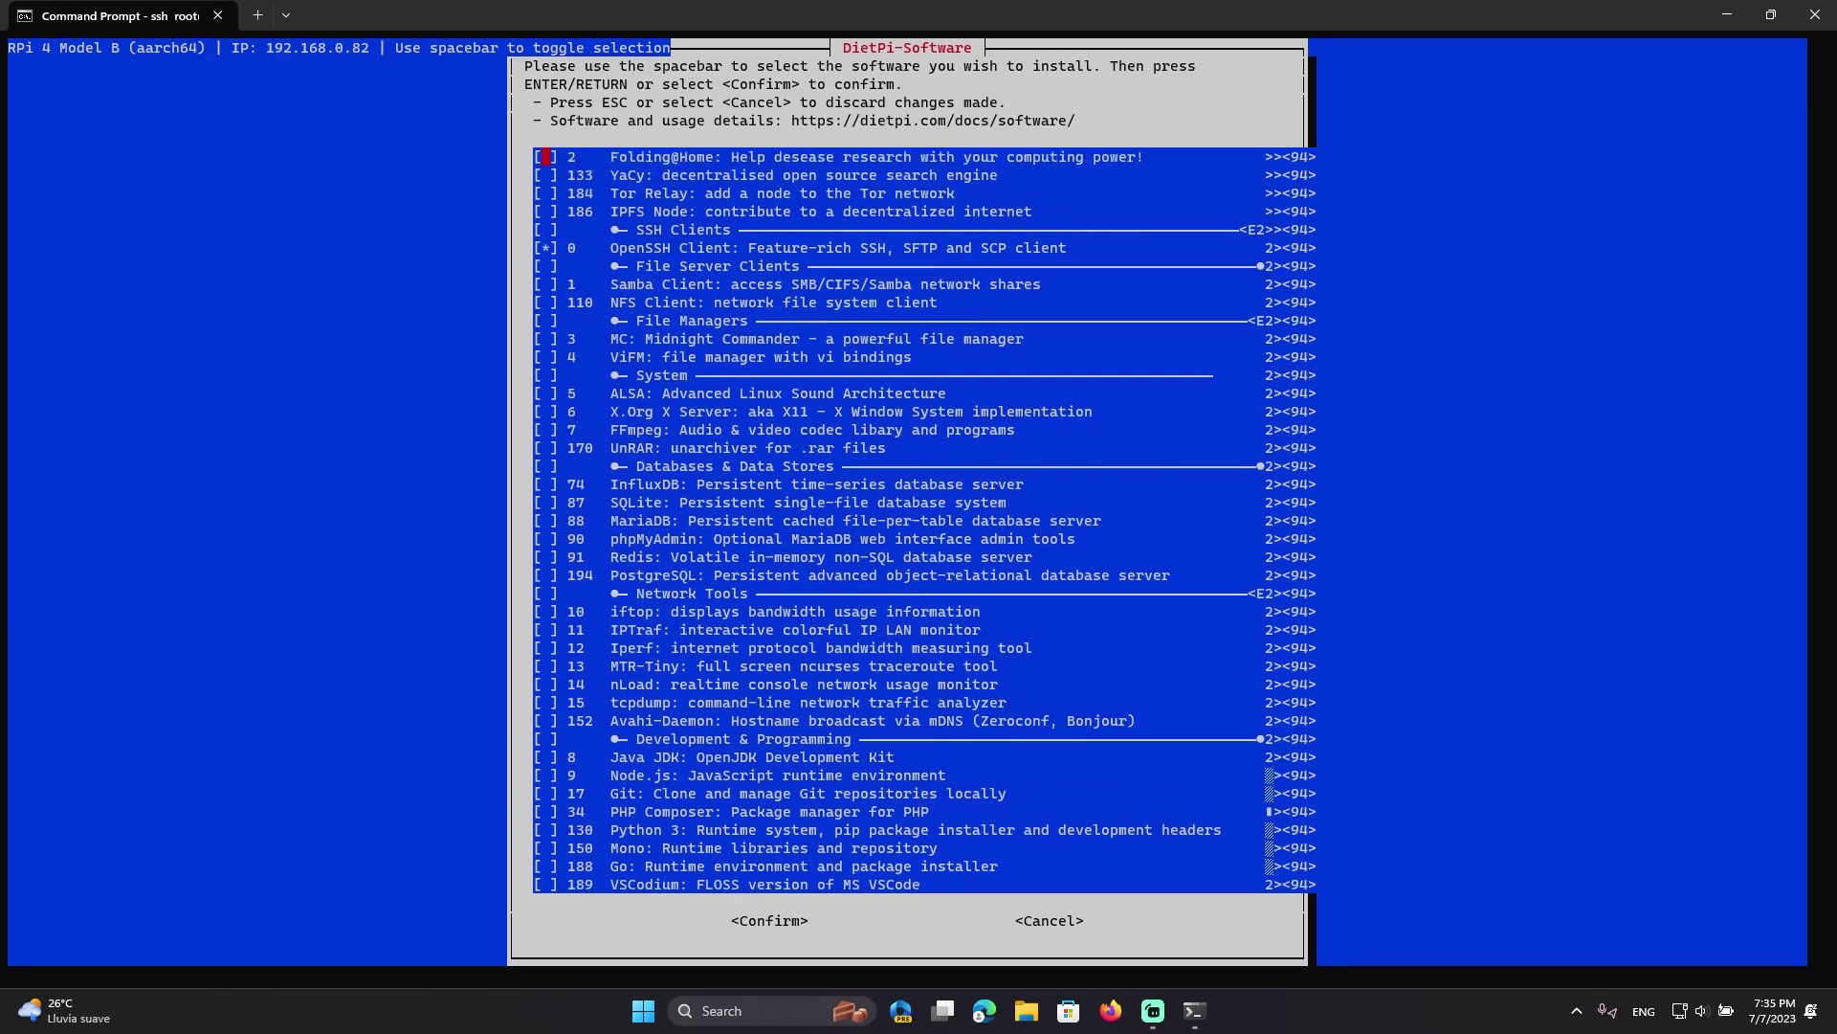
{"action": "key", "text": "Up"}
{"action": "key", "text": "Up"}
{"action": "key", "text": "Up"}
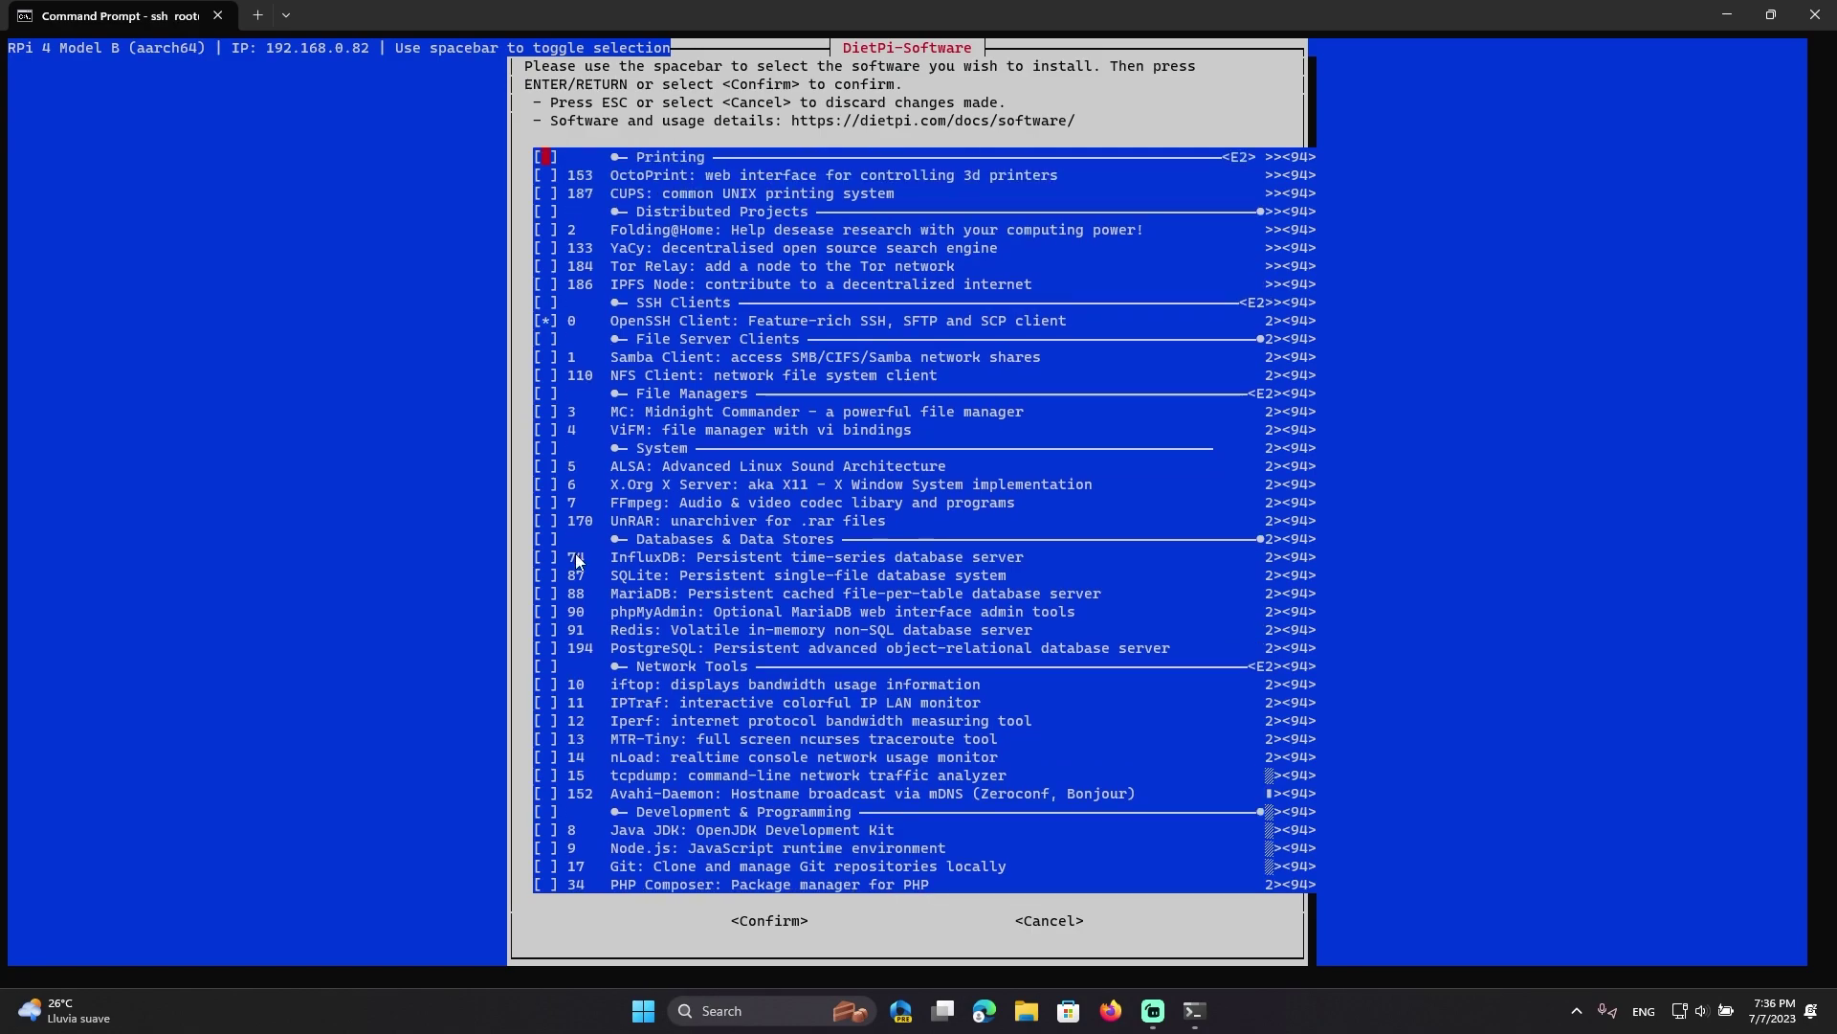
{"action": "key", "text": "Up"}
{"action": "key", "text": "Up"}
{"action": "key", "text": "Up"}
{"action": "key", "text": "Up"}
{"action": "key", "text": "Up"}
{"action": "key", "text": "Up"}
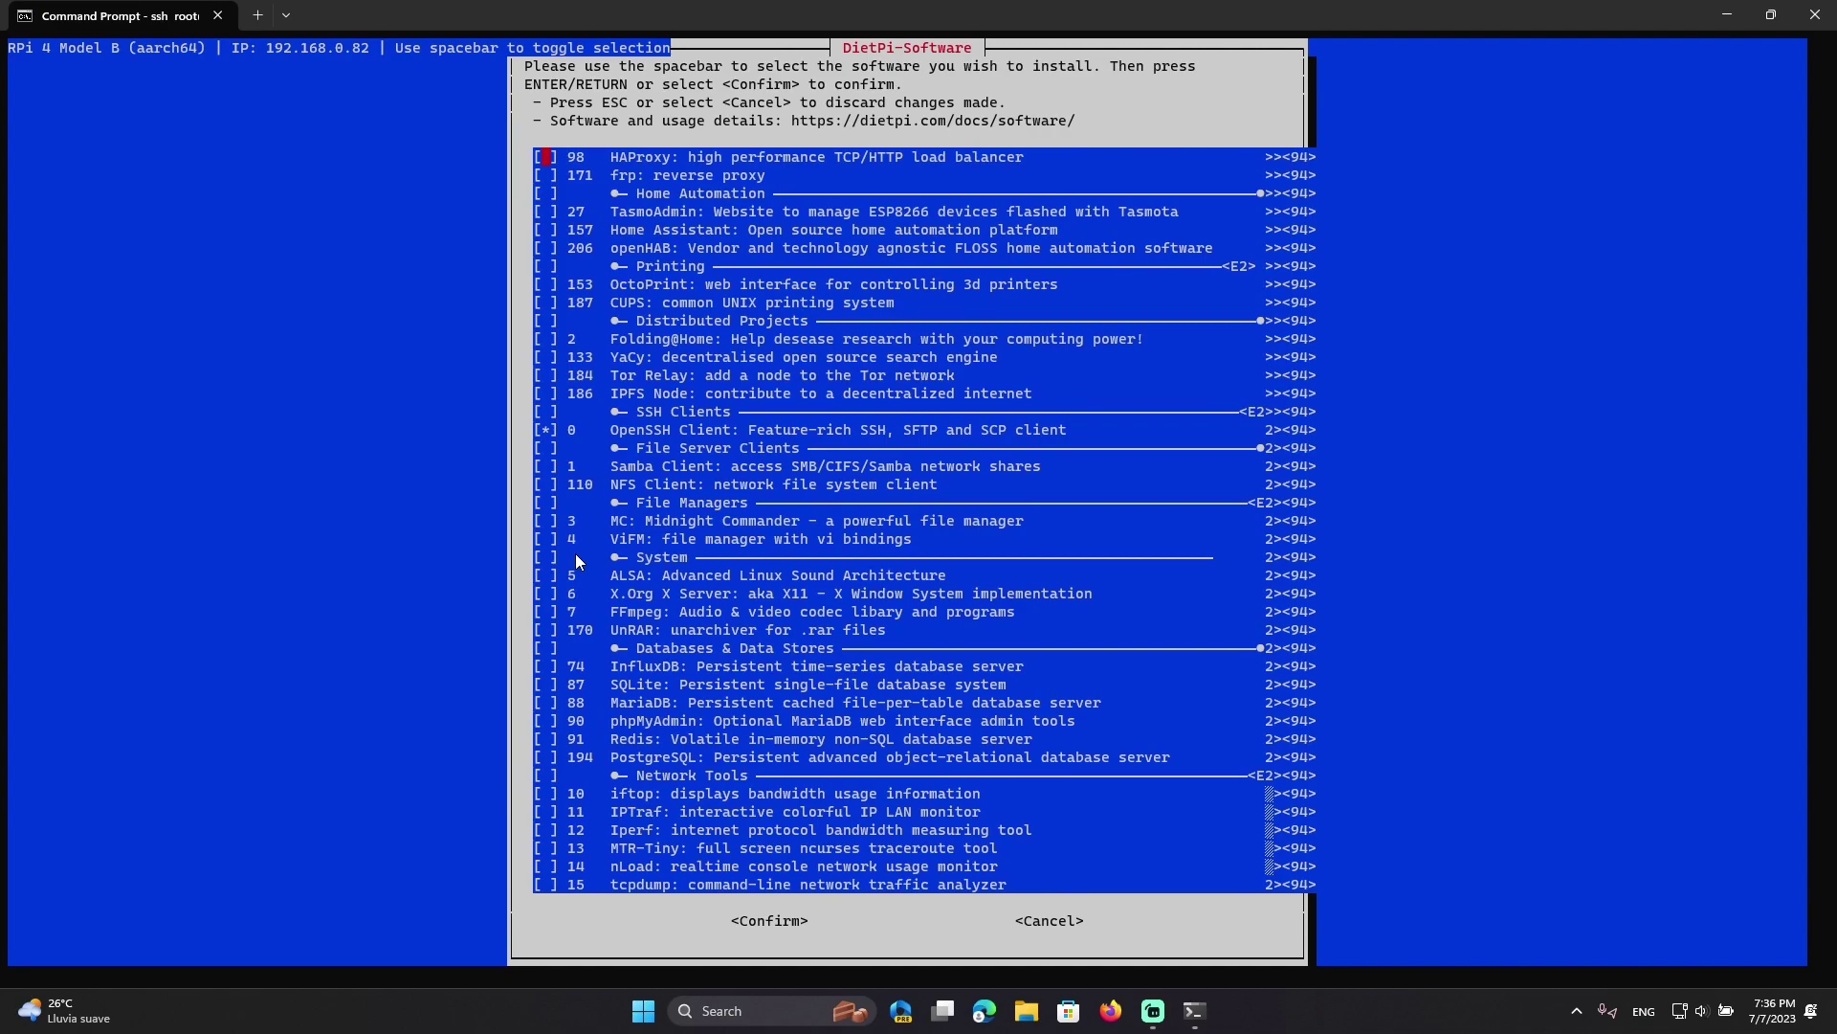
{"action": "key", "text": "Up"}
{"action": "key", "text": "Up"}
{"action": "key", "text": "Up"}
{"action": "key", "text": "Up"}
{"action": "key", "text": "Up"}
{"action": "key", "text": "Up"}
{"action": "key", "text": "Up"}
{"action": "key", "text": "Up"}
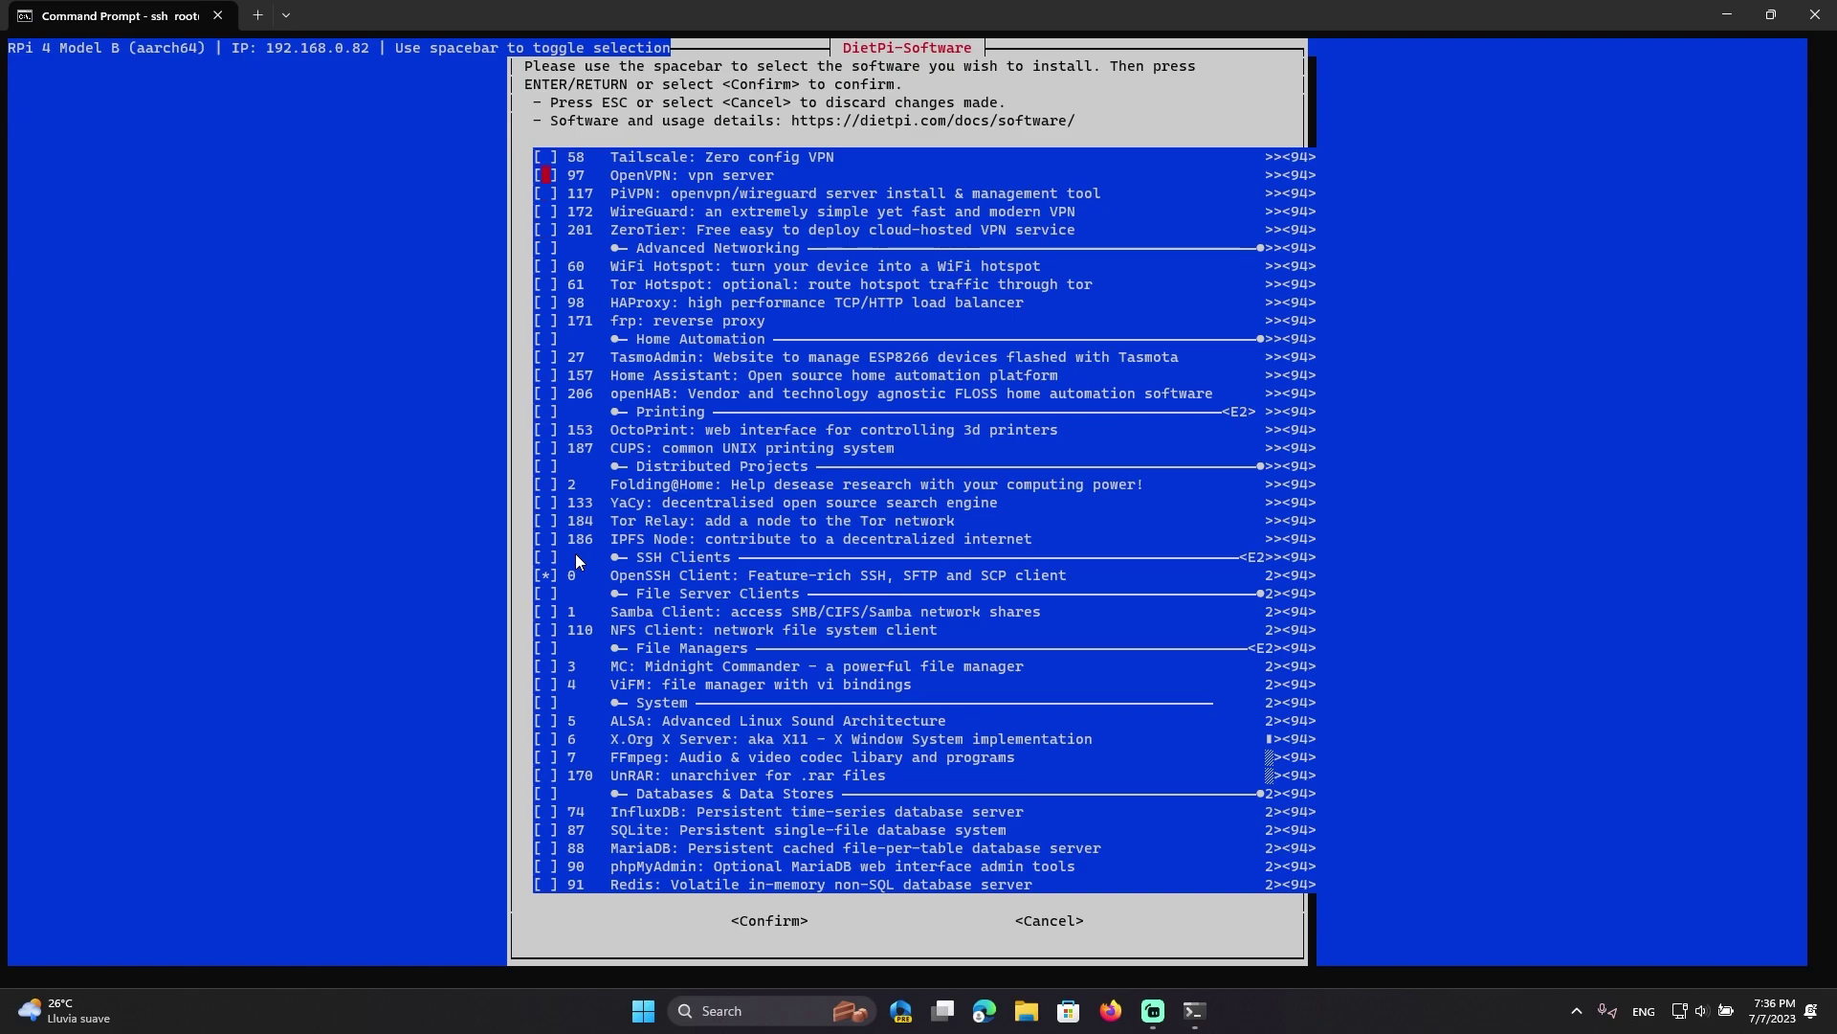
{"action": "key", "text": "Up"}
{"action": "key", "text": "Up"}
{"action": "key", "text": "Up"}
{"action": "key", "text": "Up"}
{"action": "key", "text": "Up"}
{"action": "key", "text": "Up"}
{"action": "key", "text": "Up"}
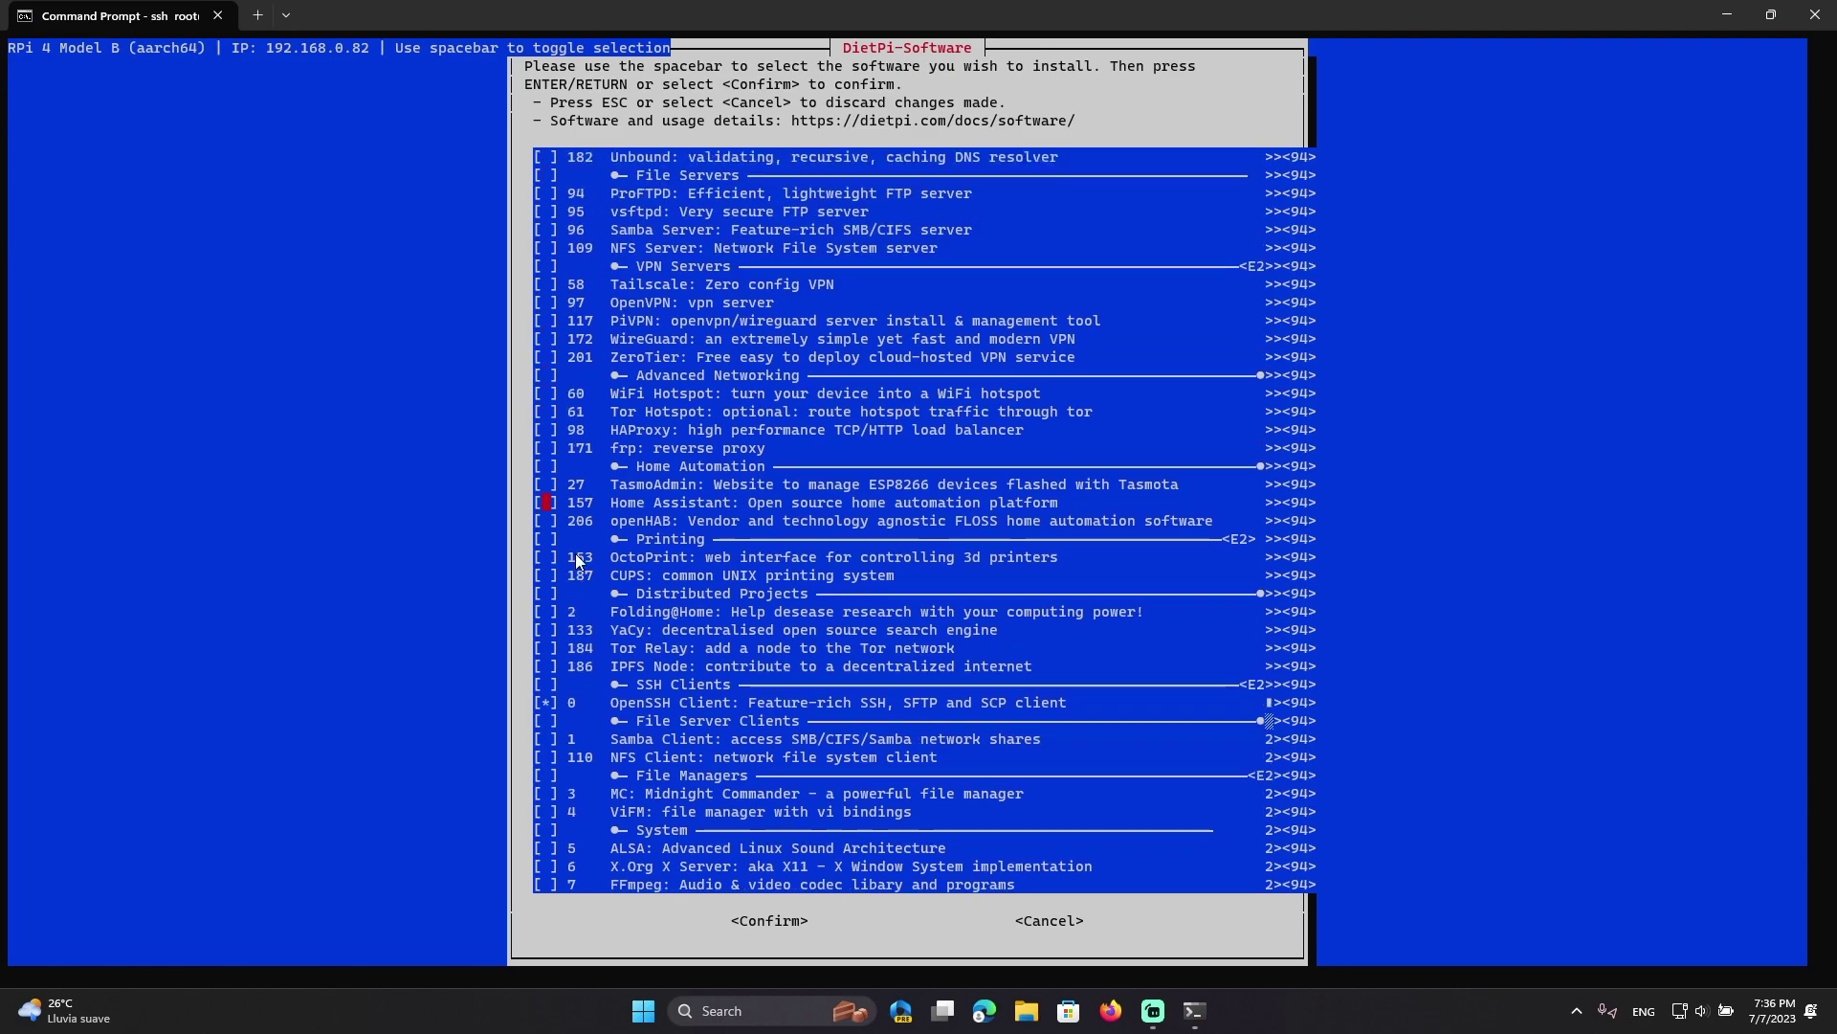
{"action": "key", "text": "Down"}
{"action": "key", "text": "Up"}
{"action": "key", "text": "Down"}
{"action": "key", "text": "Up"}
{"action": "key", "text": "Up"}
{"action": "key", "text": "Up"}
{"action": "key", "text": "Up"}
{"action": "key", "text": "Up"}
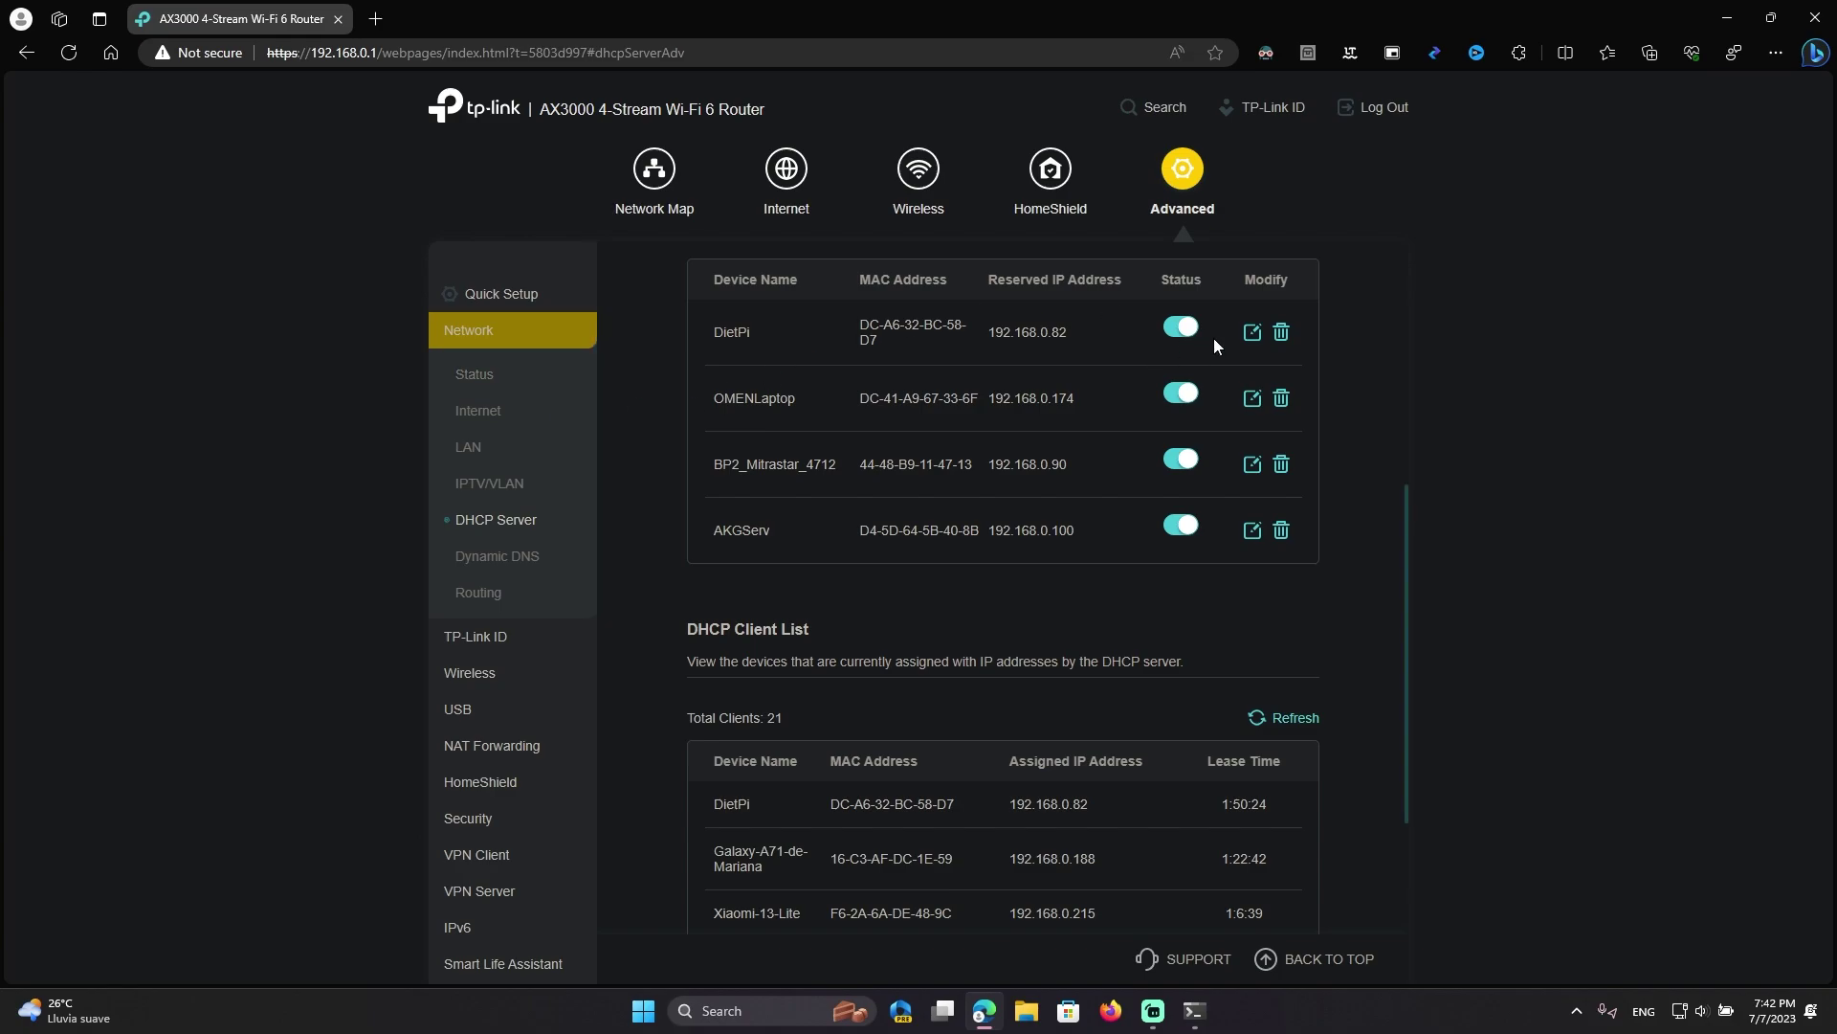
View the connected clients on the router's Network Map
{"action": "left_click", "coordinate": [505, 385]}
{"action": "left_click", "coordinate": [794, 201]}
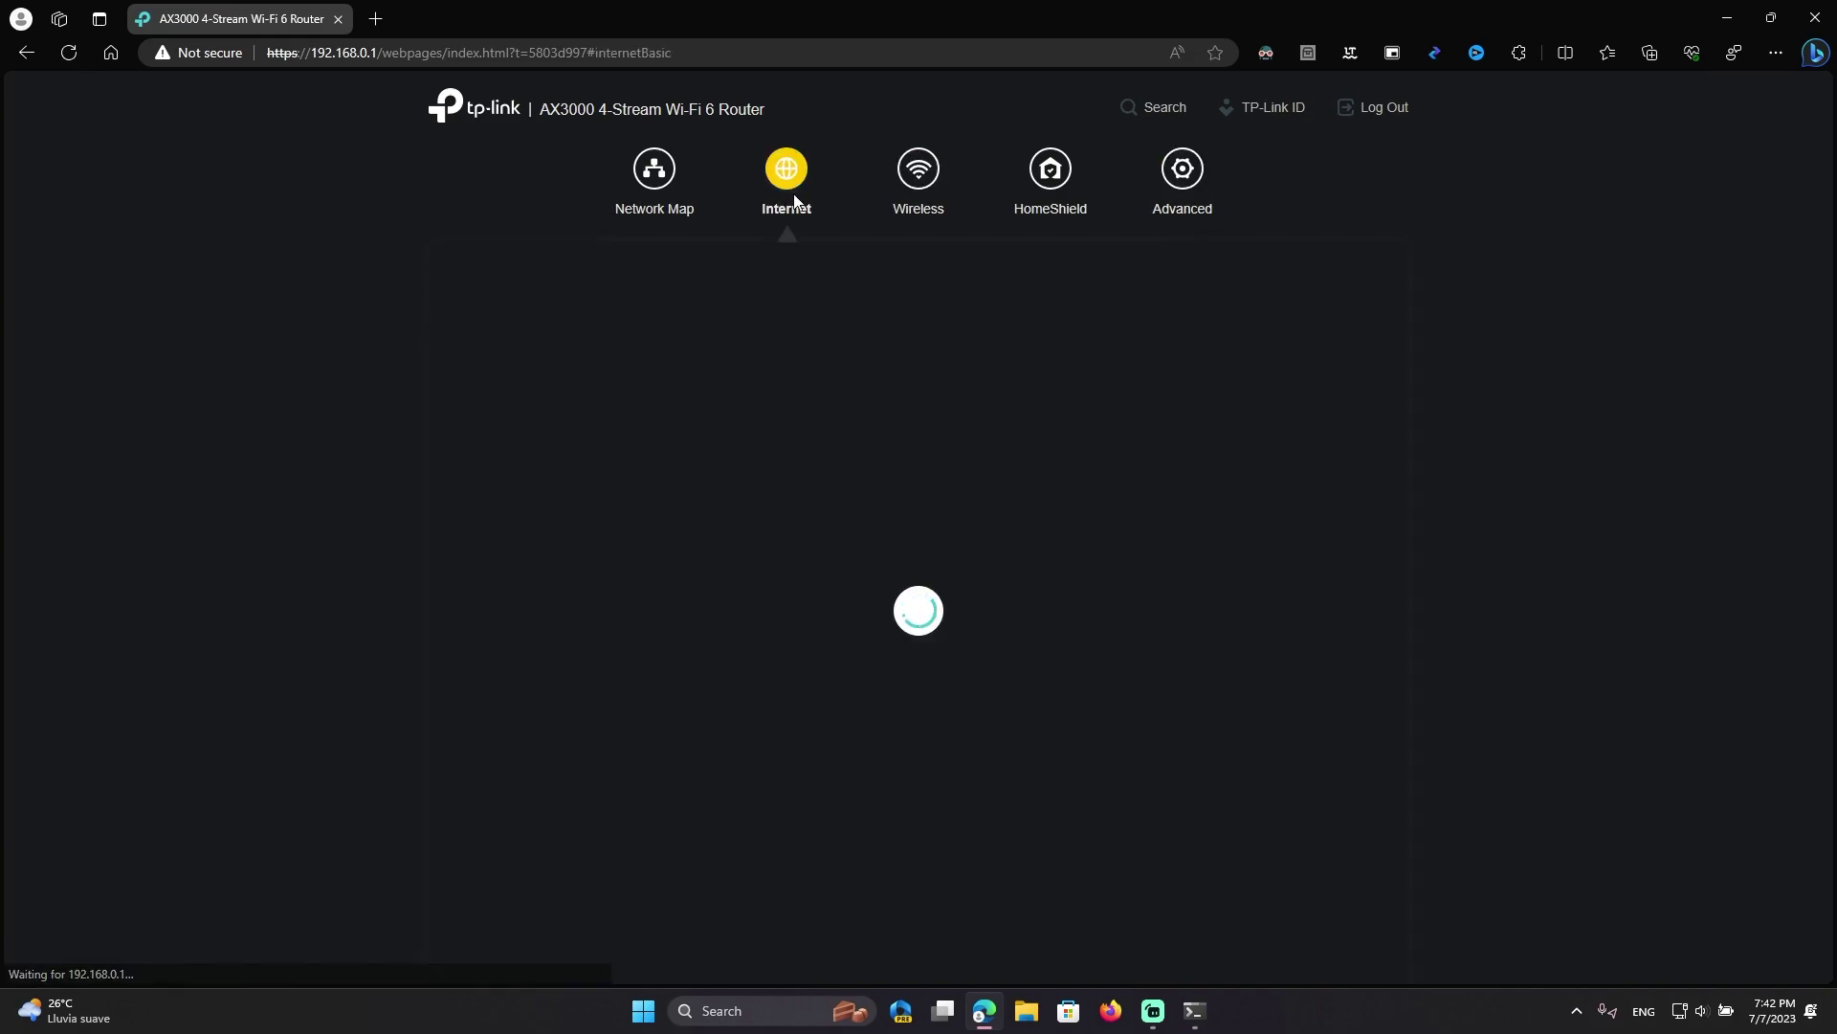
{"action": "left_click", "coordinate": [655, 171]}
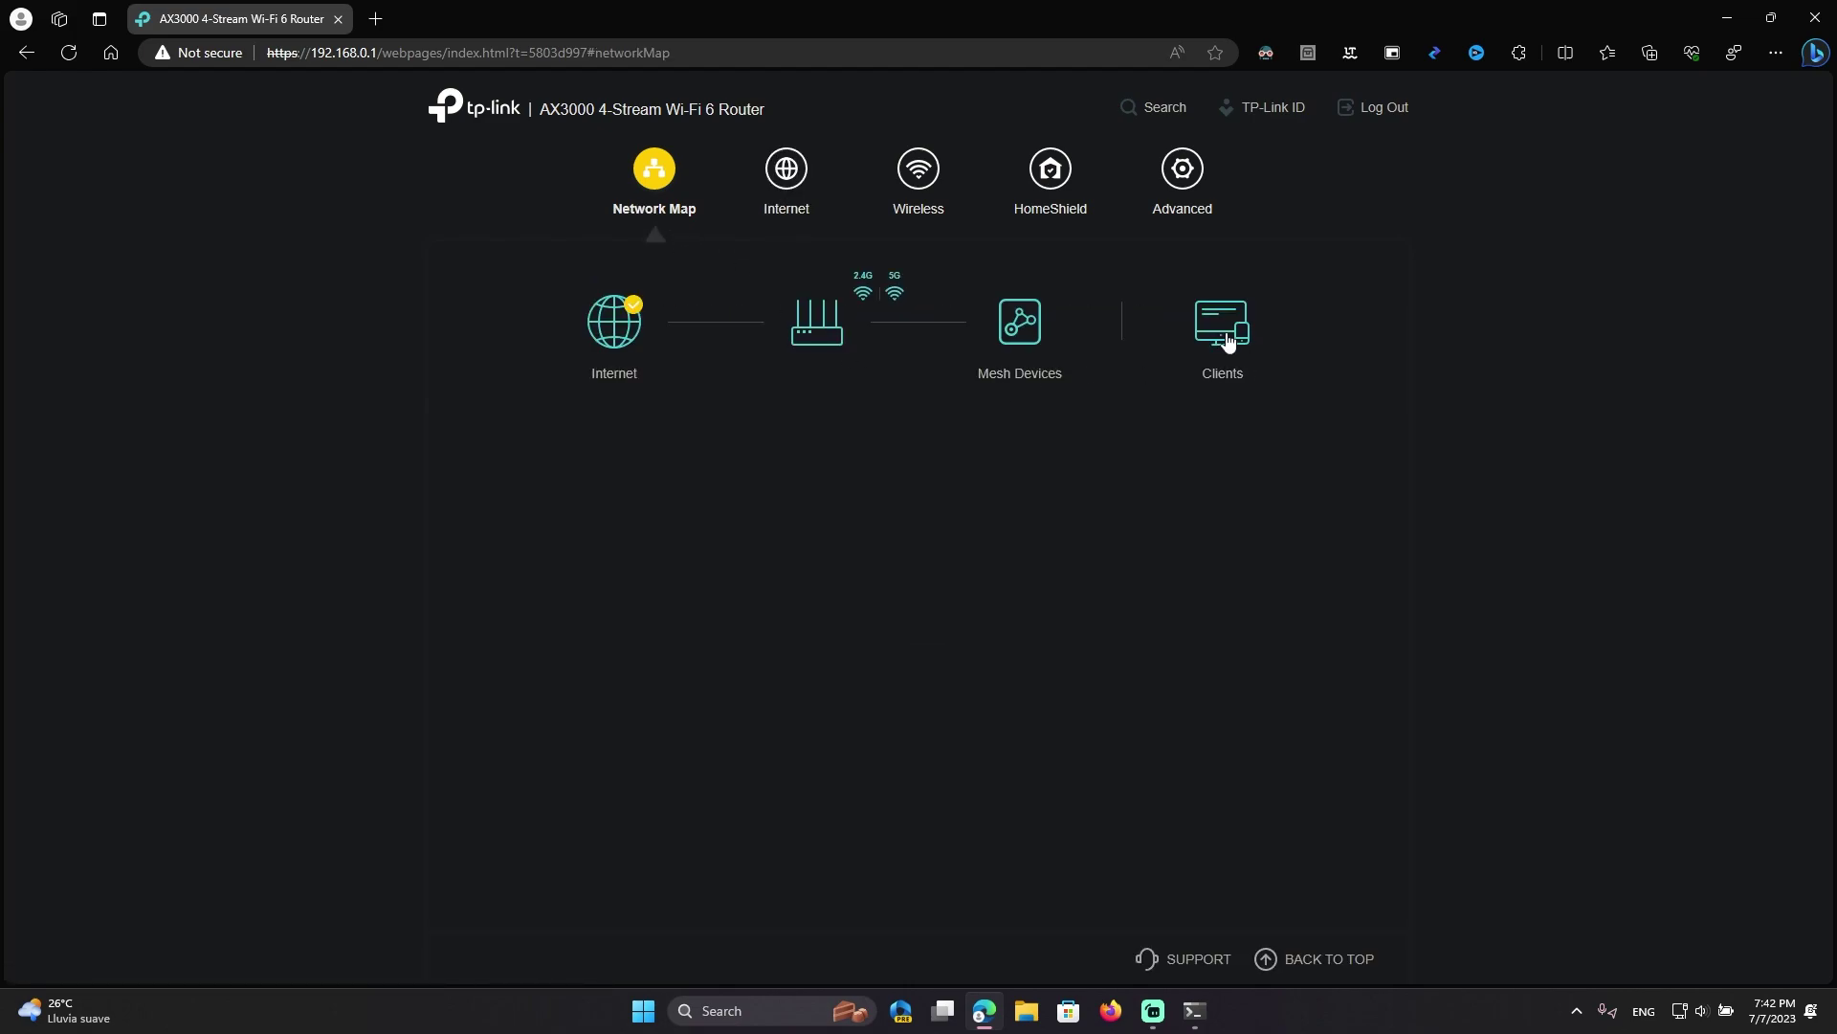
{"action": "left_click", "coordinate": [1225, 331]}
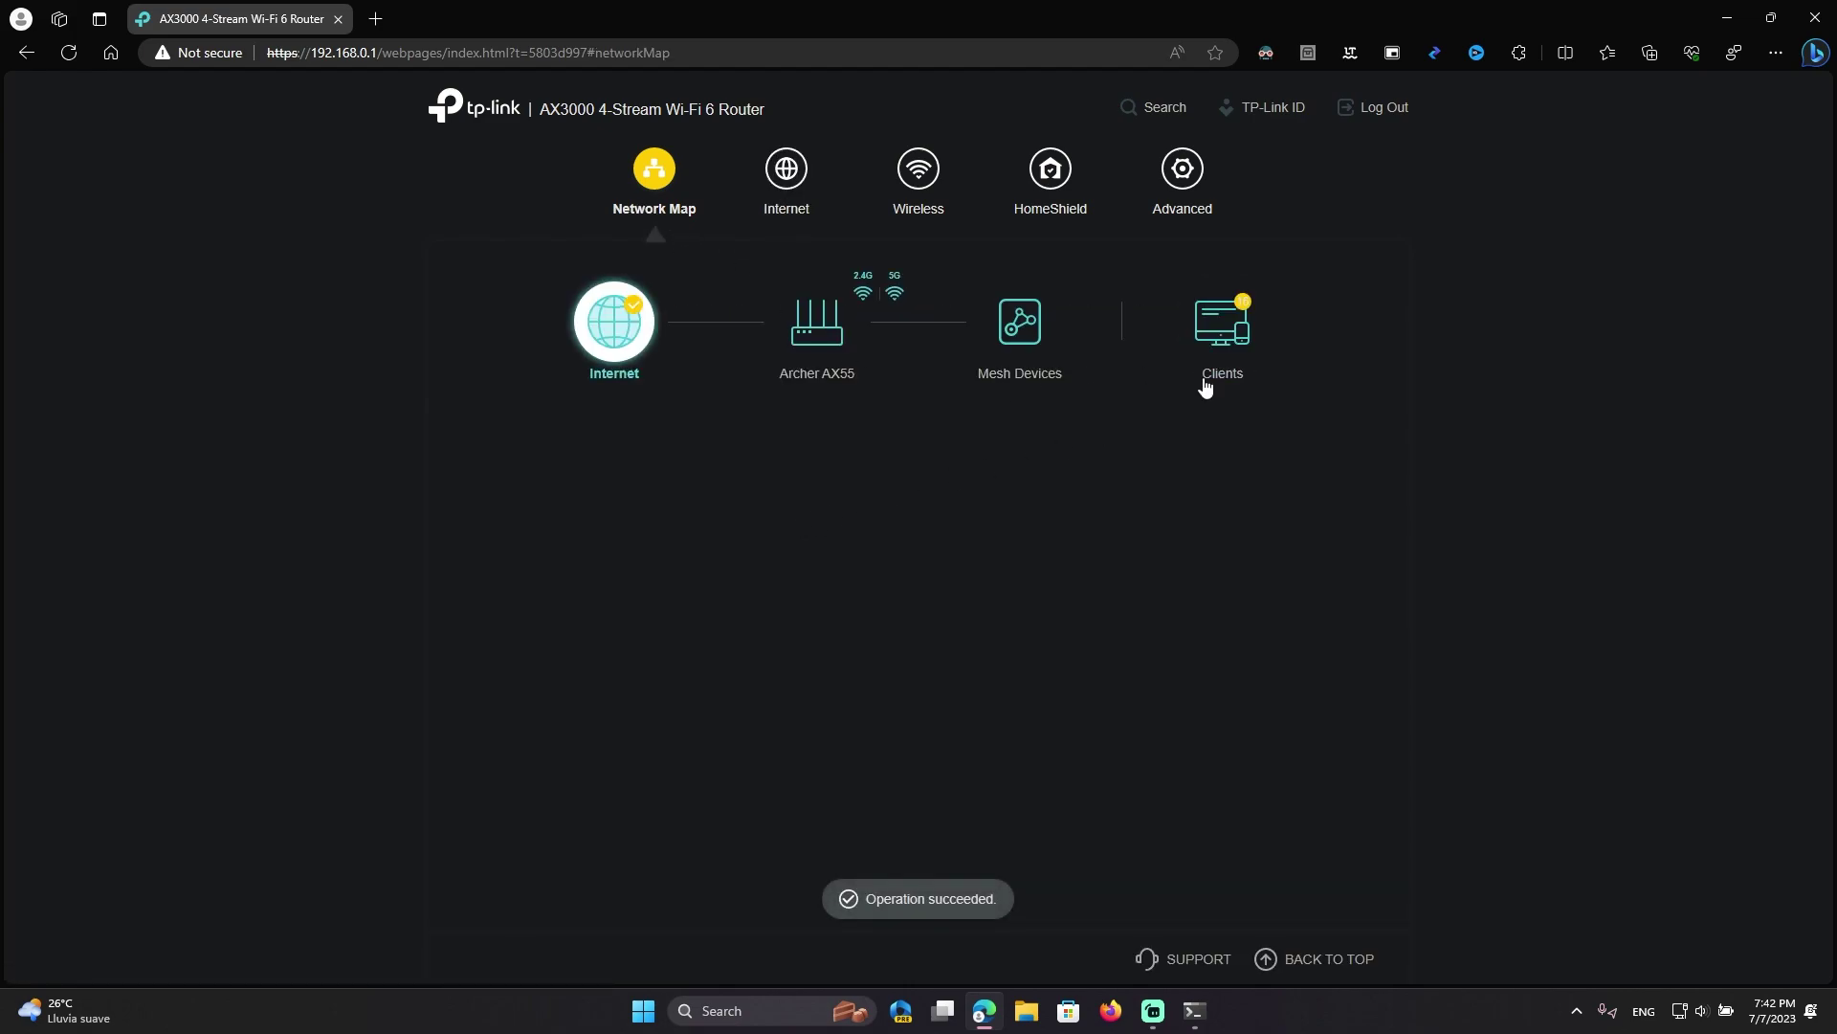
{"action": "left_click", "coordinate": [1213, 375]}
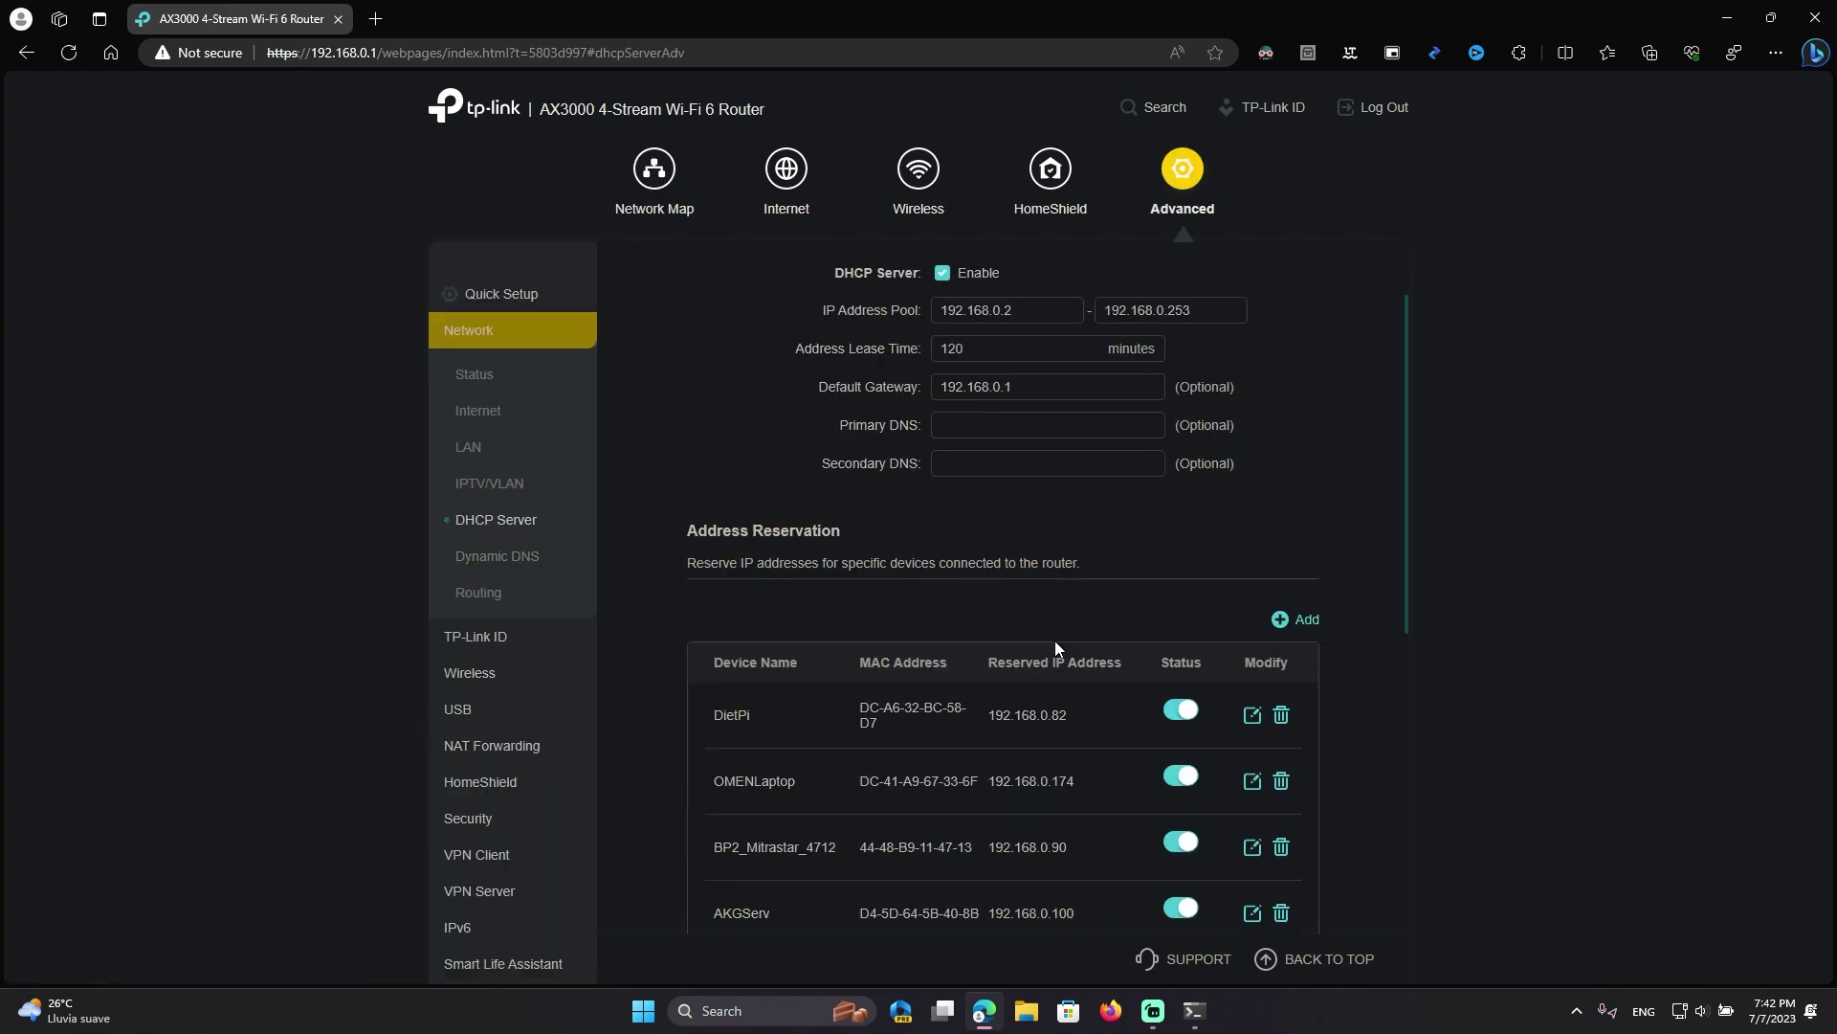
{"action": "scroll", "coordinate": [1055, 641], "scroll_direction": "down", "scroll_amount": 2}
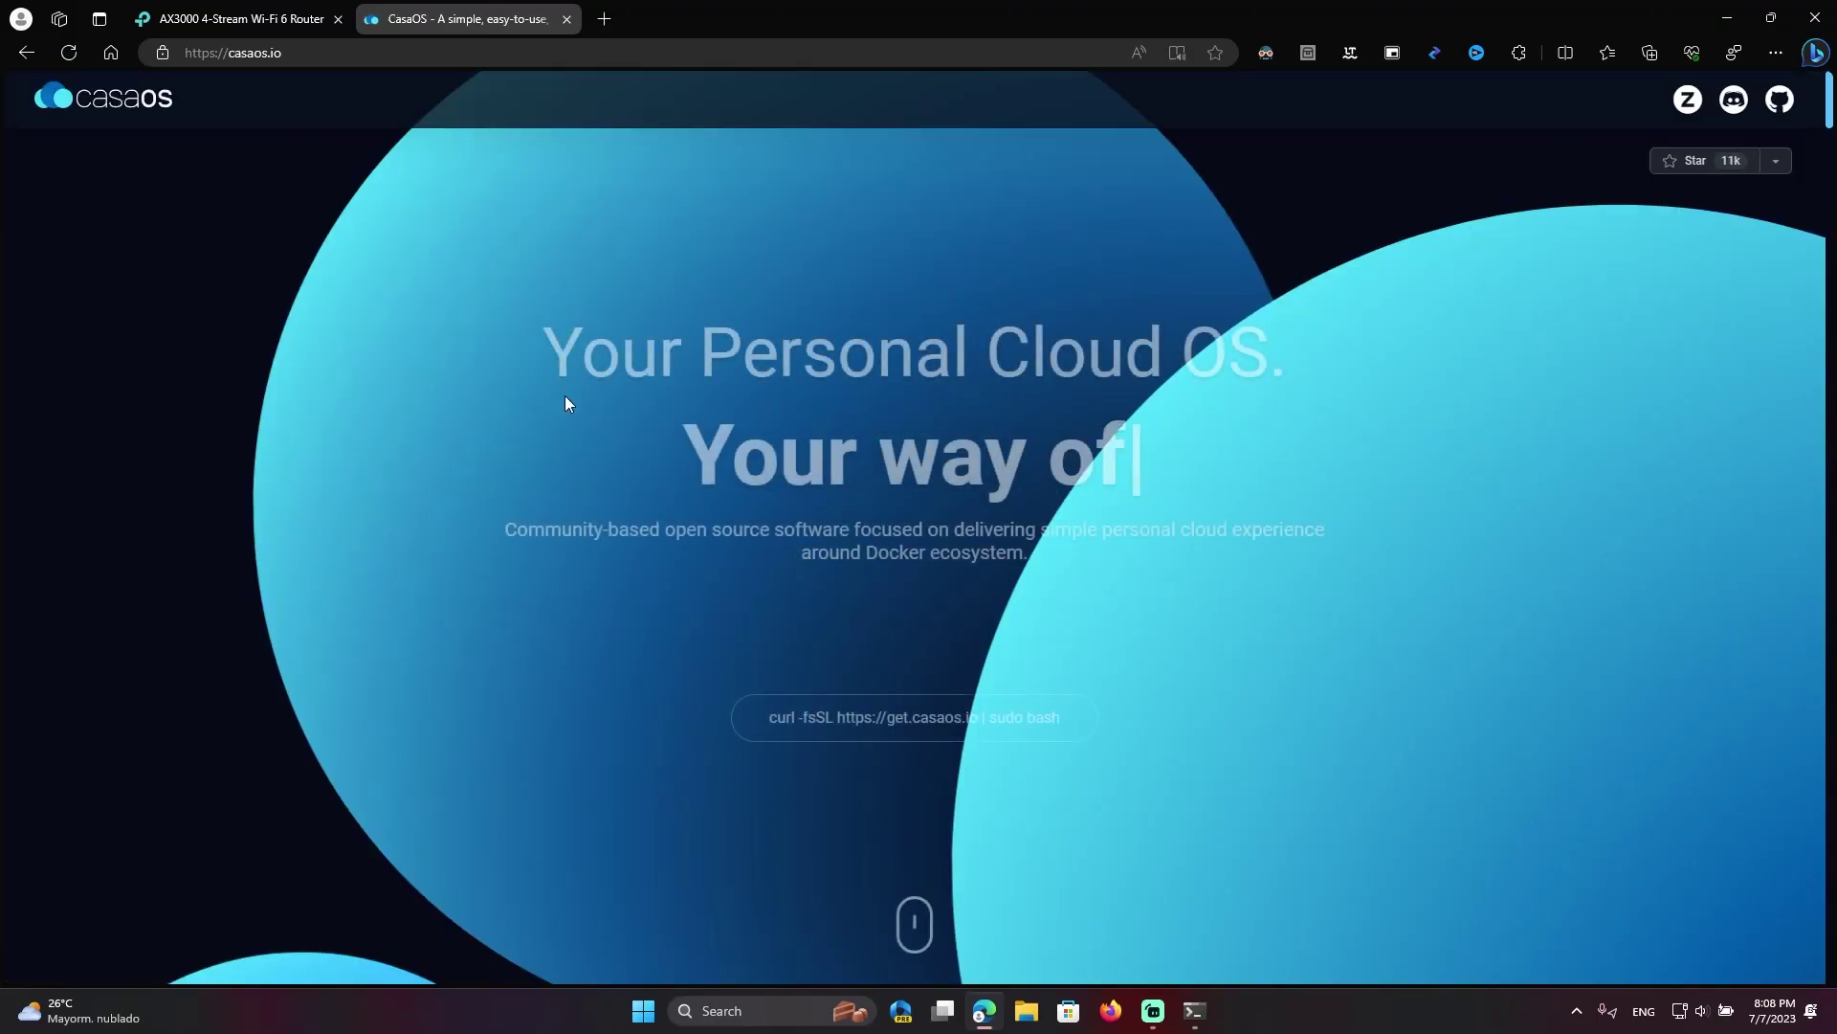
Copy the CasaOS curl install command from casaos.io and close that tab
{"action": "left_click", "coordinate": [903, 719]}
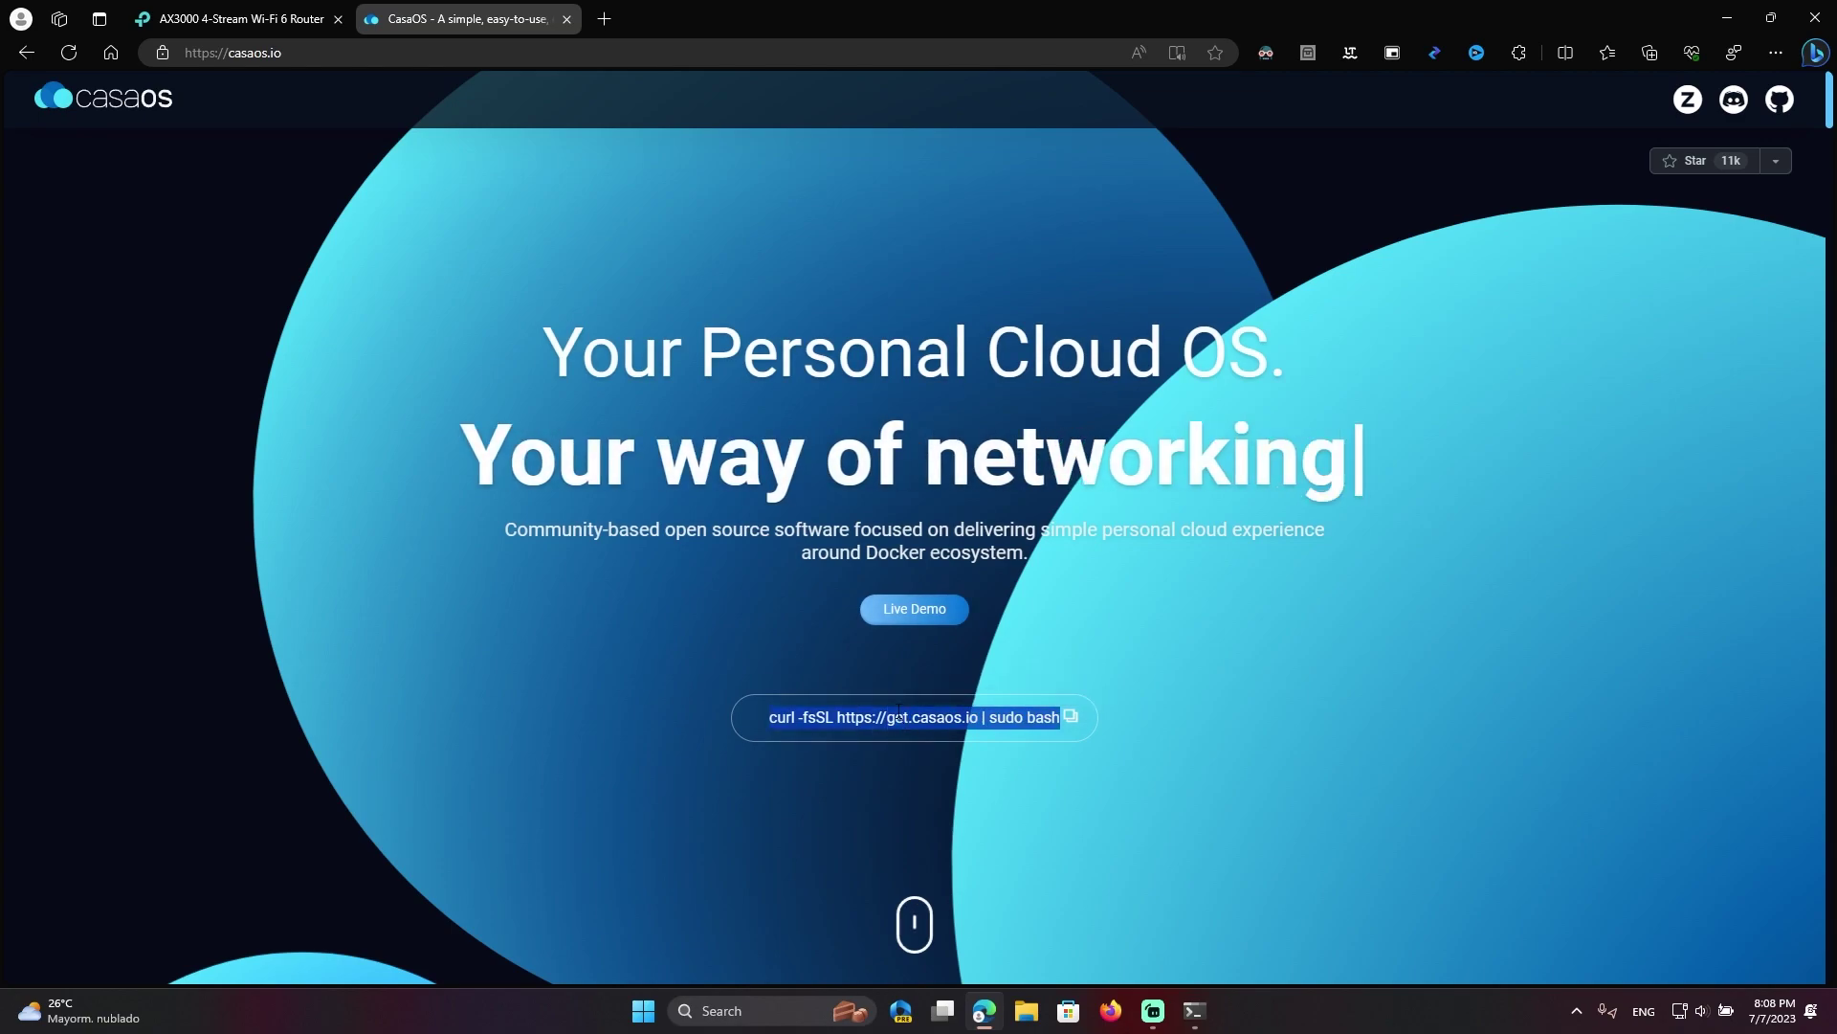
{"action": "left_click", "coordinate": [1072, 717]}
{"action": "middle_click", "coordinate": [459, 18]}
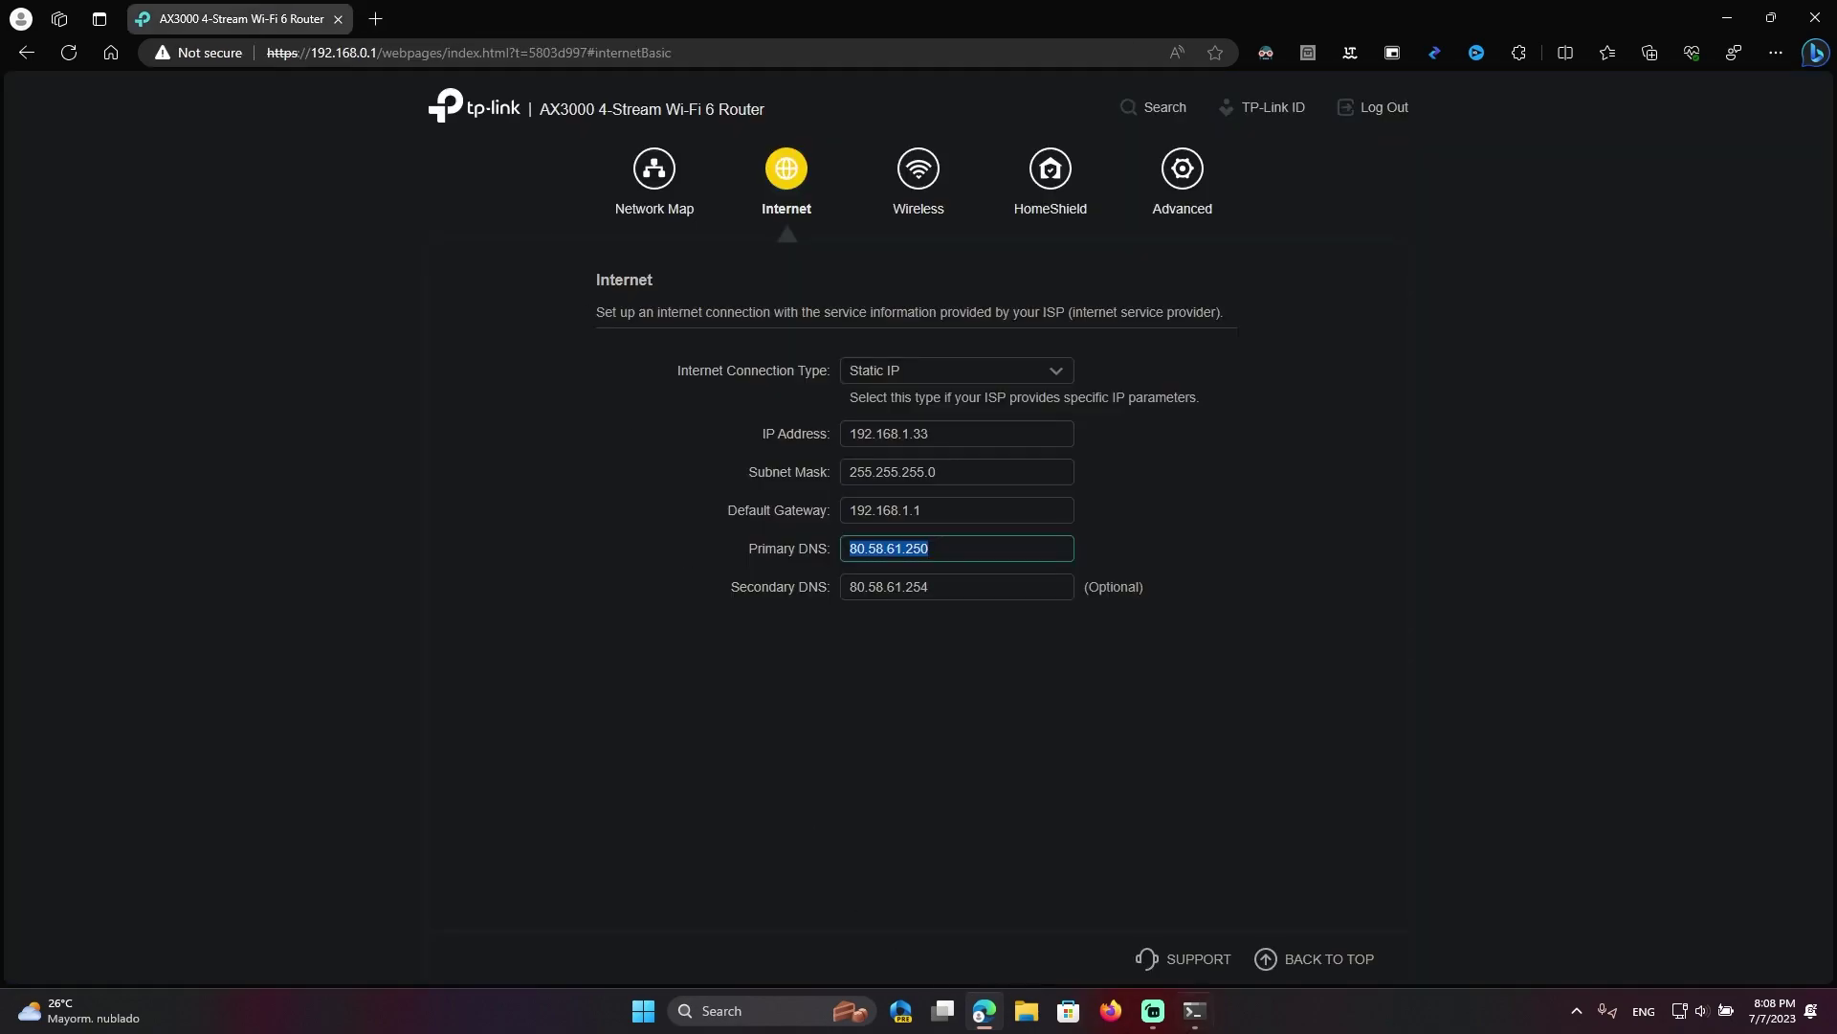
{"action": "key", "text": "alt+Tab"}
{"action": "key", "text": "ctrl+v"}
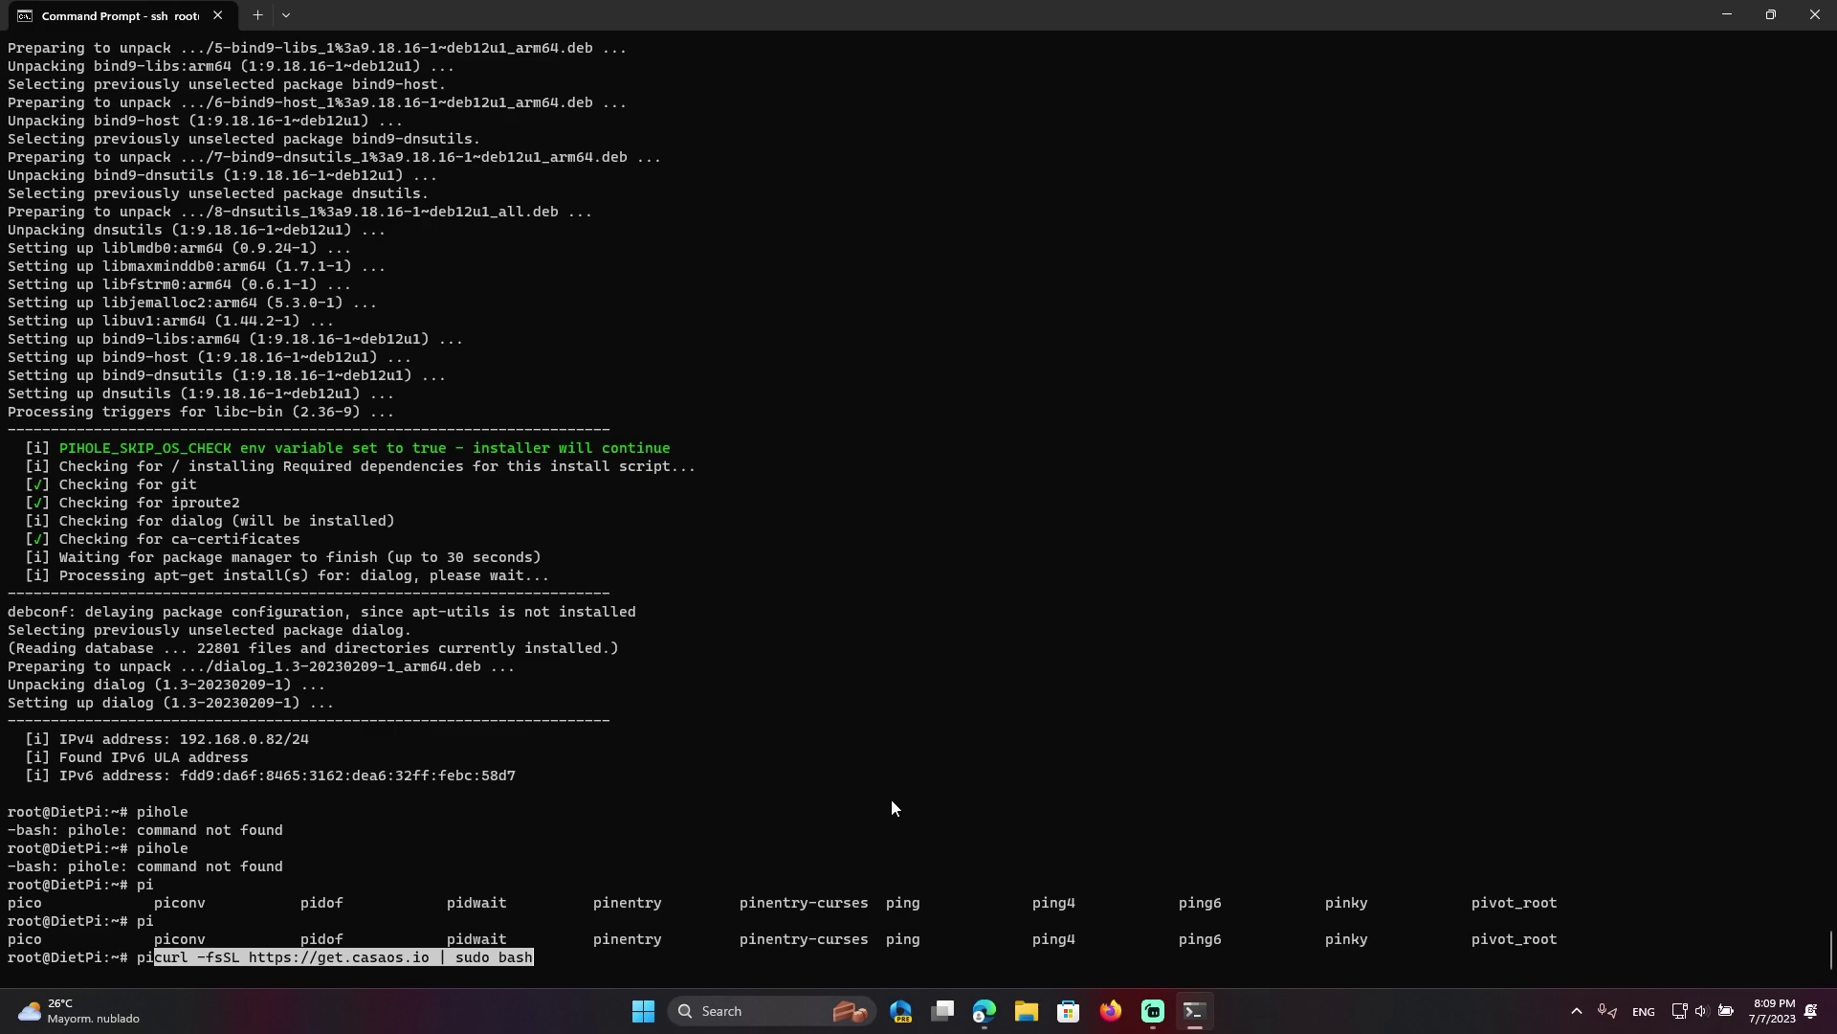
{"action": "key", "text": "Left"}
{"action": "key", "text": "Left"}
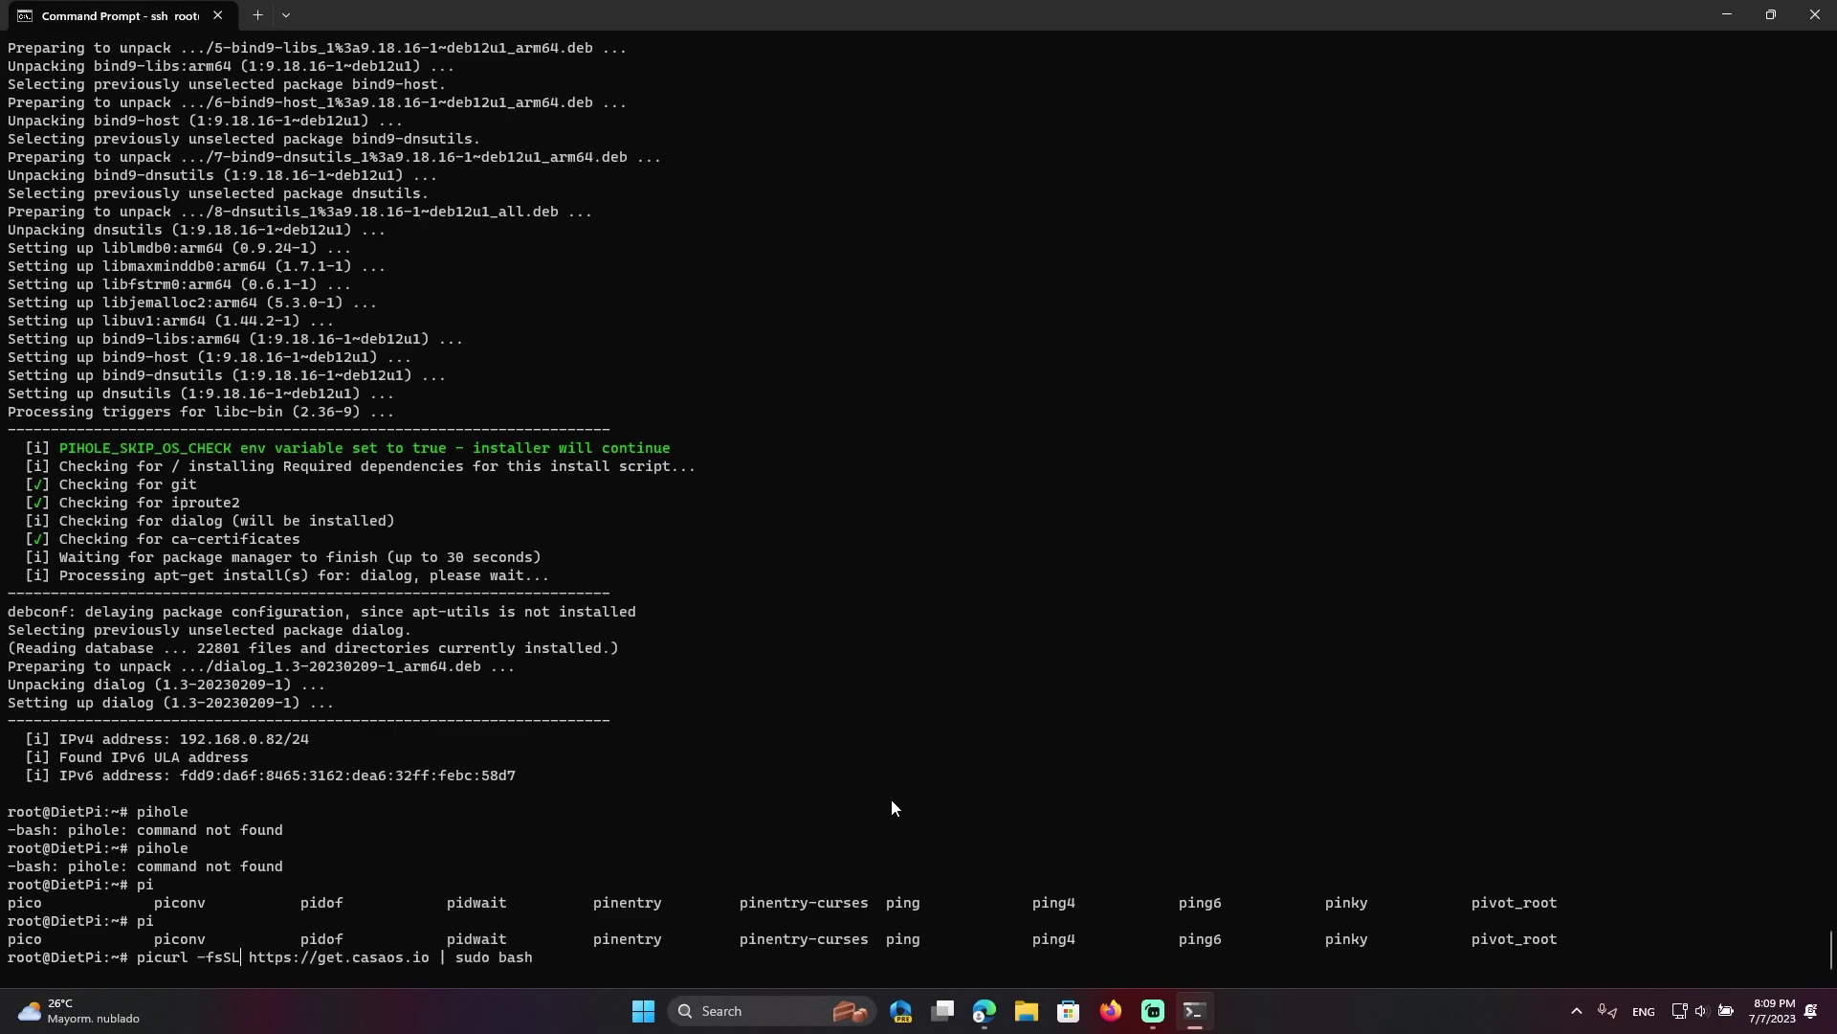
{"action": "key", "text": "Delete"}
{"action": "key", "text": "BackSpace"}
{"action": "key", "text": "Return"}
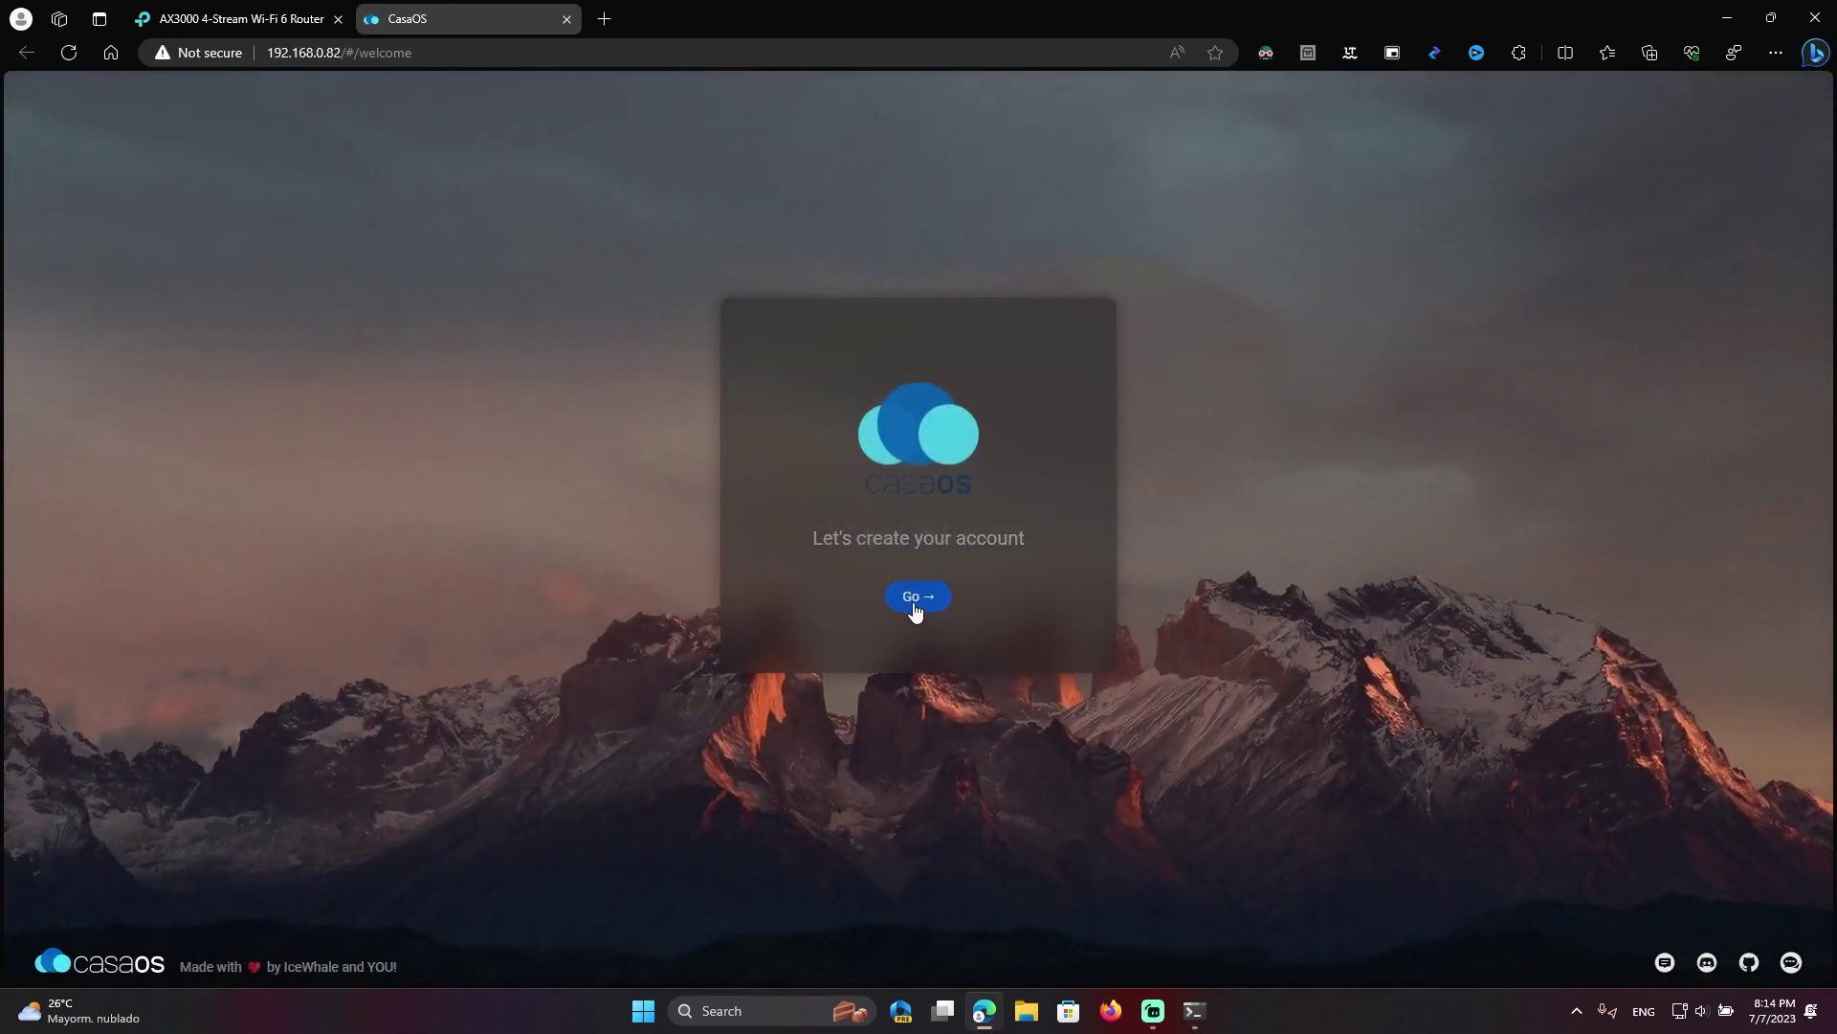
Create the CasaOS account with a username and password, then decline the blog news feed
{"action": "left_click", "coordinate": [915, 600]}
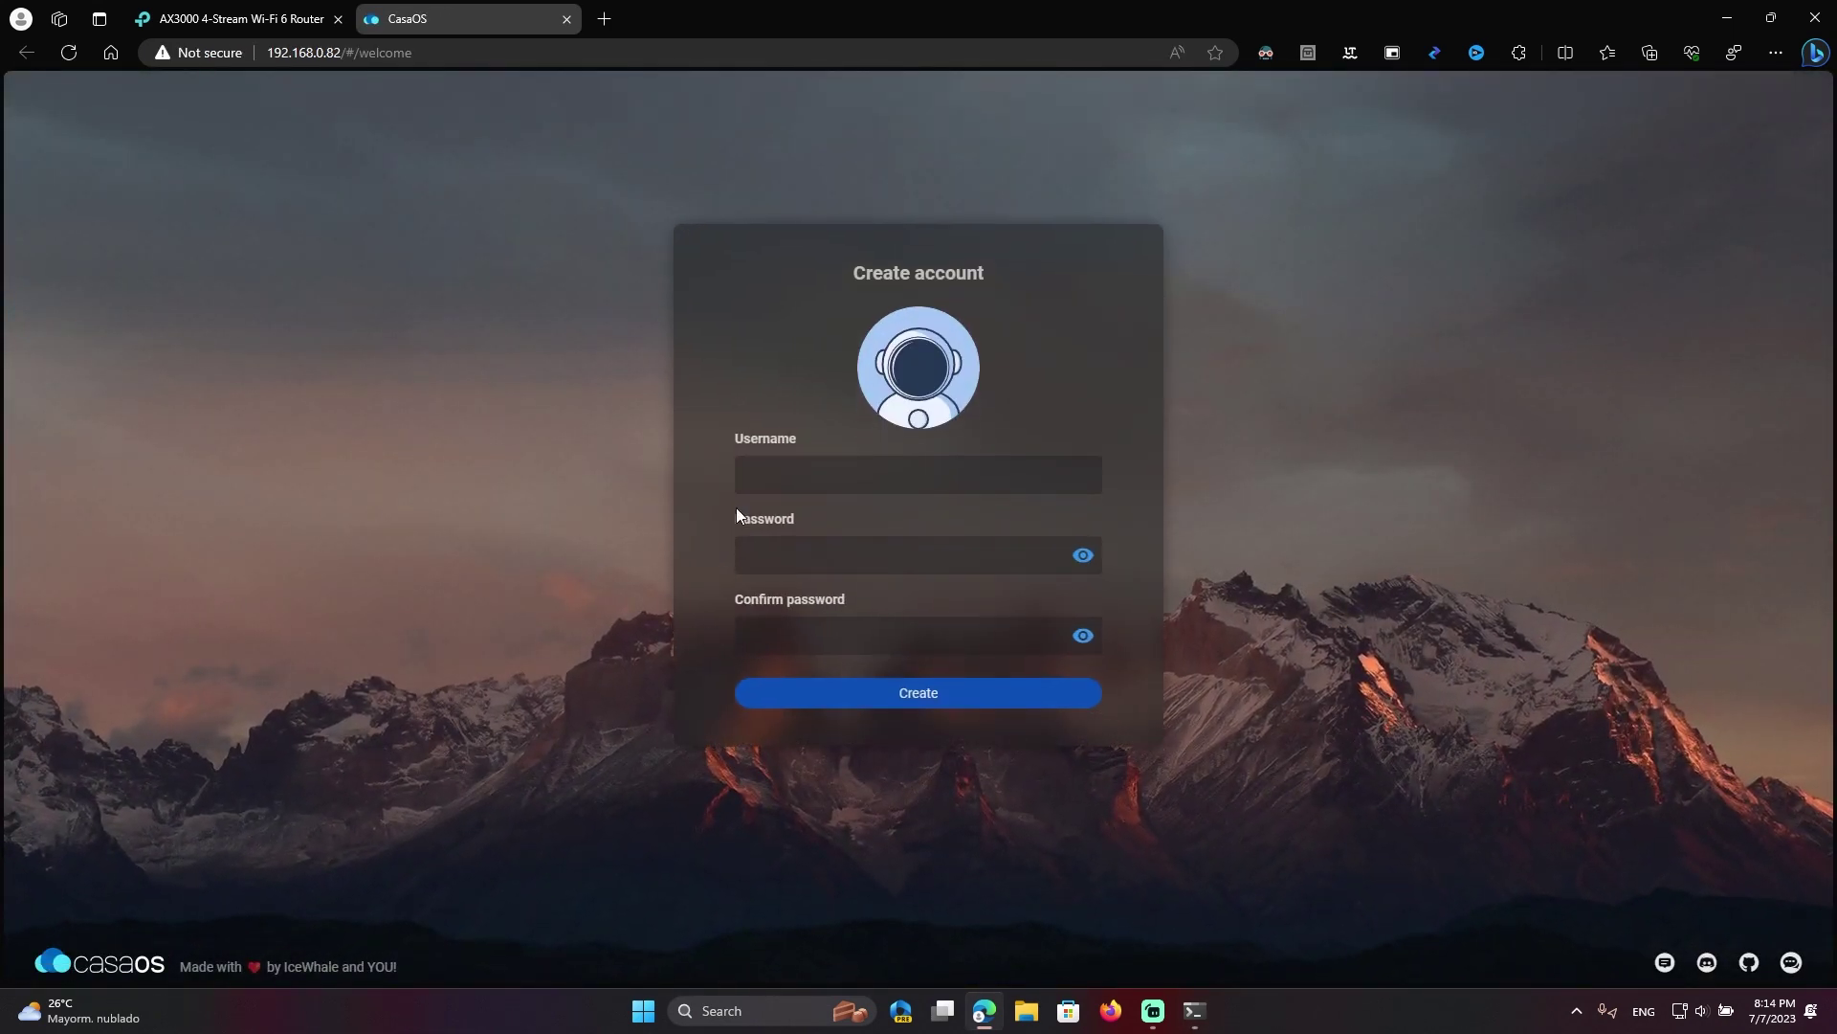
{"action": "left_click", "coordinate": [812, 471]}
{"action": "key", "text": "Return"}
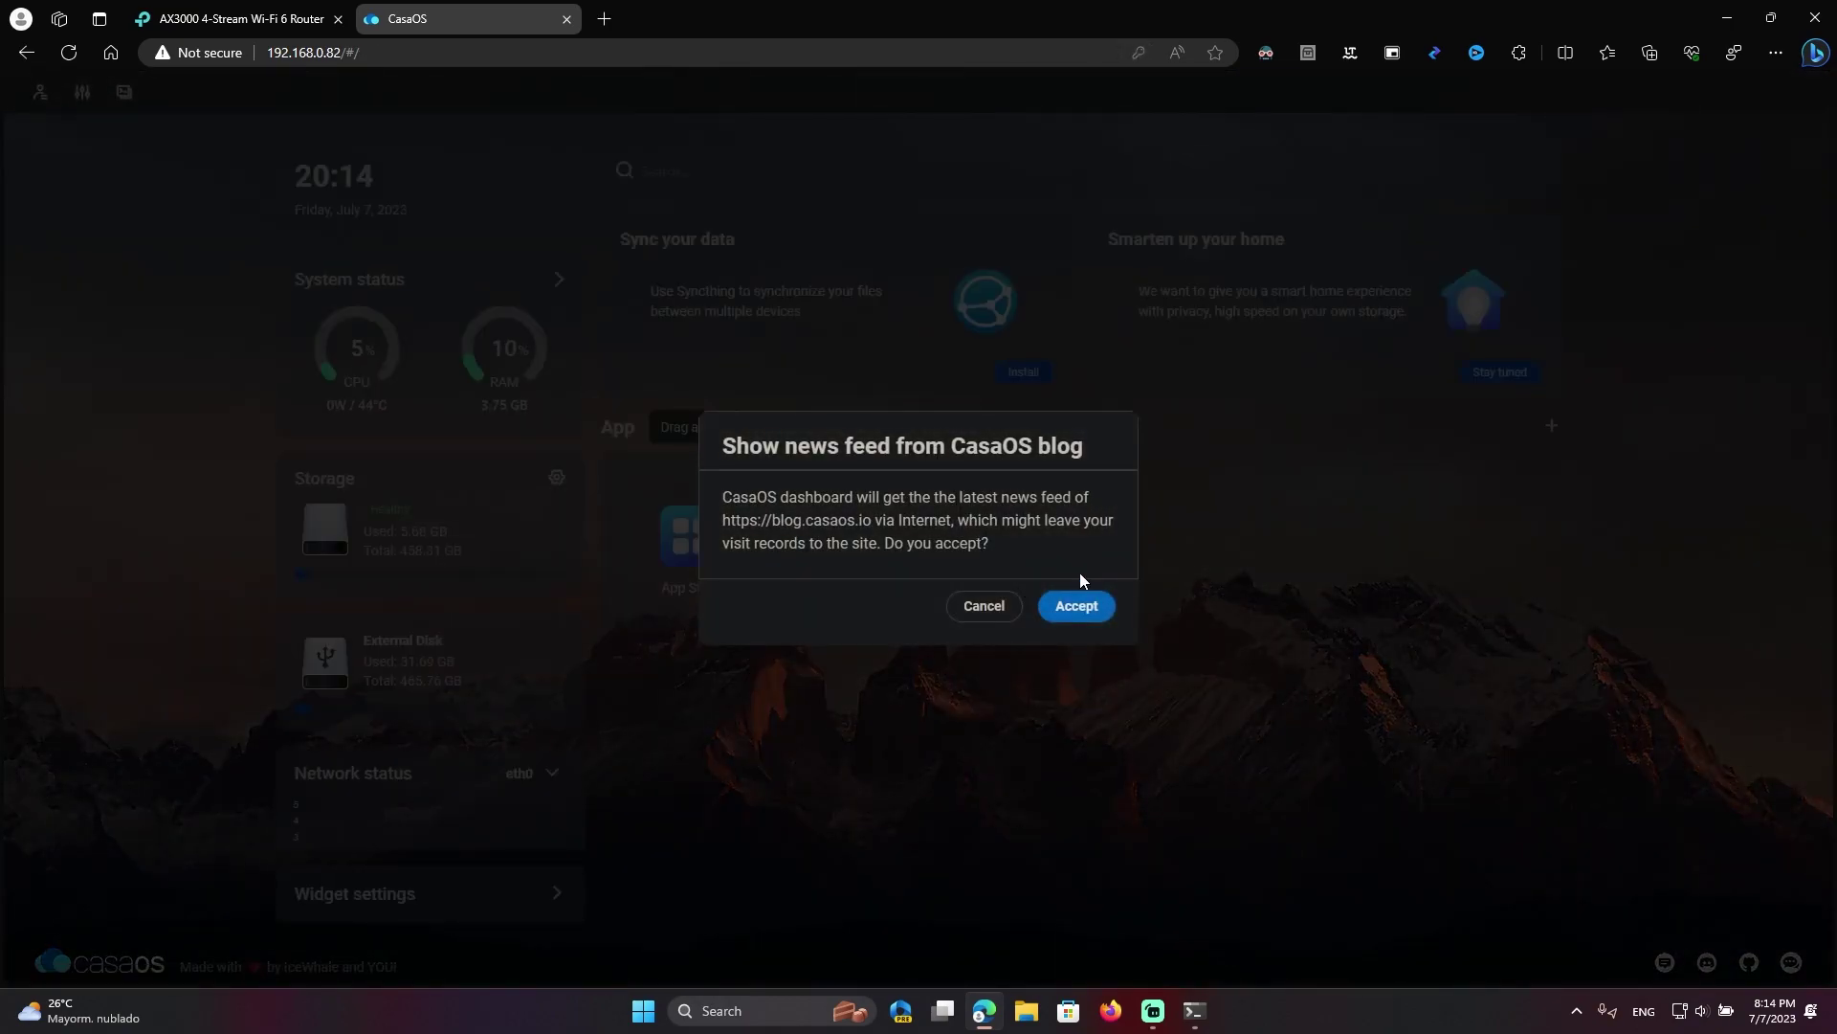
{"action": "left_click", "coordinate": [966, 611]}
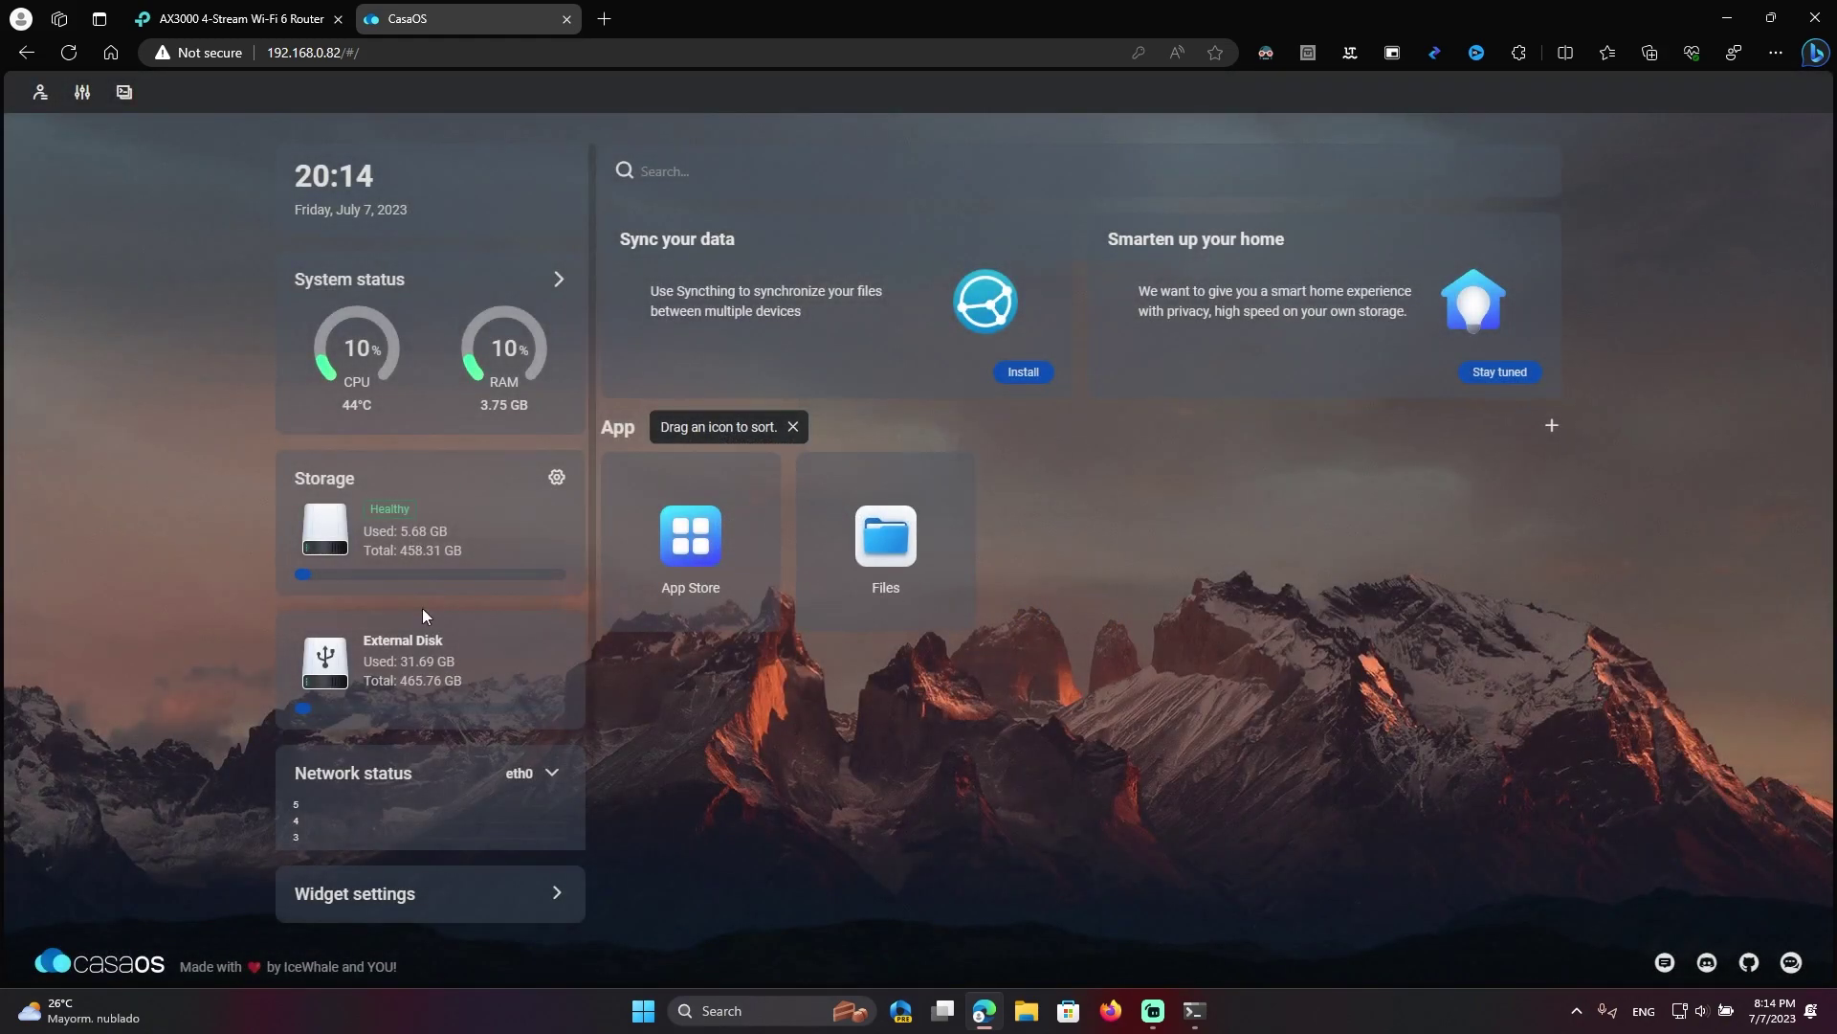
{"action": "scroll", "coordinate": [439, 598], "scroll_direction": "down", "scroll_amount": 1}
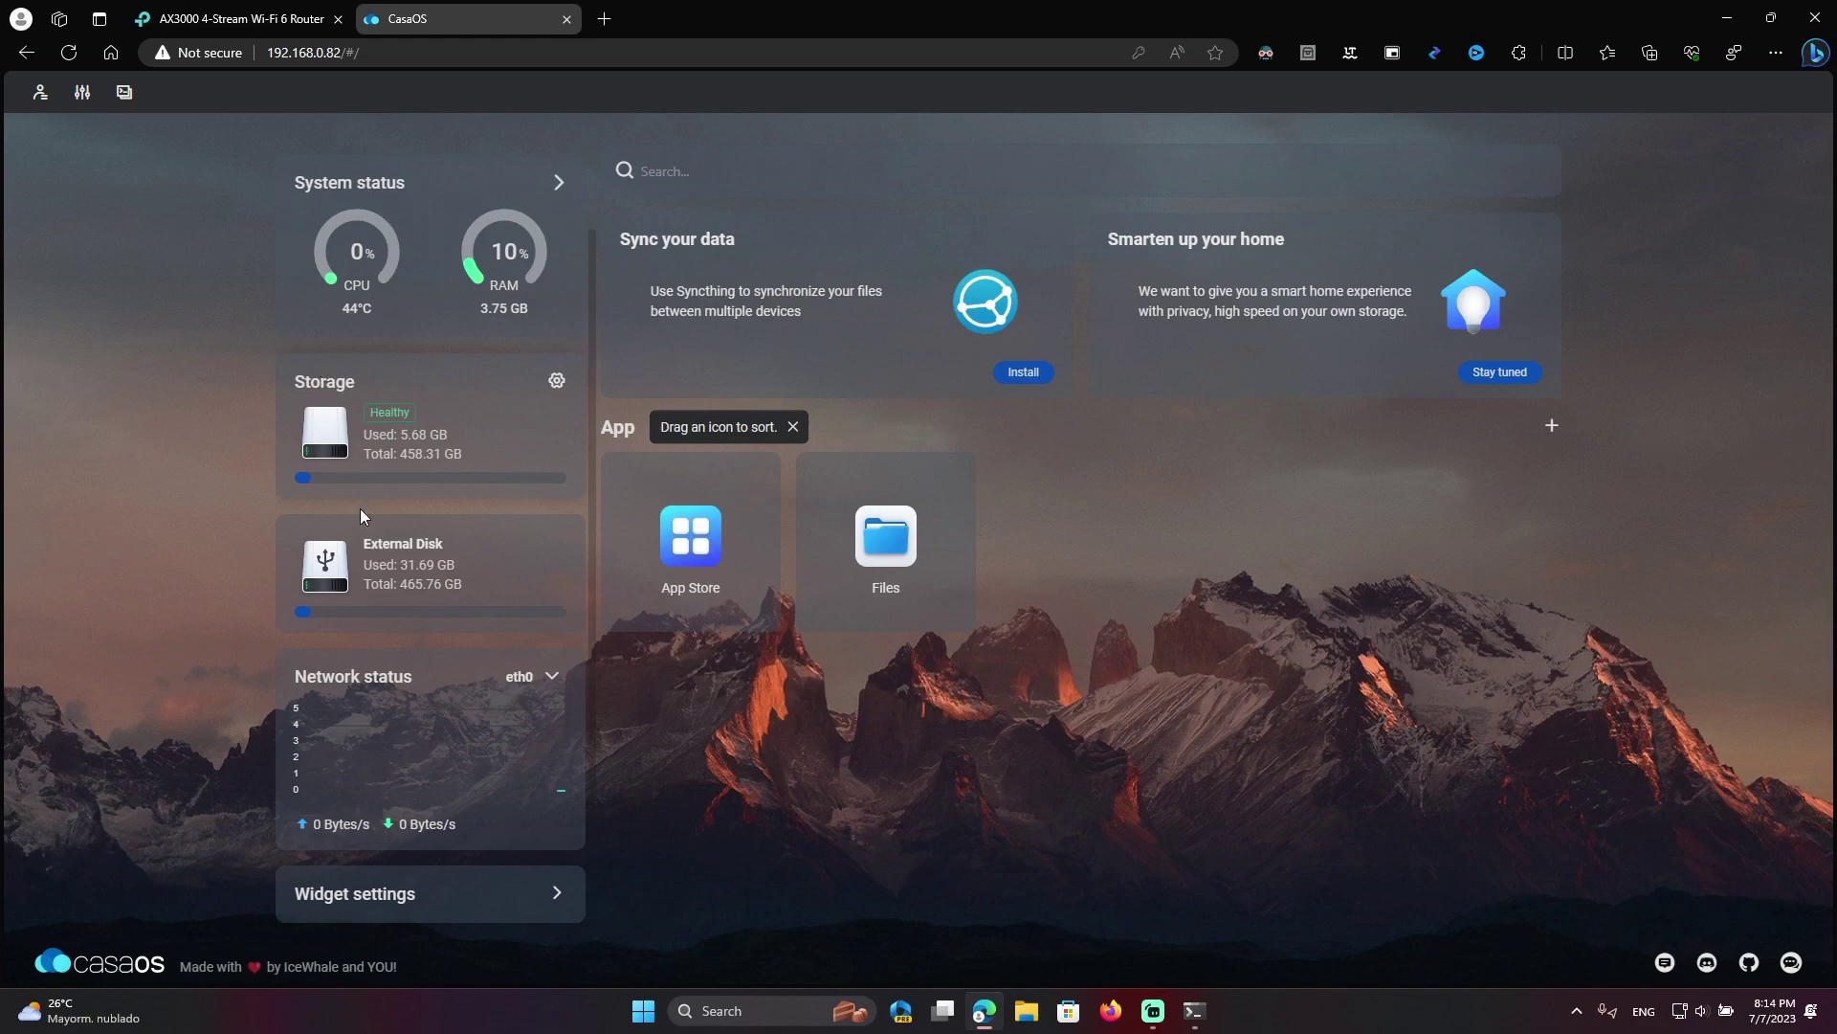
{"action": "left_click", "coordinate": [557, 383]}
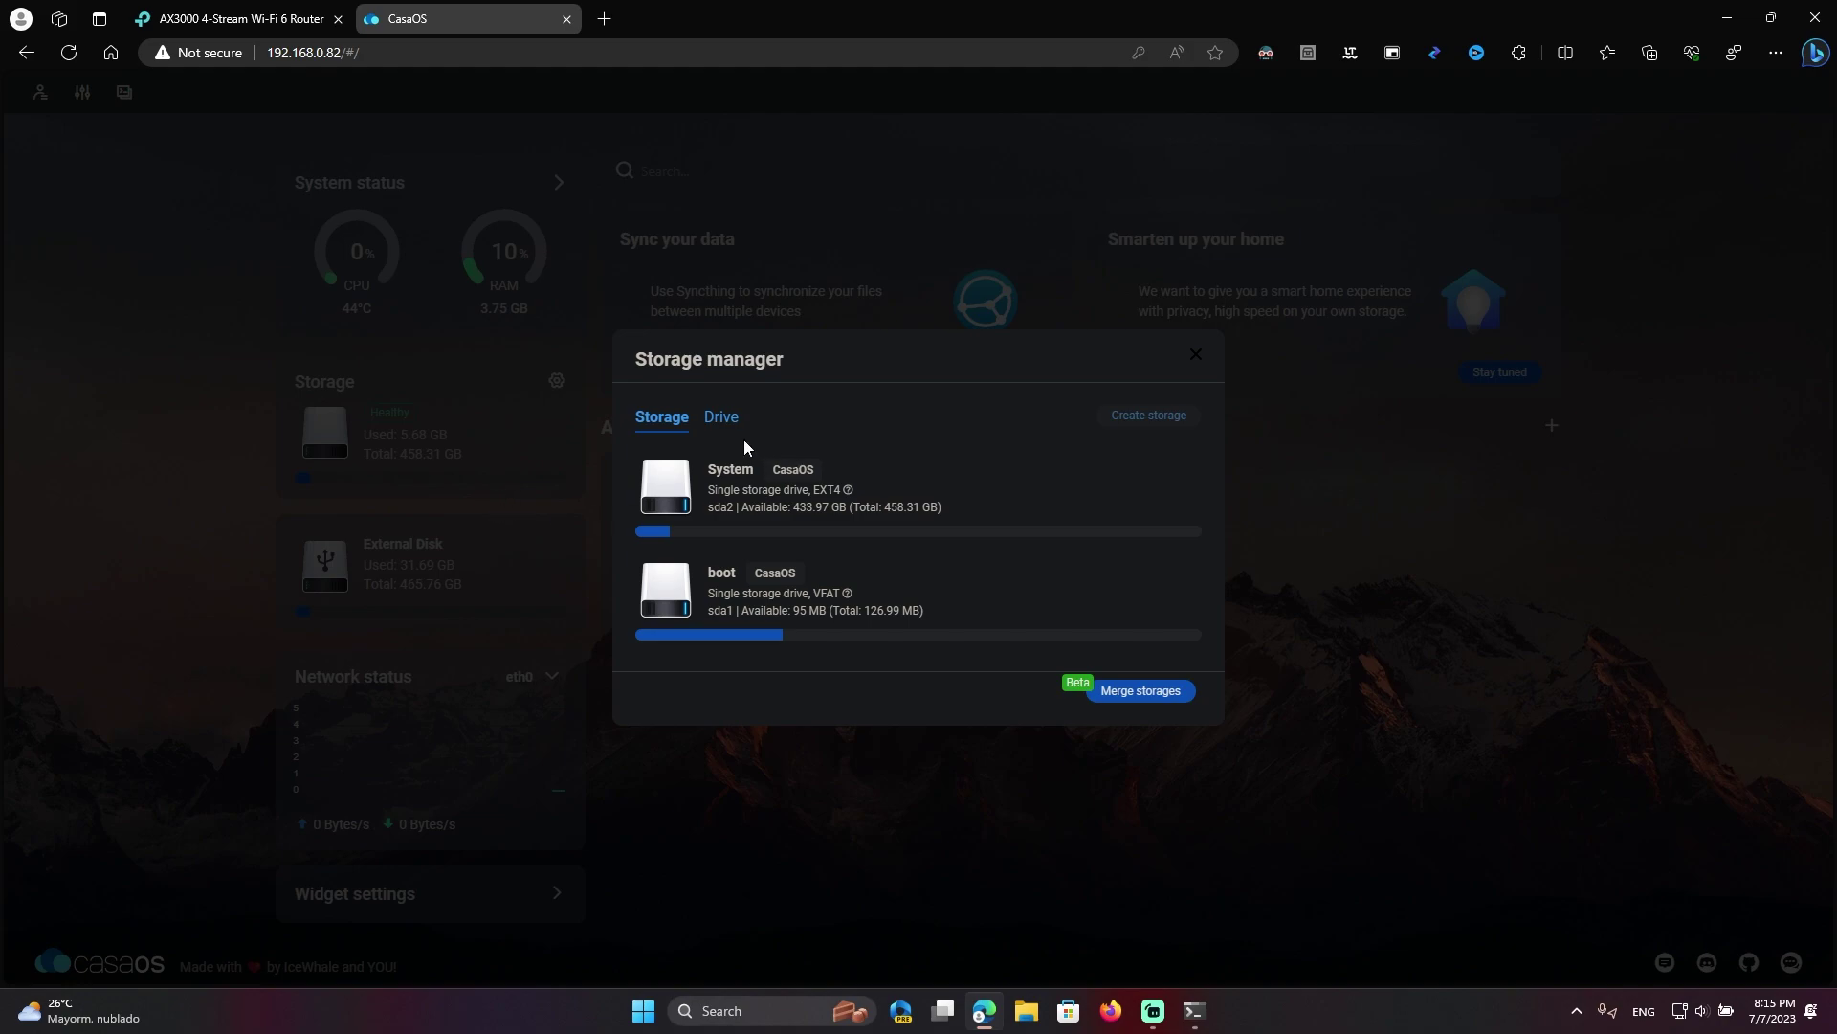
{"action": "left_click", "coordinate": [718, 418]}
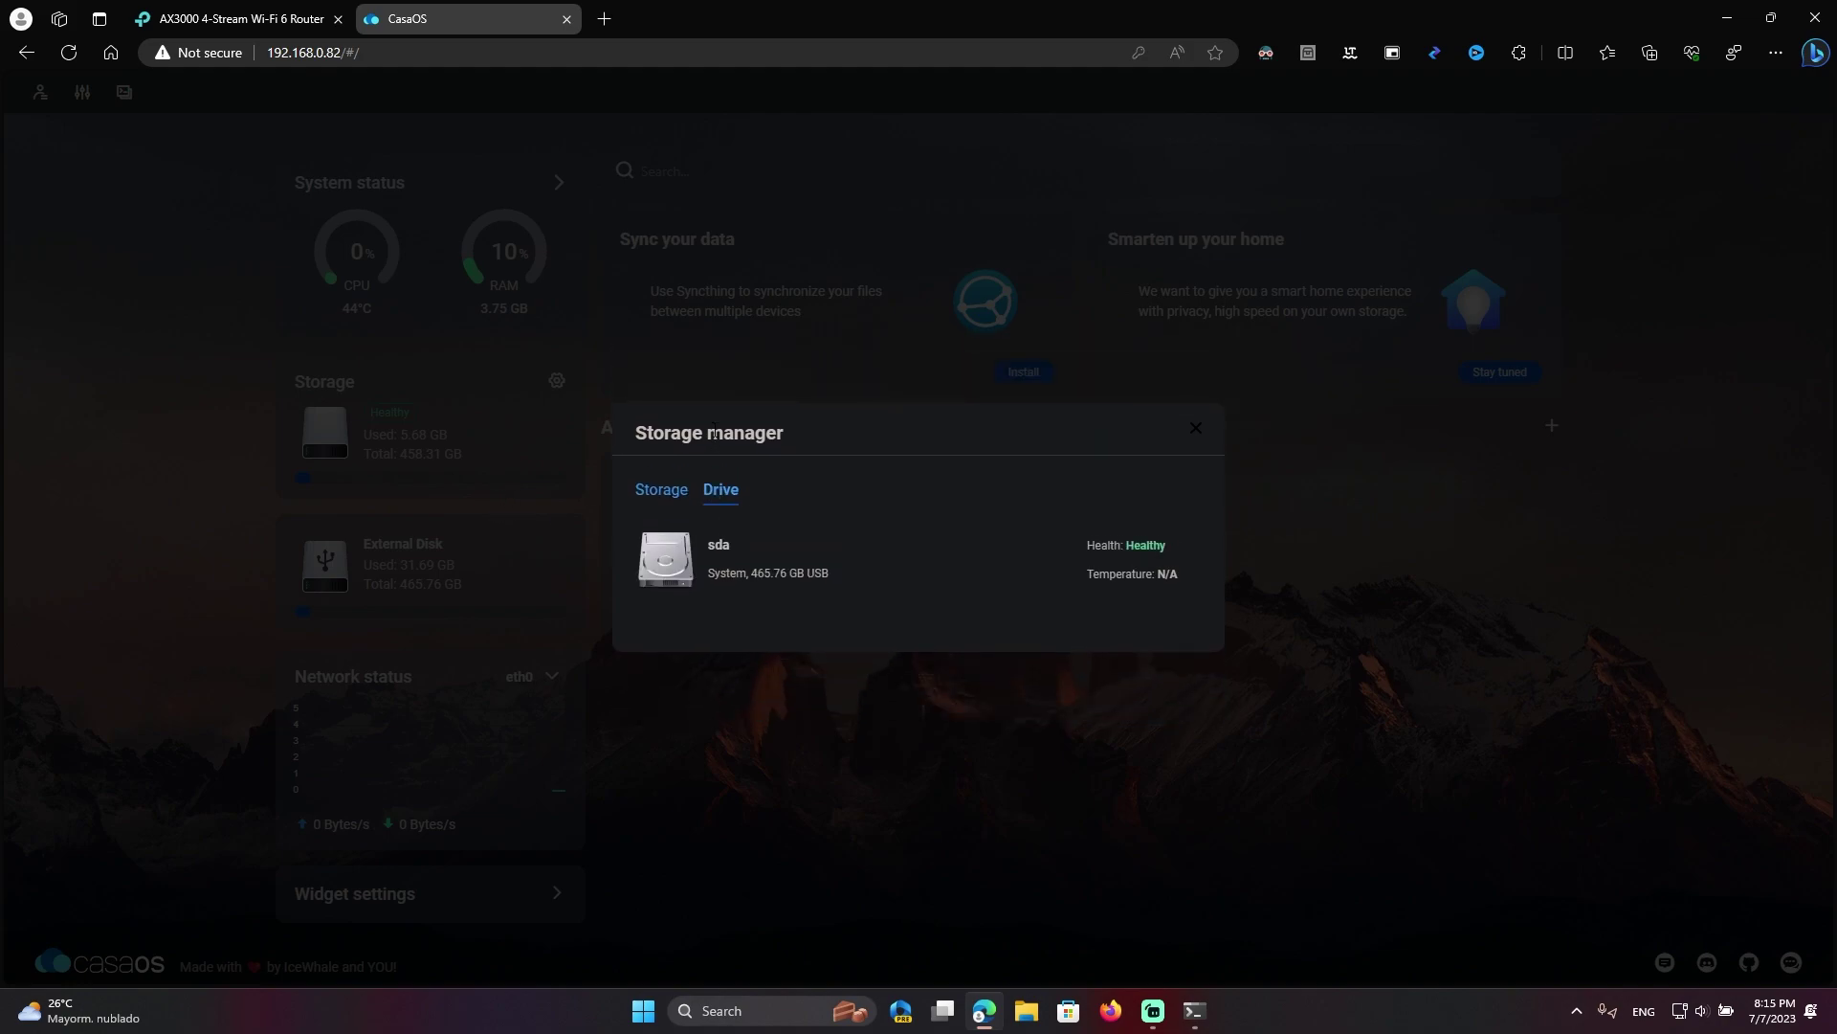
{"action": "left_click", "coordinate": [1196, 436]}
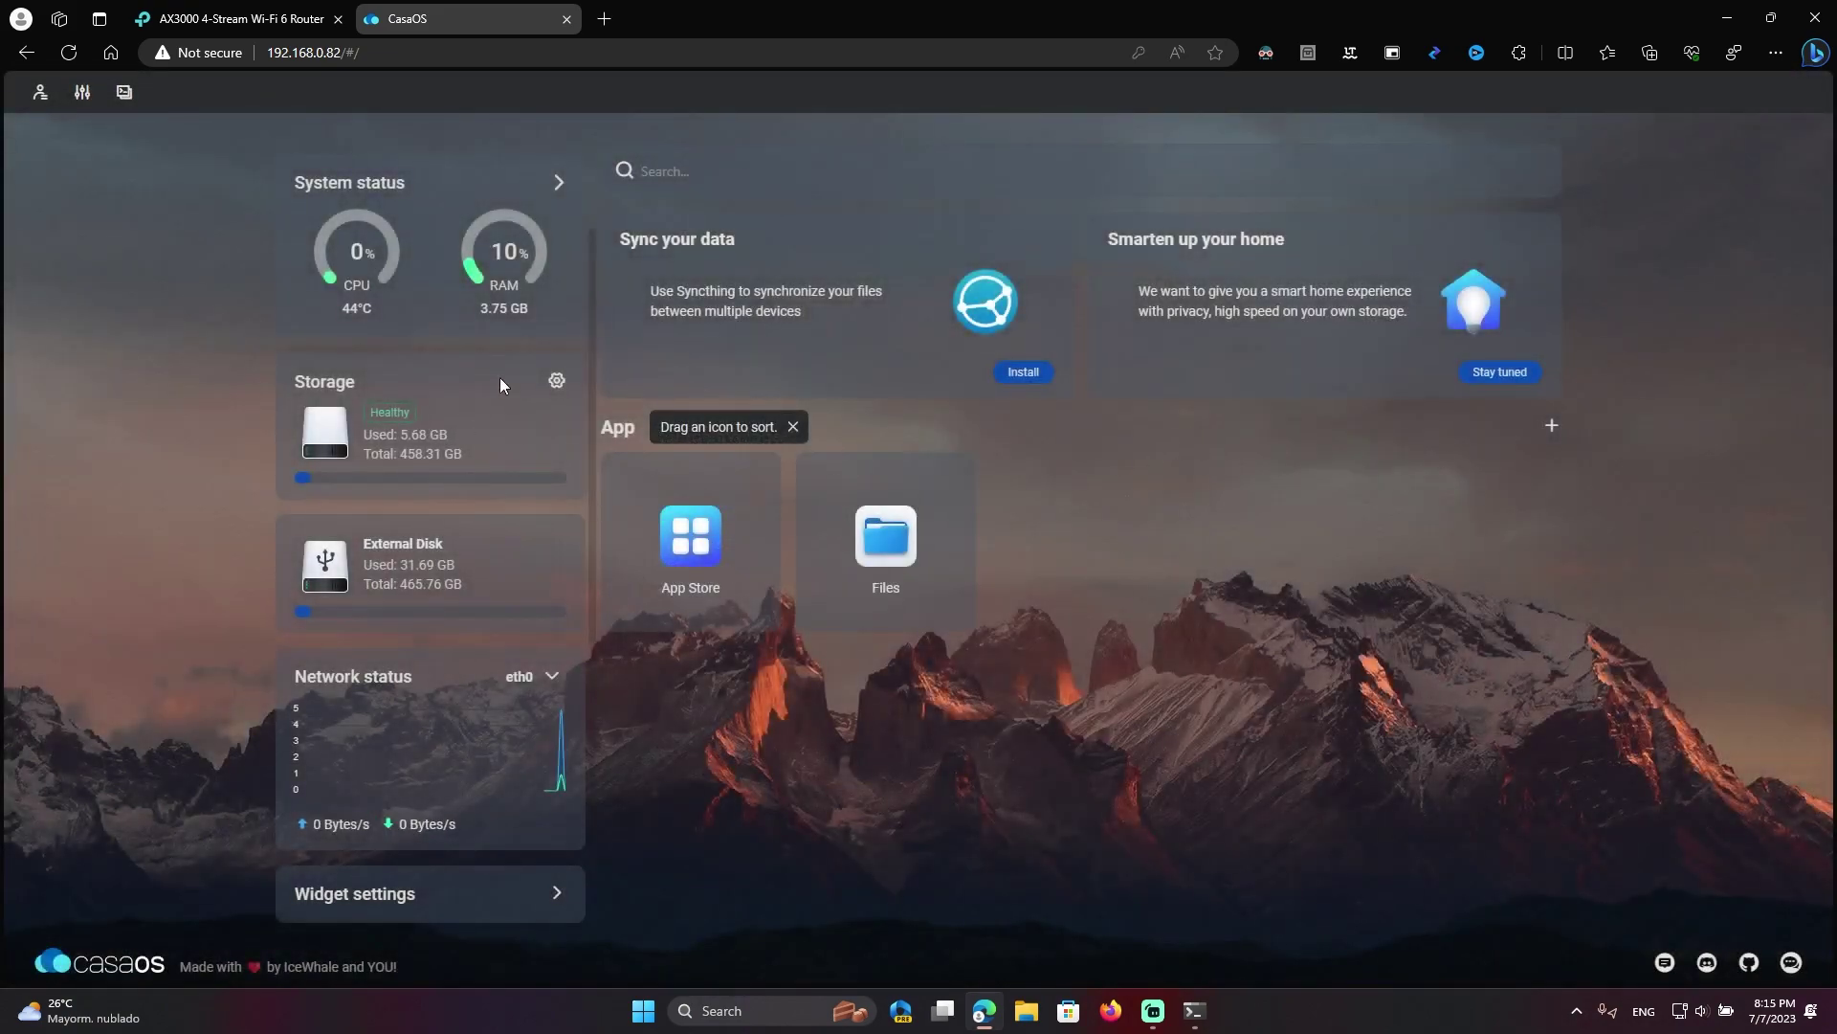
Glance at the App Store, then check the SSH terminal's CasaOS install output
{"action": "left_click", "coordinate": [721, 584]}
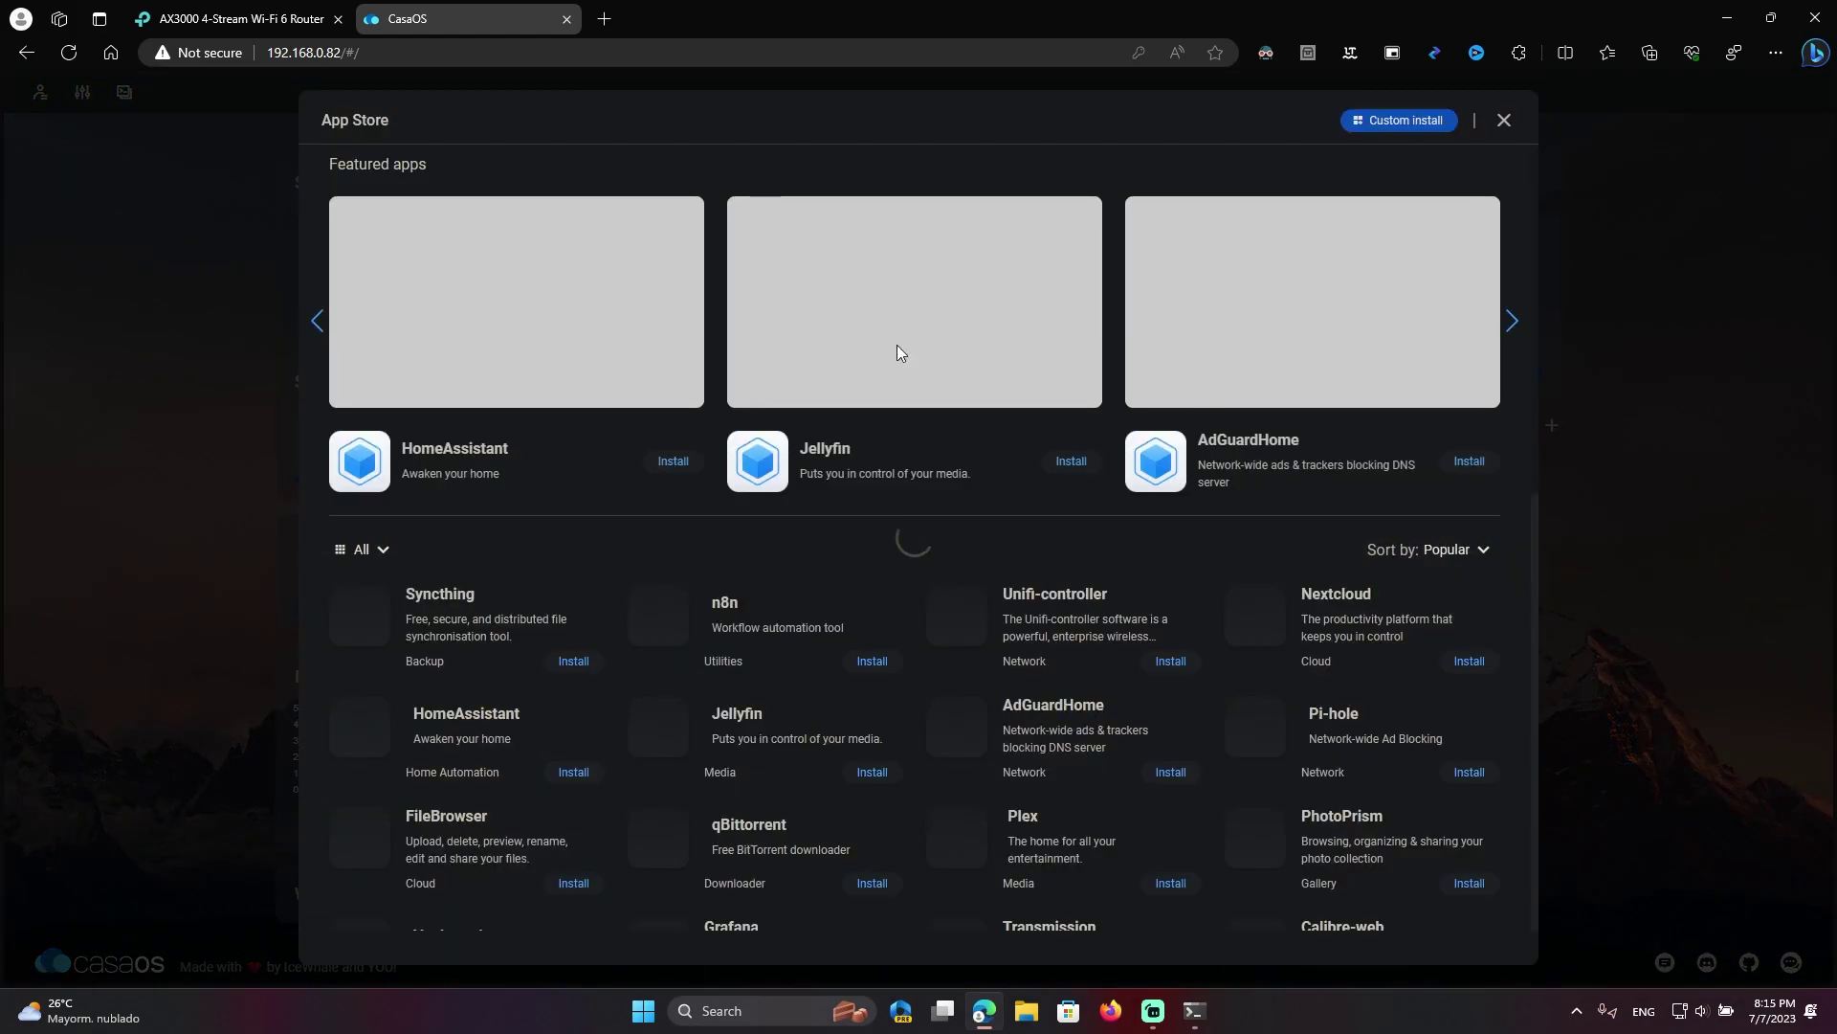
{"action": "scroll", "coordinate": [926, 446], "scroll_direction": "down", "scroll_amount": 4}
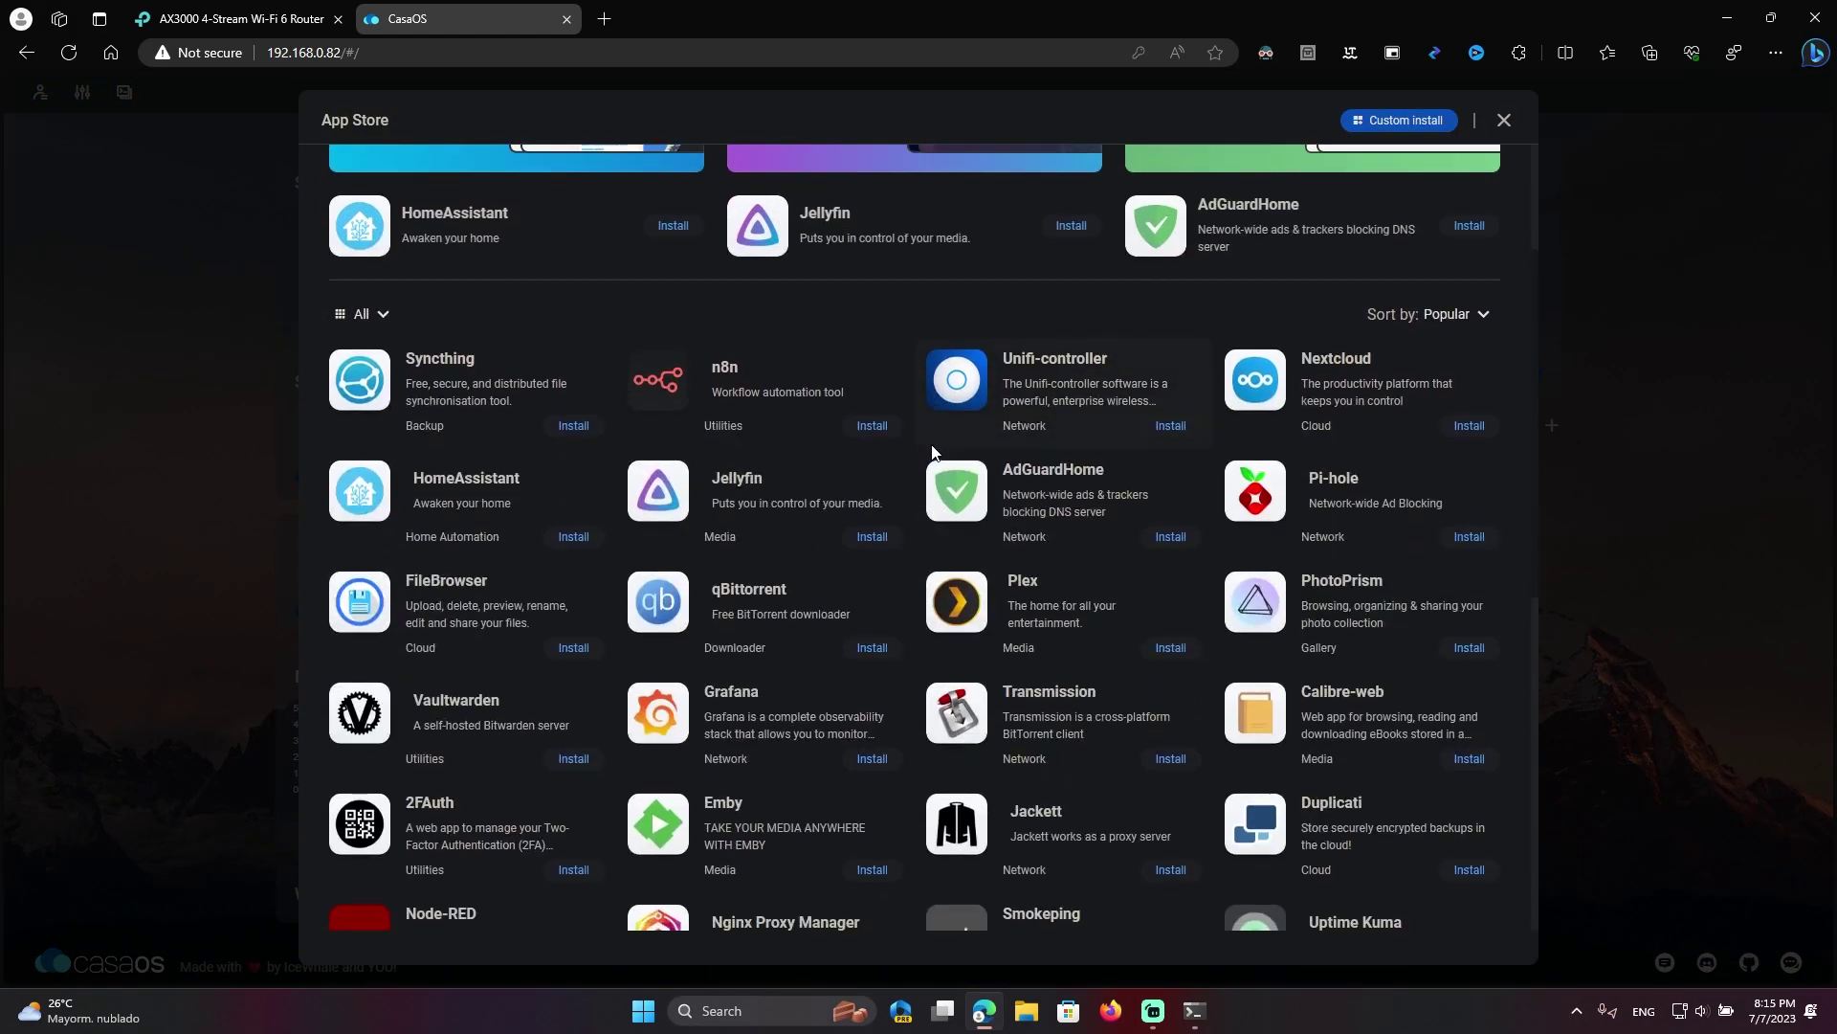
{"action": "key", "text": "Escape"}
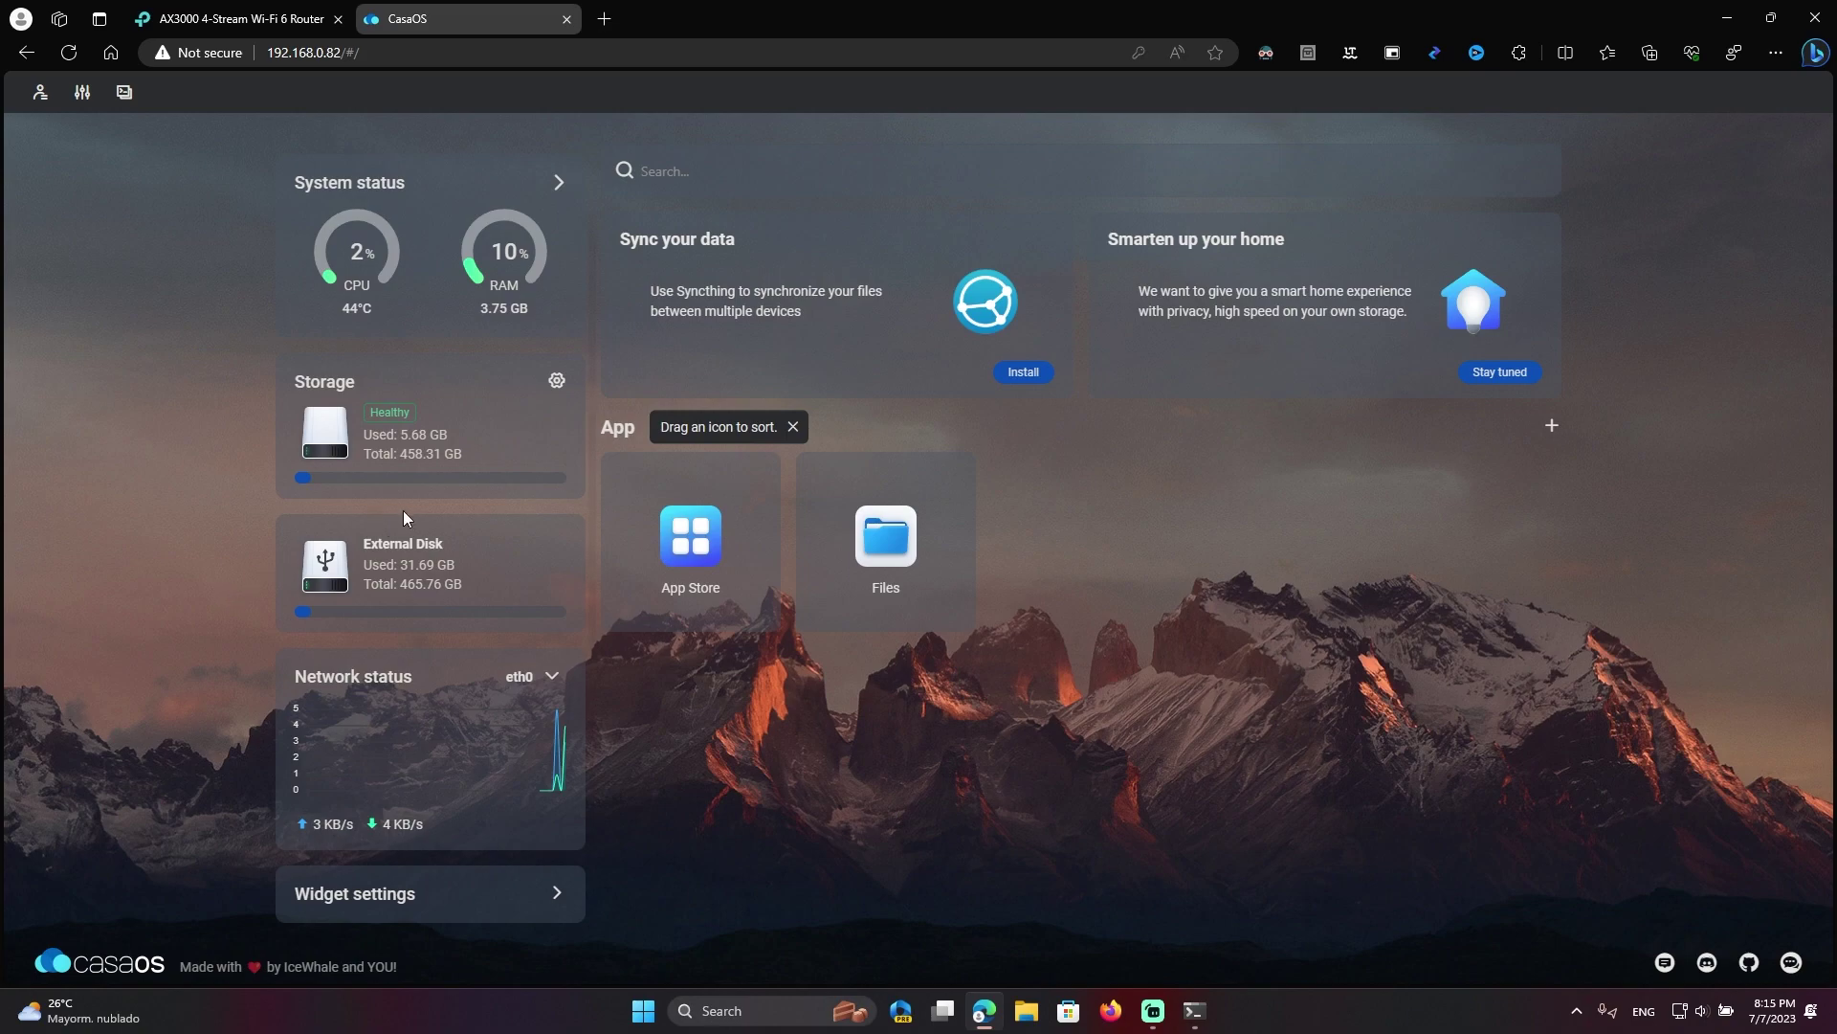
{"action": "left_click", "coordinate": [1194, 1011]}
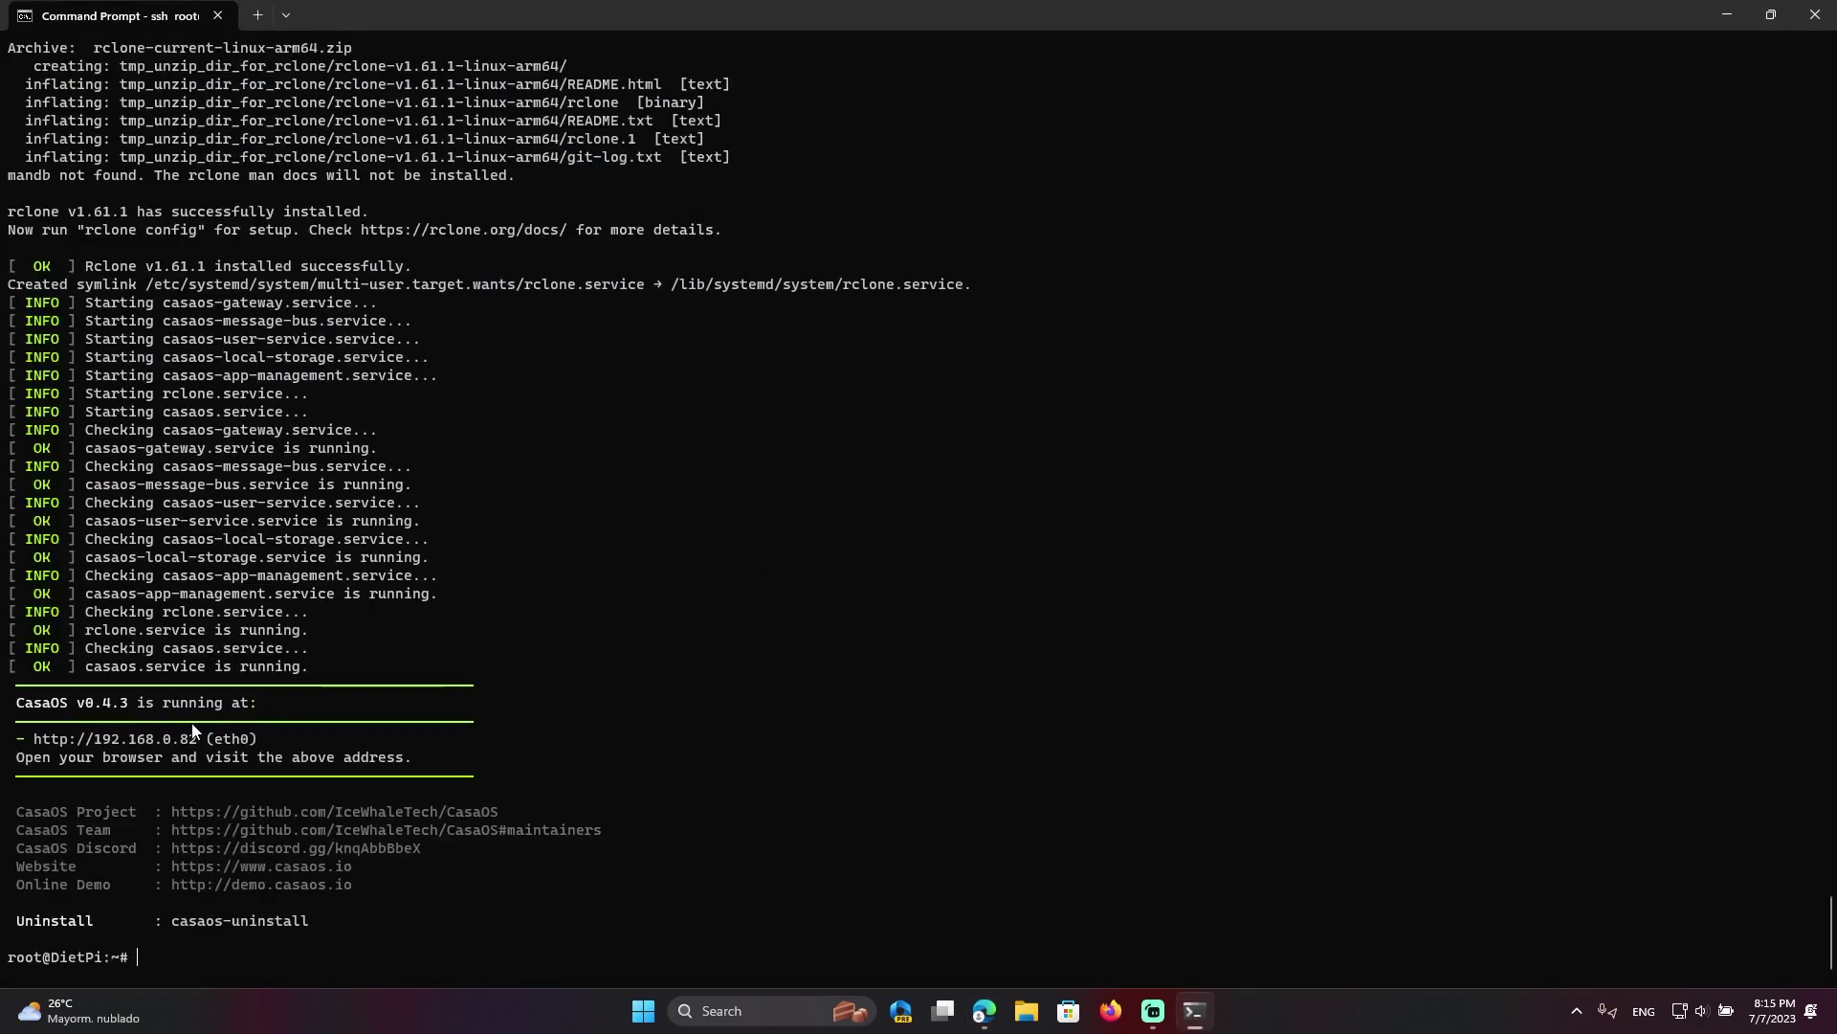
{"action": "left_click", "coordinate": [1194, 1010]}
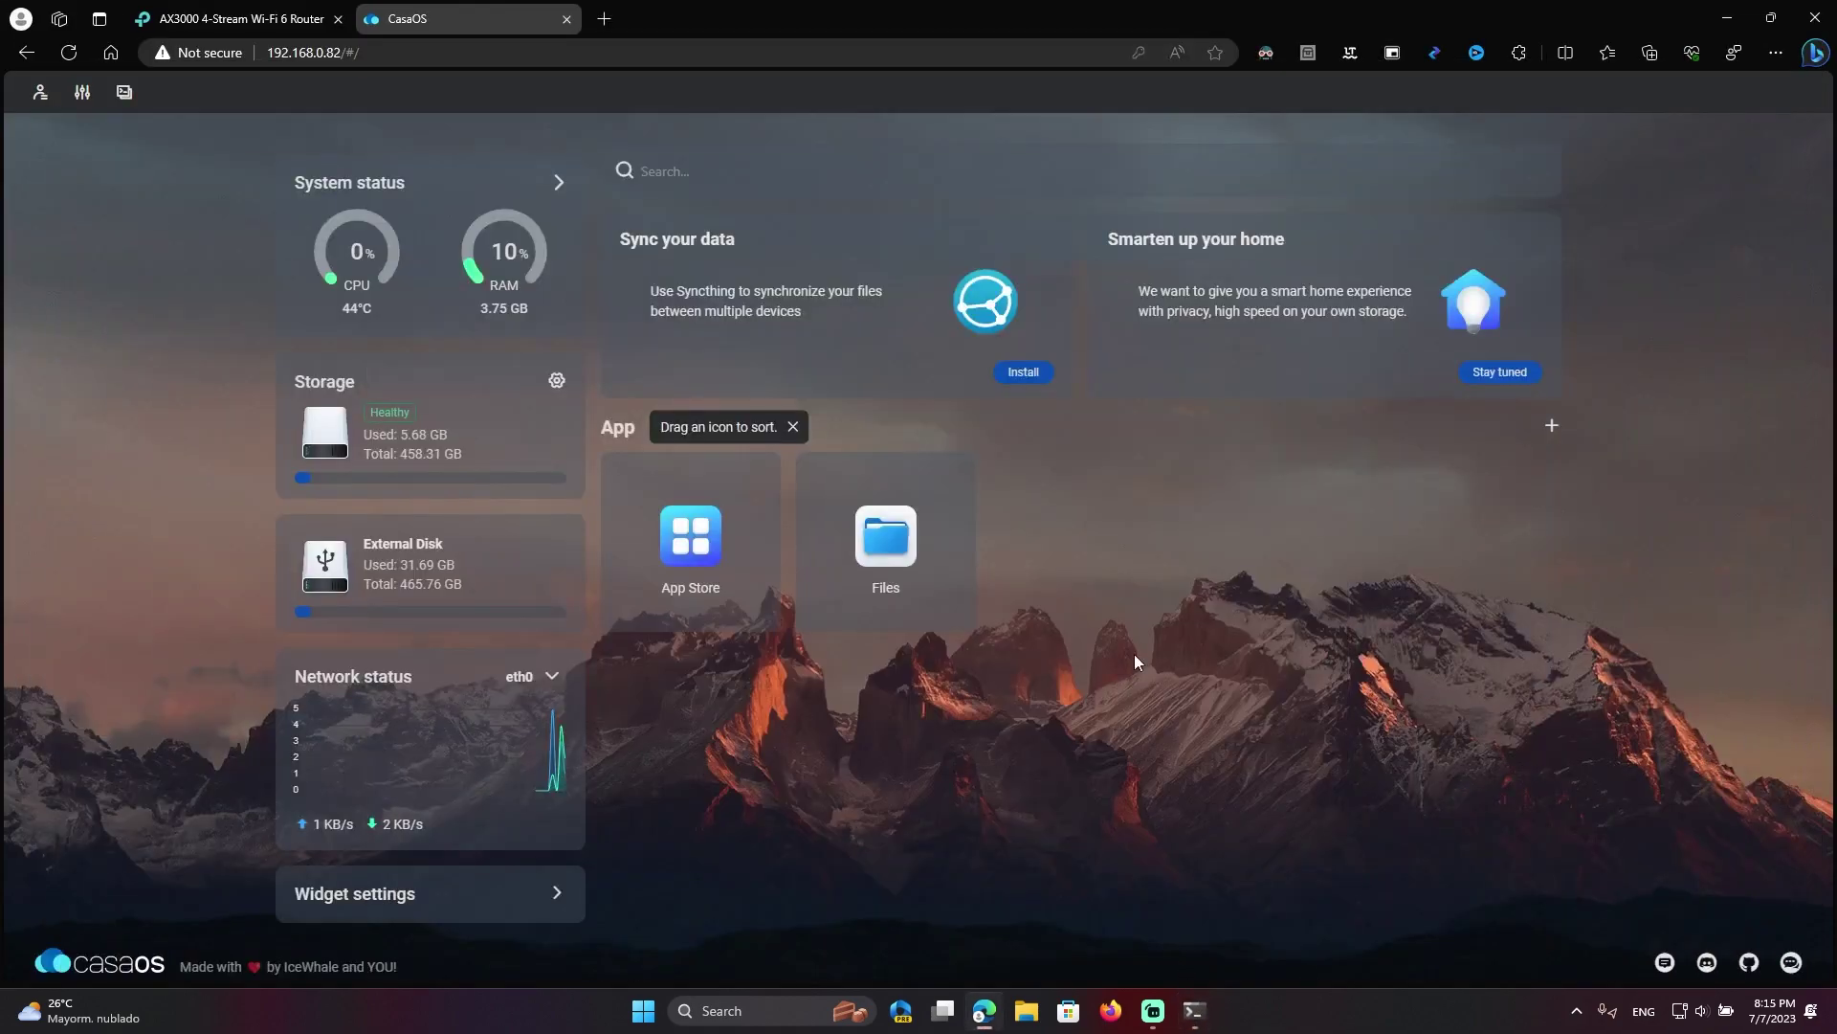
Reopen the App Store, scroll down to the Community apps, and toggle Dark Reader
{"action": "left_click", "coordinate": [699, 546]}
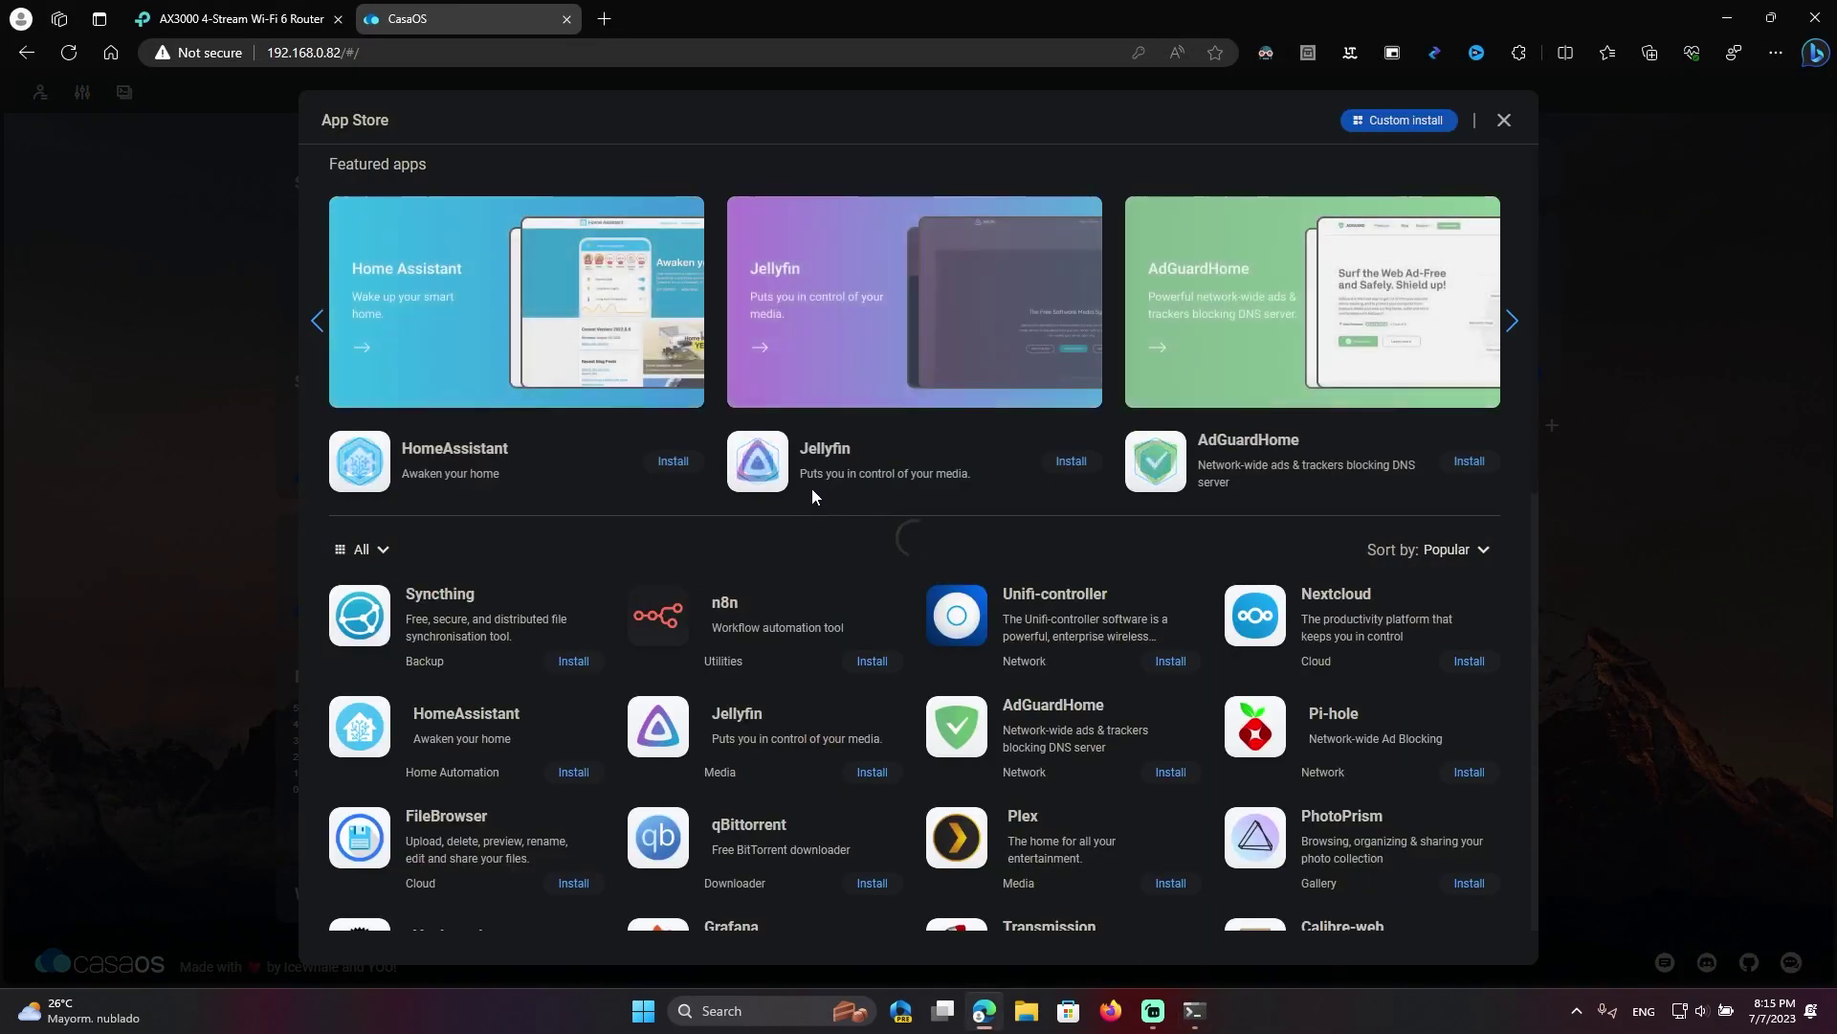
{"action": "scroll", "coordinate": [811, 488], "scroll_direction": "down", "scroll_amount": 10}
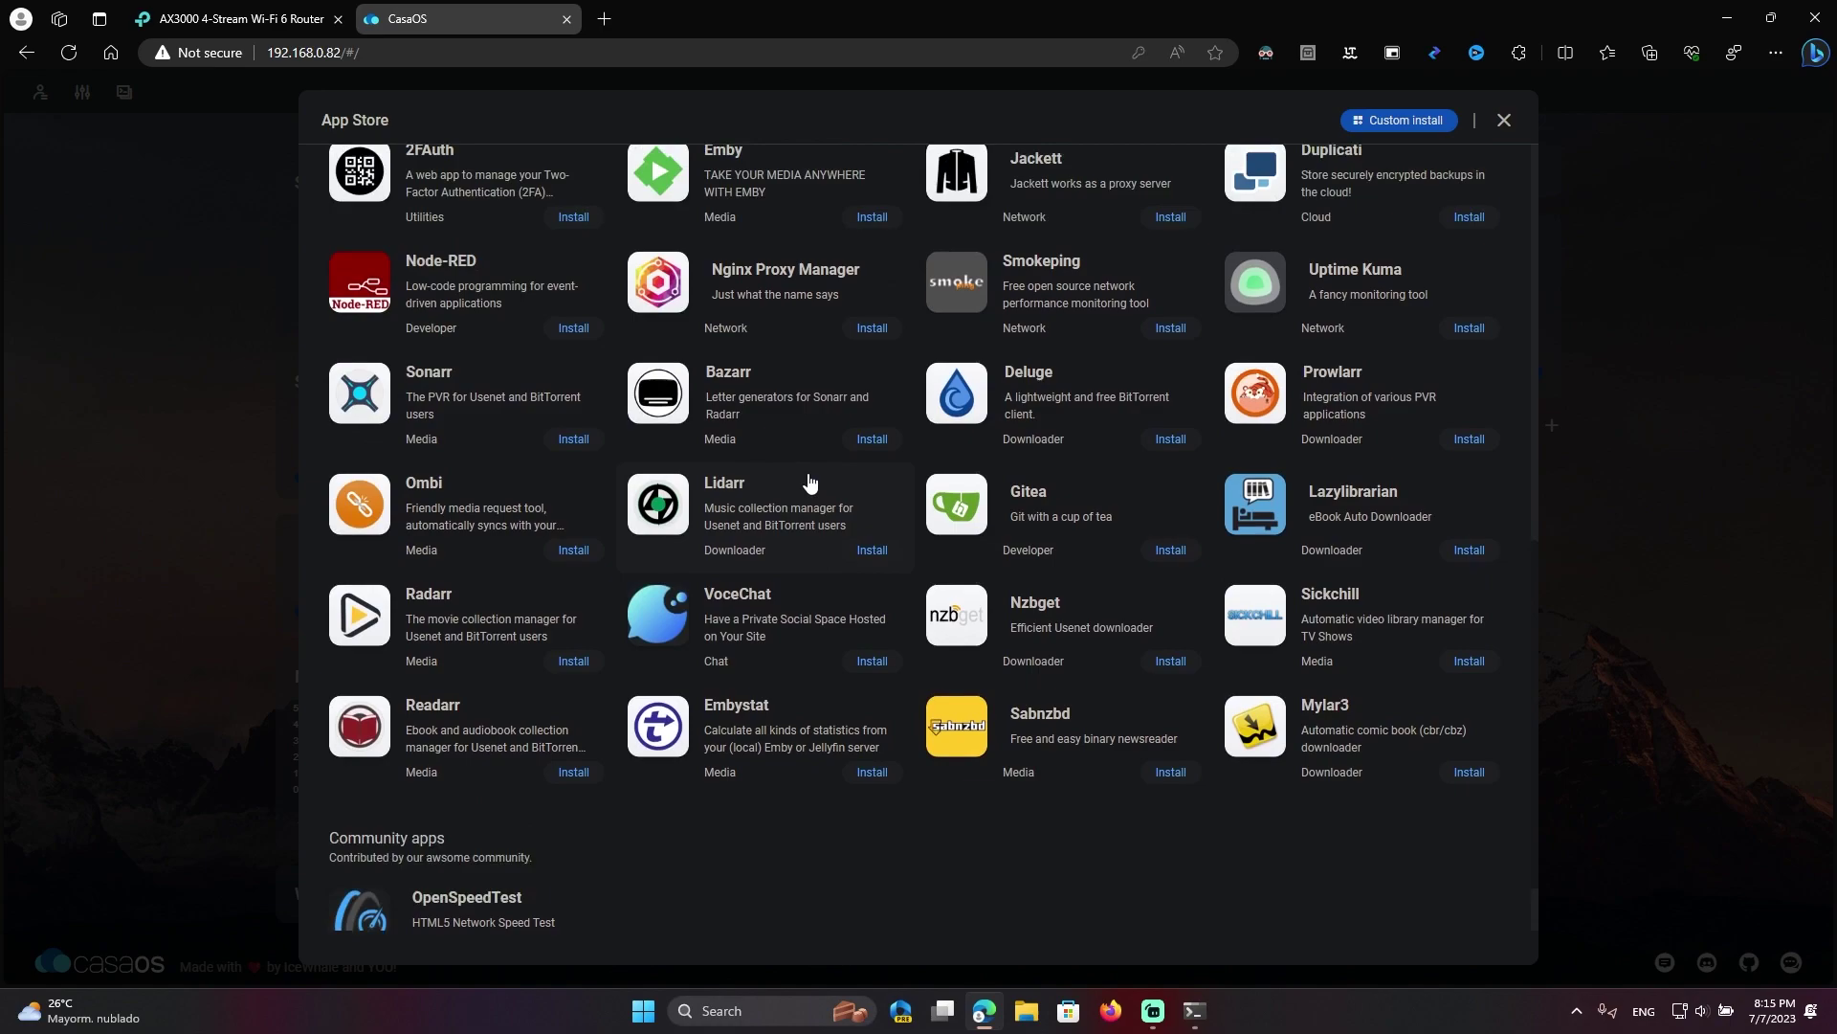
{"action": "scroll", "coordinate": [811, 483], "scroll_direction": "down", "scroll_amount": 1}
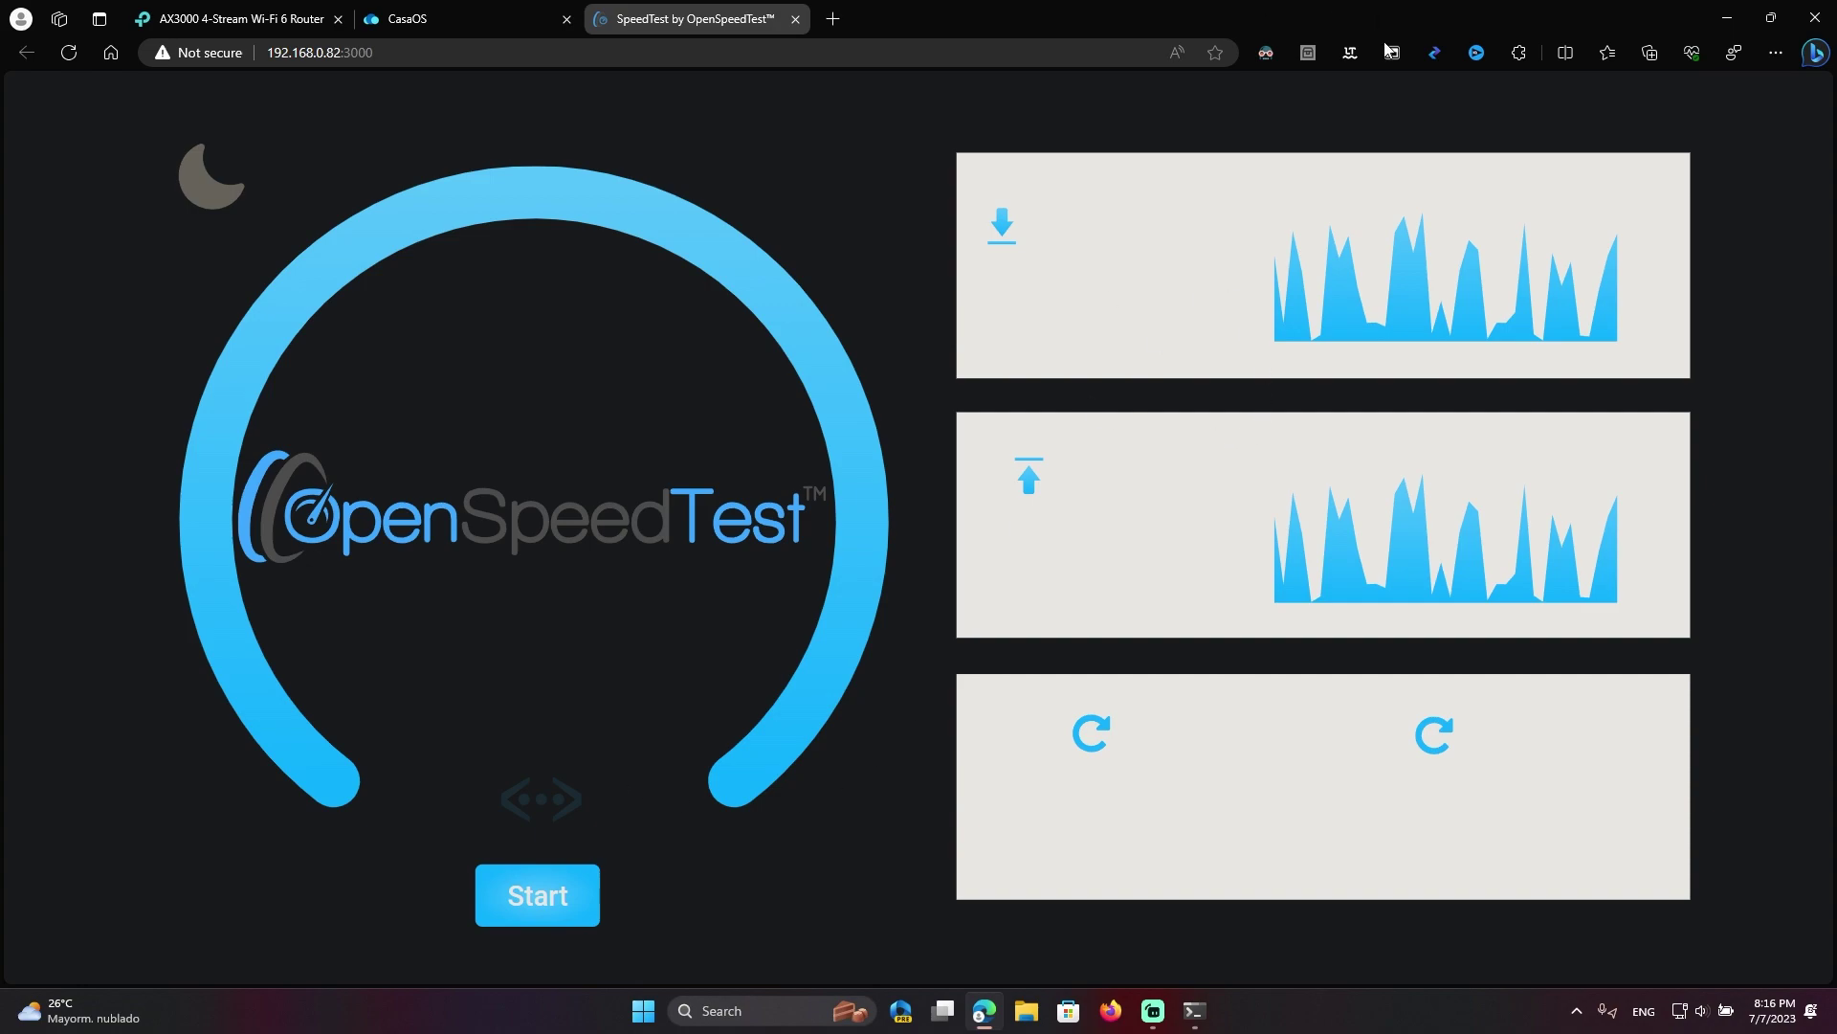
{"action": "left_click", "coordinate": [1266, 53]}
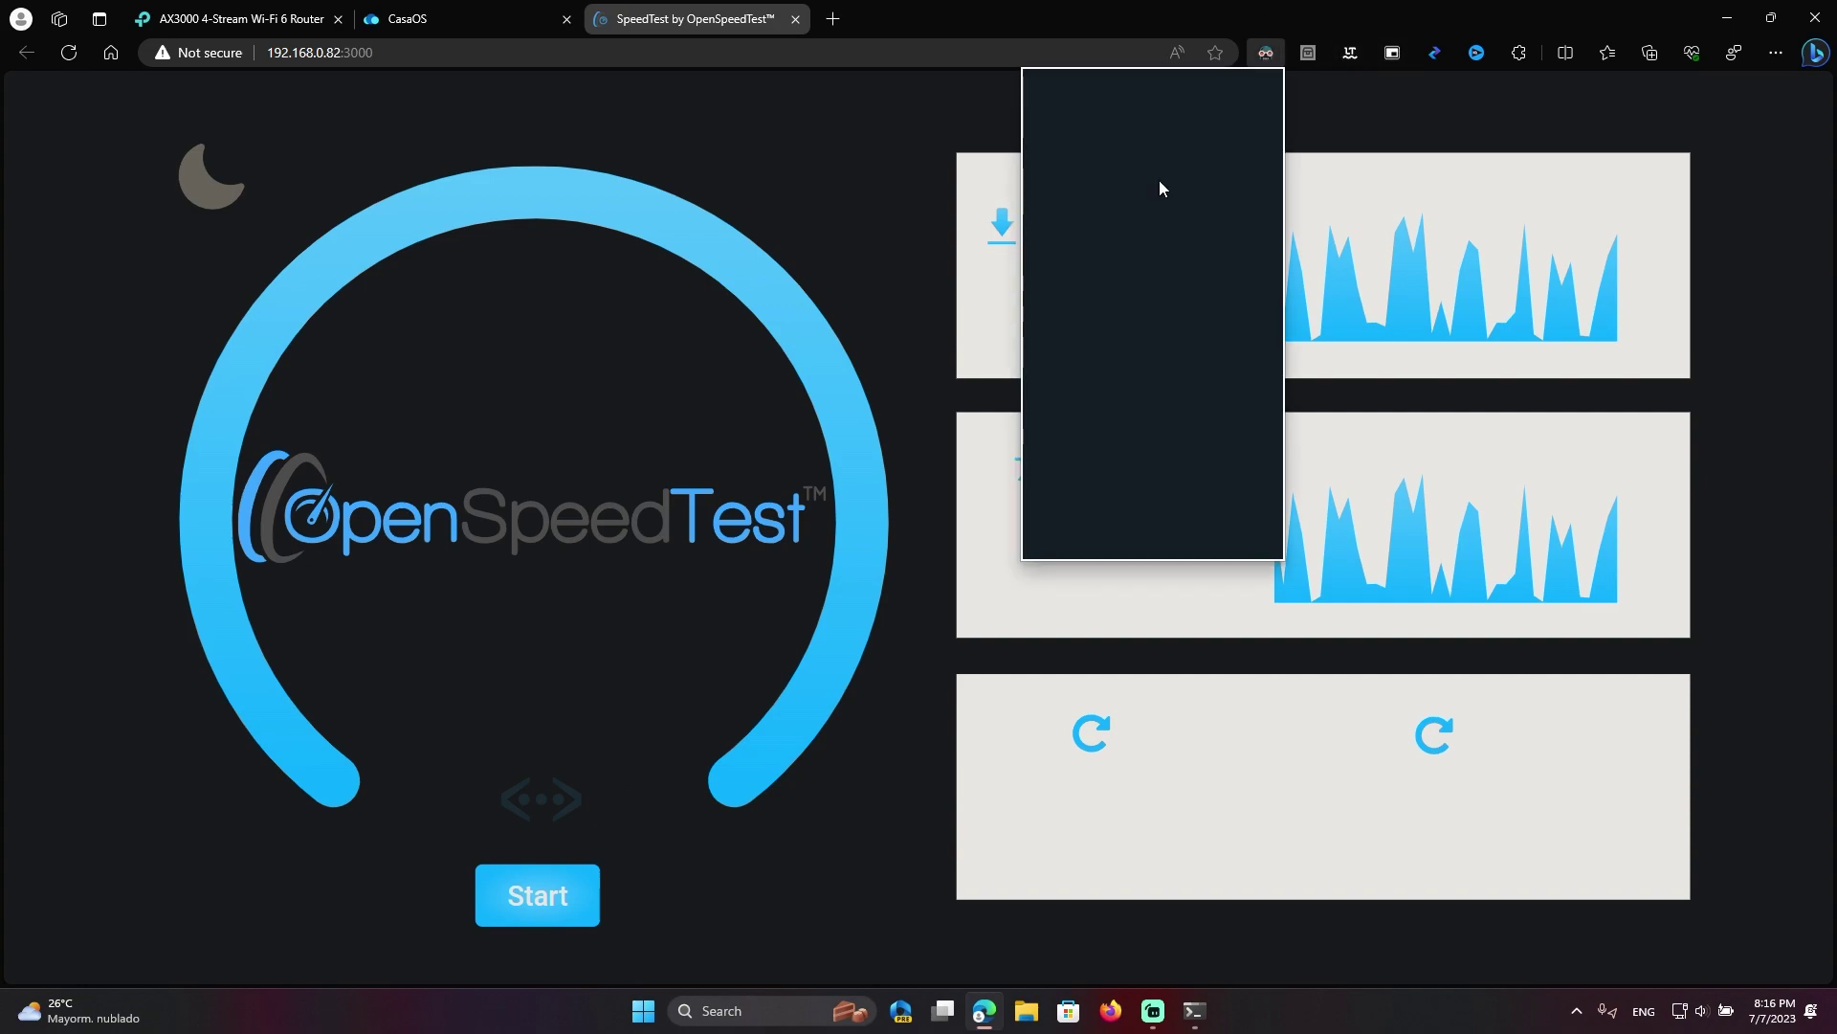